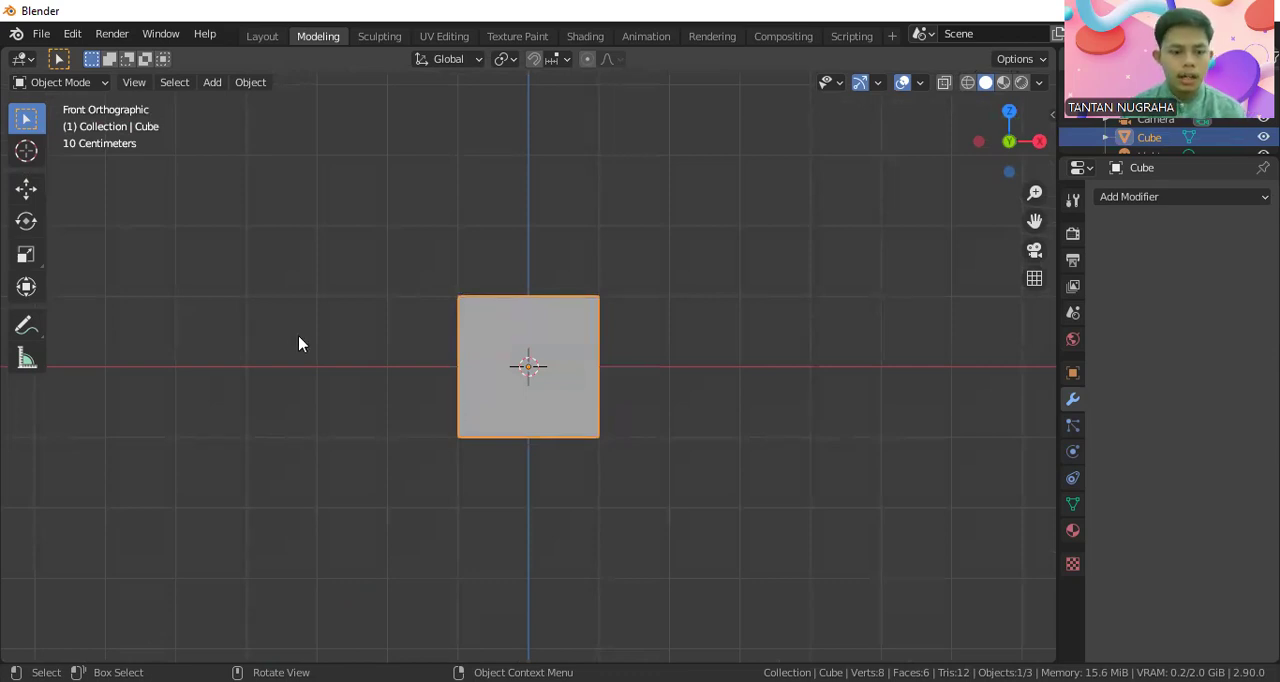
Load gambar-sketsa-kepala-semua-sisi-33.jpg as a reference image aligned to the front view
{"action": "key", "text": "shift"}
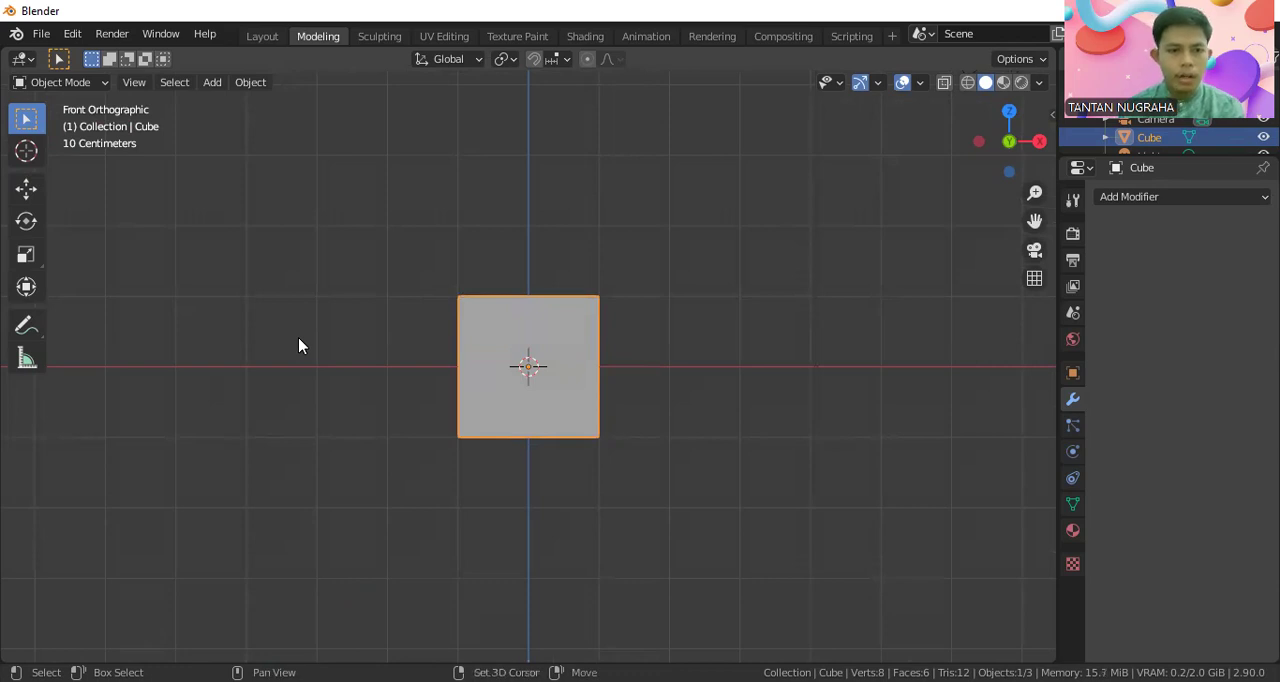
{"action": "key", "text": "shift+a"}
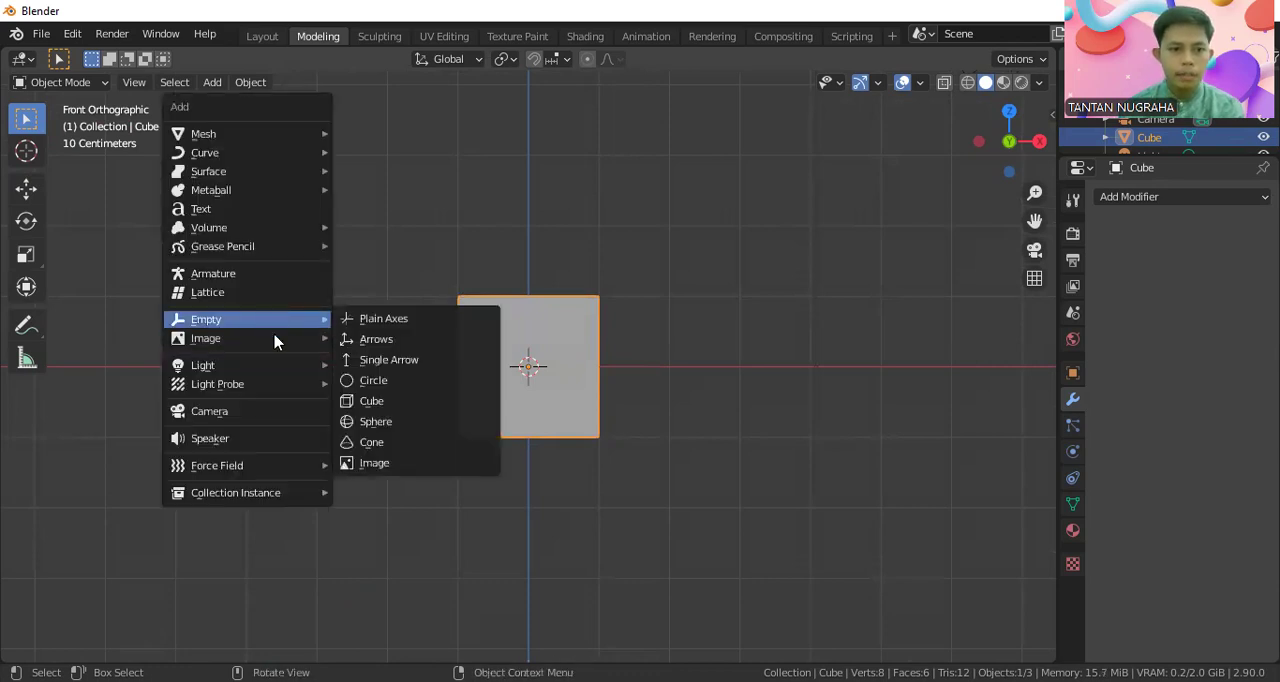
{"action": "mouse_move", "coordinate": [254, 342]}
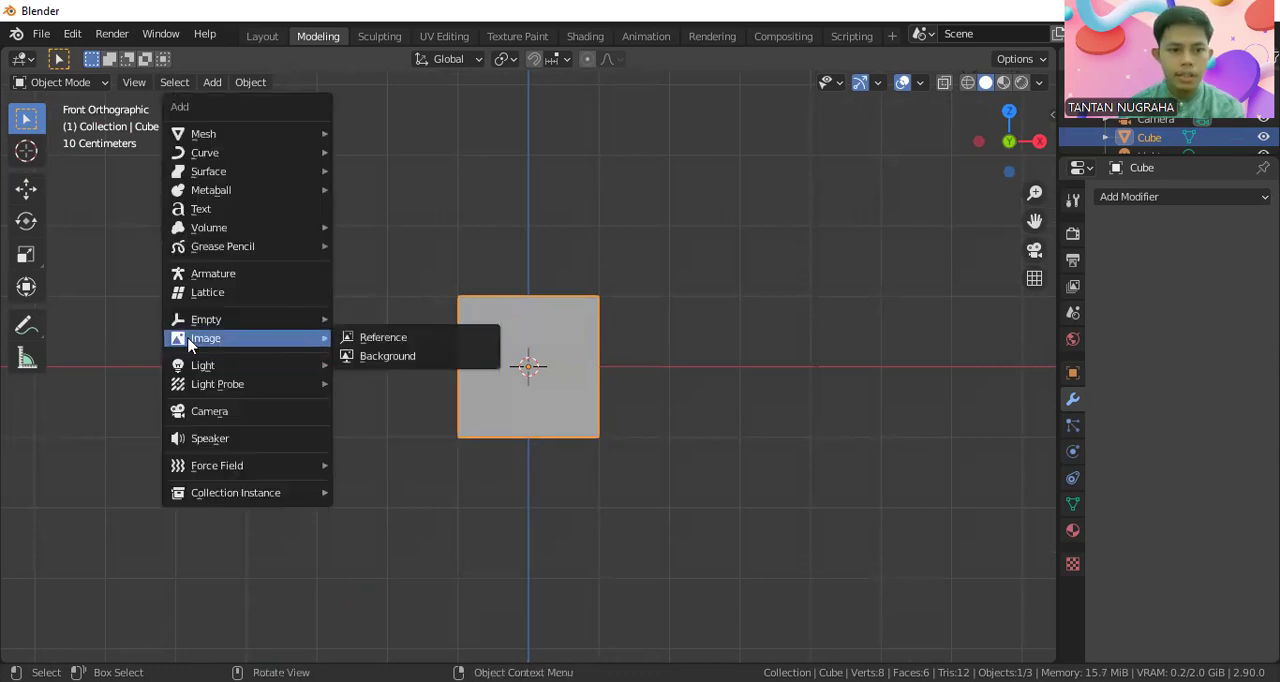
{"action": "left_click", "coordinate": [383, 338]}
{"action": "scroll", "coordinate": [563, 435], "scroll_direction": "down", "scroll_amount": 3}
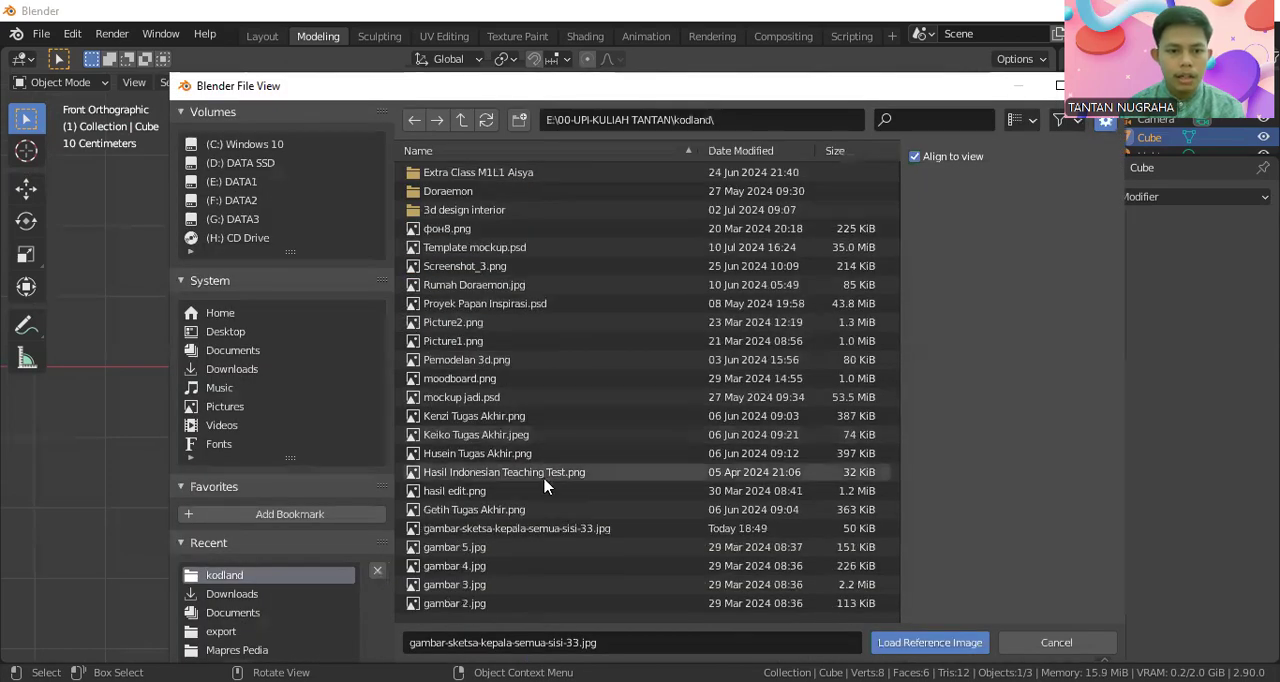
{"action": "left_click", "coordinate": [555, 526]}
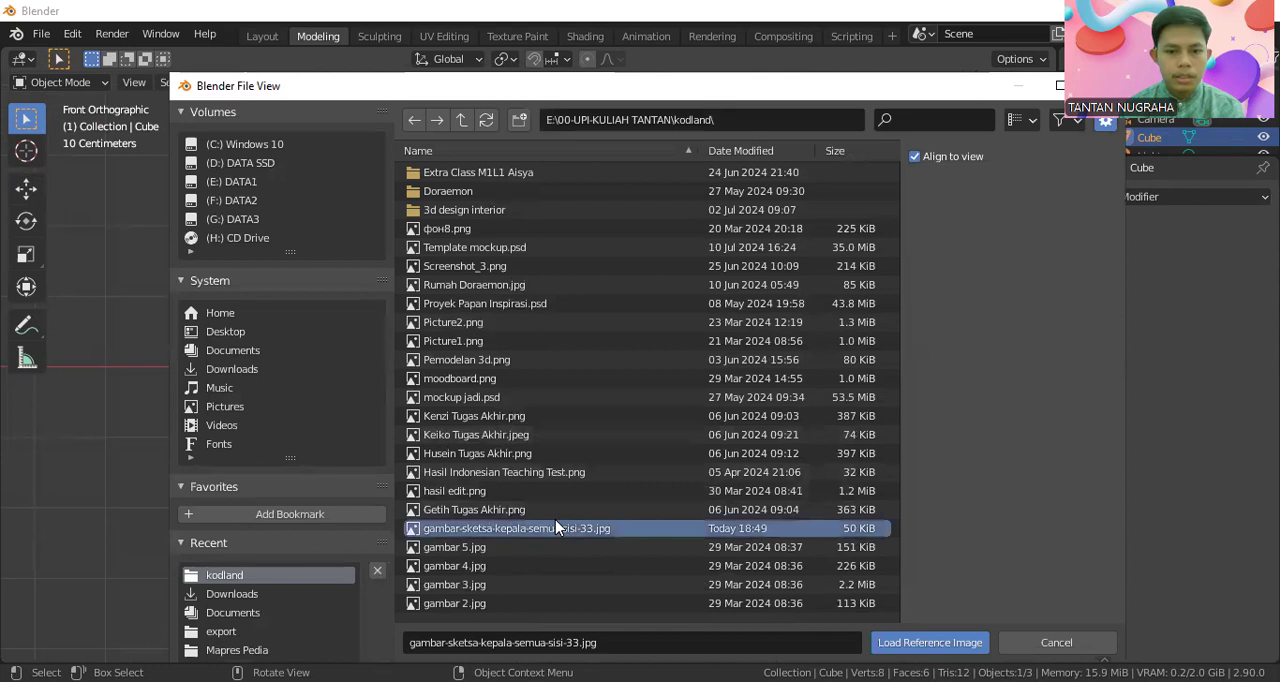
{"action": "left_click", "coordinate": [968, 641]}
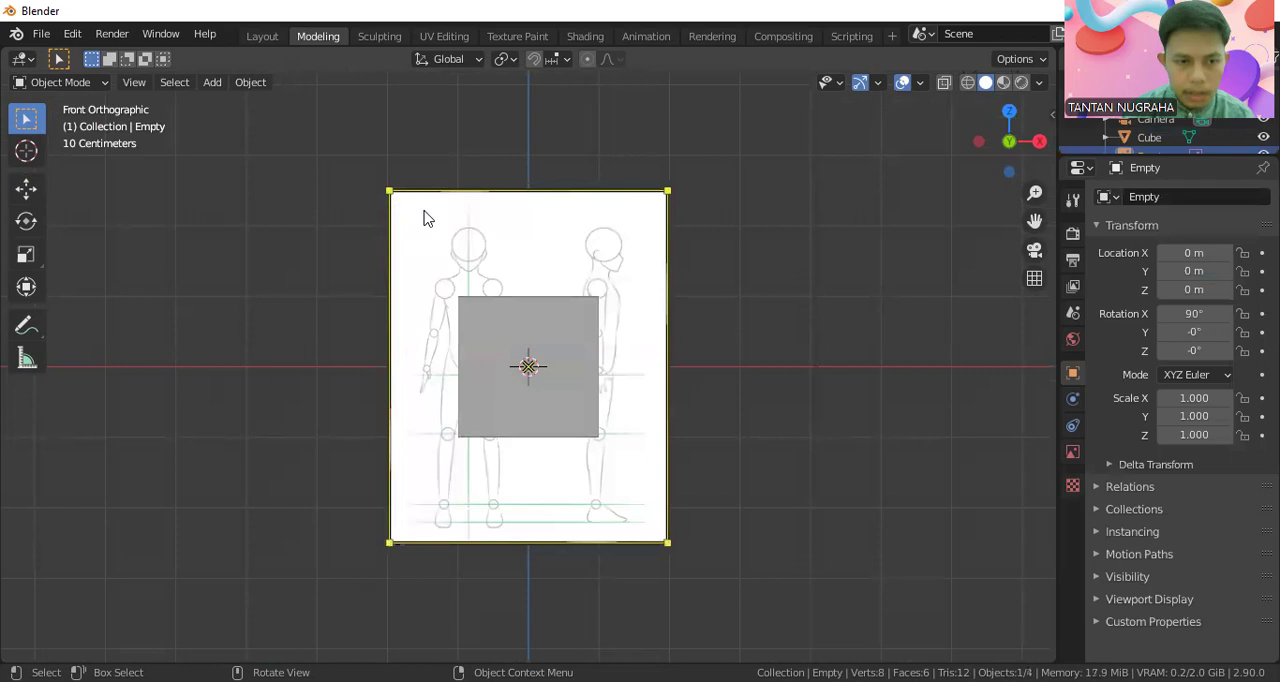
Duplicate the reference image and rotate the copy 90° about the global Z axis for the side view
{"action": "key", "text": "shift"}
{"action": "key", "text": "shift+d"}
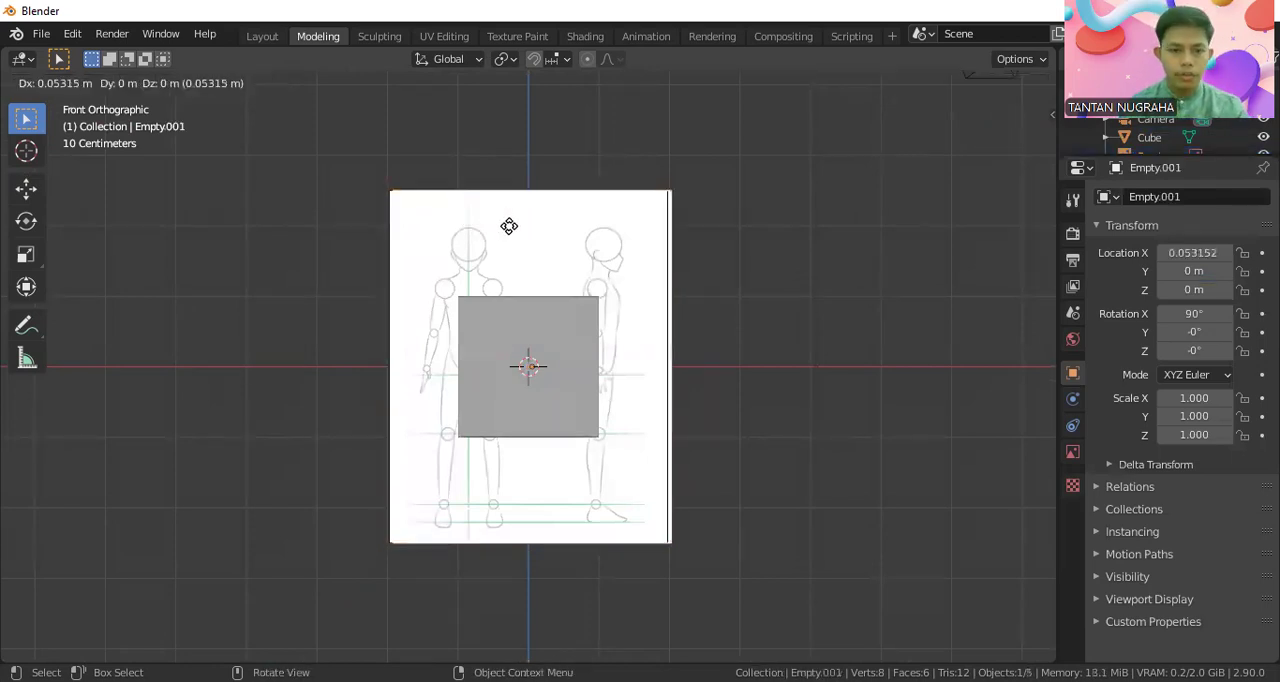
{"action": "left_click", "coordinate": [474, 228]}
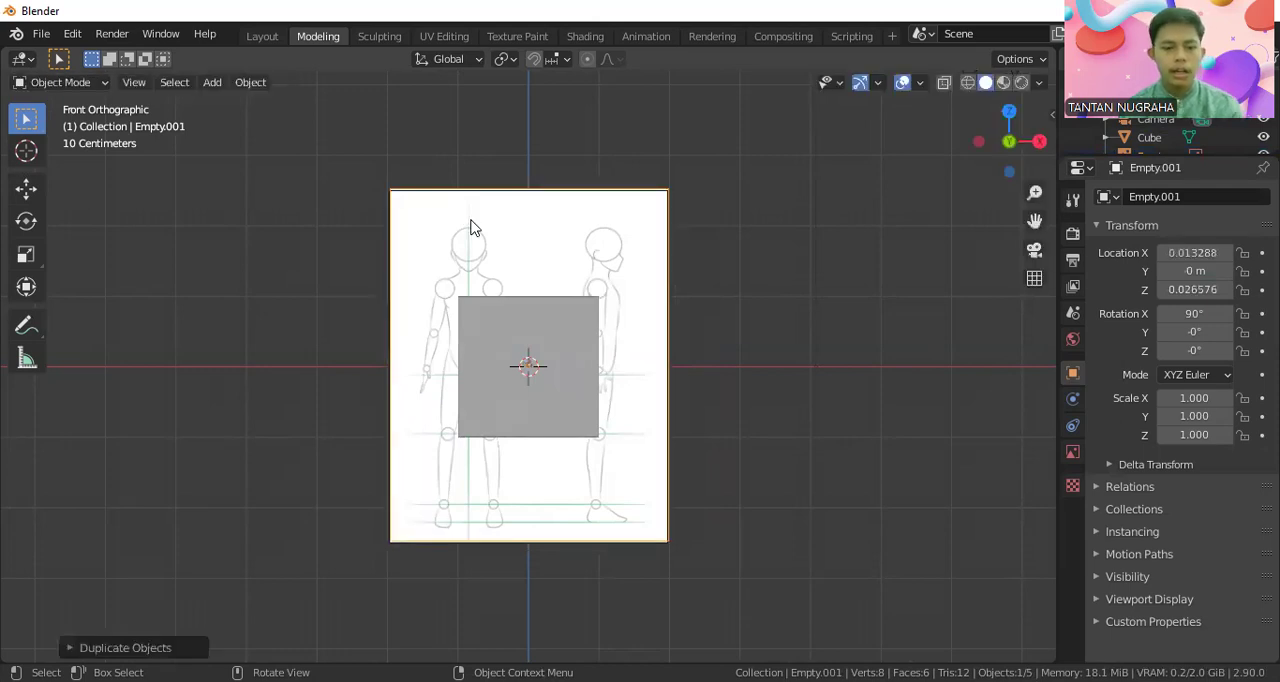
{"action": "key", "text": "r"}
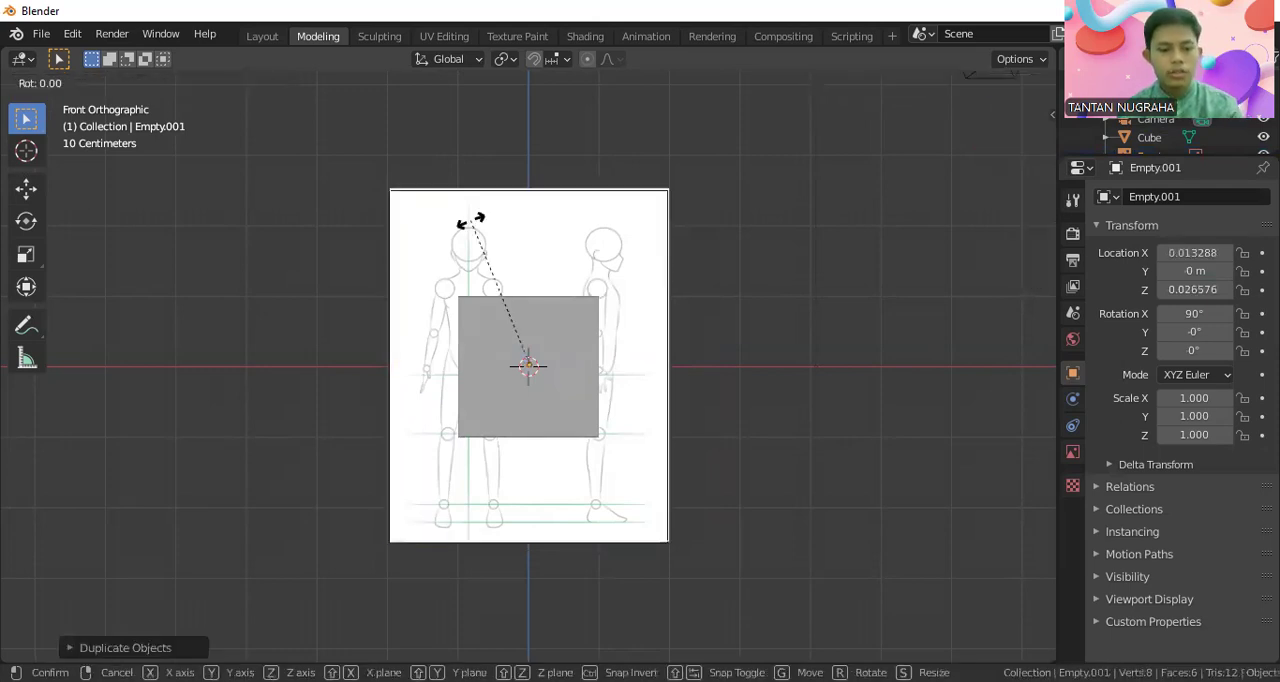
{"action": "key", "text": "z"}
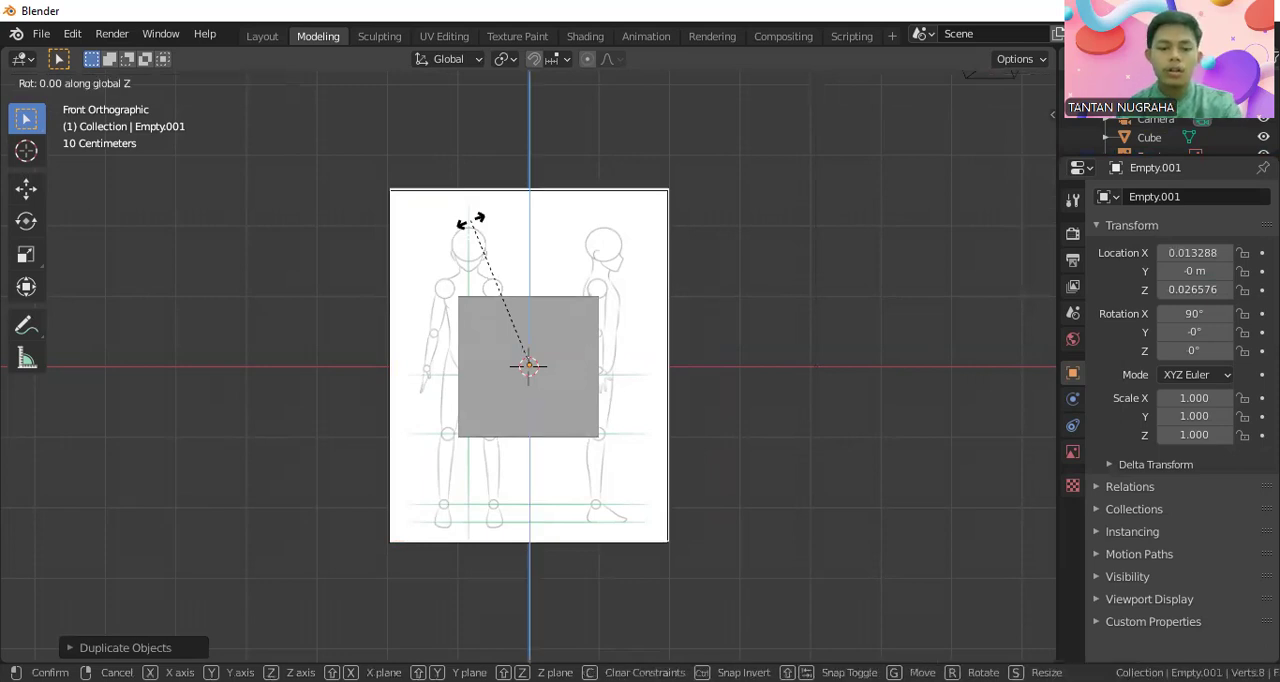
{"action": "type", "text": "90"}
{"action": "key", "text": "Return"}
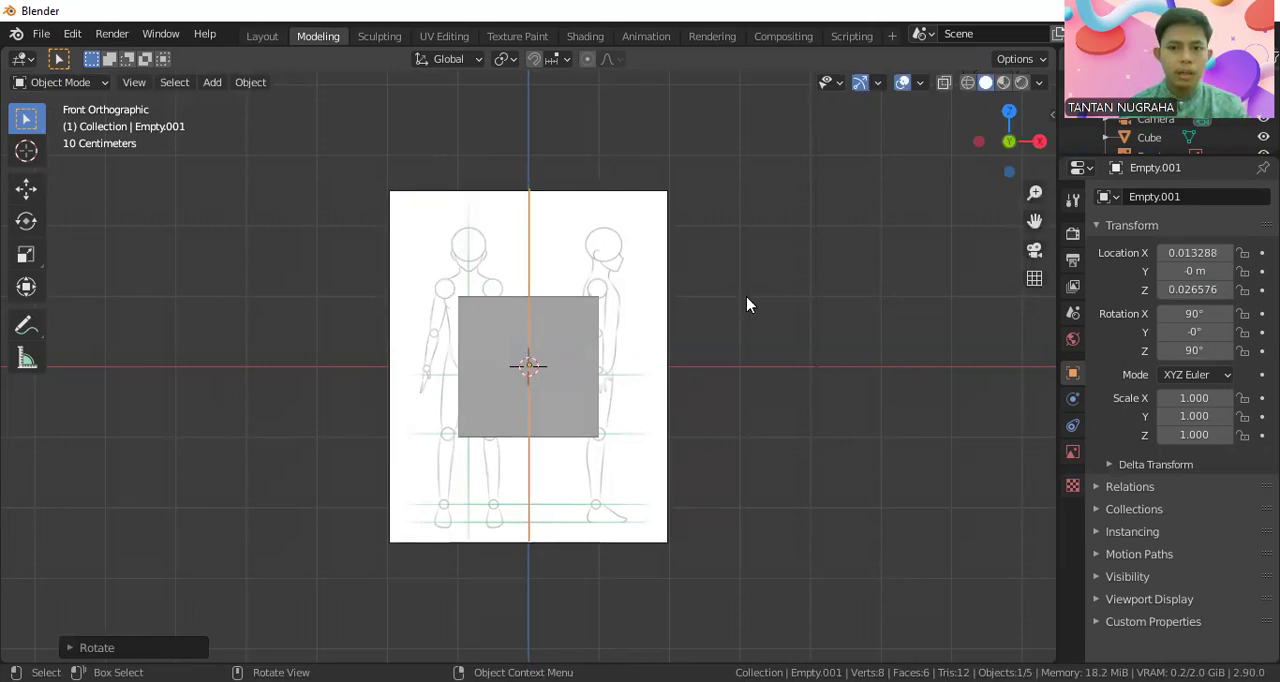
{"action": "key", "text": "KP_3"}
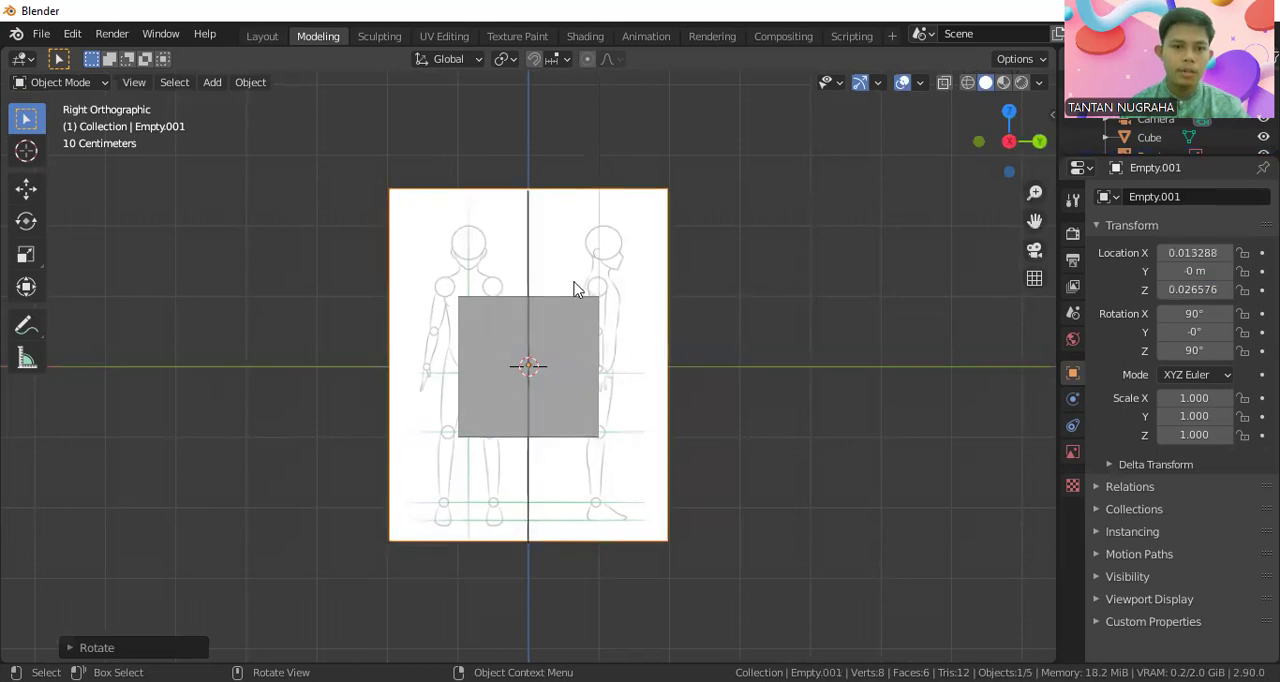
Rotate the duplicated reference image about Z to about -90° so the sketch faces the opposite way
{"action": "middle_click_drag", "start_coordinate": [651, 297], "coordinate": [717, 394]}
{"action": "left_click", "coordinate": [649, 269]}
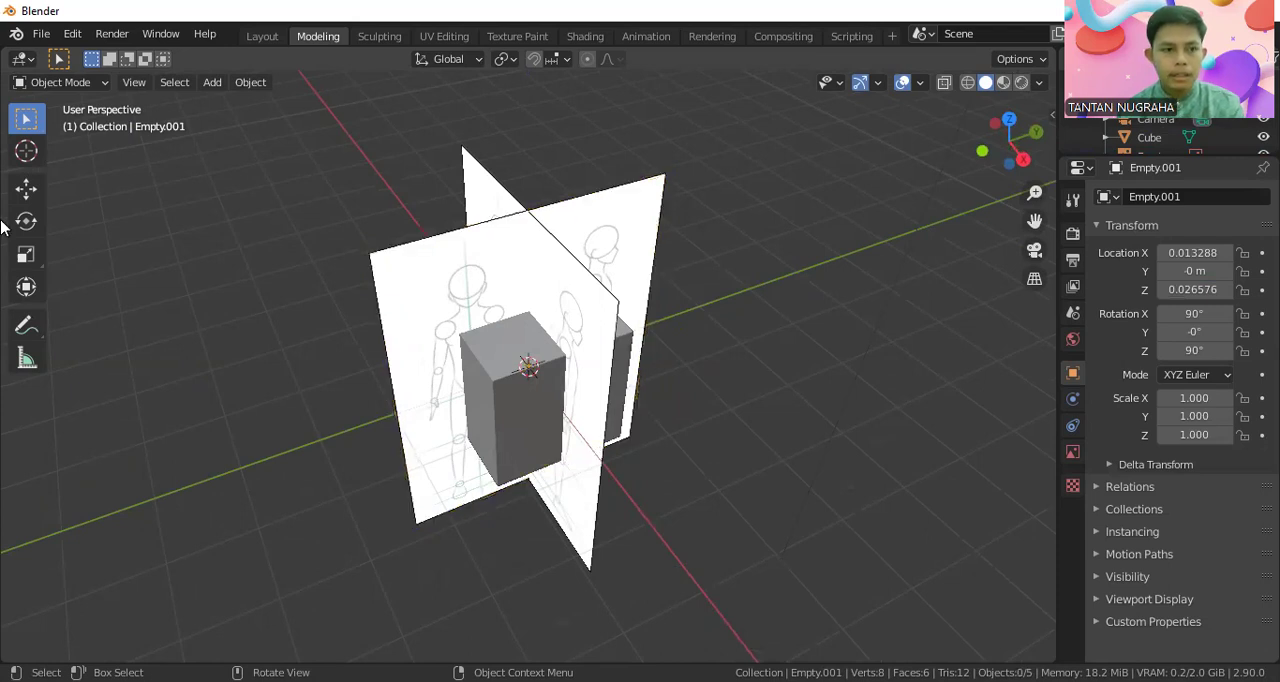
{"action": "left_click", "coordinate": [36, 222]}
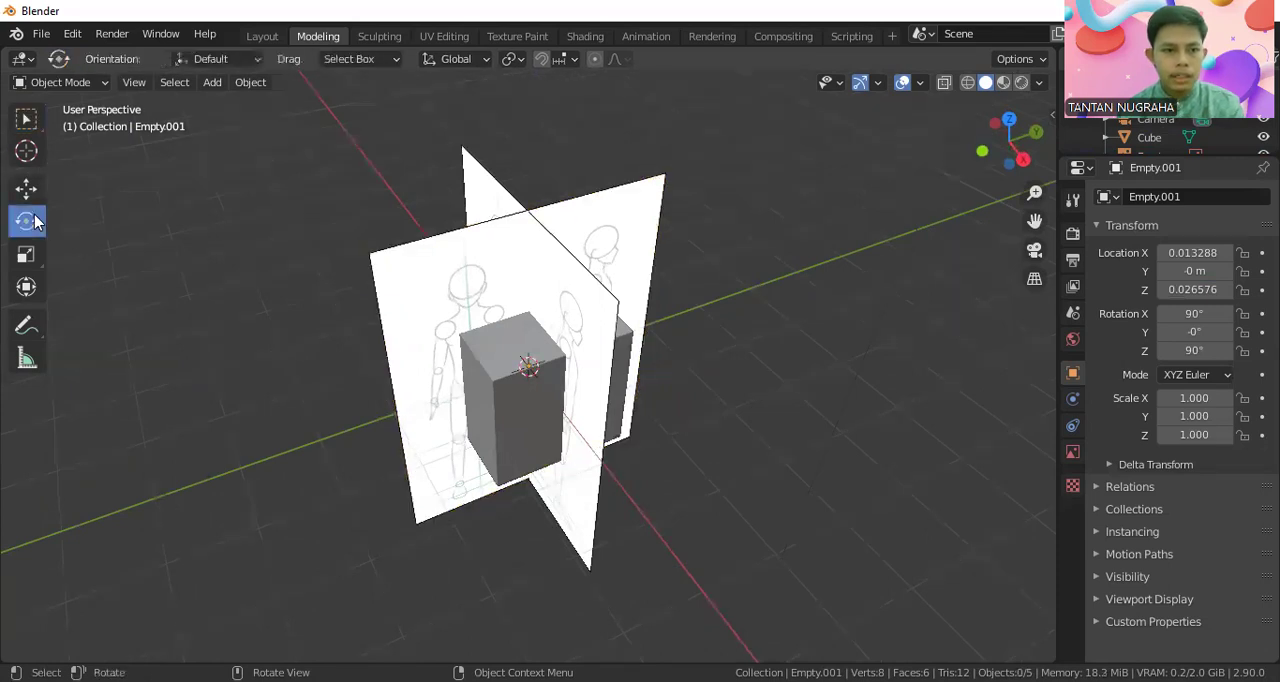
{"action": "left_click", "coordinate": [430, 305]}
{"action": "left_click_drag", "start_coordinate": [598, 400], "coordinate": [272, 230]}
Move the duplicated reference image behind the cube, to about X -1.95 m and Y 0.19 m
{"action": "left_click", "coordinate": [26, 189]}
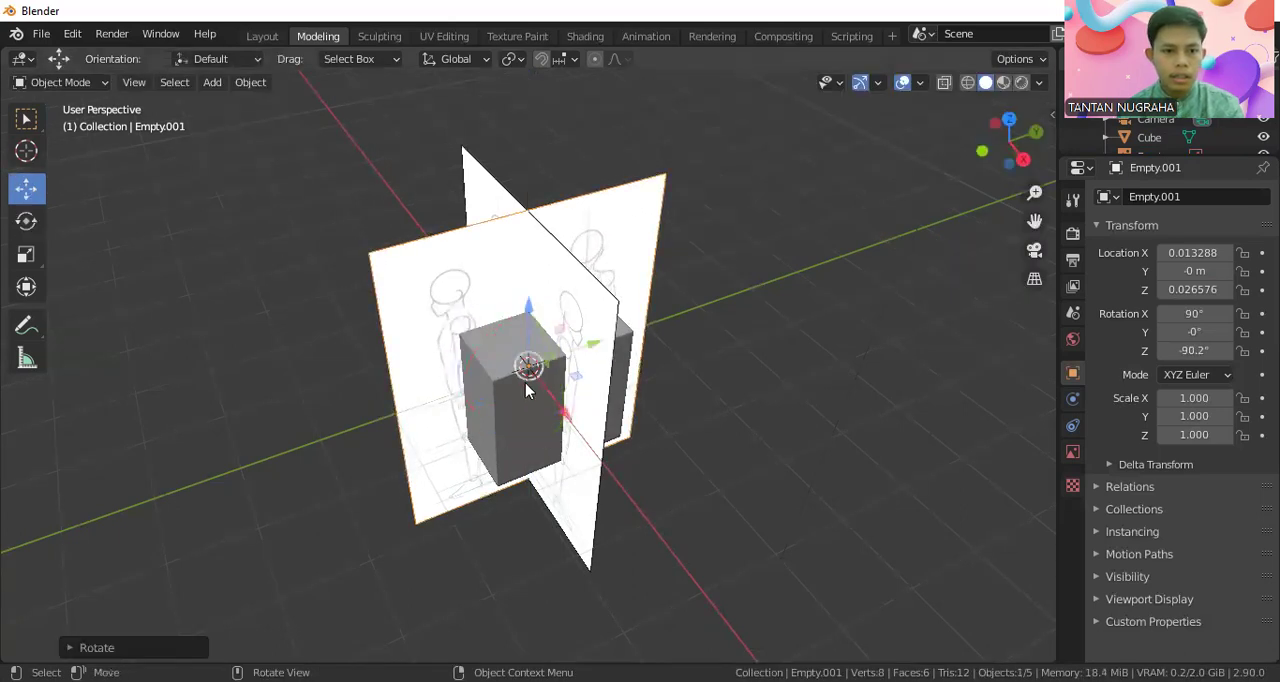
{"action": "left_click_drag", "start_coordinate": [528, 364], "coordinate": [485, 340]}
{"action": "middle_click_drag", "start_coordinate": [530, 345], "coordinate": [491, 306]}
{"action": "left_click_drag", "start_coordinate": [476, 300], "coordinate": [491, 286]}
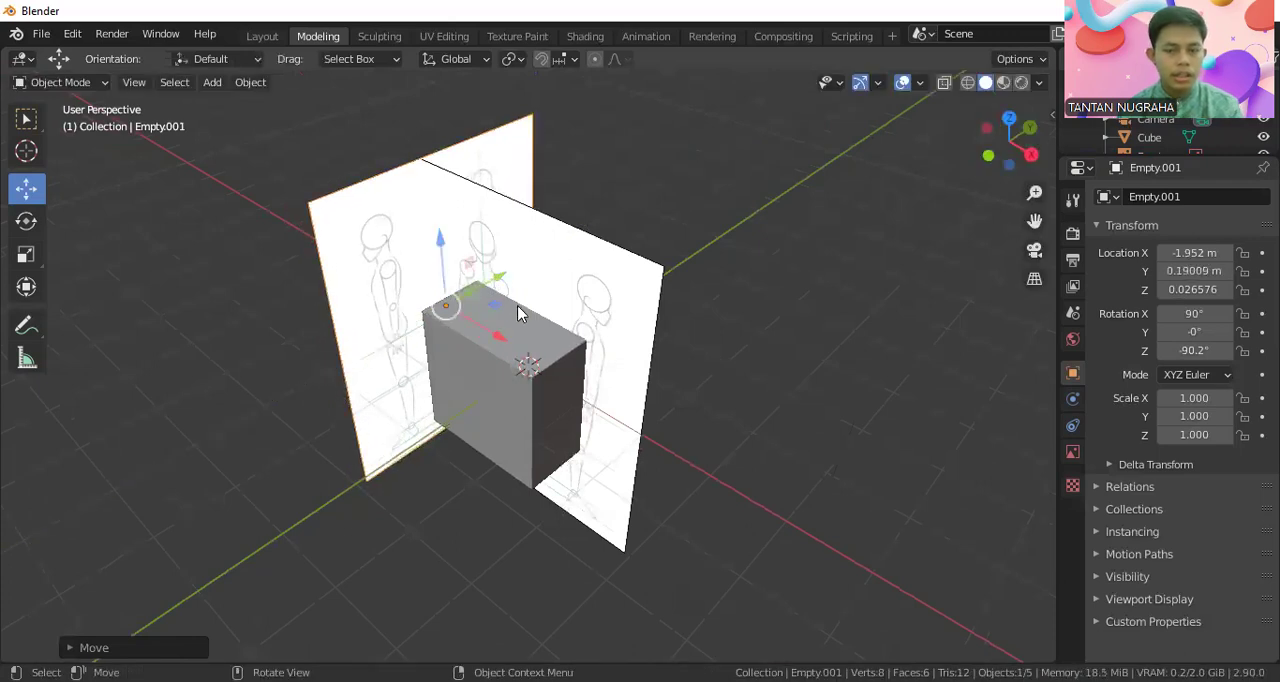
In the front view, scale the cube down uniformly to about 0.3 of its size
{"action": "key", "text": "KP_1"}
{"action": "left_click", "coordinate": [581, 355]}
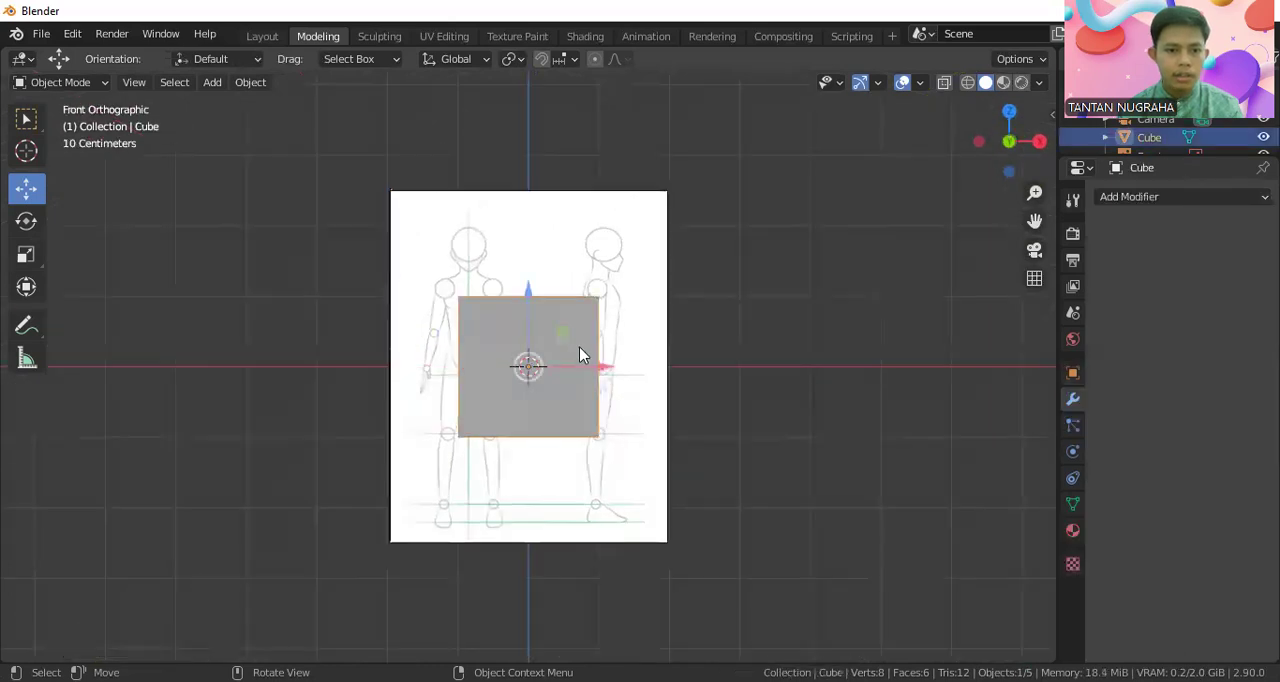
{"action": "key", "text": "s"}
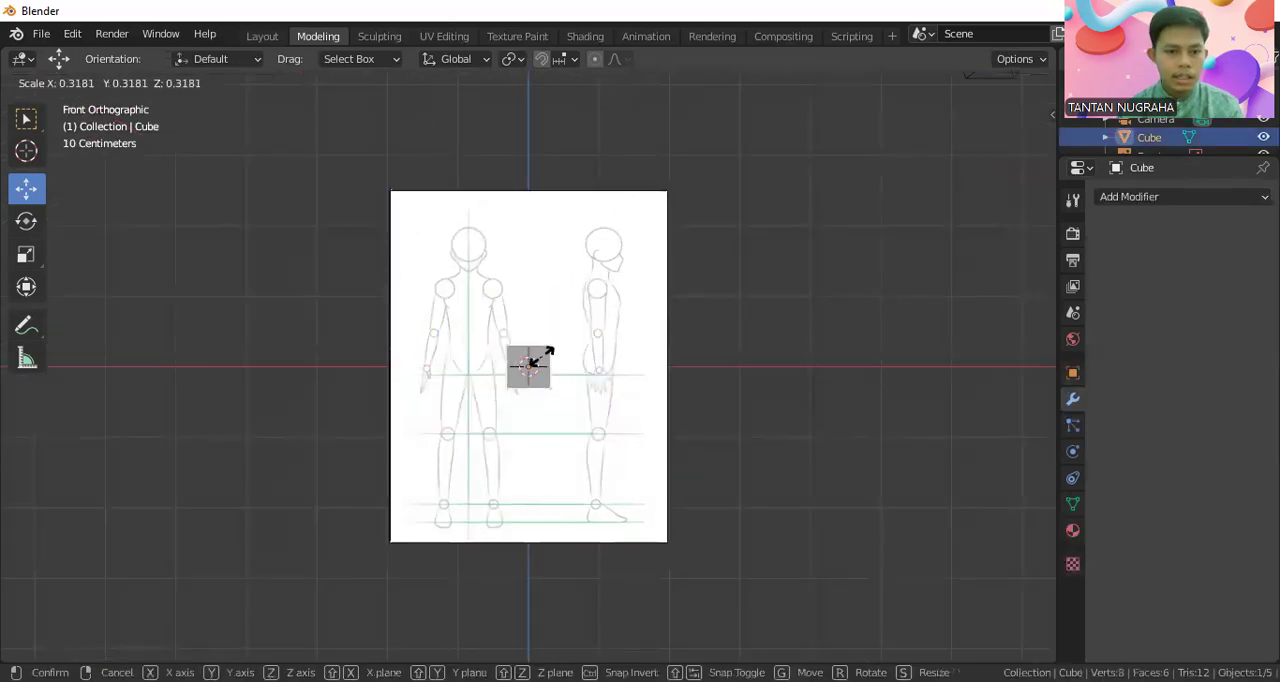
{"action": "left_click", "coordinate": [540, 358]}
{"action": "scroll", "coordinate": [477, 340], "scroll_direction": "up", "scroll_amount": 3}
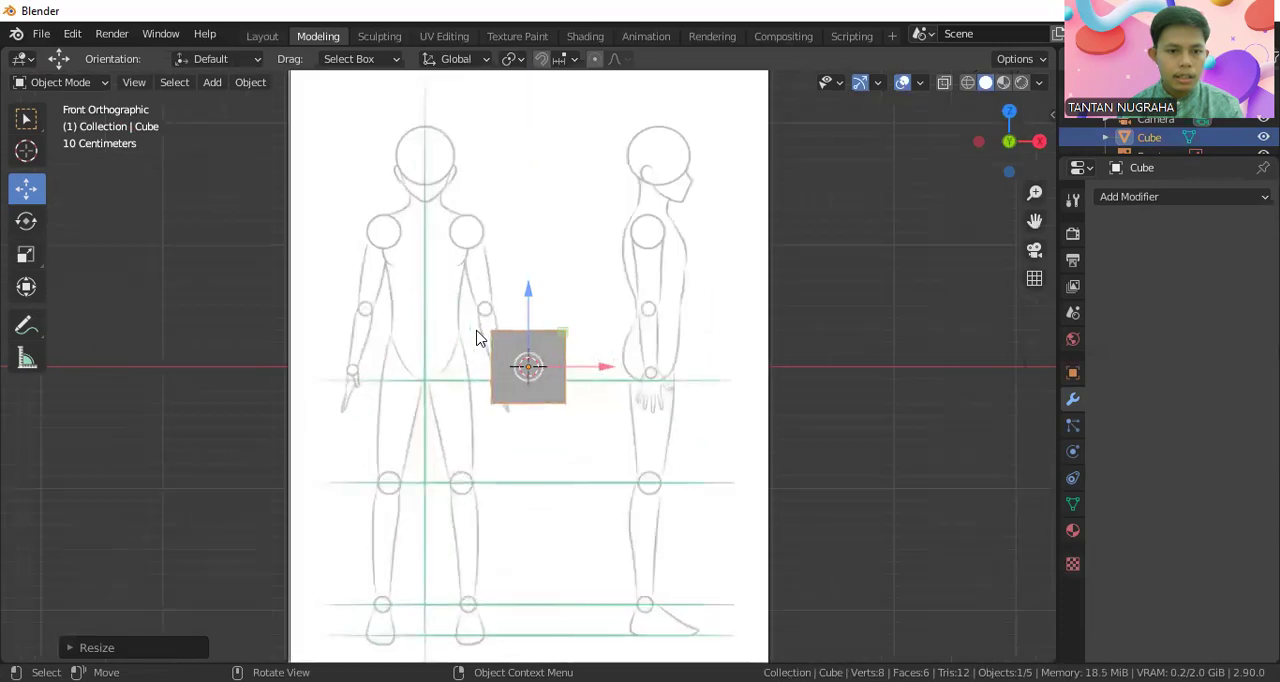
Move the cube up and sideways onto the lower head area of the front-facing figure
{"action": "left_click_drag", "start_coordinate": [527, 325], "coordinate": [527, 150]}
{"action": "left_click_drag", "start_coordinate": [568, 190], "coordinate": [468, 183]}
{"action": "scroll", "coordinate": [505, 233], "scroll_direction": "up", "scroll_amount": 3}
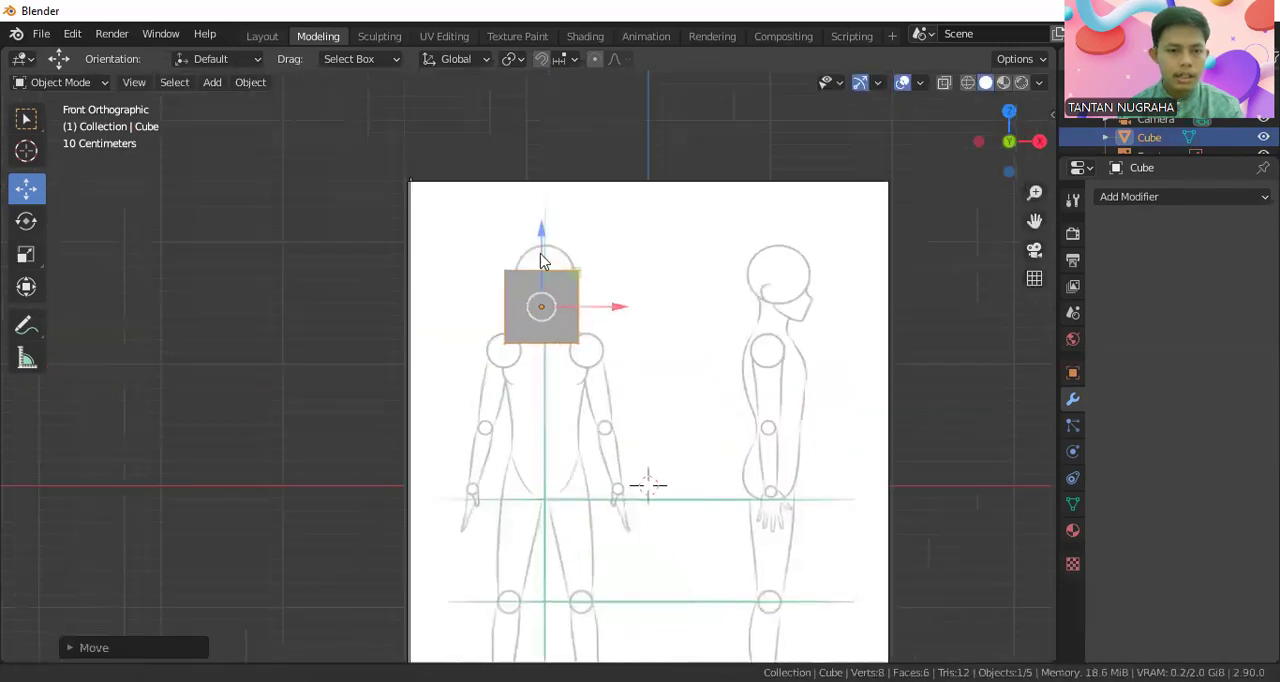
{"action": "scroll", "coordinate": [565, 212], "scroll_direction": "up", "scroll_amount": 3}
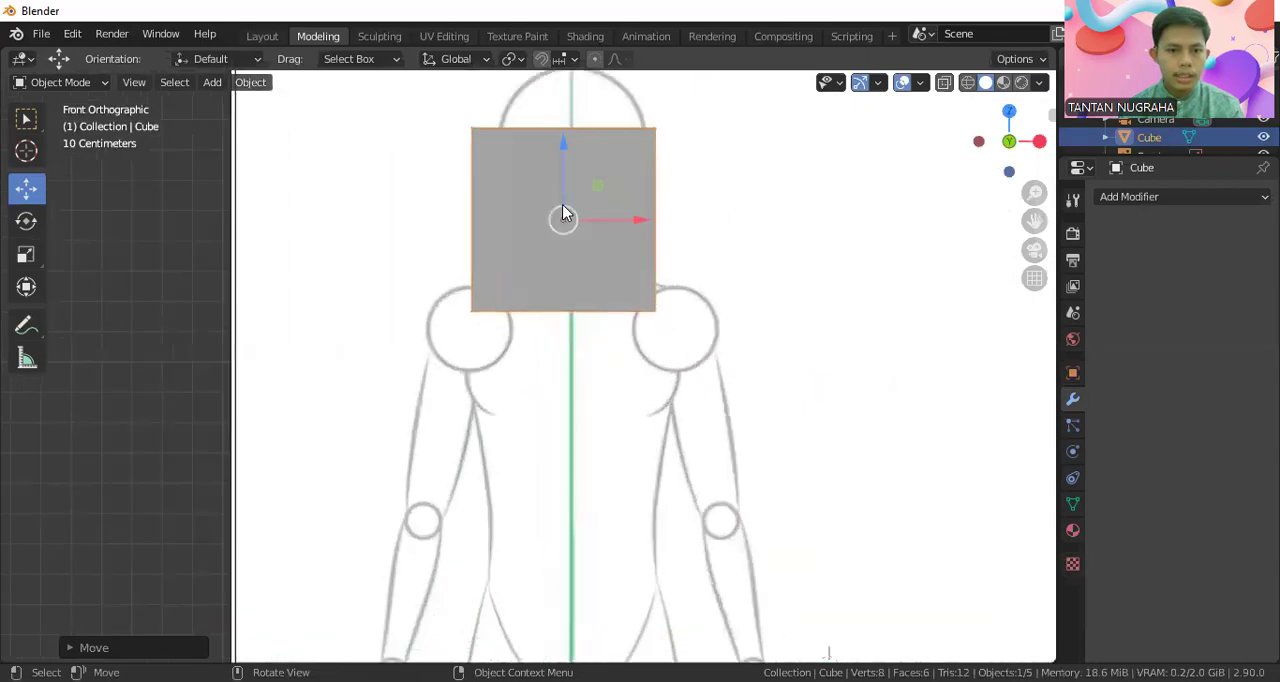
Shrink the cube further in two passes and raise it inside the front figure's head circle
{"action": "key", "text": "s"}
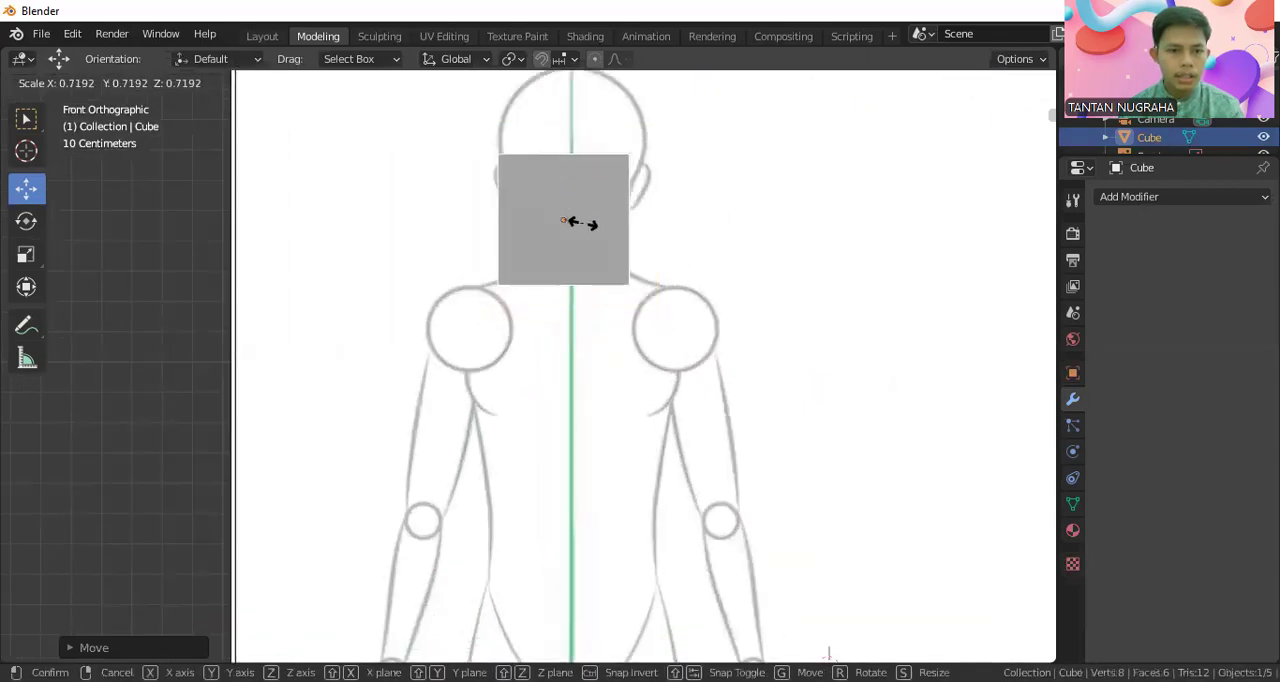
{"action": "left_click", "coordinate": [582, 222]}
{"action": "left_click_drag", "start_coordinate": [563, 172], "coordinate": [566, 123]}
{"action": "mouse_move", "coordinate": [620, 172]}
{"action": "left_mouse_down"}
{"action": "mouse_move", "coordinate": [631, 169]}
{"action": "mouse_move", "coordinate": [625, 178]}
{"action": "left_mouse_up"}
{"action": "key", "text": "s"}
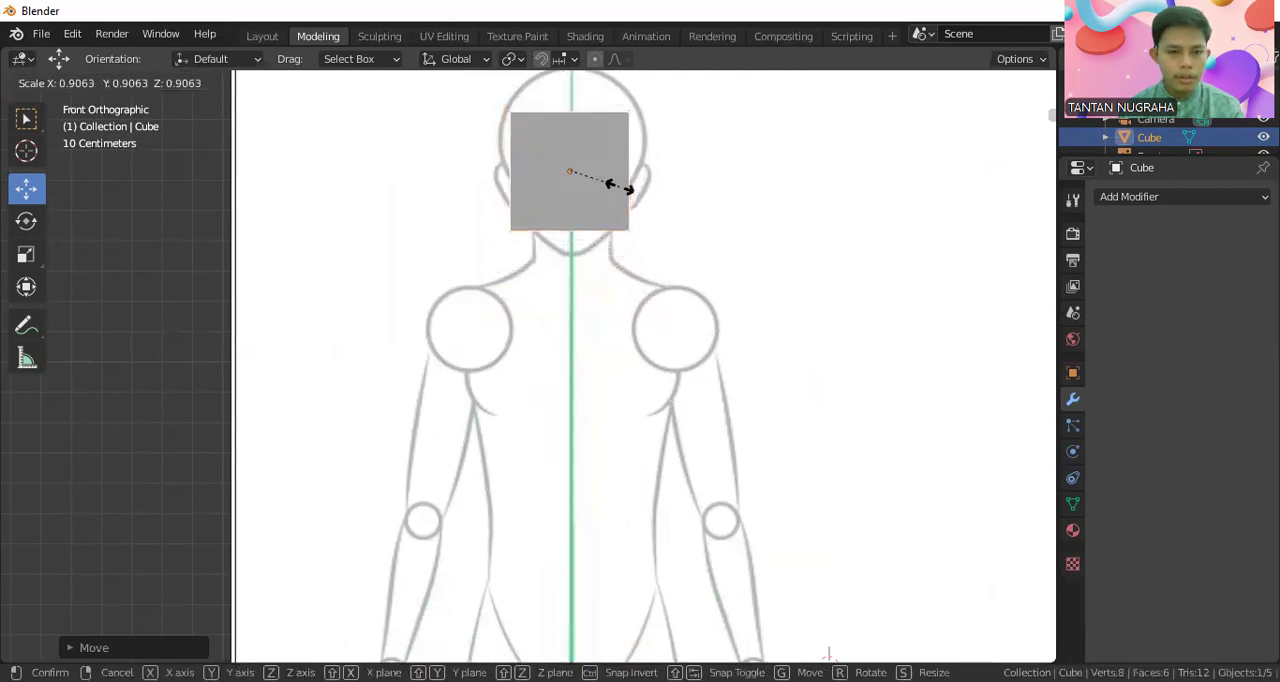
{"action": "left_click", "coordinate": [611, 182]}
{"action": "left_click_drag", "start_coordinate": [571, 134], "coordinate": [570, 113]}
Reselect the cube, nudge it onto the head's centre line and enlarge it slightly
{"action": "left_click", "coordinate": [635, 148]}
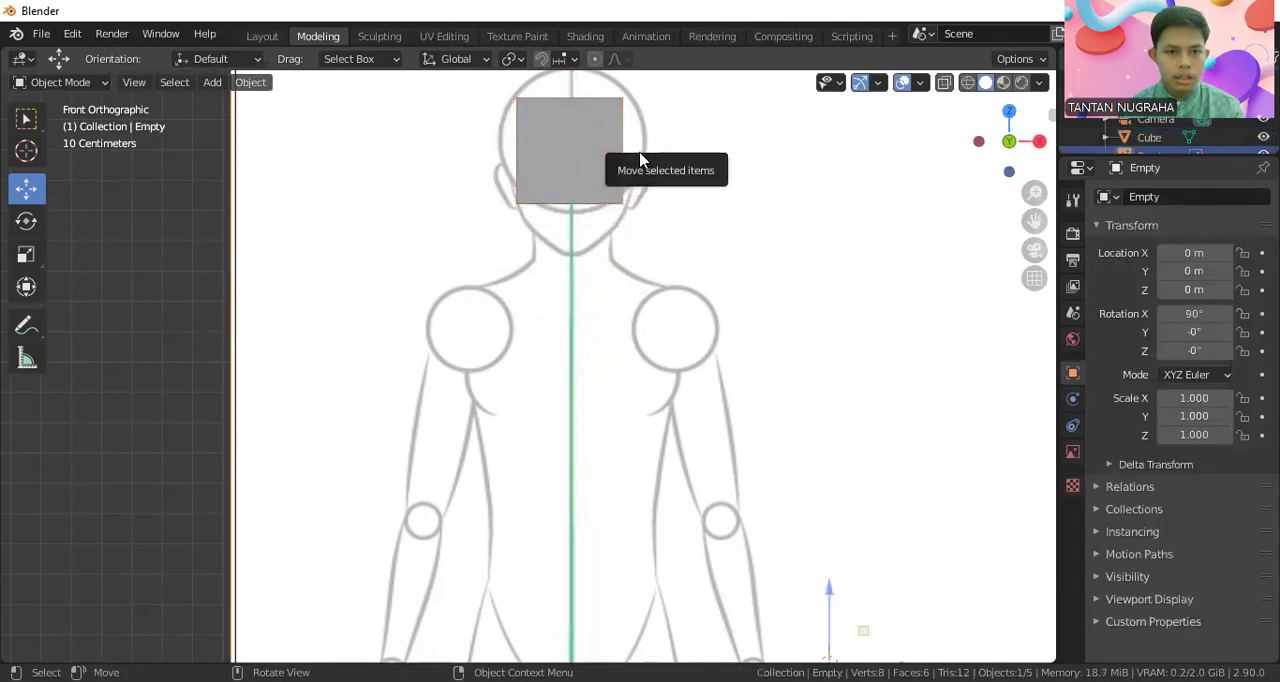
{"action": "left_click", "coordinate": [583, 154]}
{"action": "left_click_drag", "start_coordinate": [628, 160], "coordinate": [633, 150]}
{"action": "key", "text": "s"}
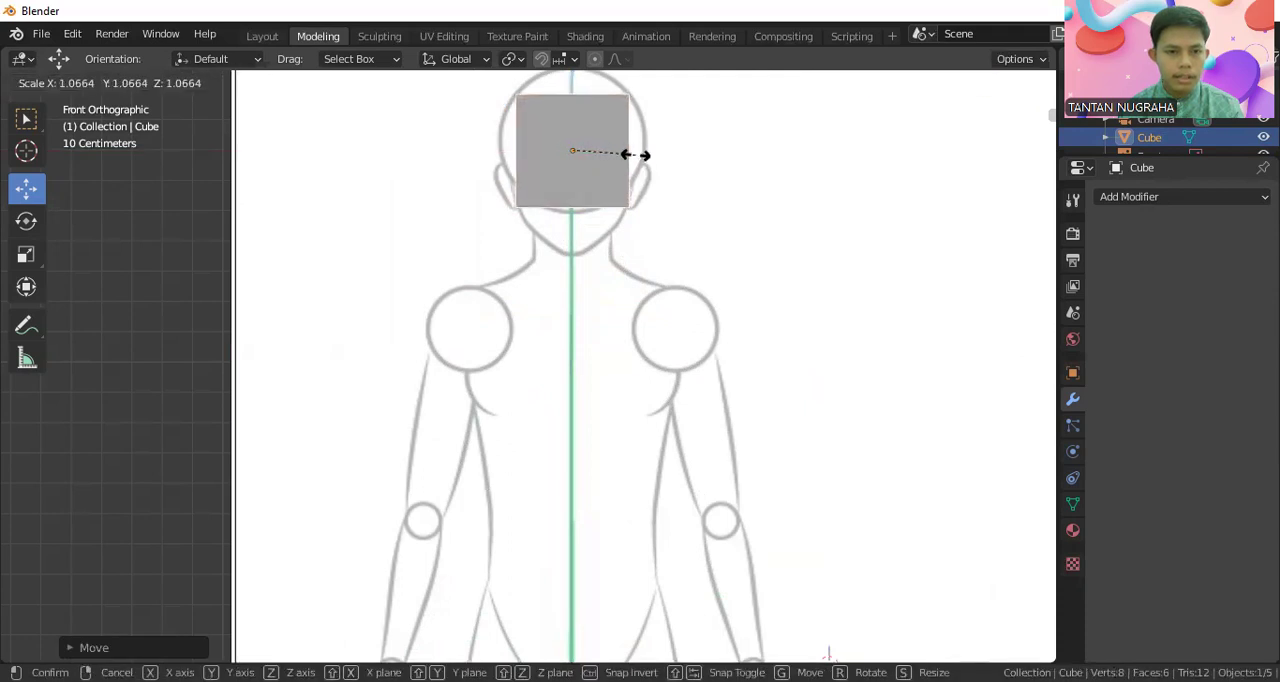
{"action": "left_click", "coordinate": [640, 160]}
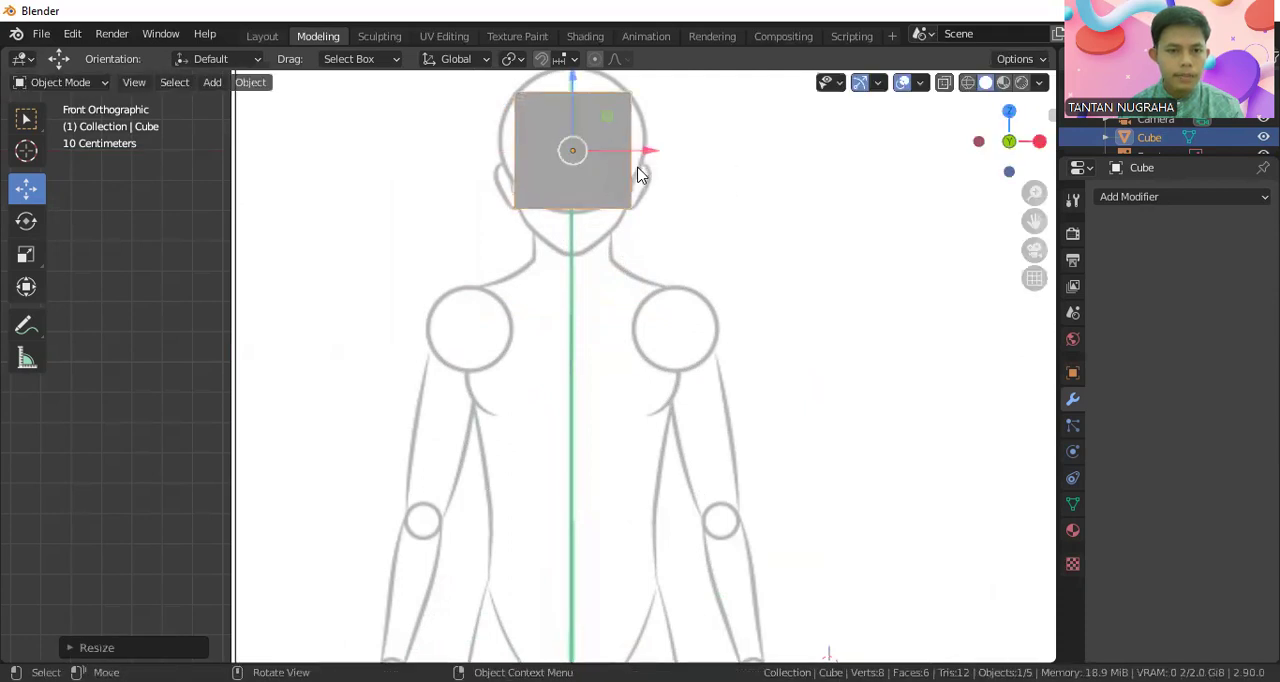
Fine-tune the cube's fit in the front figure's head circle by scaling it down to about 0.98
{"action": "scroll", "coordinate": [634, 229], "scroll_direction": "down", "scroll_amount": 1}
{"action": "middle_click_drag", "start_coordinate": [608, 158], "coordinate": [660, 265], "text": "shift"}
{"action": "scroll", "coordinate": [654, 260], "scroll_direction": "up", "scroll_amount": 3}
{"action": "middle_click_drag", "start_coordinate": [771, 257], "coordinate": [760, 263], "text": "shift"}
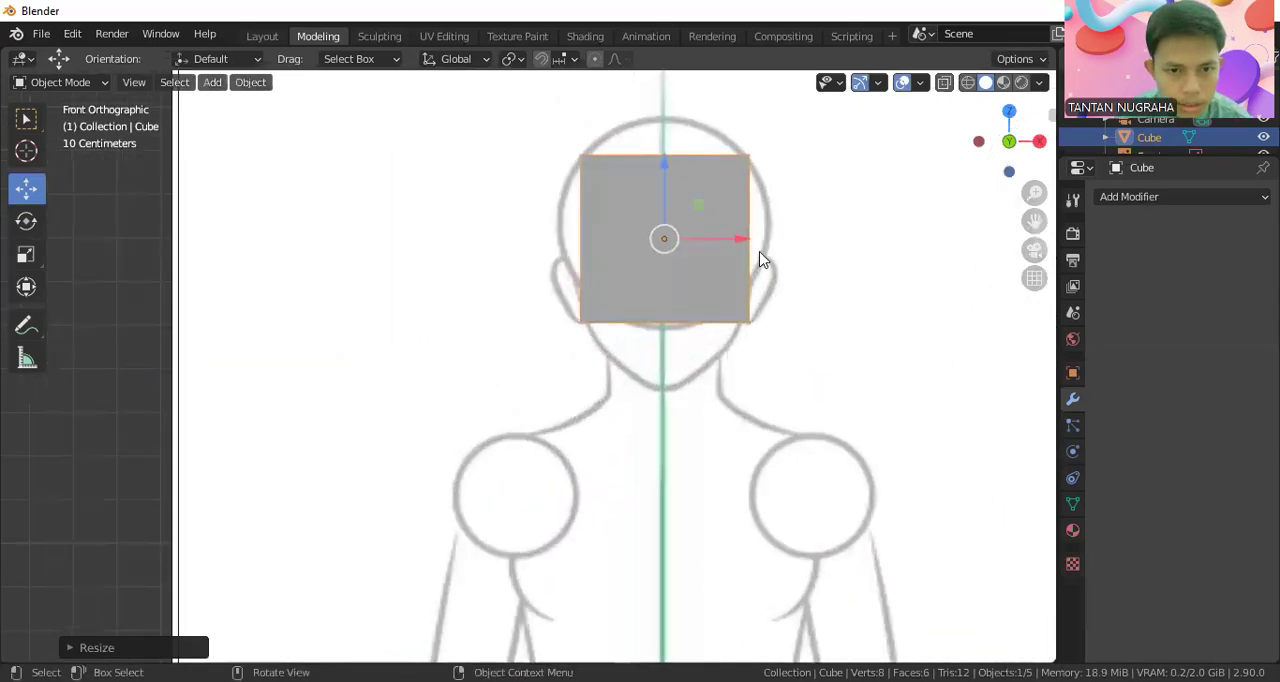
{"action": "left_click_drag", "start_coordinate": [742, 247], "coordinate": [742, 244]}
{"action": "key", "text": "s"}
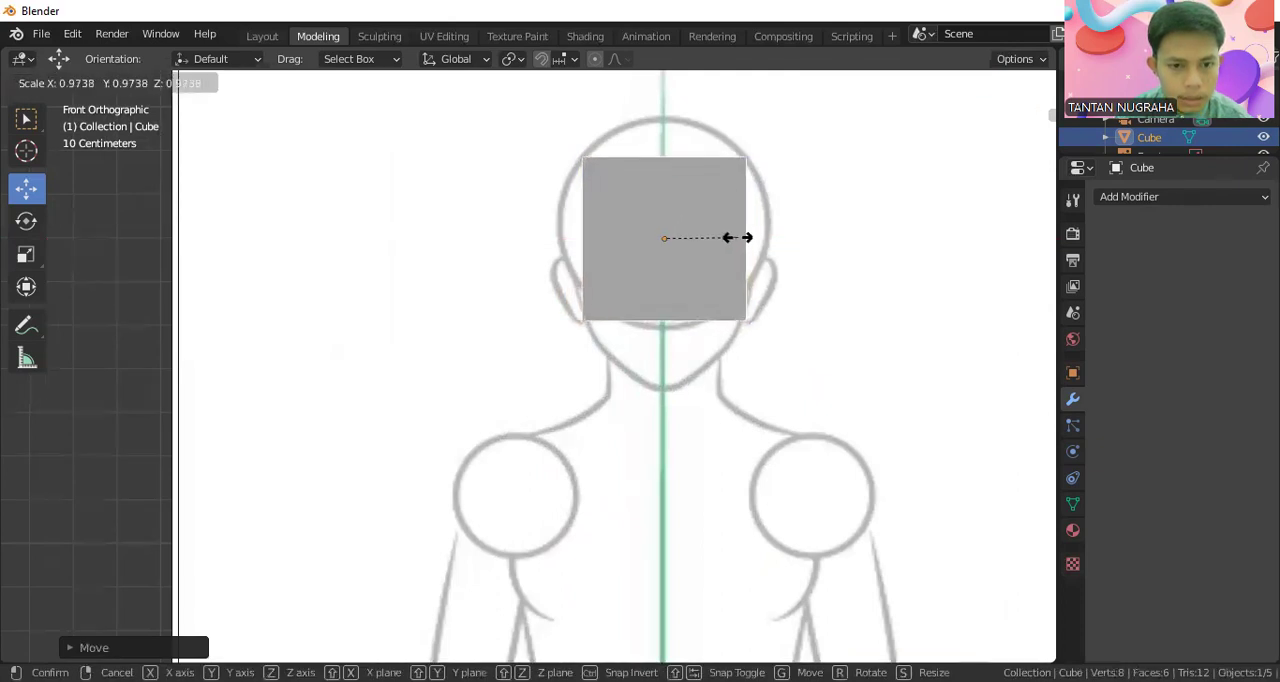
{"action": "left_click", "coordinate": [737, 240]}
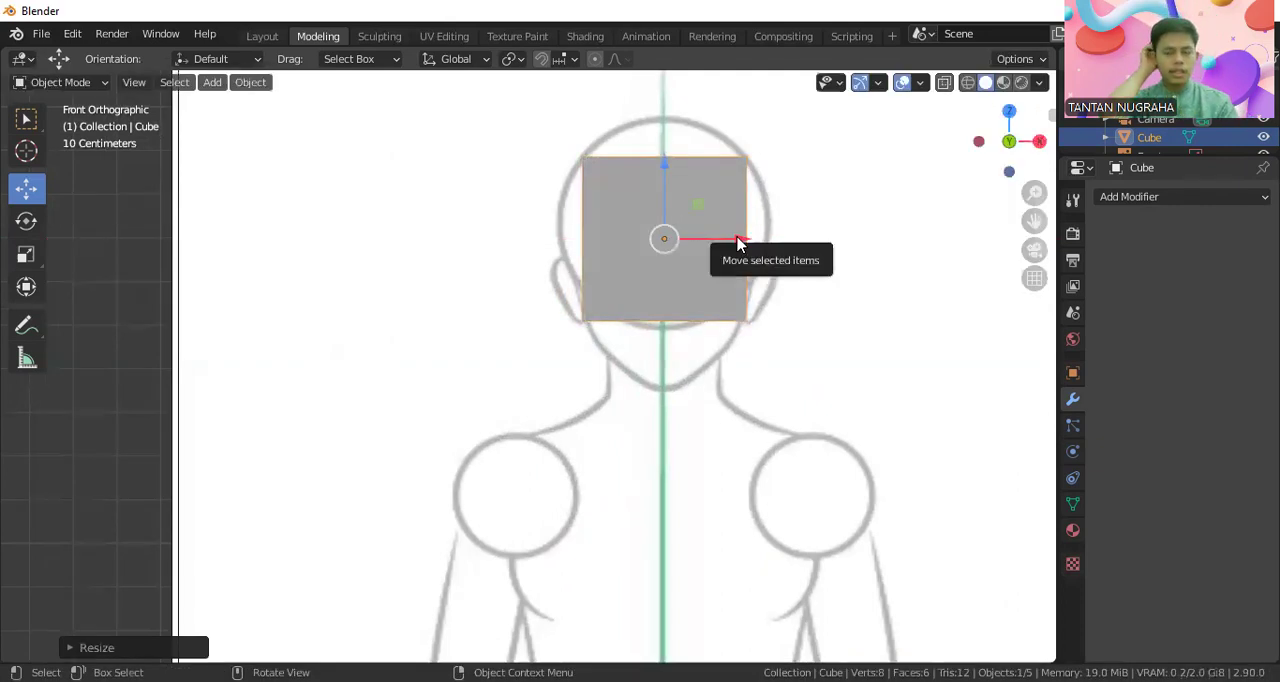
In the right view, move the cube along Y onto the side-profile head and return to the front view
{"action": "key", "text": "KP_3"}
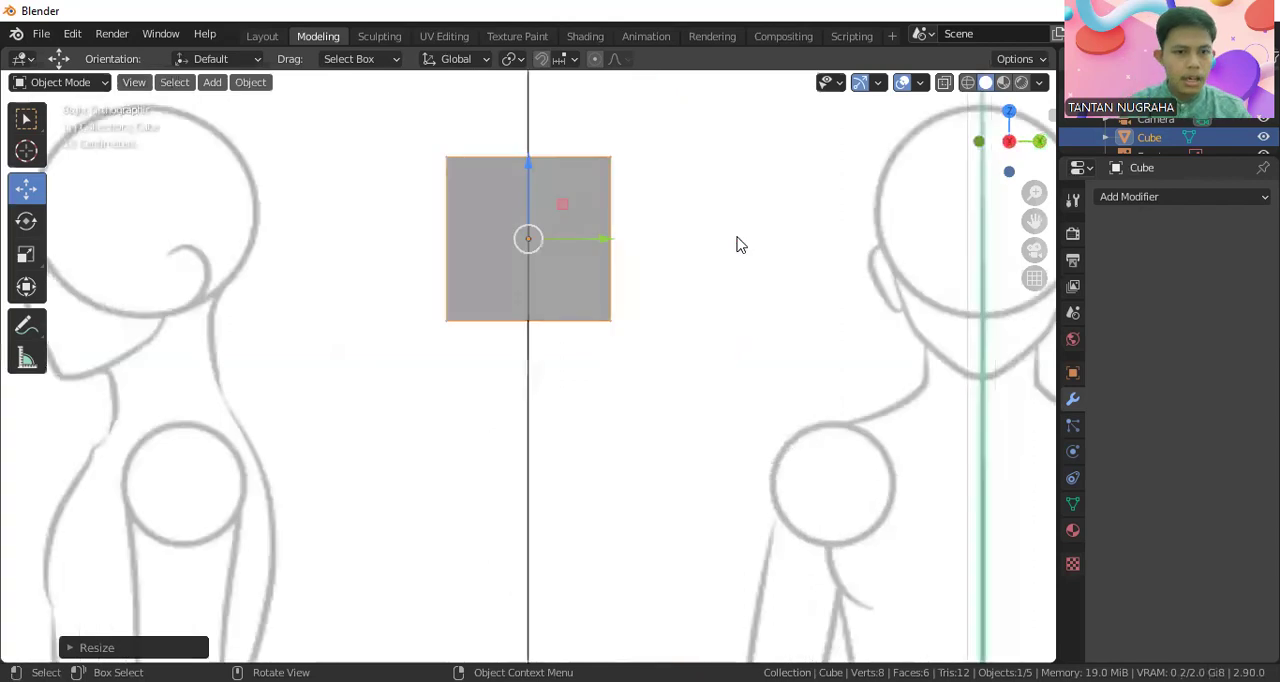
{"action": "left_click_drag", "start_coordinate": [598, 261], "coordinate": [263, 259]}
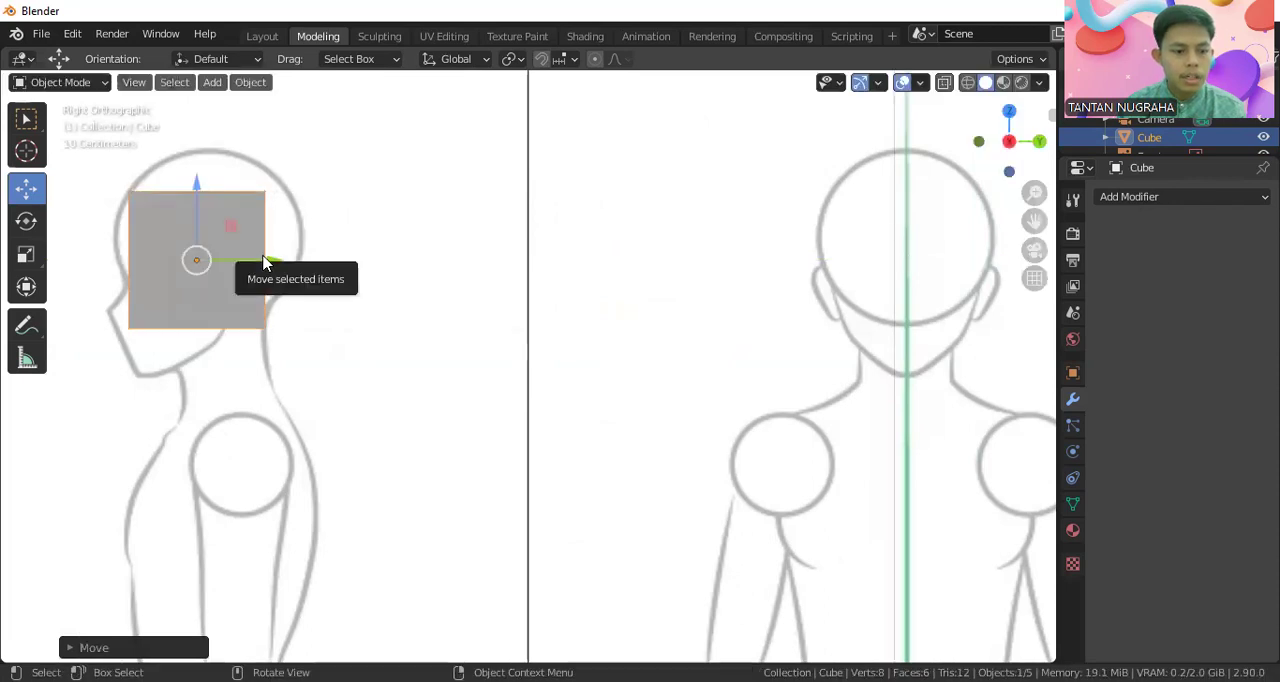
{"action": "key", "text": "KP_1"}
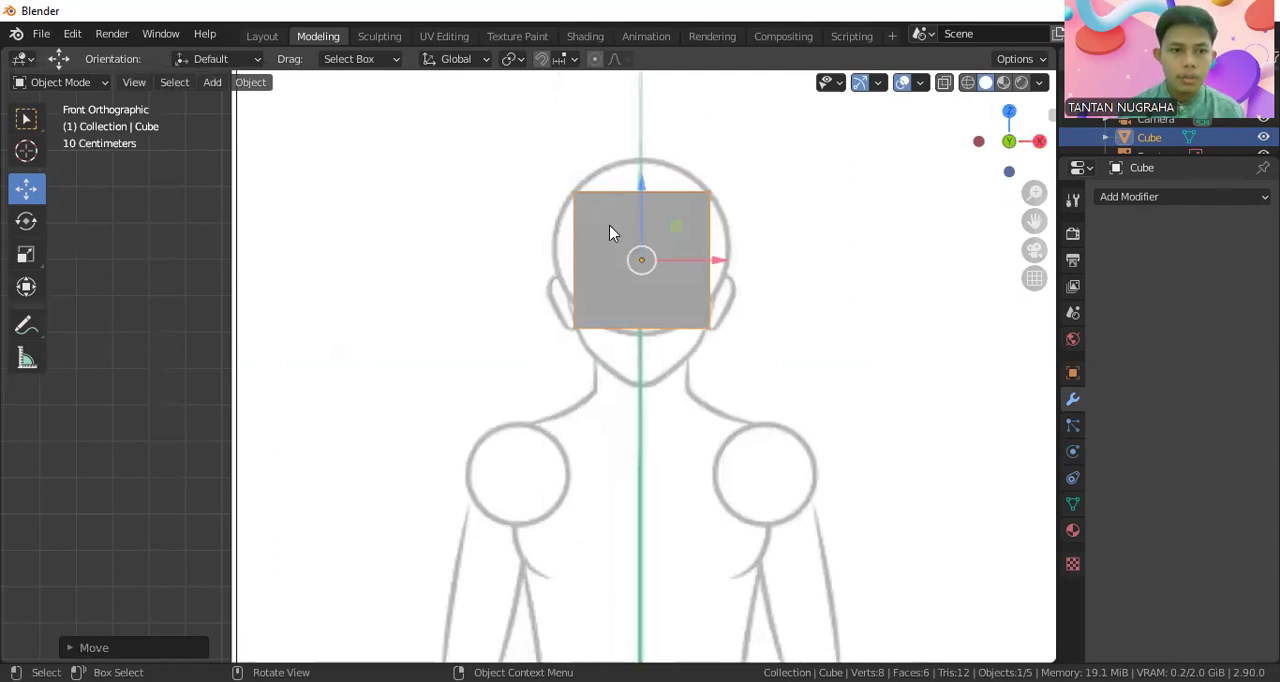
Enter Edit Mode on the cube and subdivide it with 3 cuts
{"action": "left_click", "coordinate": [70, 82]}
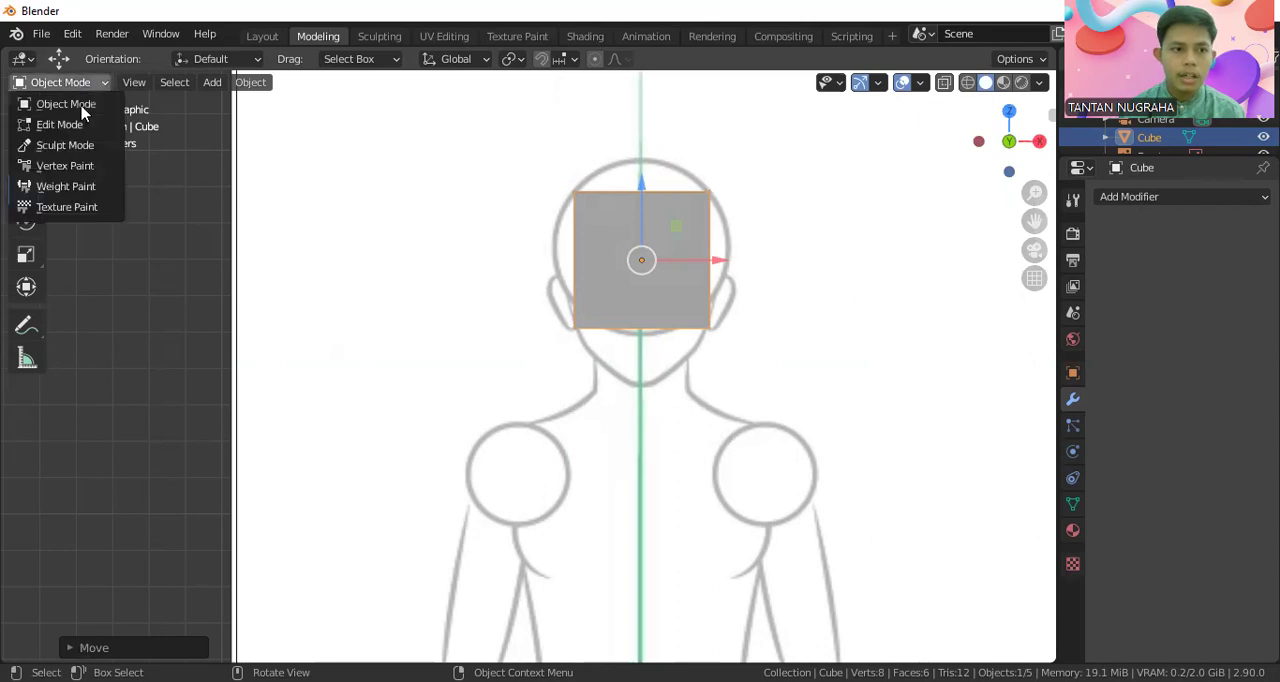
{"action": "left_click", "coordinate": [86, 118]}
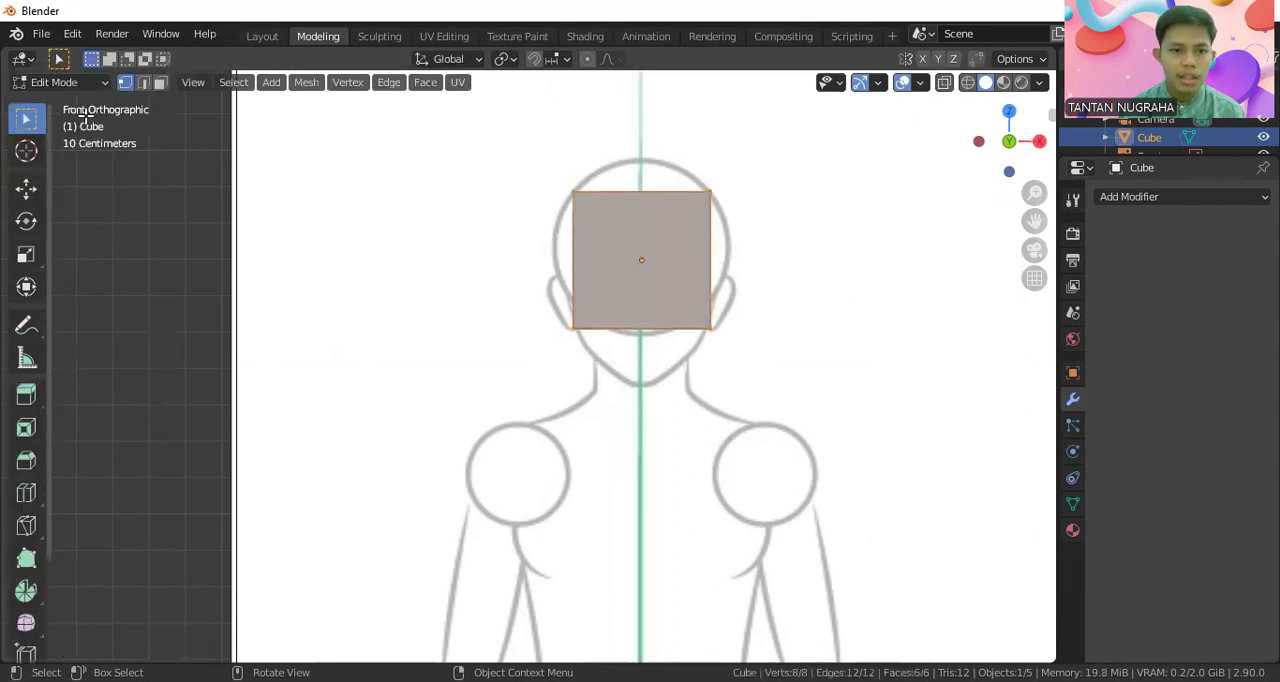
{"action": "right_click", "coordinate": [623, 205]}
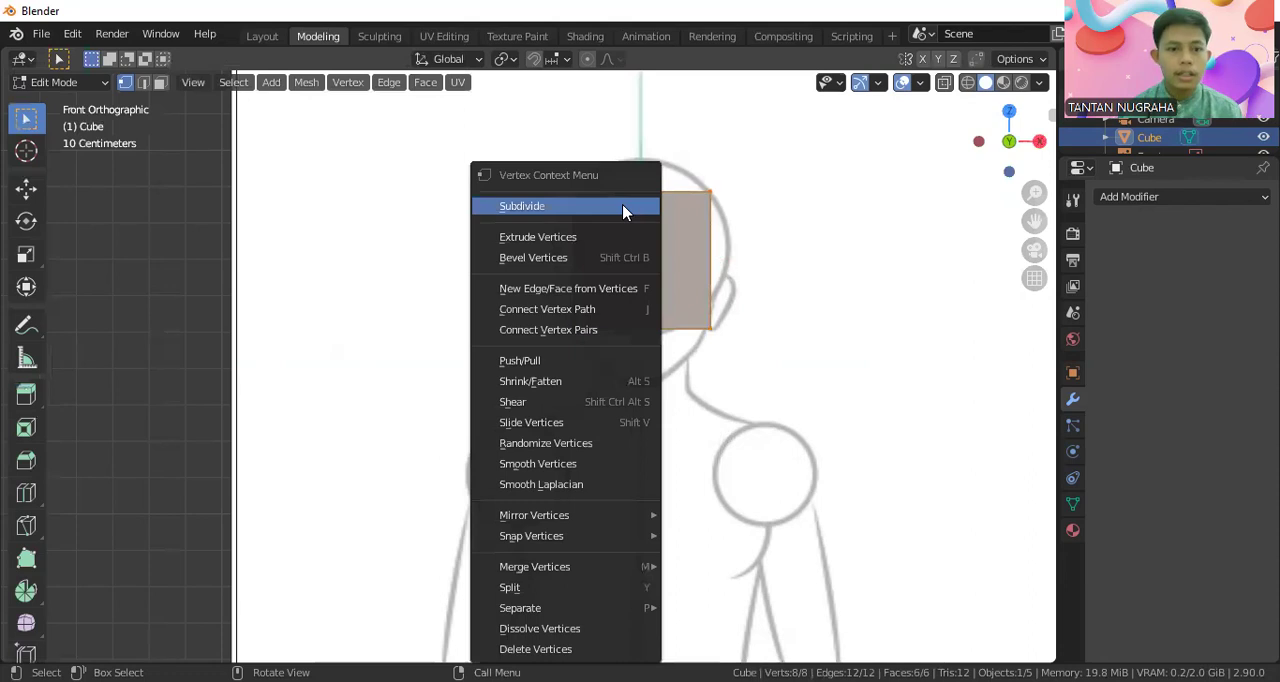
{"action": "left_click", "coordinate": [623, 206]}
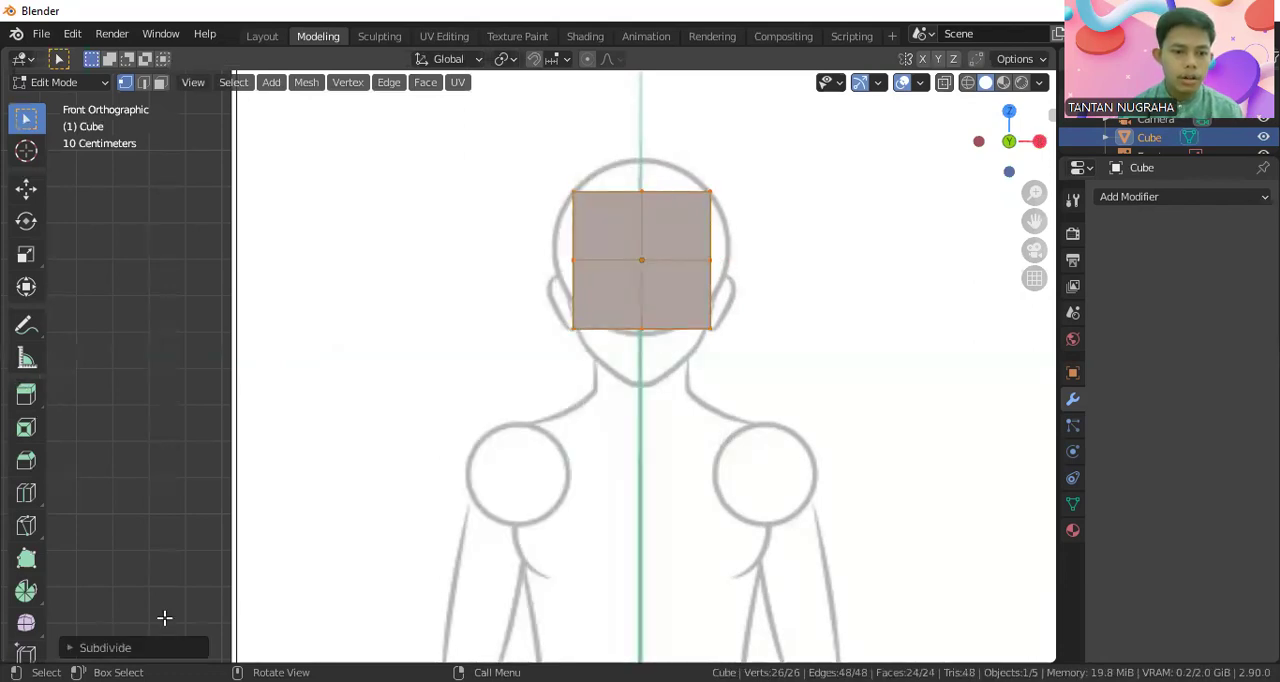
{"action": "mouse_move", "coordinate": [78, 664]}
{"action": "left_mouse_down"}
{"action": "mouse_move", "coordinate": [115, 617]}
{"action": "mouse_move", "coordinate": [75, 622]}
{"action": "mouse_move", "coordinate": [80, 669]}
{"action": "left_mouse_up"}
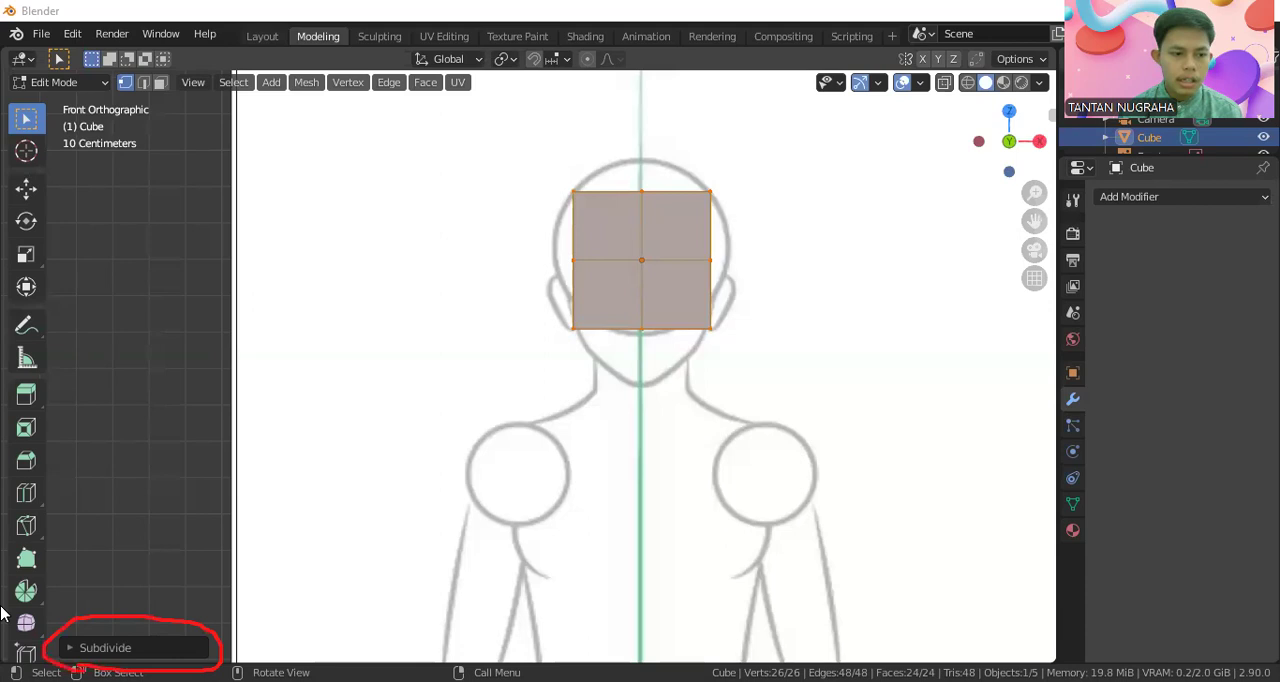
{"action": "left_click", "coordinate": [105, 647]}
{"action": "left_click", "coordinate": [249, 518]}
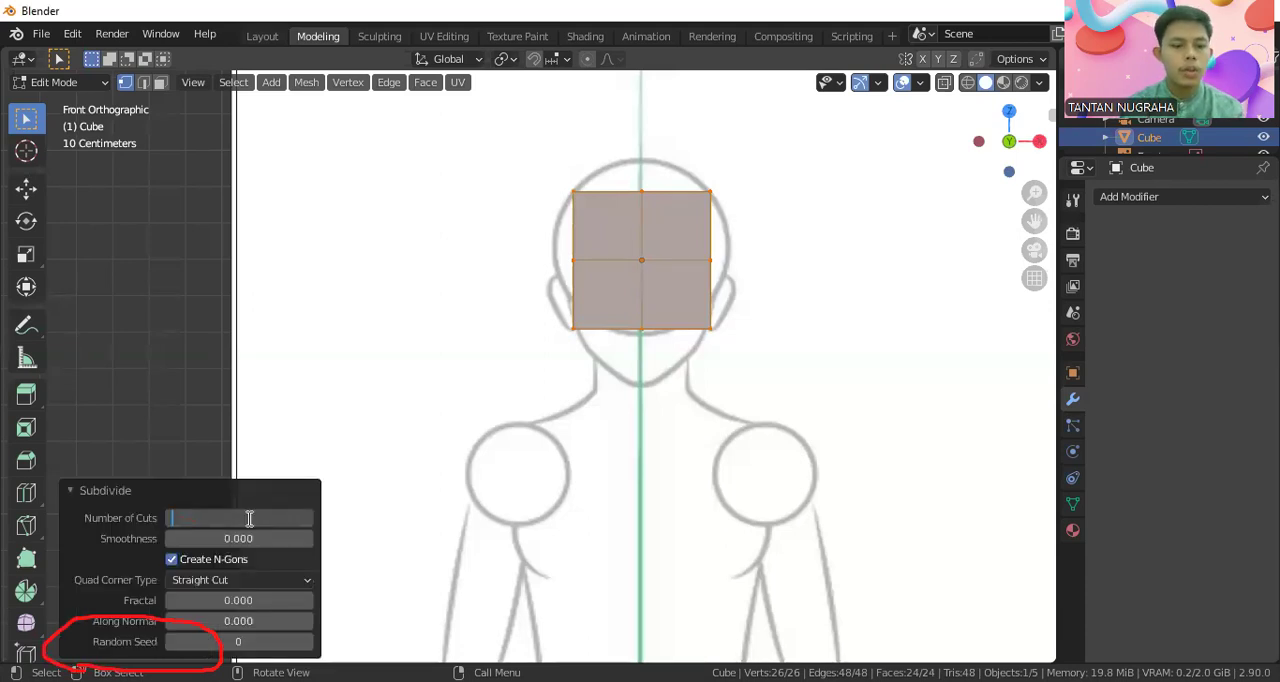
{"action": "type", "text": "3"}
{"action": "key", "text": "Return"}
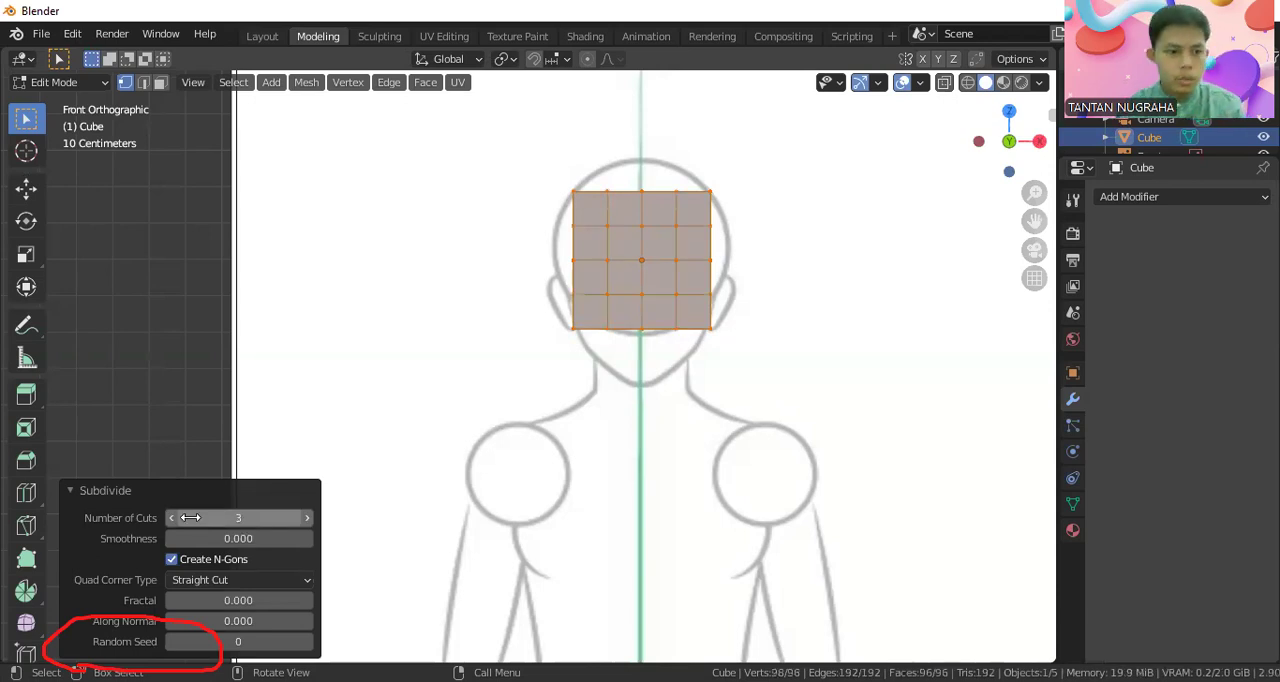
Try a smoothness of 0.8 for the cube's subdivision
{"action": "left_click", "coordinate": [268, 539]}
{"action": "key", "text": "BackSpace"}
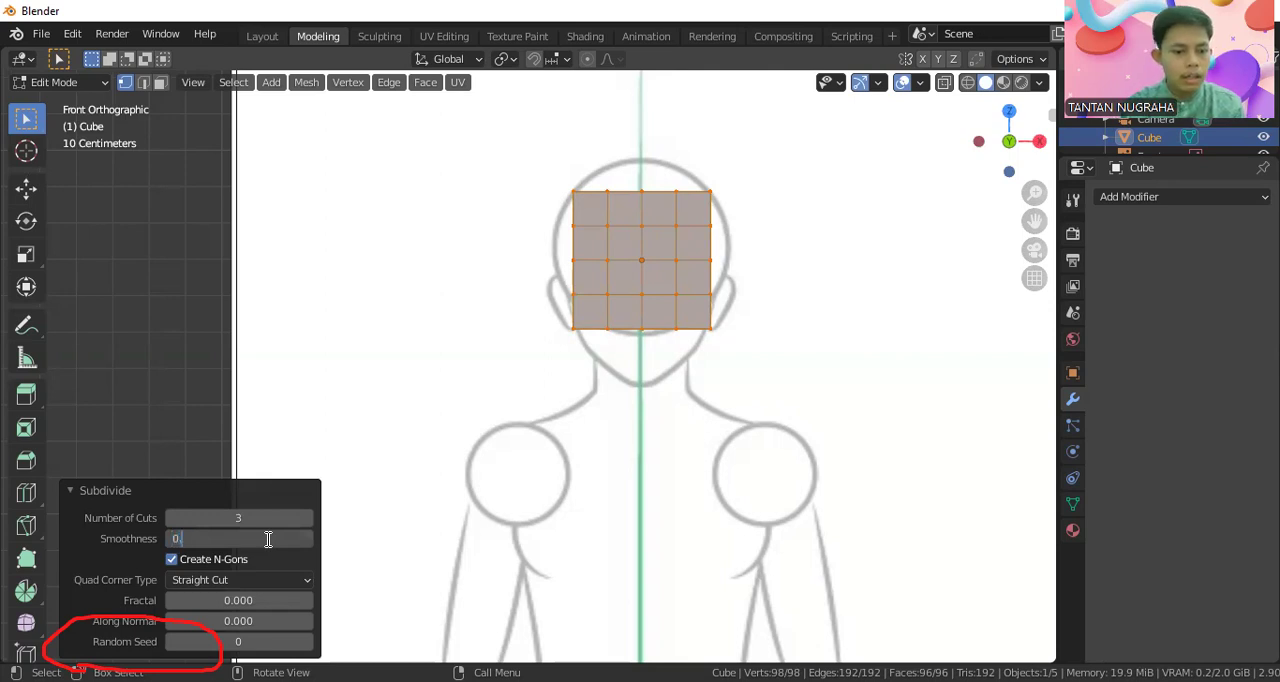
{"action": "key", "text": "Return"}
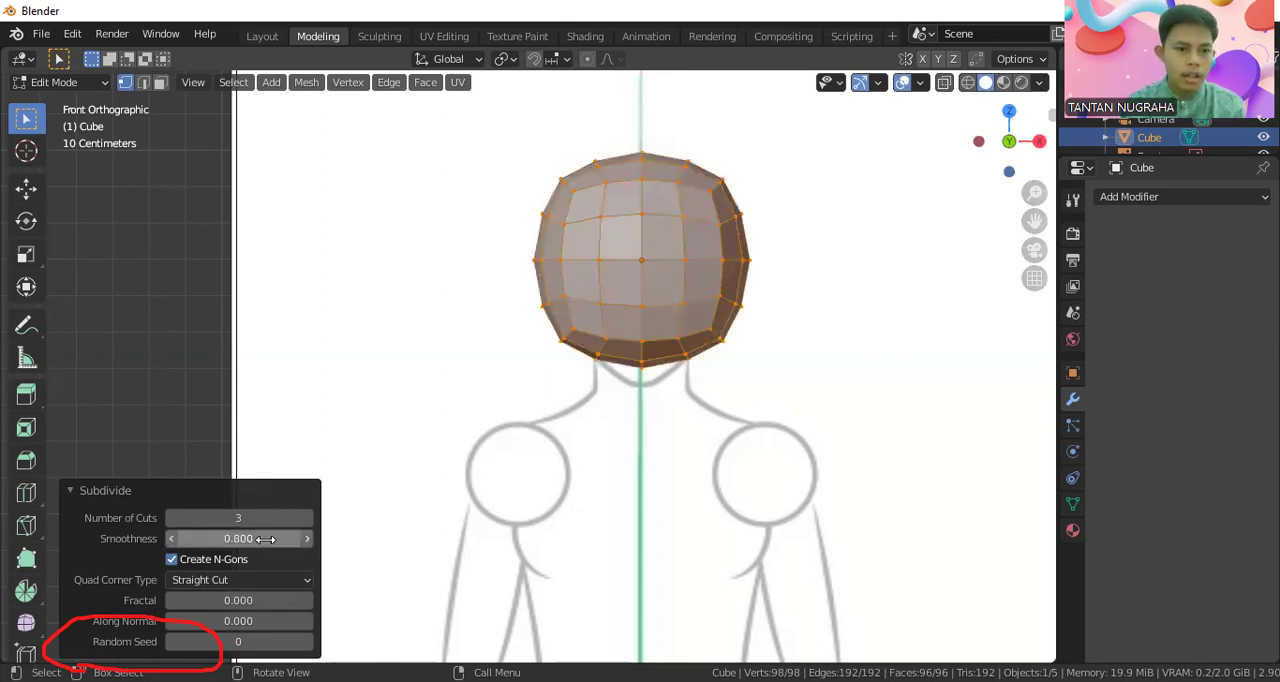
Set the subdivision's smoothness to 0.7 to round the cube into a head form
{"action": "left_click", "coordinate": [266, 539]}
{"action": "key", "text": "BackSpace"}
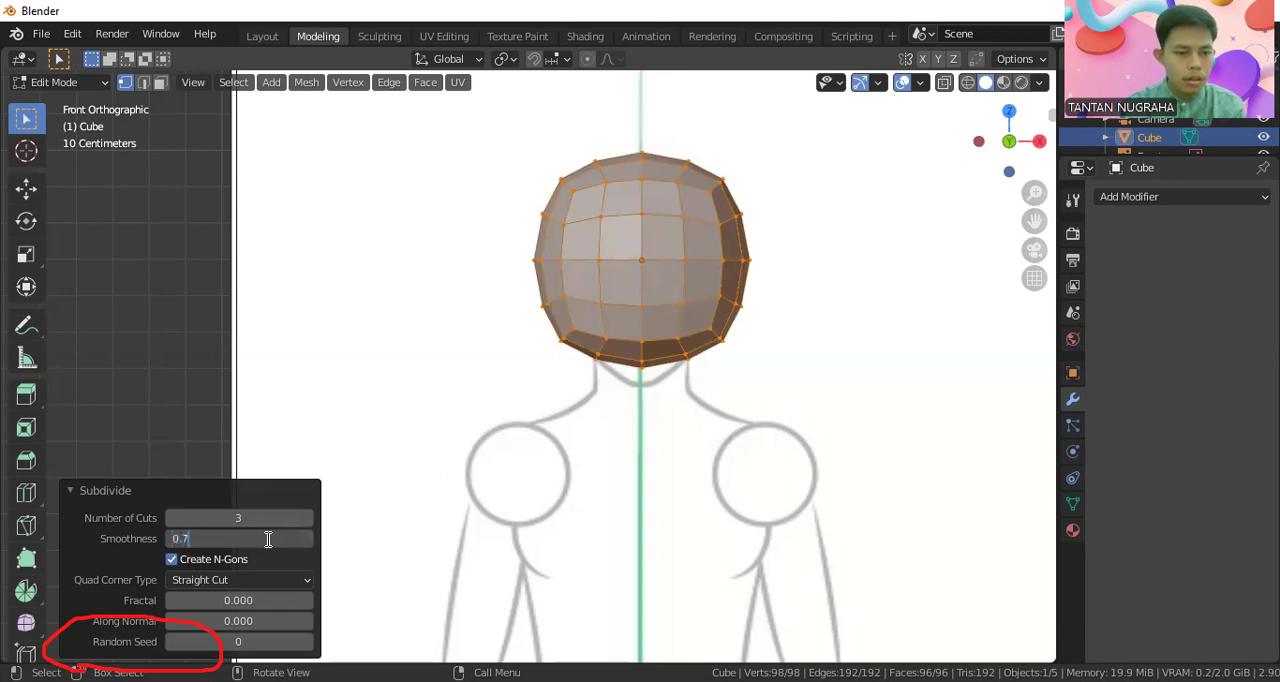
{"action": "type", "text": "0.7"}
{"action": "key", "text": "Return"}
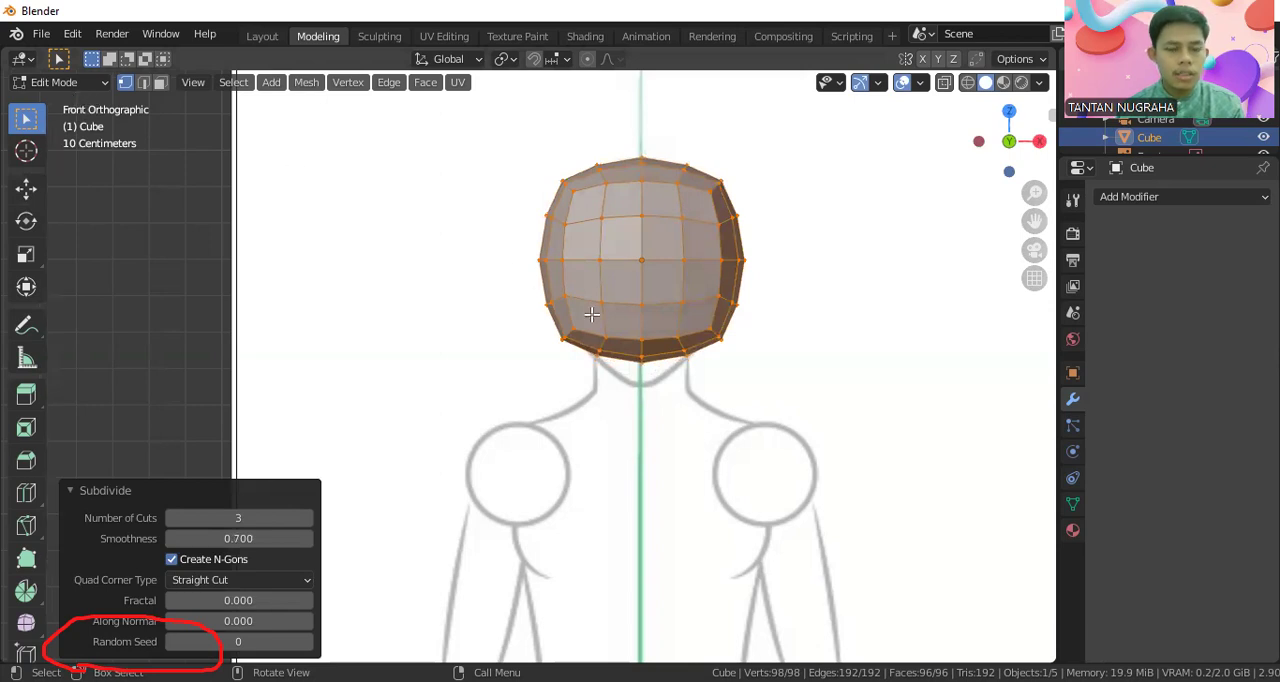
Scale the rounded mesh uniformly to about 0.863 to fit the front head circle, and clear the selection
{"action": "key", "text": "s"}
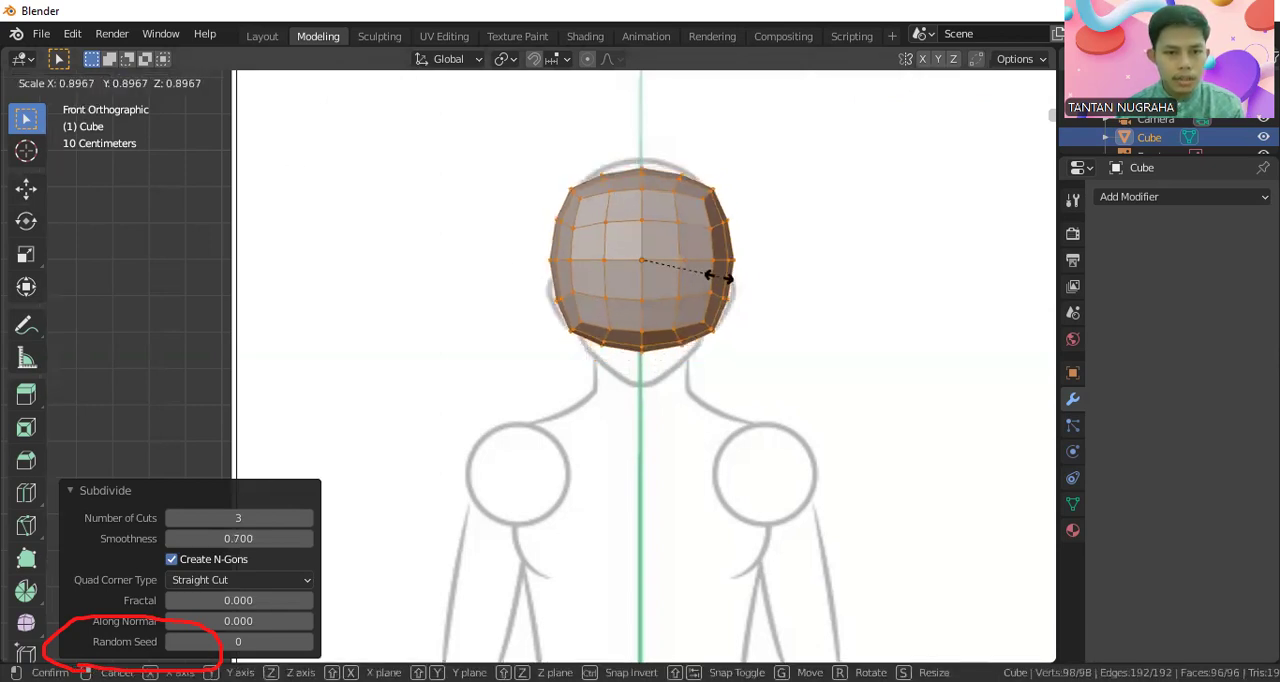
{"action": "left_click", "coordinate": [716, 276]}
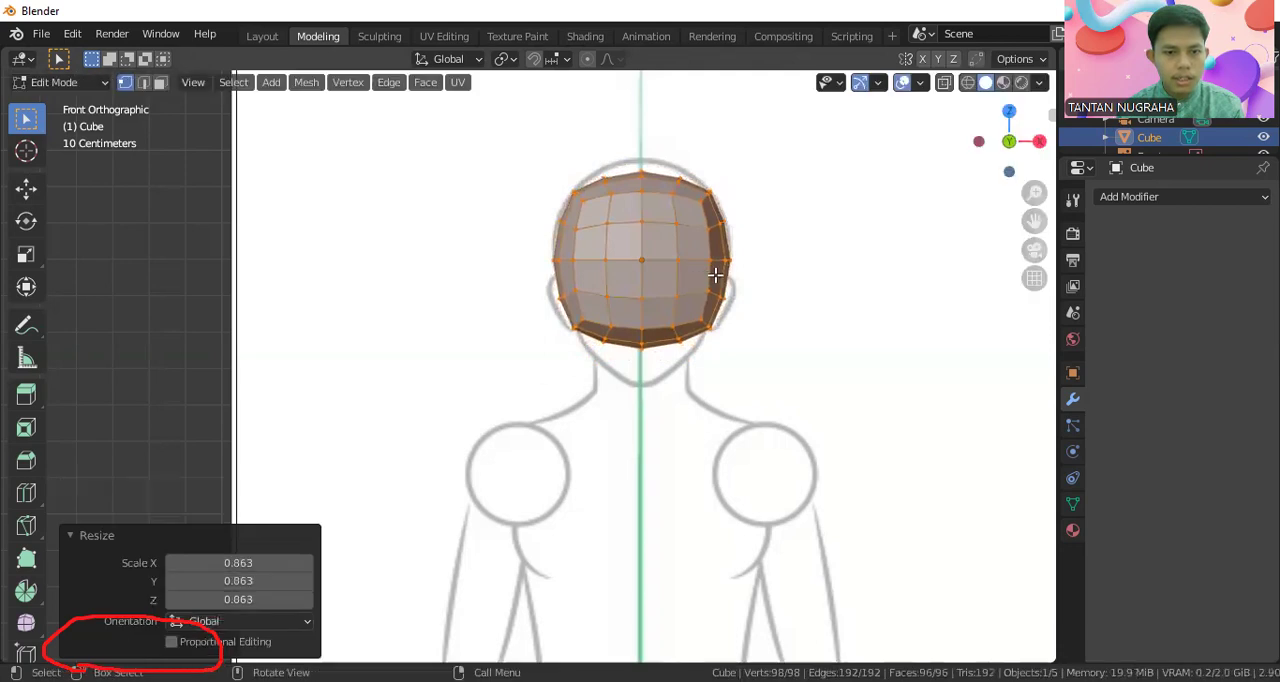
{"action": "scroll", "coordinate": [733, 240], "scroll_direction": "up", "scroll_amount": 1}
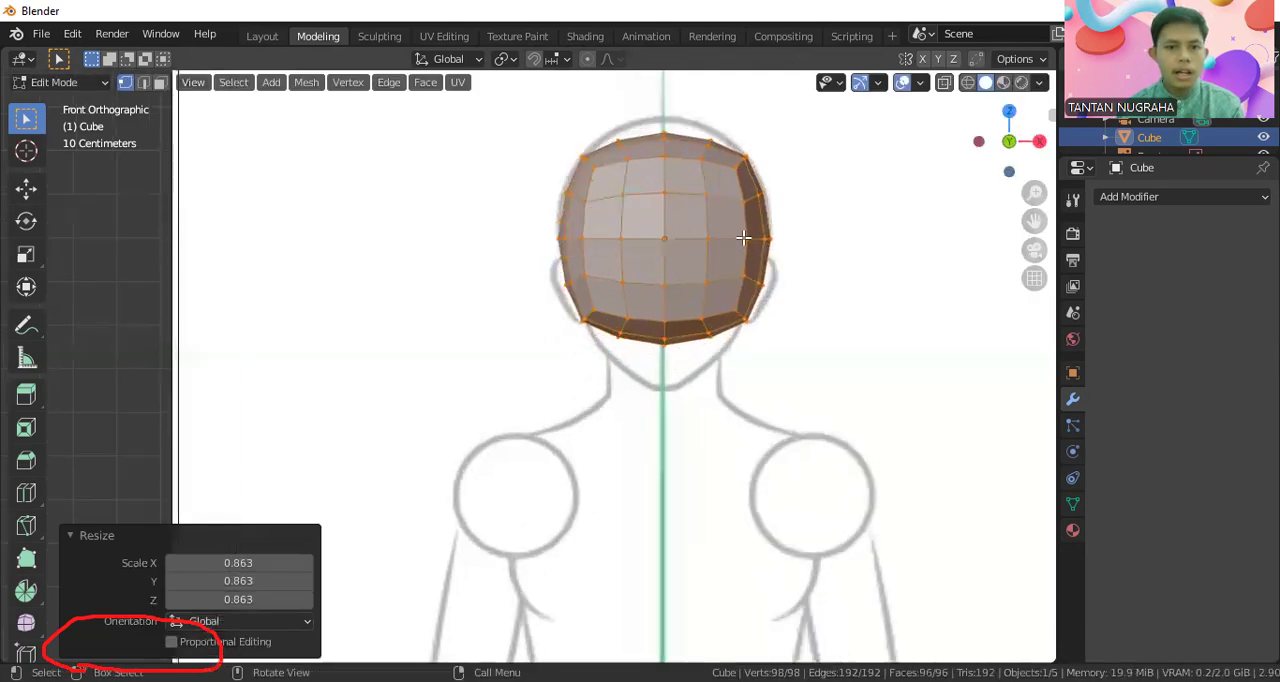
{"action": "left_click", "coordinate": [852, 279]}
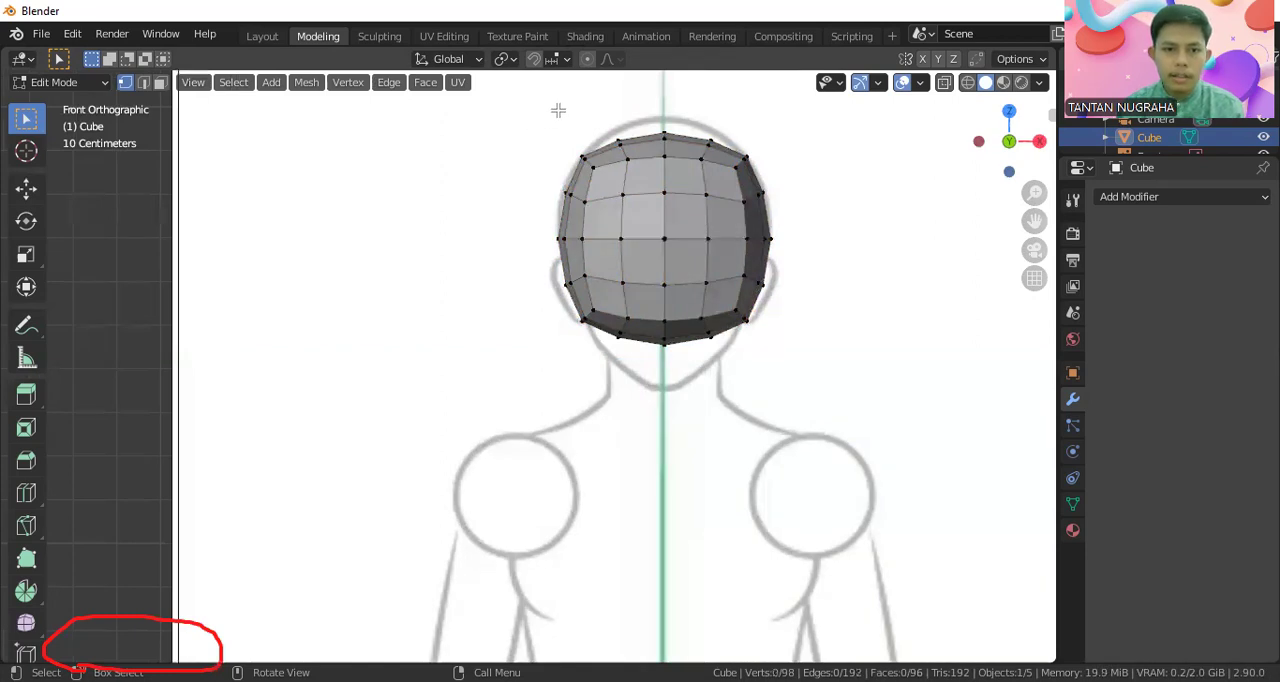
Try deleting the vertices on the left half of the head mesh in solid shading, and undo it
{"action": "key", "text": "k"}
{"action": "mouse_move", "coordinate": [628, 126]}
{"action": "left_mouse_down"}
{"action": "mouse_move", "coordinate": [558, 192]}
{"action": "mouse_move", "coordinate": [608, 124]}
{"action": "left_mouse_up"}
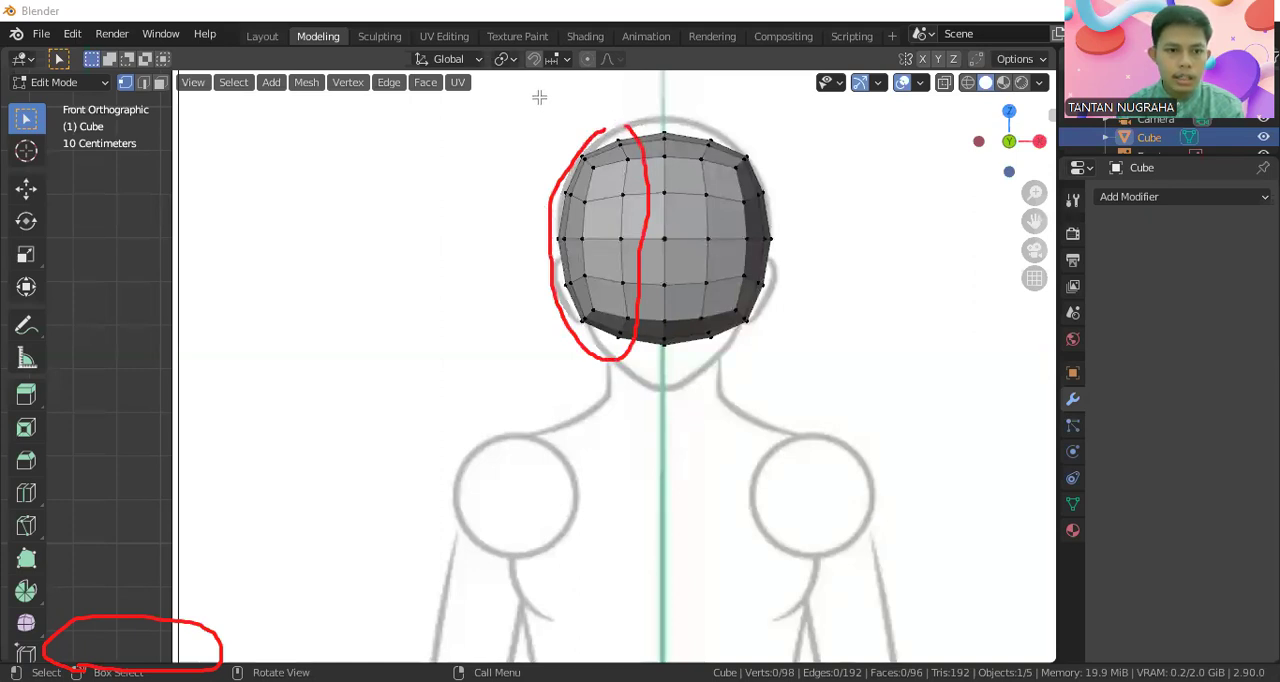
{"action": "left_click_drag", "start_coordinate": [540, 98], "coordinate": [648, 375]}
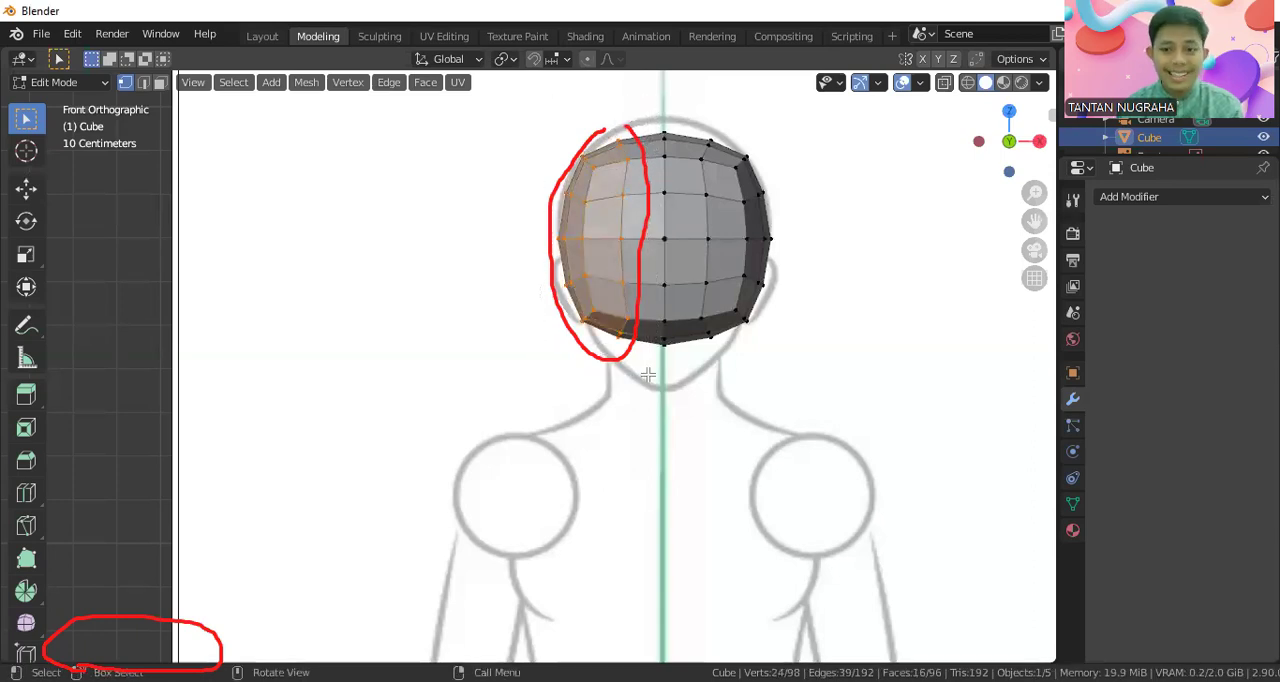
{"action": "key", "text": "x"}
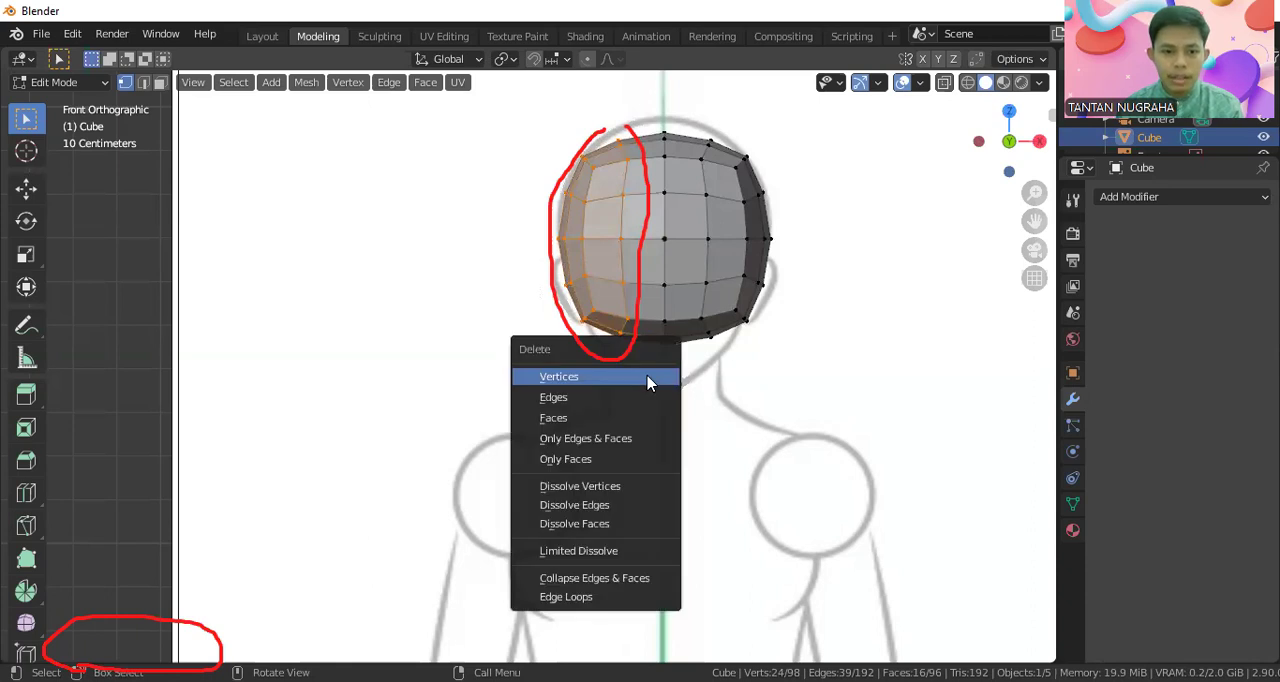
{"action": "left_click", "coordinate": [648, 377]}
{"action": "key", "text": "ctrl+z"}
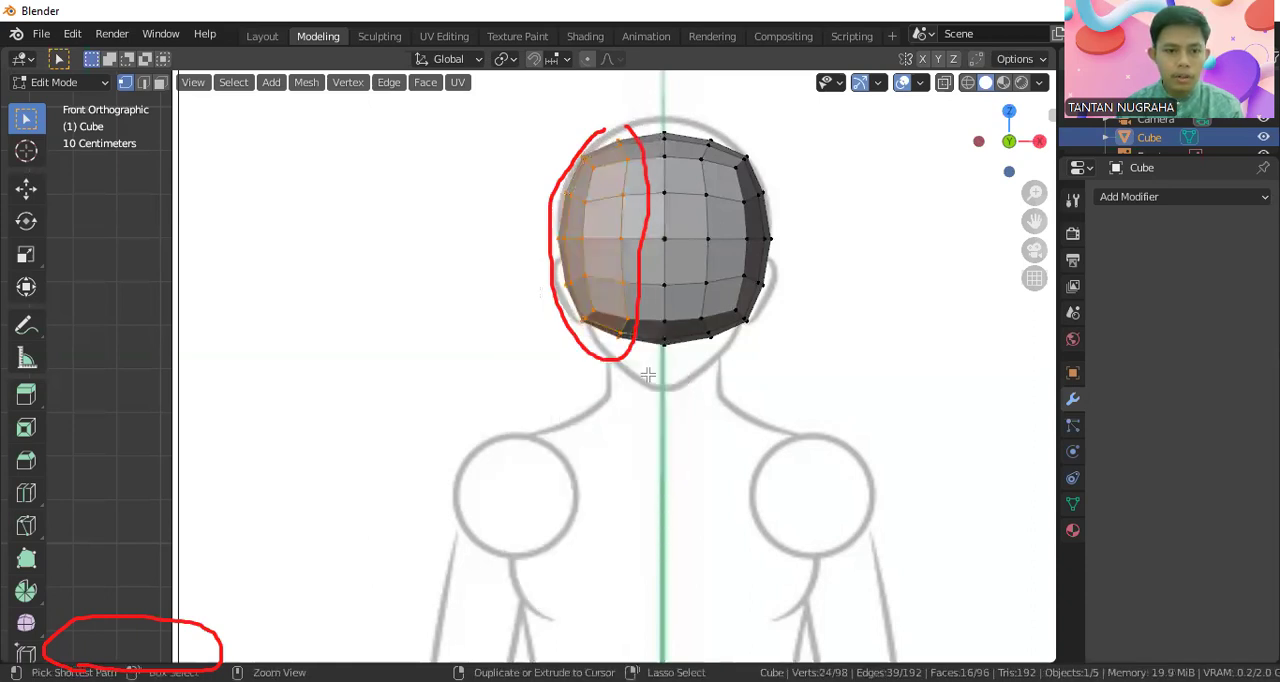
Reselect the left-half vertices in the front view, delete them and inspect the head mesh from an angle
{"action": "scroll", "coordinate": [648, 376], "scroll_direction": "down", "scroll_amount": 1}
{"action": "middle_click_drag", "start_coordinate": [670, 387], "coordinate": [681, 394]}
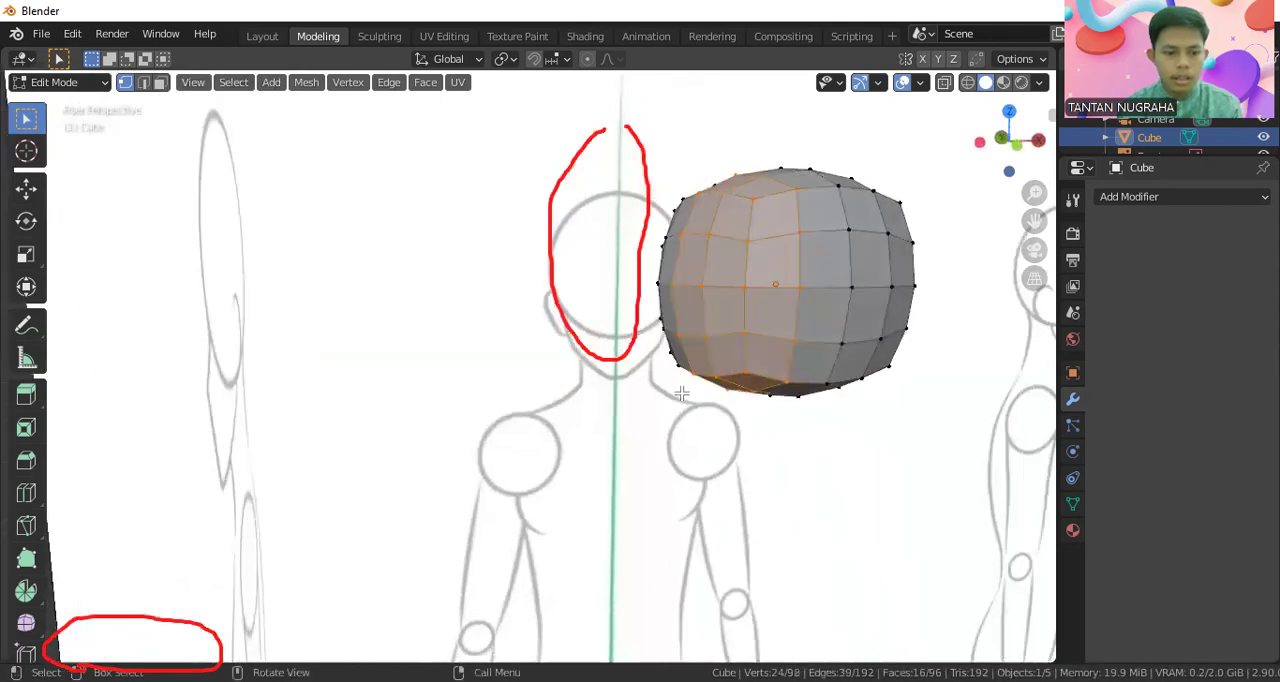
{"action": "key", "text": "KP_1"}
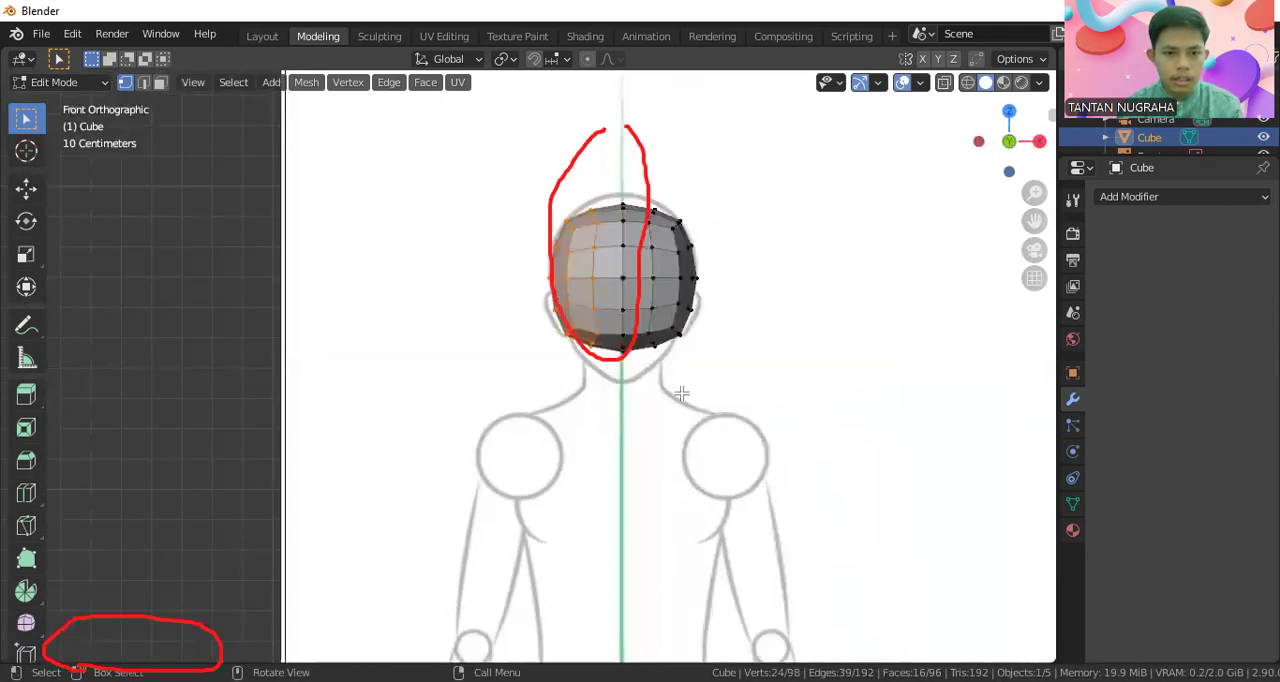
{"action": "left_click", "coordinate": [593, 278]}
{"action": "key", "text": "b"}
{"action": "left_click_drag", "start_coordinate": [533, 162], "coordinate": [609, 387]}
{"action": "key", "text": "x"}
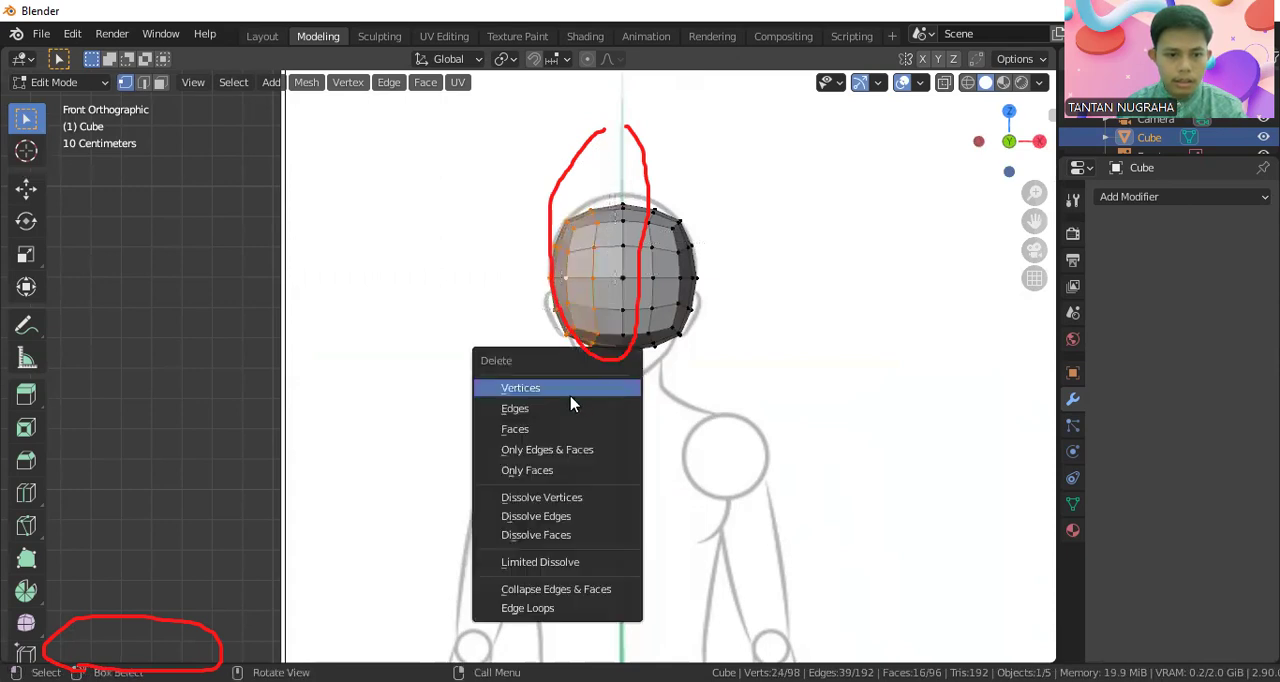
{"action": "left_click", "coordinate": [564, 395]}
{"action": "mouse_move", "coordinate": [562, 384]}
{"action": "middle_mouse_down"}
{"action": "mouse_move", "coordinate": [634, 400]}
{"action": "mouse_move", "coordinate": [565, 406]}
{"action": "middle_mouse_up"}
{"action": "key", "text": "KP_1"}
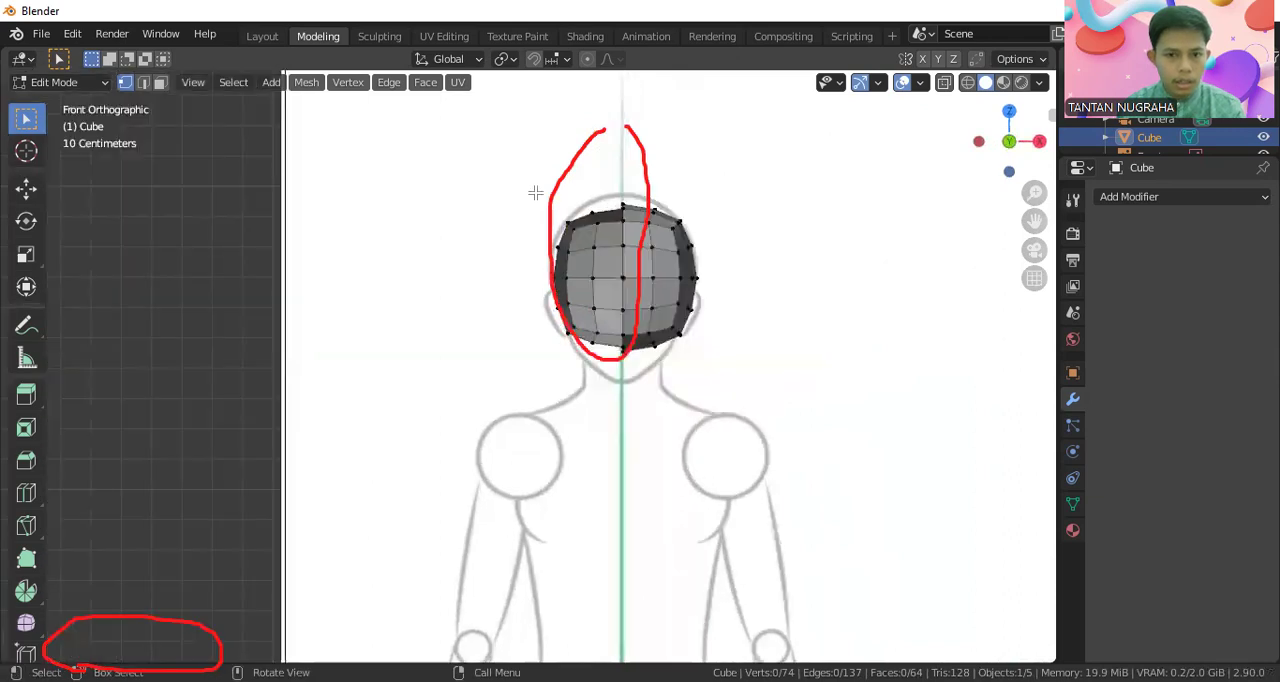
Switch to wireframe shading, undo the partial deletion and delete all left-half vertices through the full depth of the head
{"action": "left_click", "coordinate": [968, 83]}
{"action": "key", "text": "ctrl+z"}
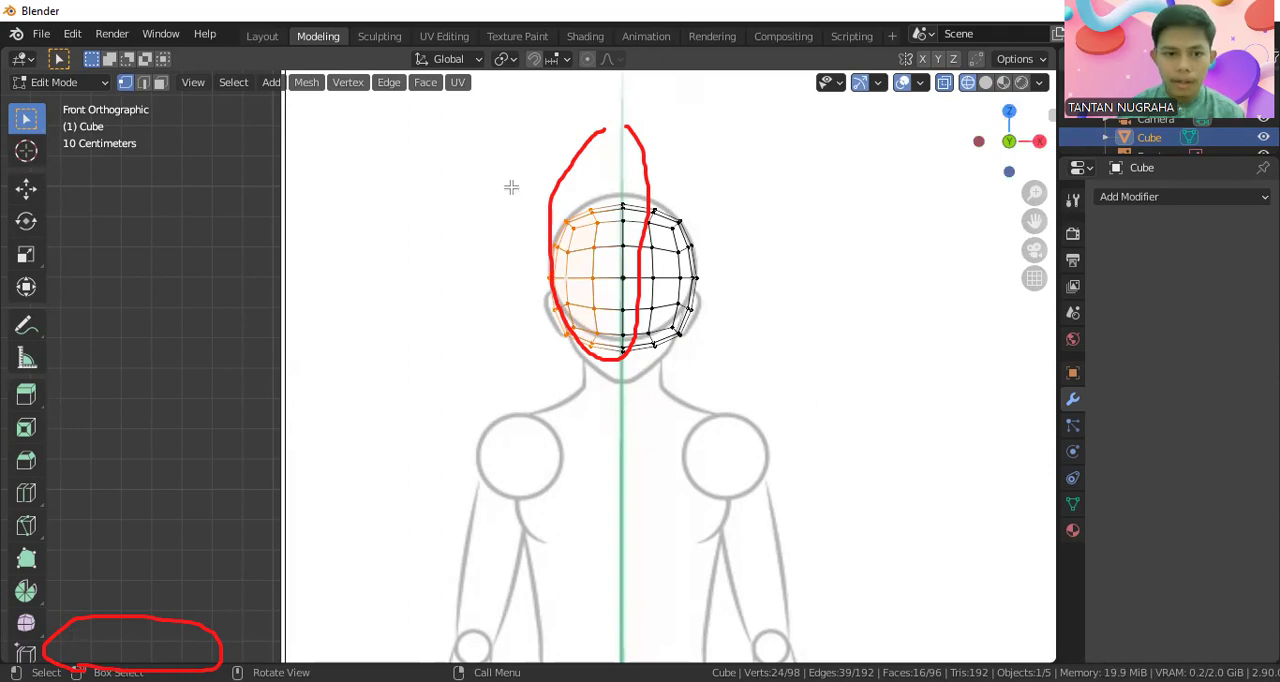
{"action": "left_click_drag", "start_coordinate": [520, 157], "coordinate": [608, 393]}
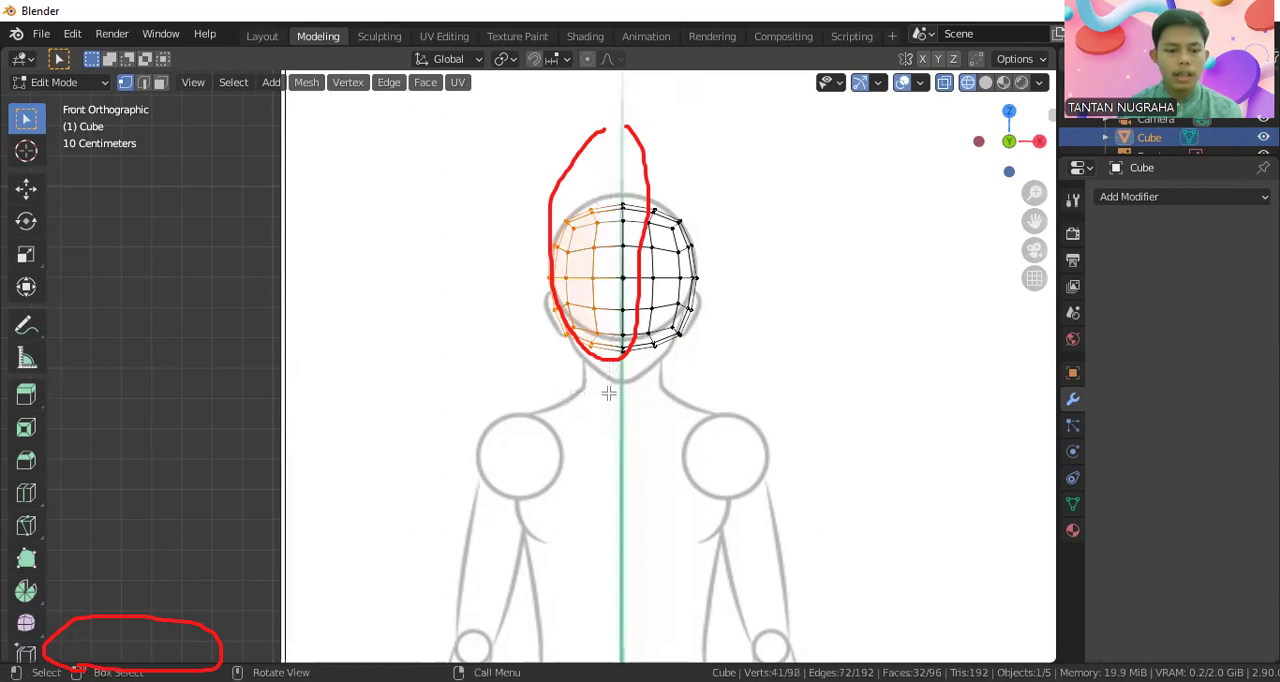
{"action": "key", "text": "x"}
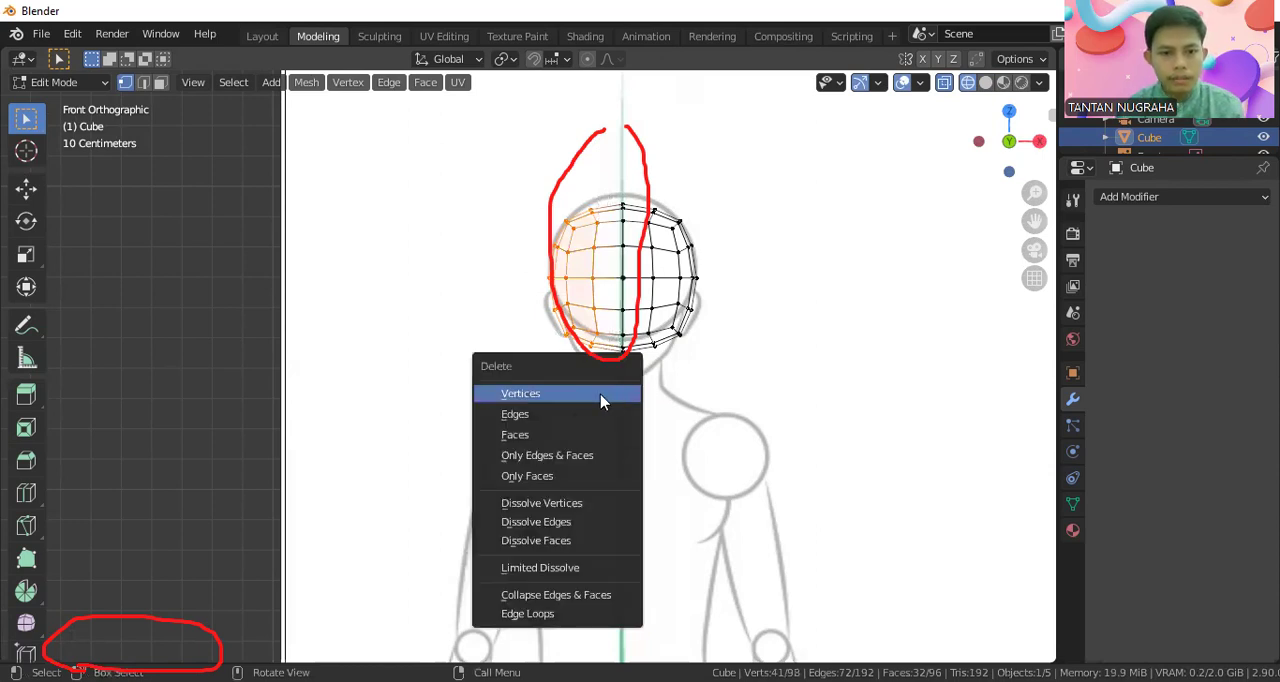
{"action": "left_click", "coordinate": [601, 396]}
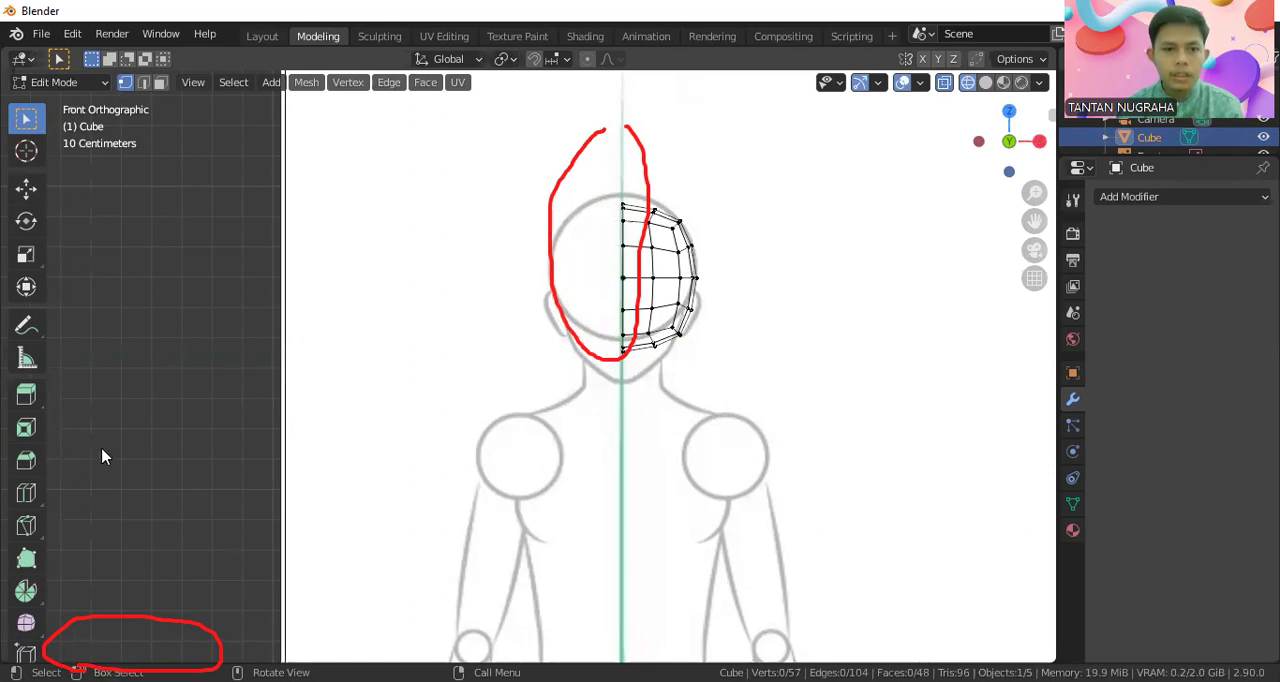
Select the remaining half of the head and add a Mirror modifier on the X axis with Clipping enabled
{"action": "left_click", "coordinate": [592, 199]}
{"action": "left_click_drag", "start_coordinate": [593, 166], "coordinate": [727, 415]}
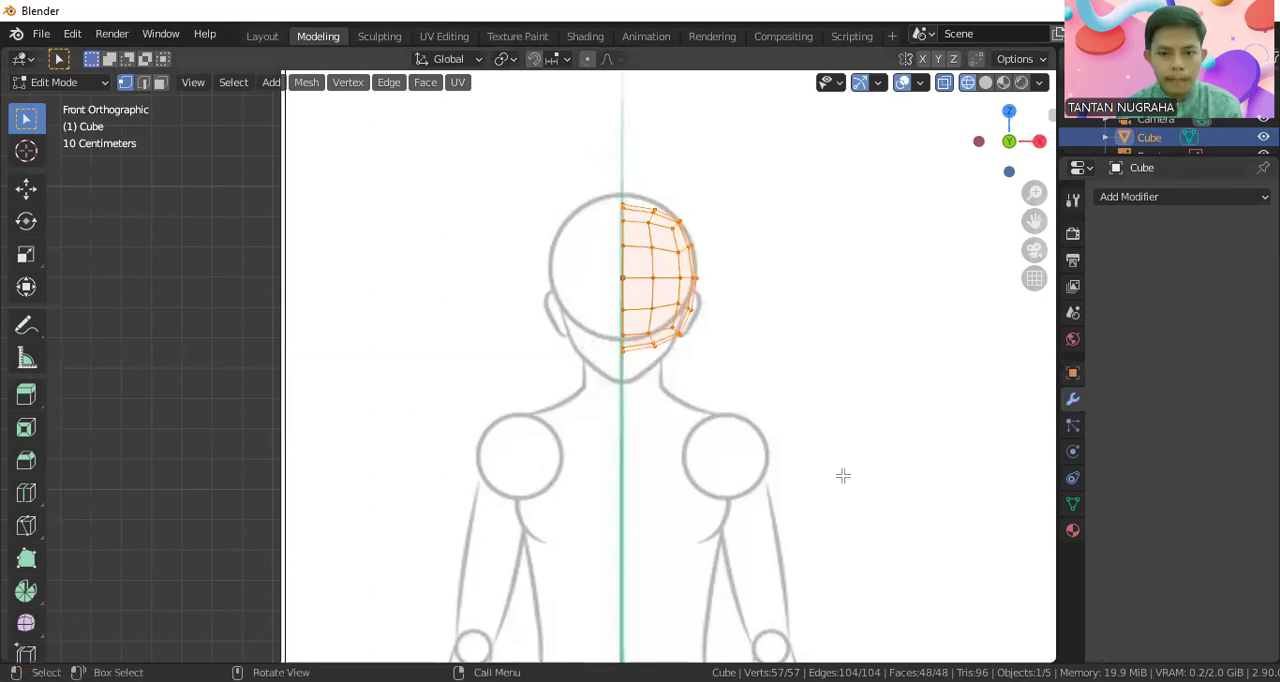
{"action": "left_click_drag", "start_coordinate": [1081, 406], "coordinate": [1026, 391]}
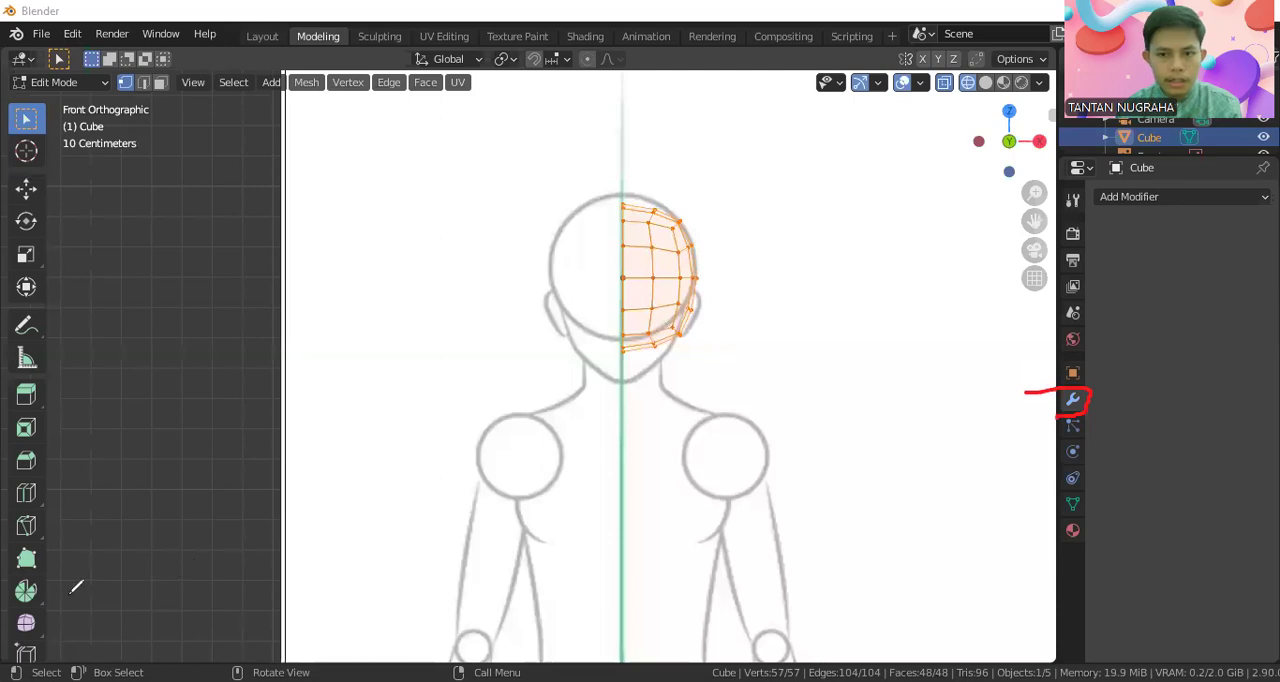
{"action": "left_click", "coordinate": [1160, 197]}
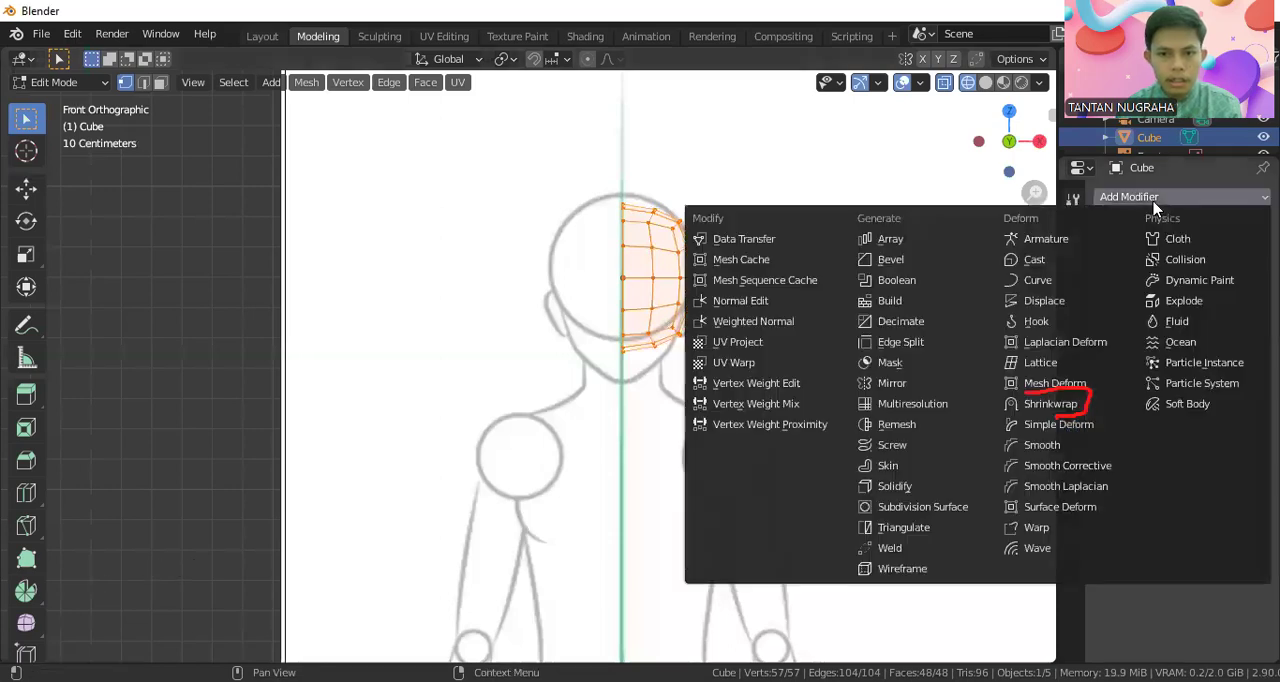
{"action": "left_click", "coordinate": [900, 383]}
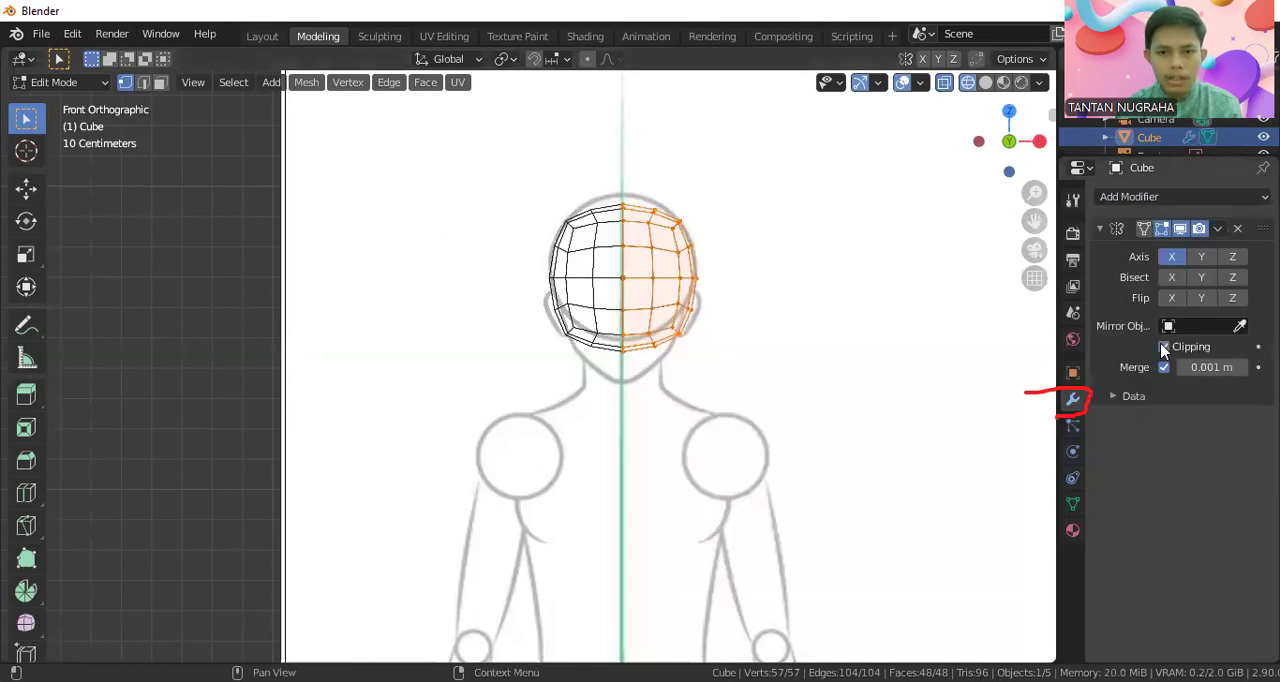
{"action": "left_click", "coordinate": [1163, 347]}
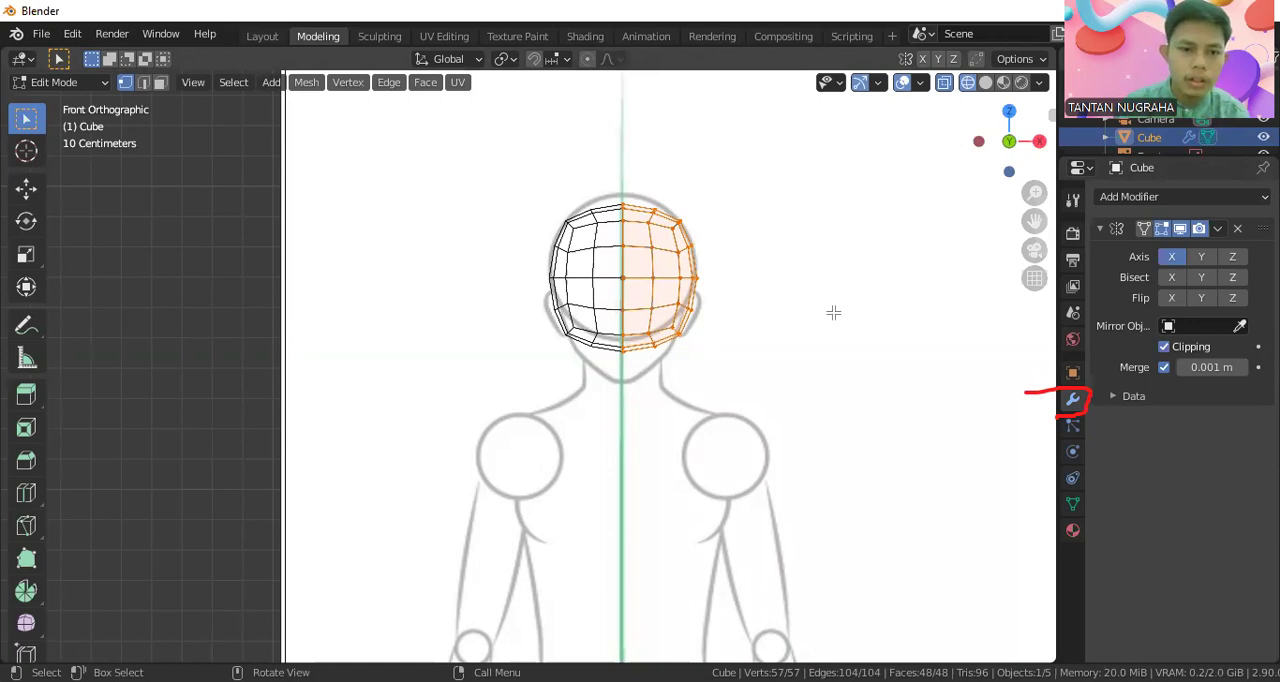
Move the bottom centre vertices of the head down about 0.106 m along Z onto the chin tip of the front sketch
{"action": "scroll", "coordinate": [834, 313], "scroll_direction": "up", "scroll_amount": 3}
{"action": "scroll", "coordinate": [808, 217], "scroll_direction": "up", "scroll_amount": 1}
{"action": "middle_click_drag", "start_coordinate": [785, 288], "coordinate": [766, 296], "text": "shift"}
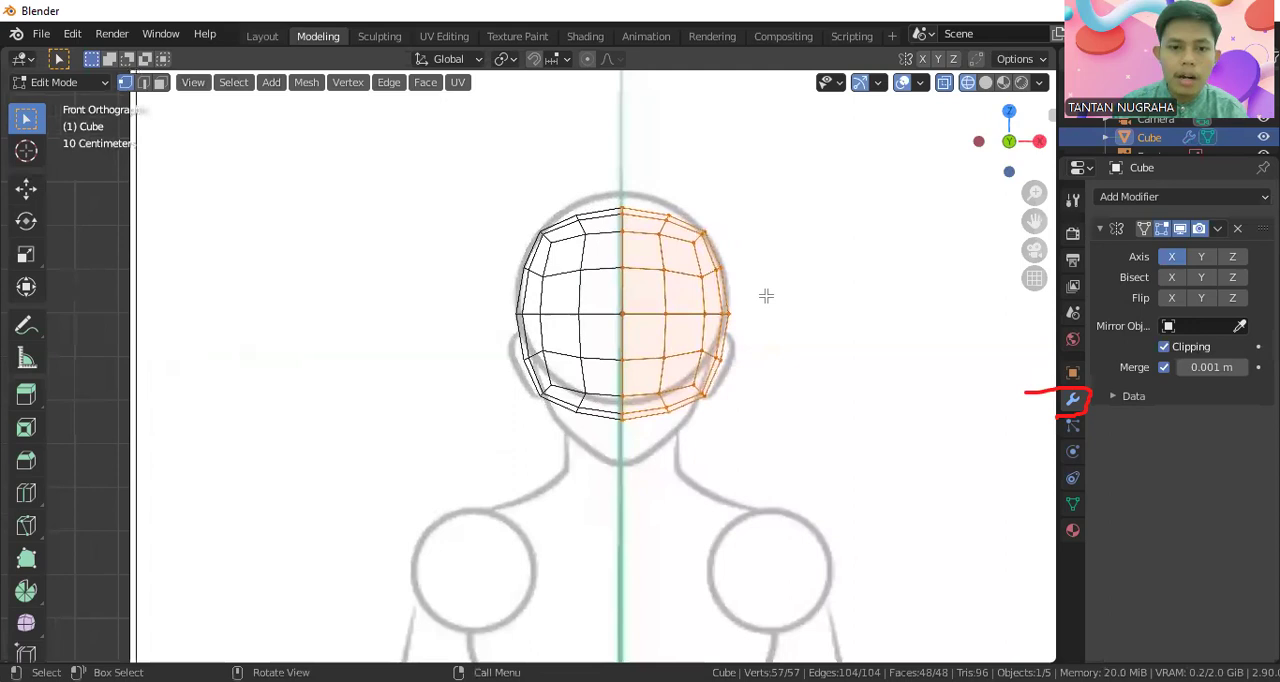
{"action": "scroll", "coordinate": [766, 296], "scroll_direction": "up", "scroll_amount": 1}
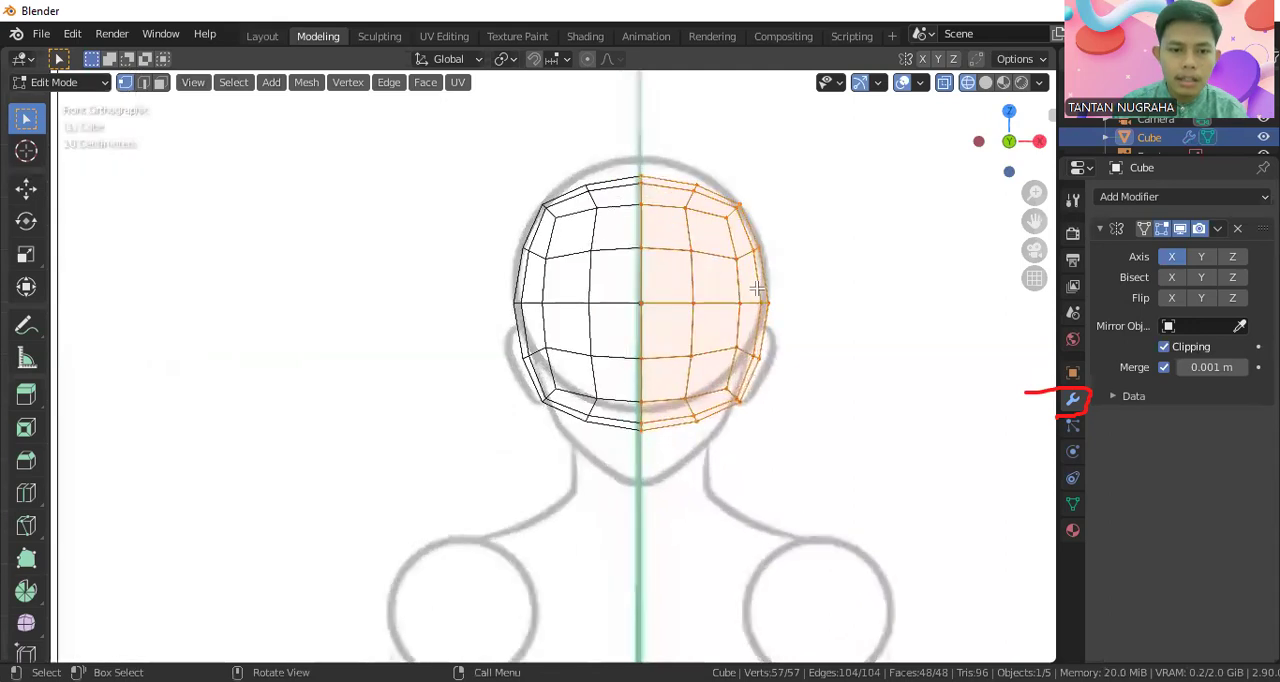
{"action": "left_click", "coordinate": [800, 204]}
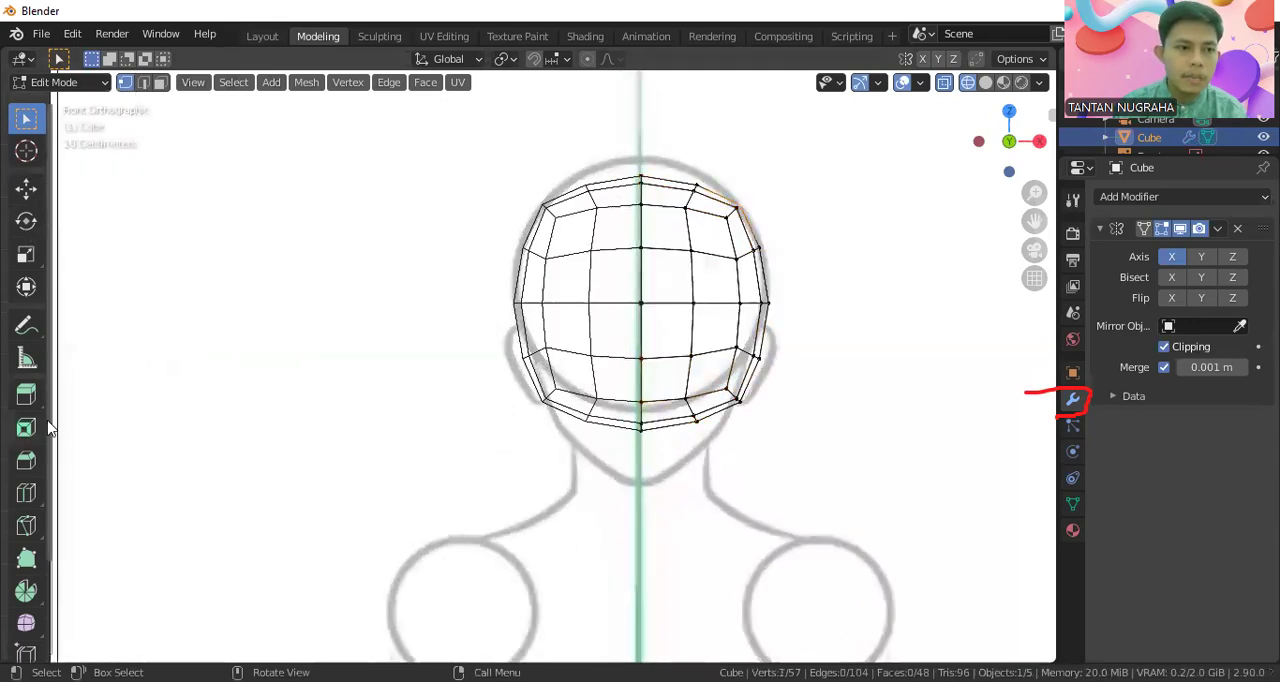
{"action": "middle_click_drag", "start_coordinate": [740, 177], "coordinate": [651, 246], "text": "shift"}
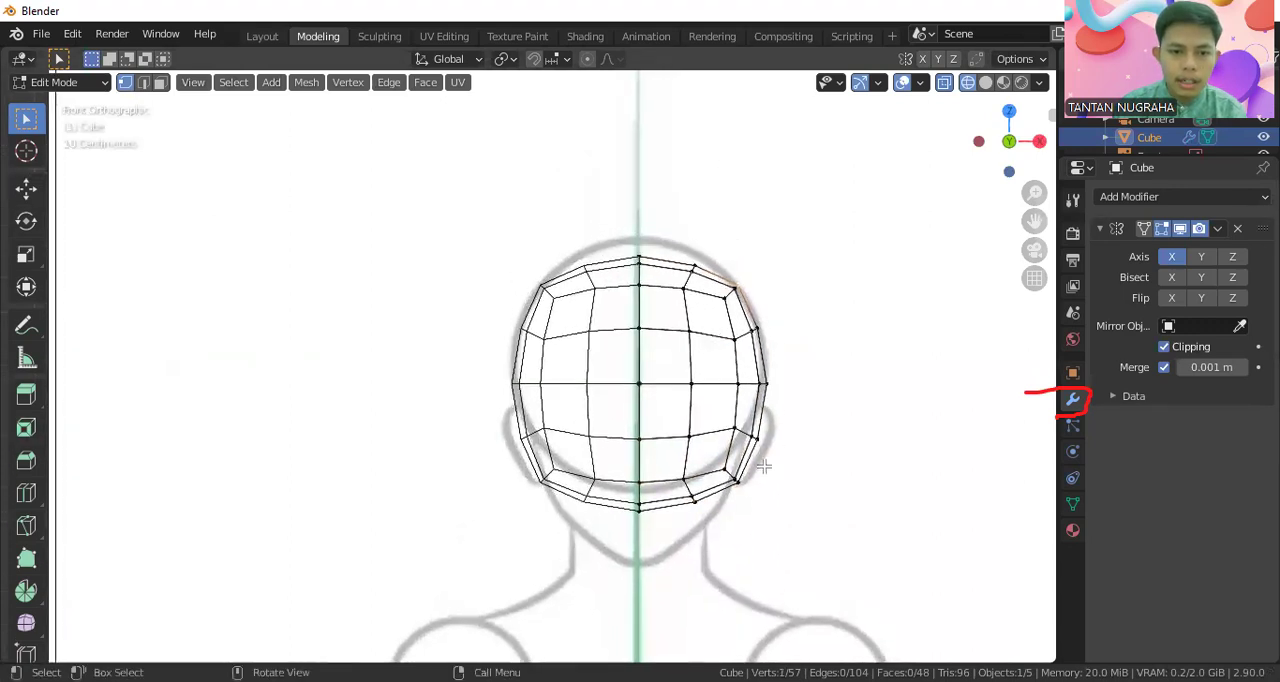
{"action": "middle_click_drag", "start_coordinate": [706, 443], "coordinate": [681, 252], "text": "shift"}
{"action": "scroll", "coordinate": [666, 322], "scroll_direction": "up", "scroll_amount": 2}
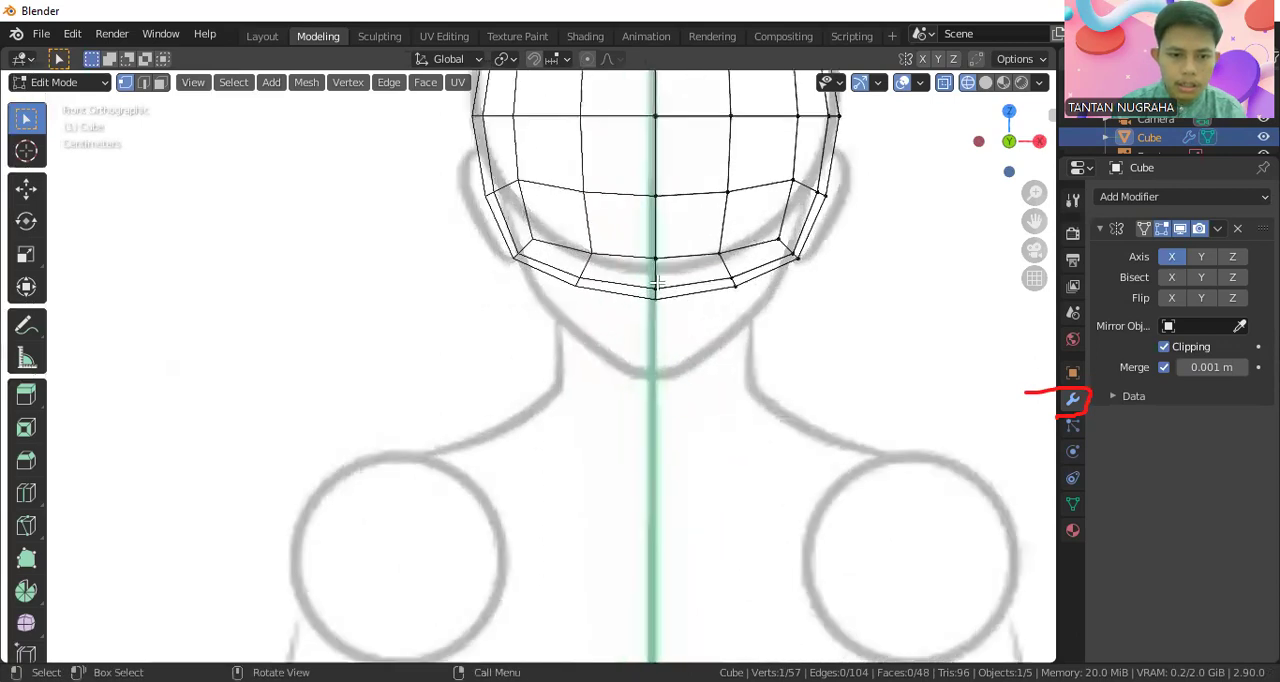
{"action": "left_click", "coordinate": [657, 297], "text": "shift"}
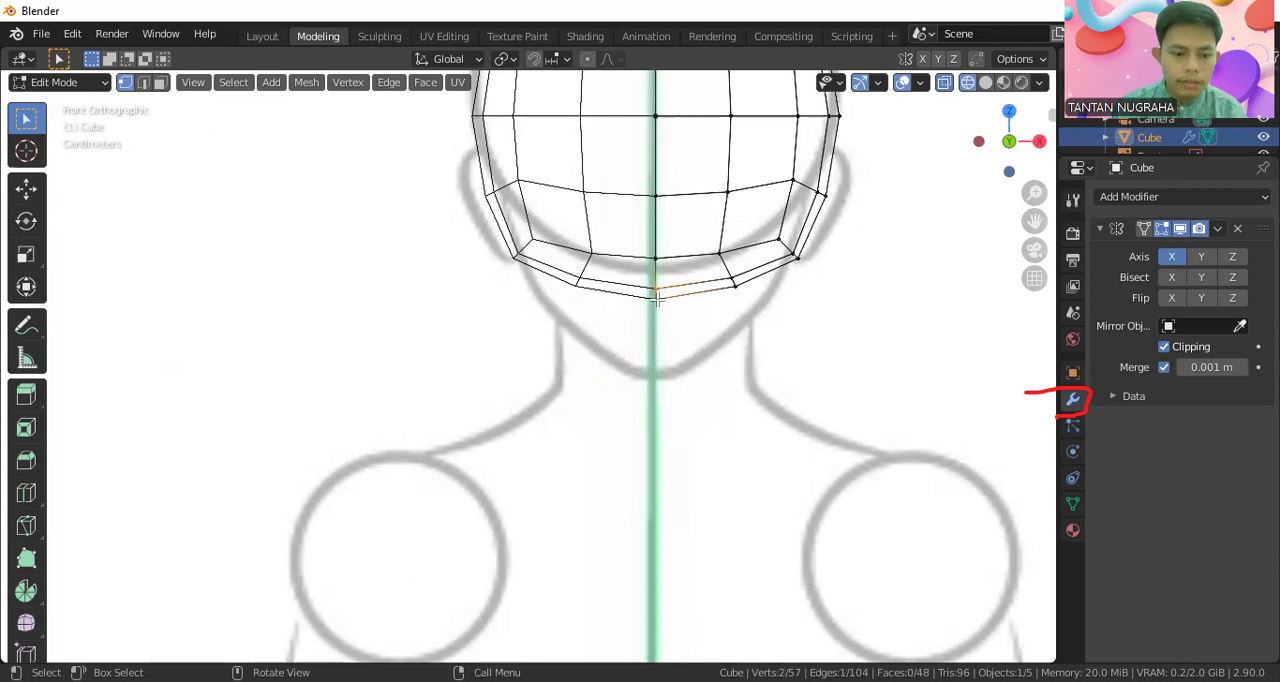
{"action": "left_click", "coordinate": [26, 188]}
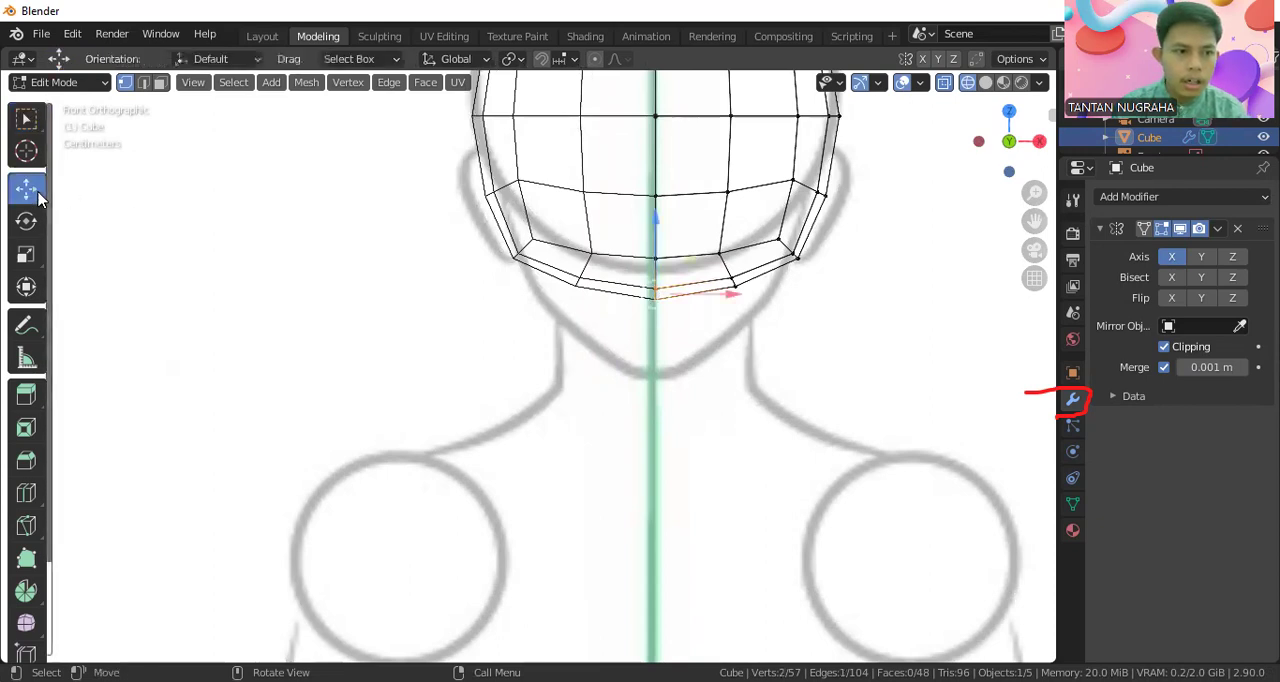
{"action": "left_click_drag", "start_coordinate": [655, 258], "coordinate": [657, 343]}
{"action": "key", "text": "ctrl+z"}
{"action": "left_click_drag", "start_coordinate": [629, 272], "coordinate": [680, 309]}
{"action": "left_click_drag", "start_coordinate": [656, 240], "coordinate": [666, 342]}
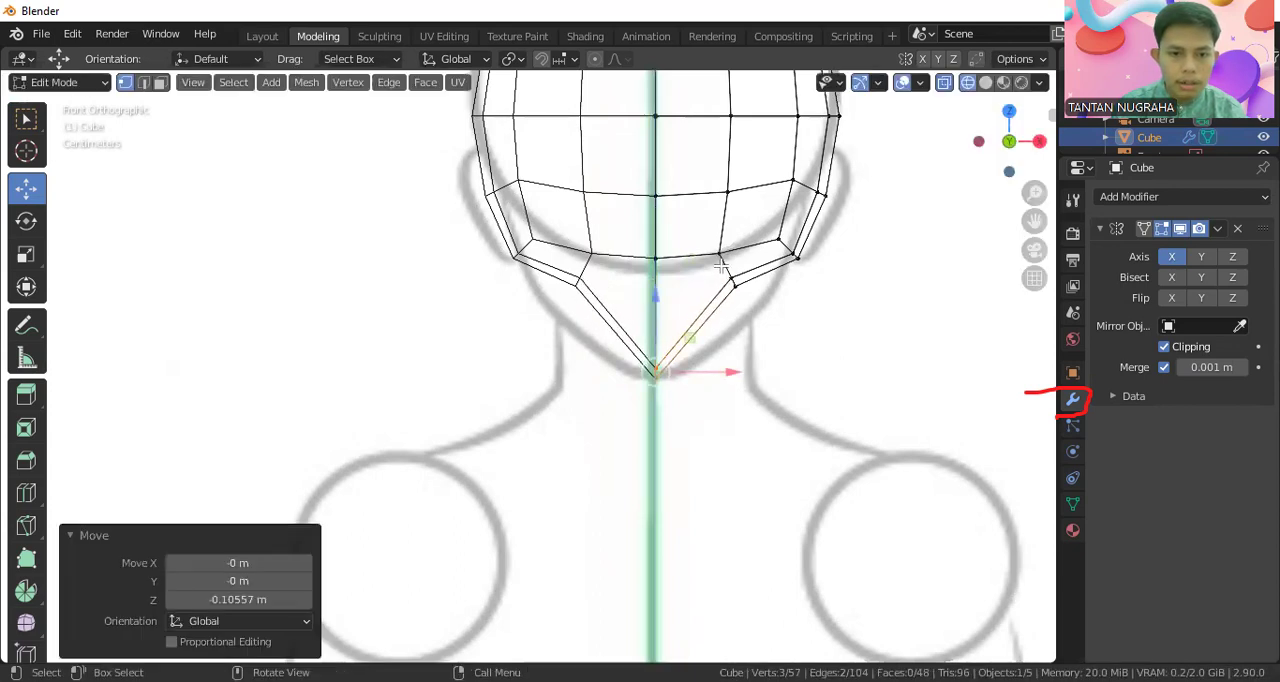
Lower the jaw vertices next to the chin about 0.058 m along Z to follow the sketched jawline
{"action": "left_click_drag", "start_coordinate": [743, 281], "coordinate": [751, 300]}
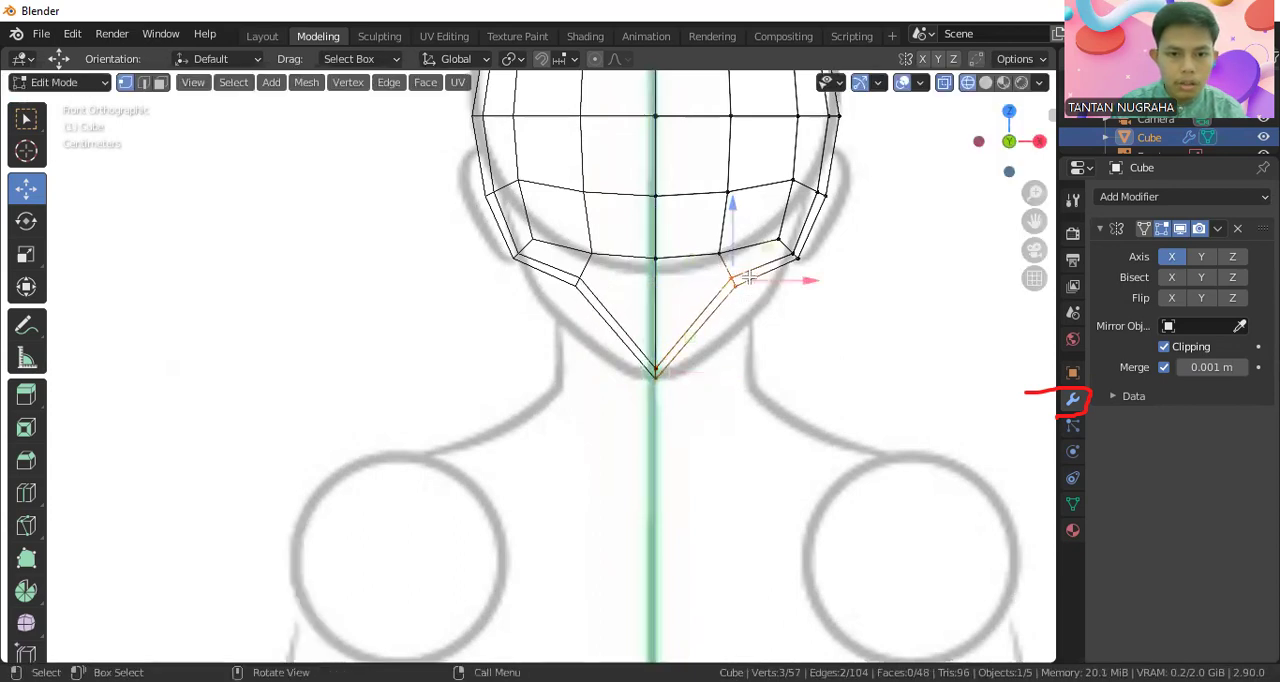
{"action": "left_click_drag", "start_coordinate": [729, 258], "coordinate": [737, 303]}
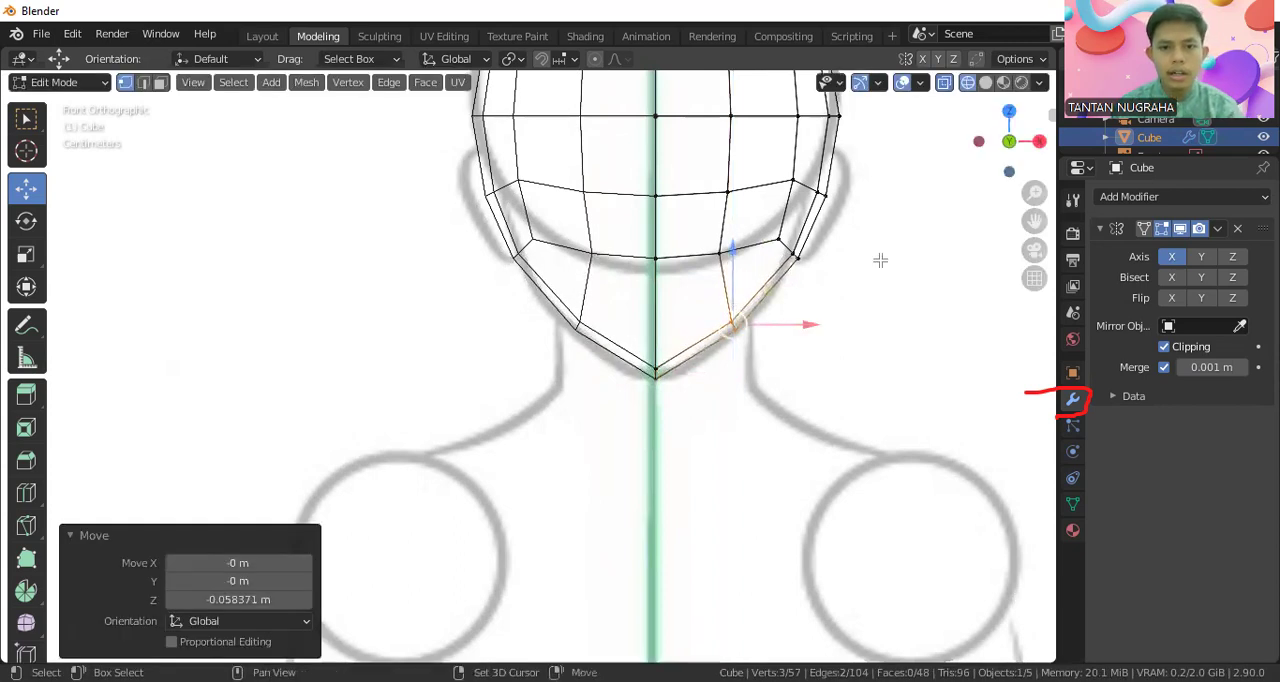
Raise the top centre vertices about 0.037 m and the vertices beside them about 0.028 m along Z onto the sketched crown
{"action": "middle_click_drag", "start_coordinate": [880, 260], "coordinate": [848, 417], "text": "shift"}
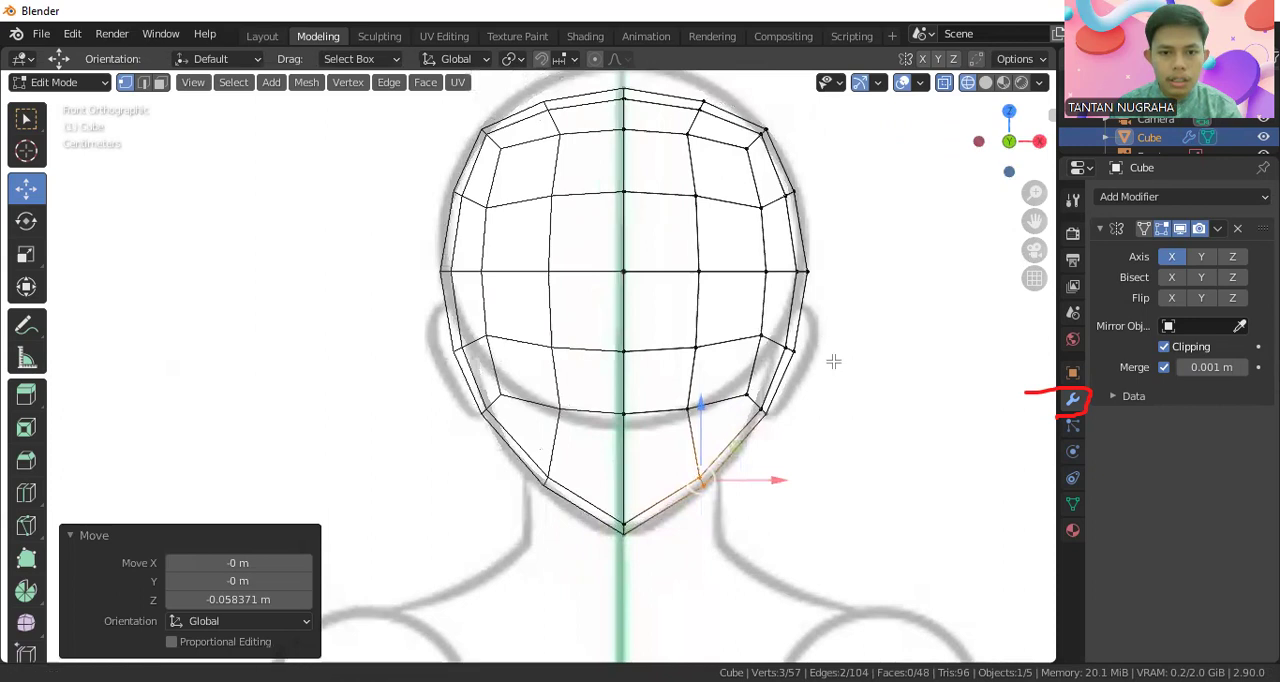
{"action": "middle_click_drag", "start_coordinate": [792, 298], "coordinate": [812, 458], "text": "shift"}
{"action": "scroll", "coordinate": [823, 229], "scroll_direction": "up", "scroll_amount": 2}
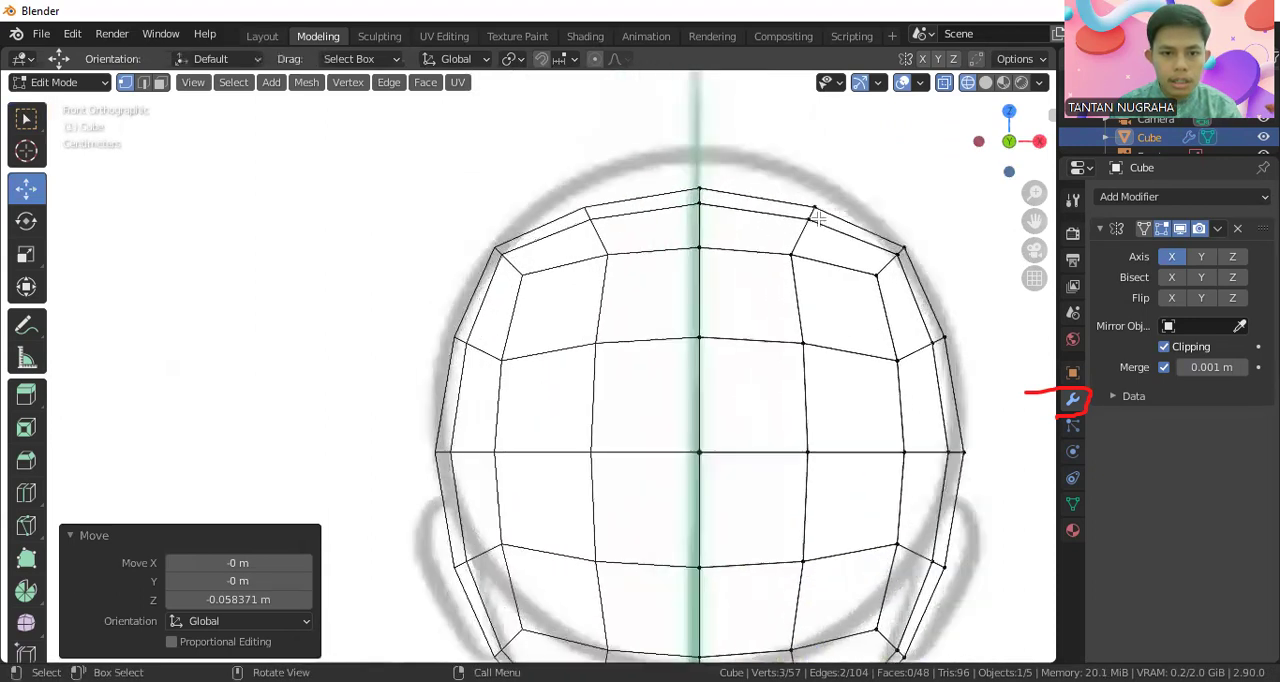
{"action": "left_click_drag", "start_coordinate": [781, 182], "coordinate": [846, 245]}
{"action": "left_click_drag", "start_coordinate": [681, 157], "coordinate": [776, 227]}
{"action": "left_click_drag", "start_coordinate": [700, 148], "coordinate": [698, 115]}
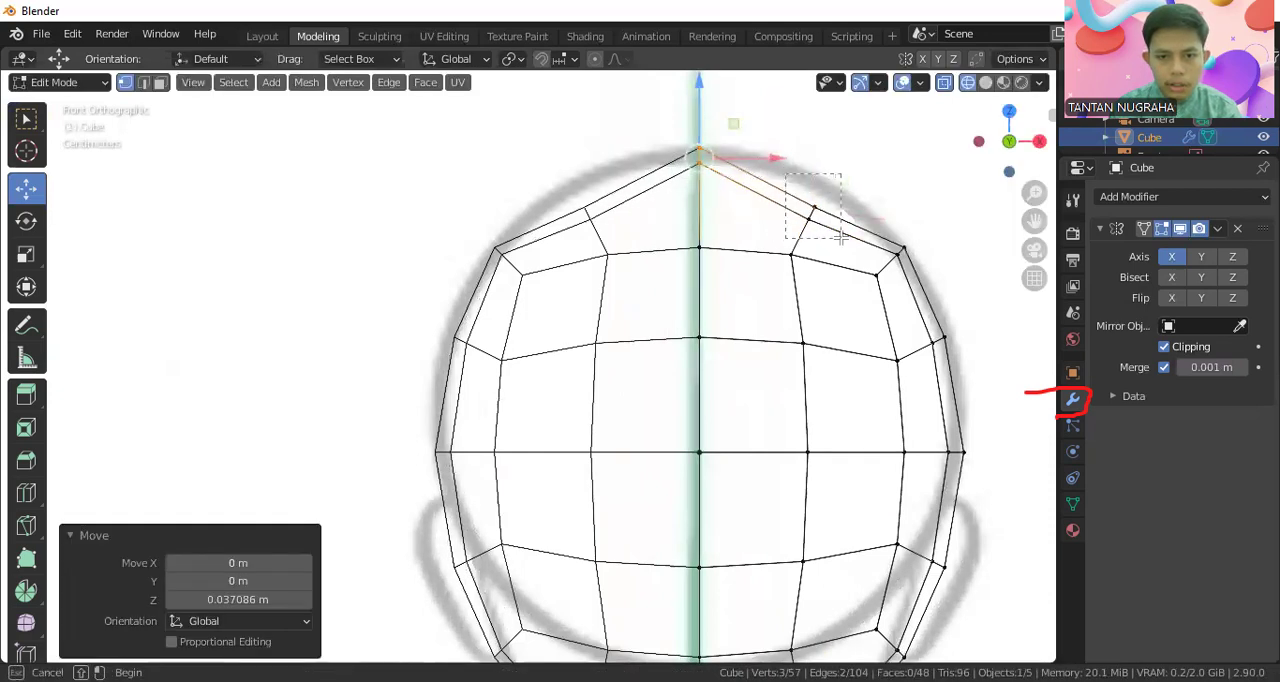
{"action": "left_click", "coordinate": [812, 207]}
{"action": "key", "text": "g"}
{"action": "key", "text": "z"}
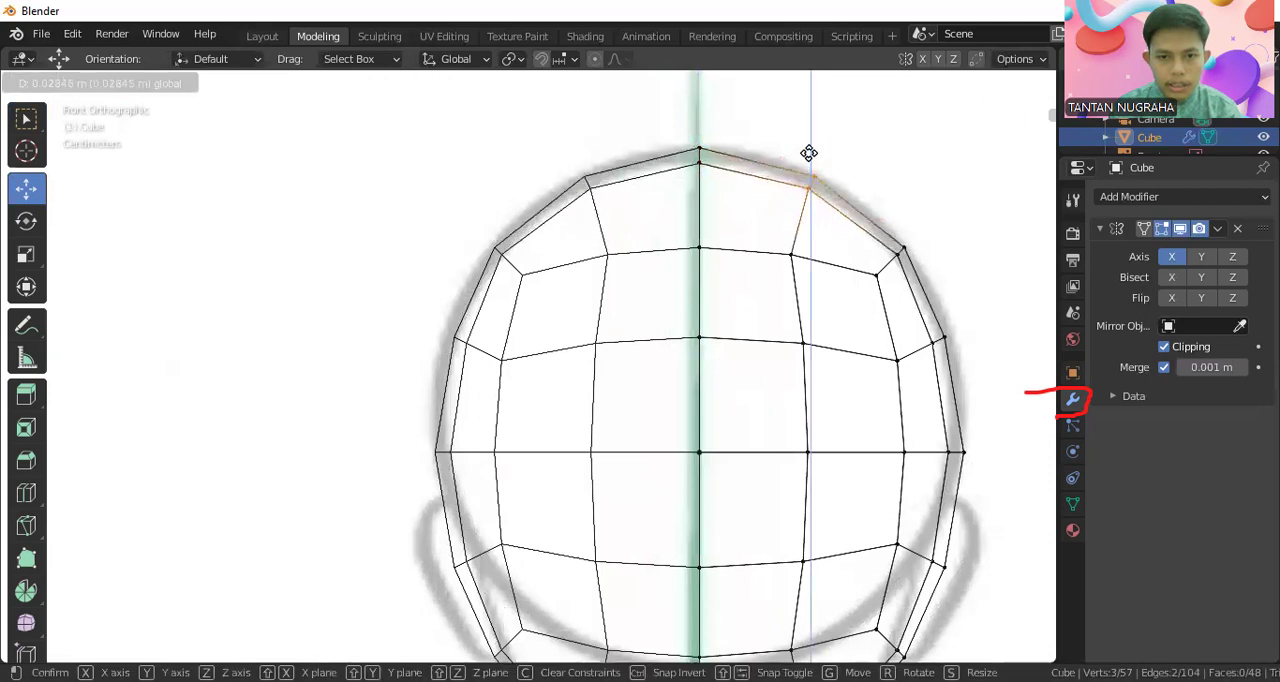
{"action": "left_click", "coordinate": [809, 153]}
In the right side view, raise the middle vertices at the top of the head onto the sketched crown outline
{"action": "scroll", "coordinate": [806, 363], "scroll_direction": "down", "scroll_amount": 3}
{"action": "scroll", "coordinate": [791, 349], "scroll_direction": "up", "scroll_amount": 6}
{"action": "scroll", "coordinate": [792, 348], "scroll_direction": "down", "scroll_amount": 6}
{"action": "key", "text": "KP_1"}
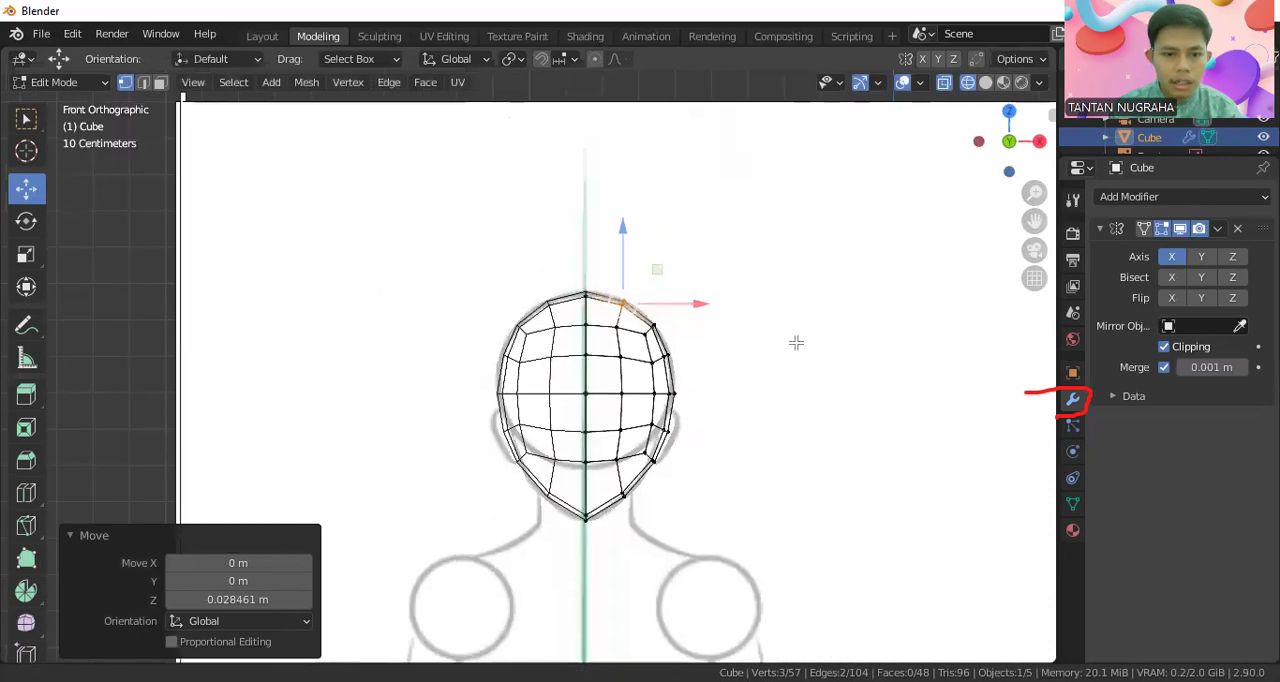
{"action": "middle_click_drag", "start_coordinate": [796, 343], "coordinate": [796, 299], "text": "shift"}
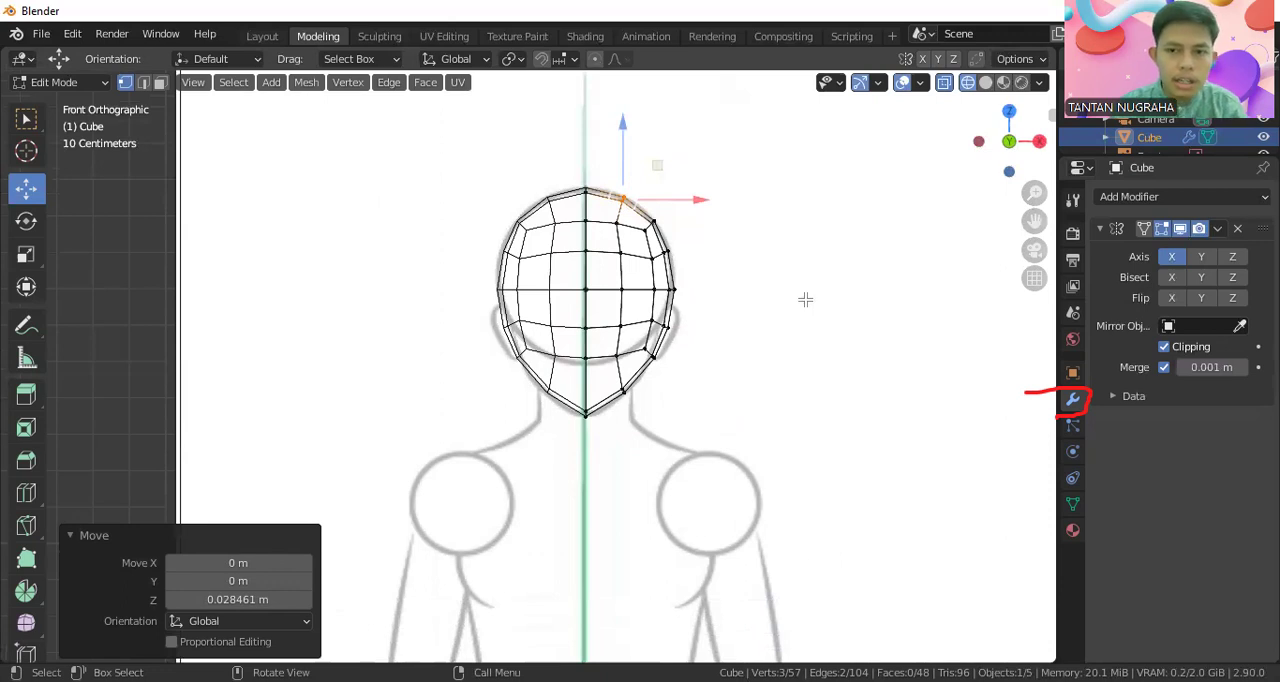
{"action": "middle_click_drag", "start_coordinate": [805, 299], "coordinate": [574, 305]}
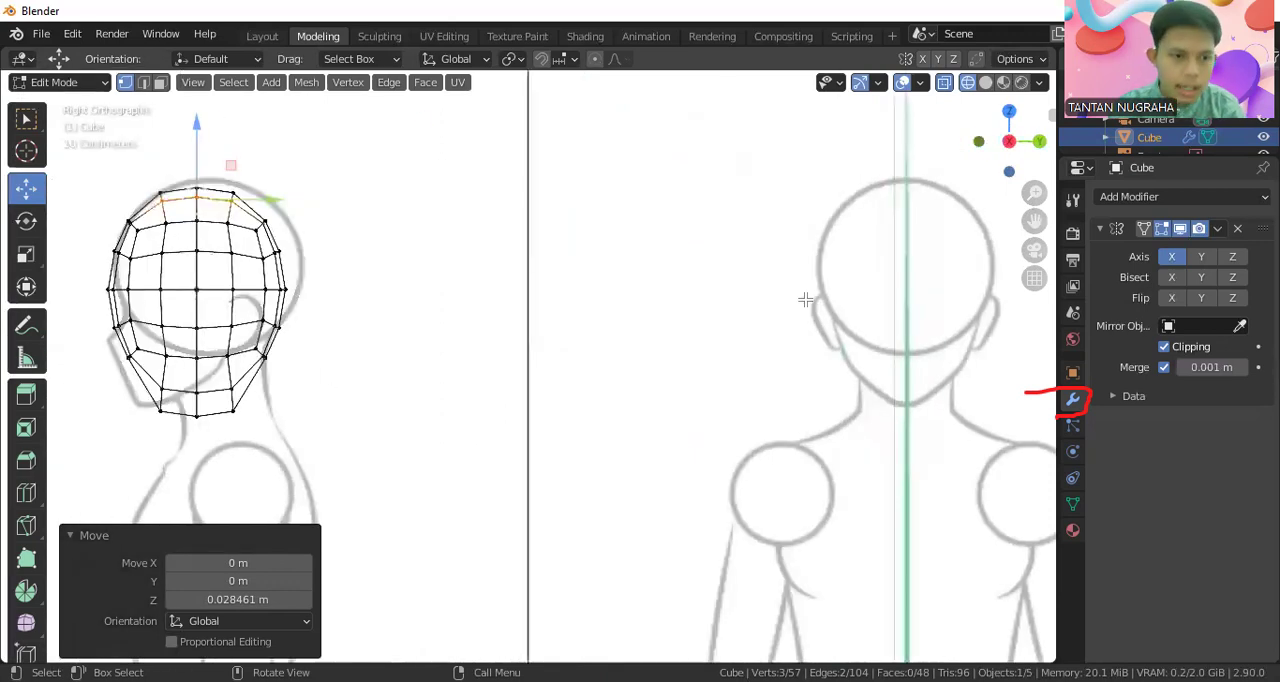
{"action": "key", "text": "KP_3"}
{"action": "scroll", "coordinate": [760, 300], "scroll_direction": "up", "scroll_amount": 1}
{"action": "scroll", "coordinate": [605, 240], "scroll_direction": "up", "scroll_amount": 1}
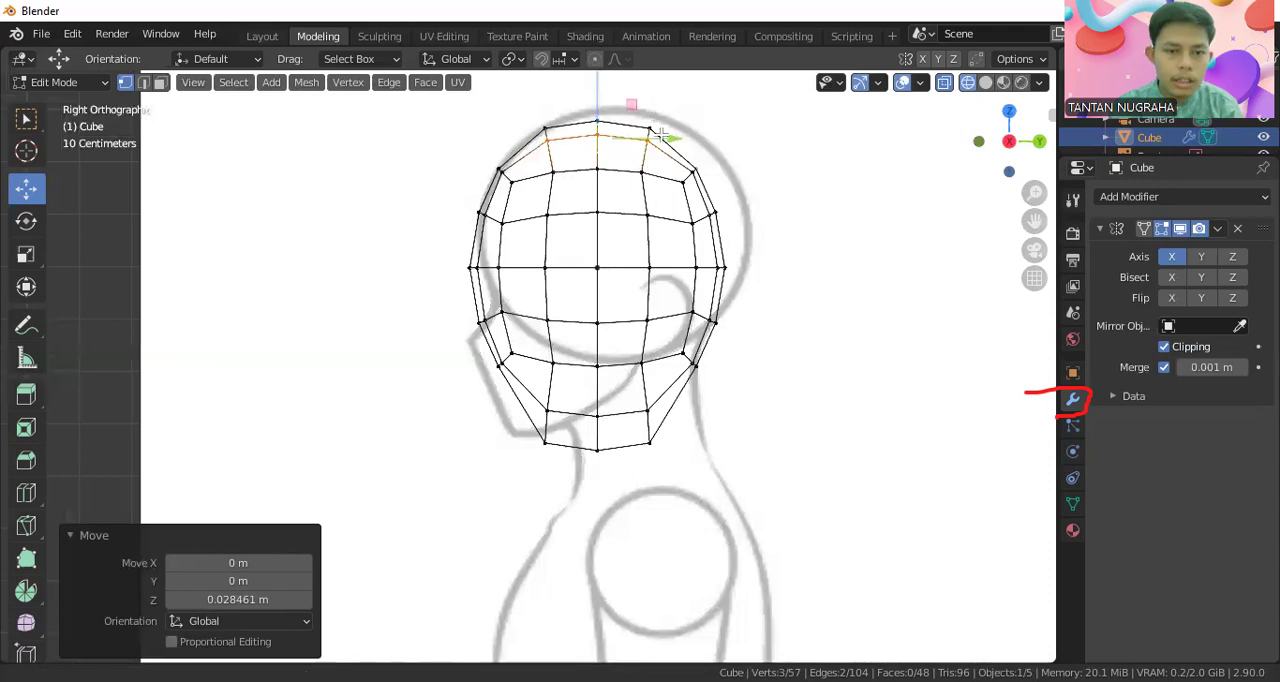
{"action": "middle_click_drag", "start_coordinate": [631, 115], "coordinate": [661, 279], "text": "shift"}
{"action": "scroll", "coordinate": [661, 279], "scroll_direction": "up", "scroll_amount": 1}
{"action": "scroll", "coordinate": [661, 279], "scroll_direction": "up", "scroll_amount": 1}
{"action": "left_click_drag", "start_coordinate": [652, 232], "coordinate": [701, 288]}
{"action": "left_click_drag", "start_coordinate": [672, 223], "coordinate": [672, 206]}
Move the two vertex pairs behind the crown up and back onto the outline of the side sketch
{"action": "left_click_drag", "start_coordinate": [760, 245], "coordinate": [768, 297]}
{"action": "key", "text": "ctrl+z"}
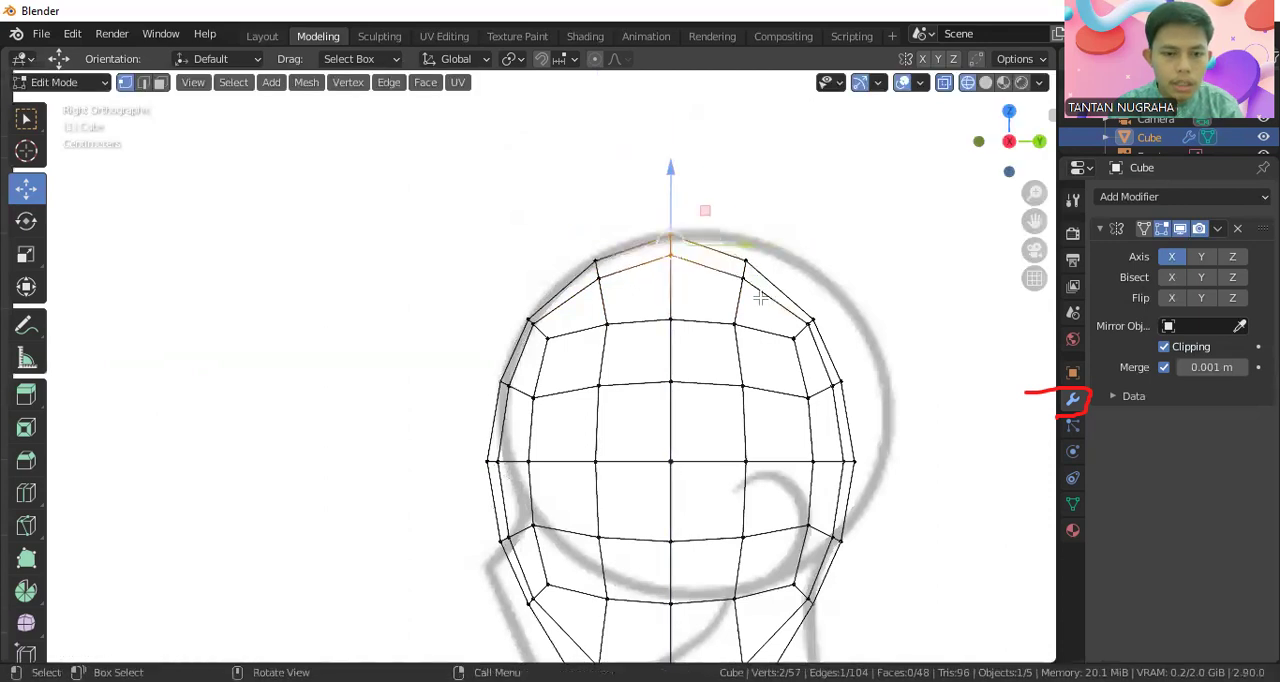
{"action": "left_click", "coordinate": [712, 229]}
{"action": "left_click_drag", "start_coordinate": [718, 230], "coordinate": [765, 307]}
{"action": "left_click_drag", "start_coordinate": [797, 264], "coordinate": [838, 258]}
{"action": "mouse_move", "coordinate": [789, 222]}
{"action": "left_mouse_down"}
{"action": "mouse_move", "coordinate": [787, 208]}
{"action": "mouse_move", "coordinate": [790, 245]}
{"action": "left_mouse_up"}
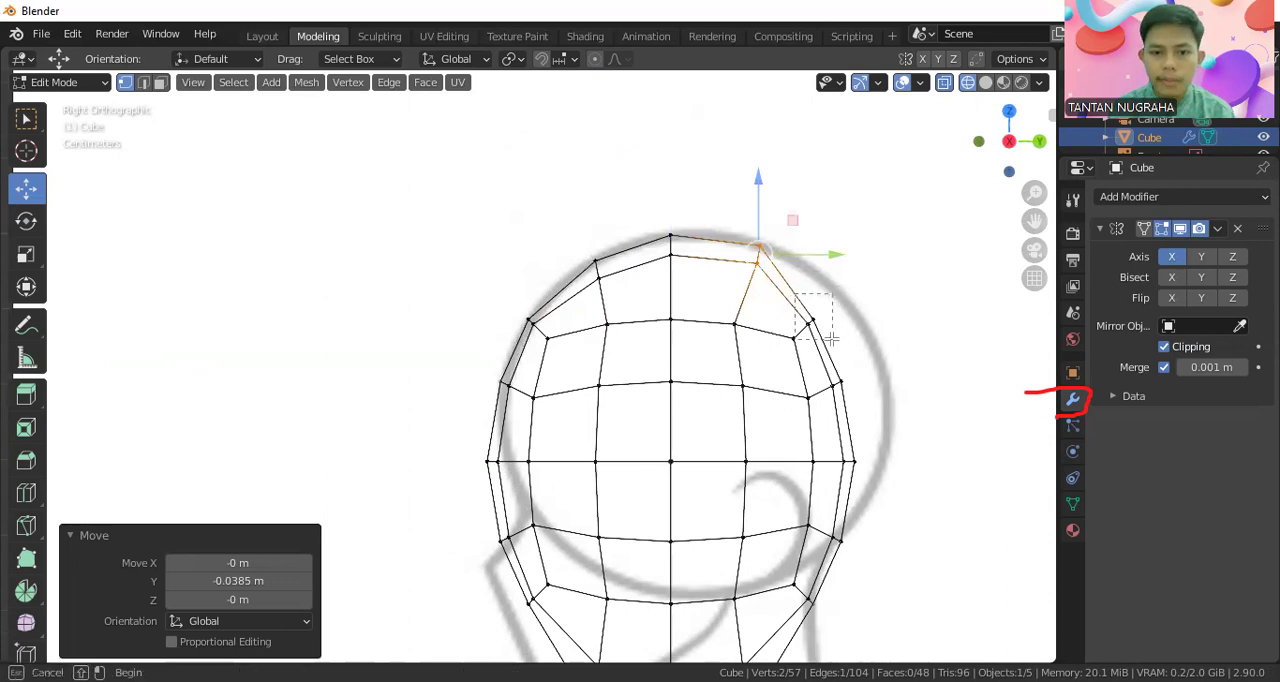
{"action": "left_click", "coordinate": [812, 321]}
{"action": "left_click_drag", "start_coordinate": [876, 320], "coordinate": [903, 299]}
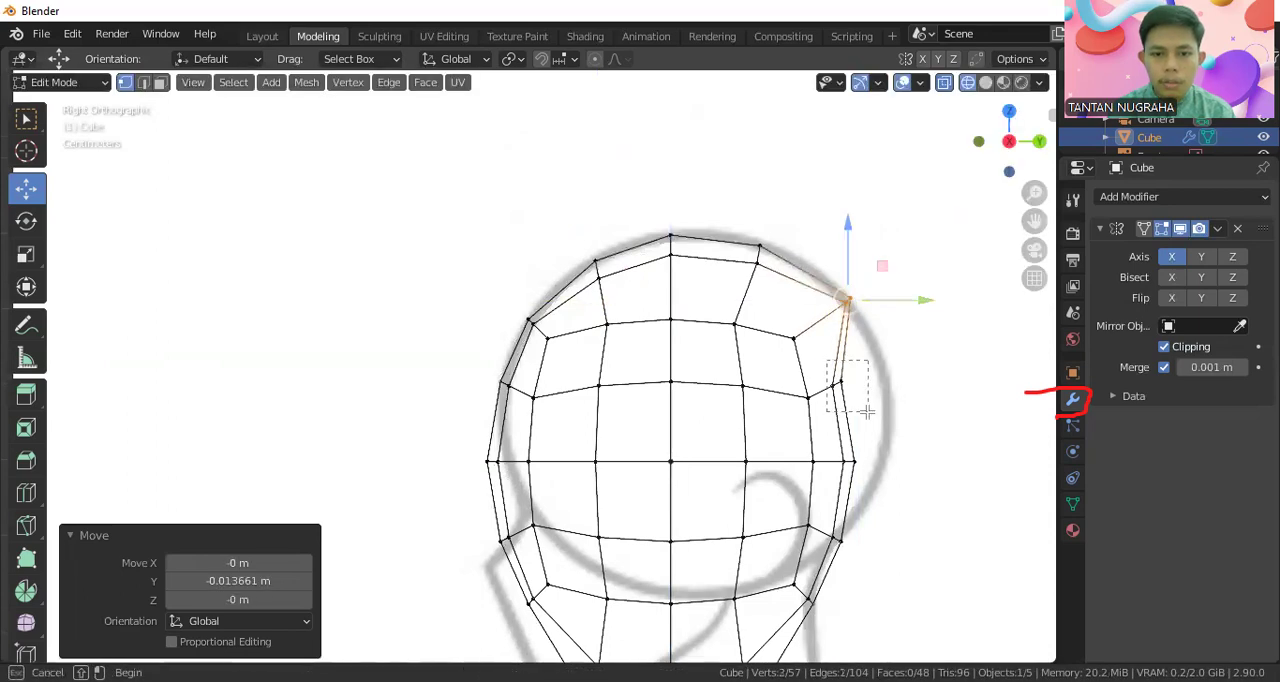
Shift the upper back-of-head vertex pair about 0.065 m and the mid-height pair about 0.039 m backward along Y onto the outline
{"action": "left_click", "coordinate": [838, 383]}
{"action": "left_click_drag", "start_coordinate": [880, 383], "coordinate": [938, 383]}
{"action": "scroll", "coordinate": [848, 448], "scroll_direction": "down", "scroll_amount": 1}
{"action": "middle_click_drag", "start_coordinate": [848, 448], "coordinate": [843, 217]}
{"action": "key", "text": "KP_3"}
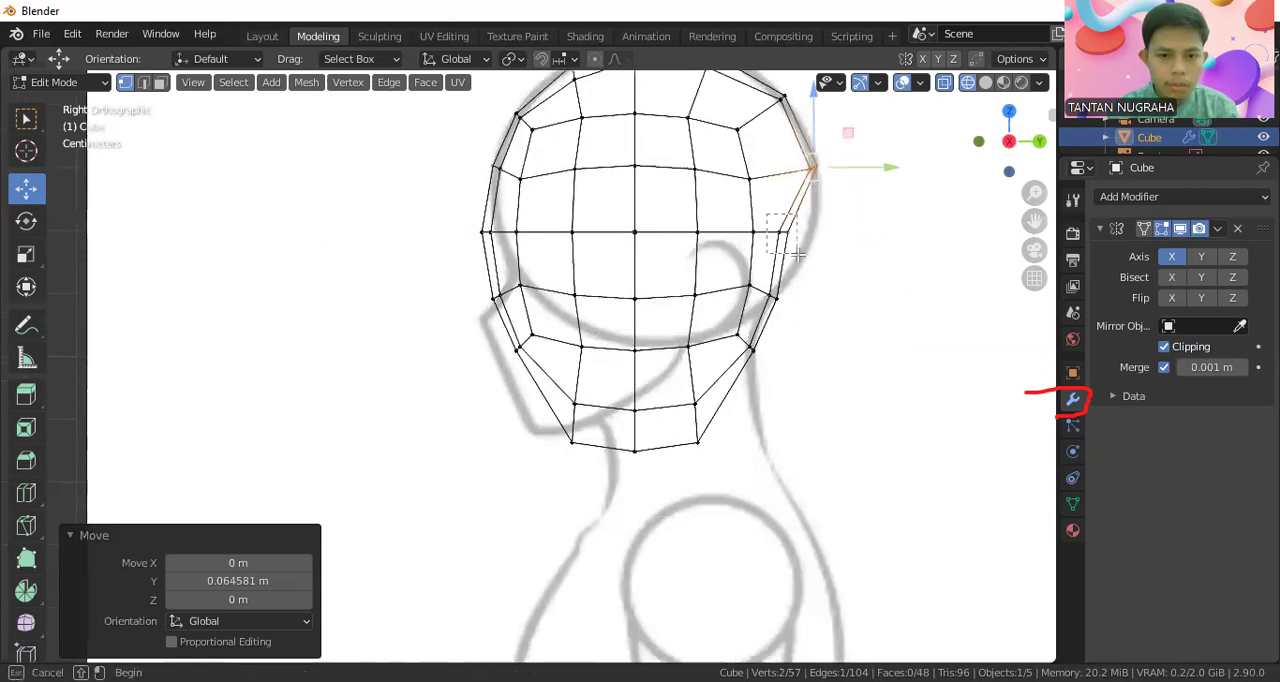
{"action": "left_click", "coordinate": [790, 233]}
{"action": "key", "text": "g"}
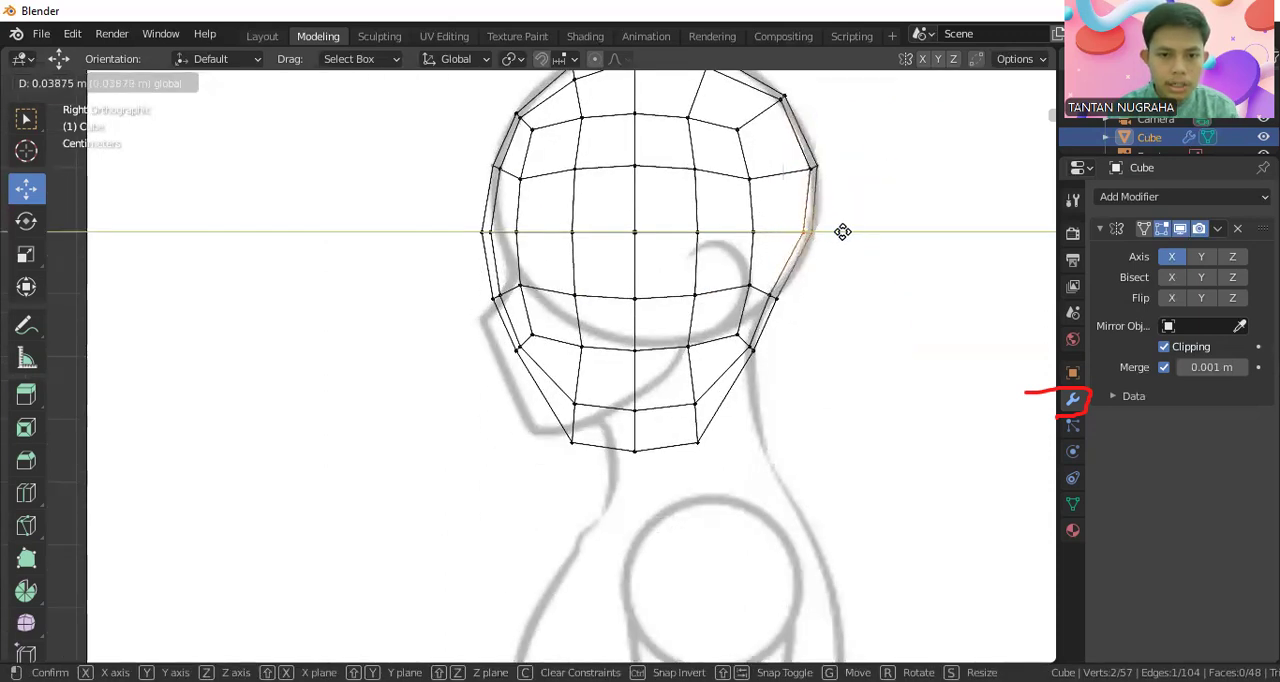
{"action": "left_click", "coordinate": [842, 232]}
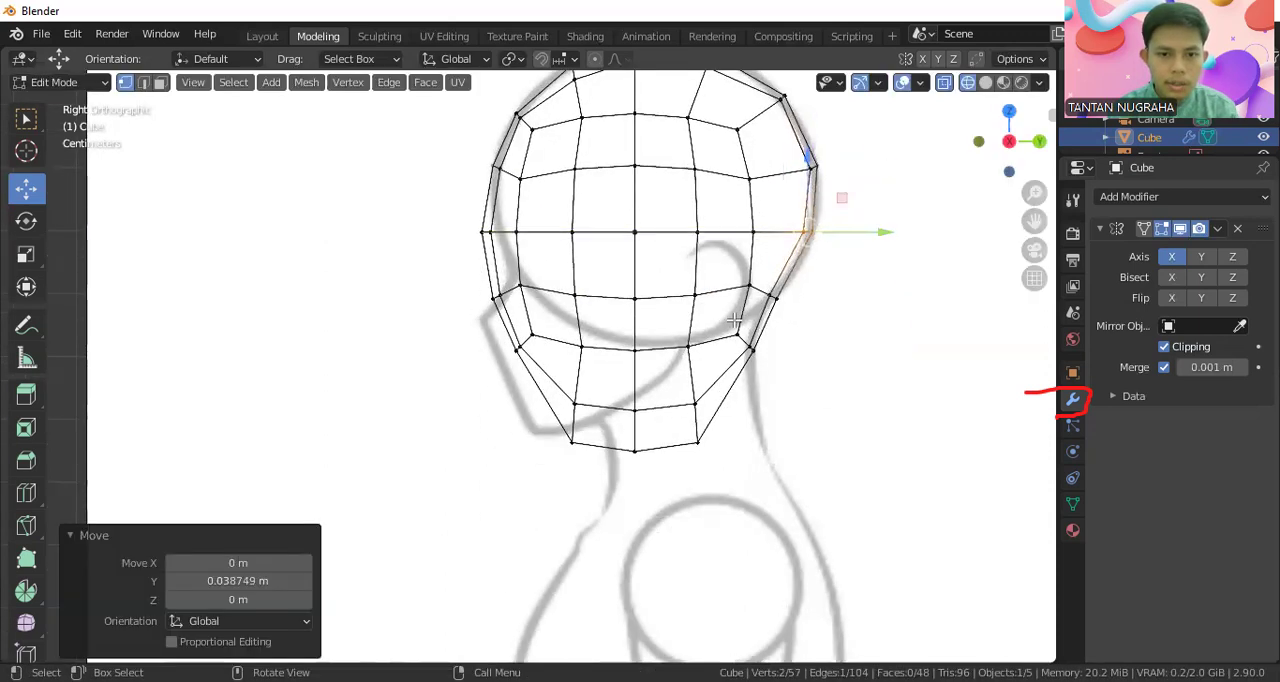
Shift the lower back-of-head vertex pair about -0.010 m along Y and try moving the nape pair along Y
{"action": "left_click", "coordinate": [790, 309]}
{"action": "key", "text": "g"}
{"action": "key", "text": "y"}
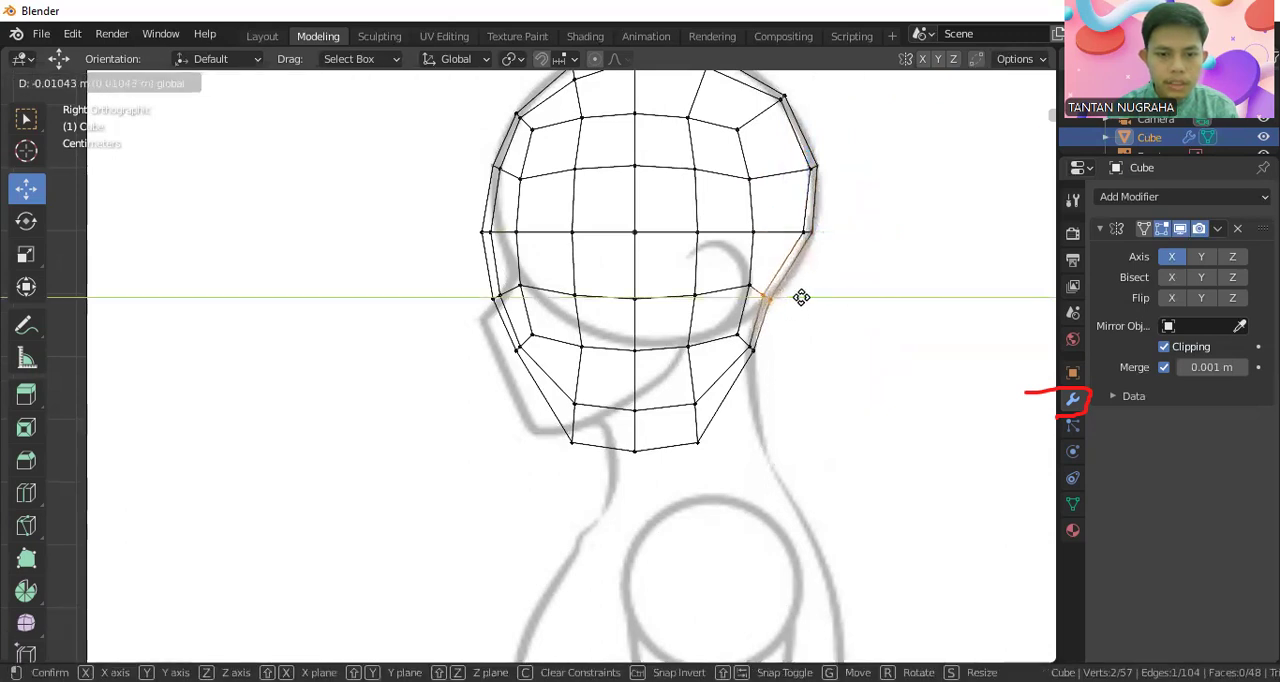
{"action": "left_click", "coordinate": [801, 297]}
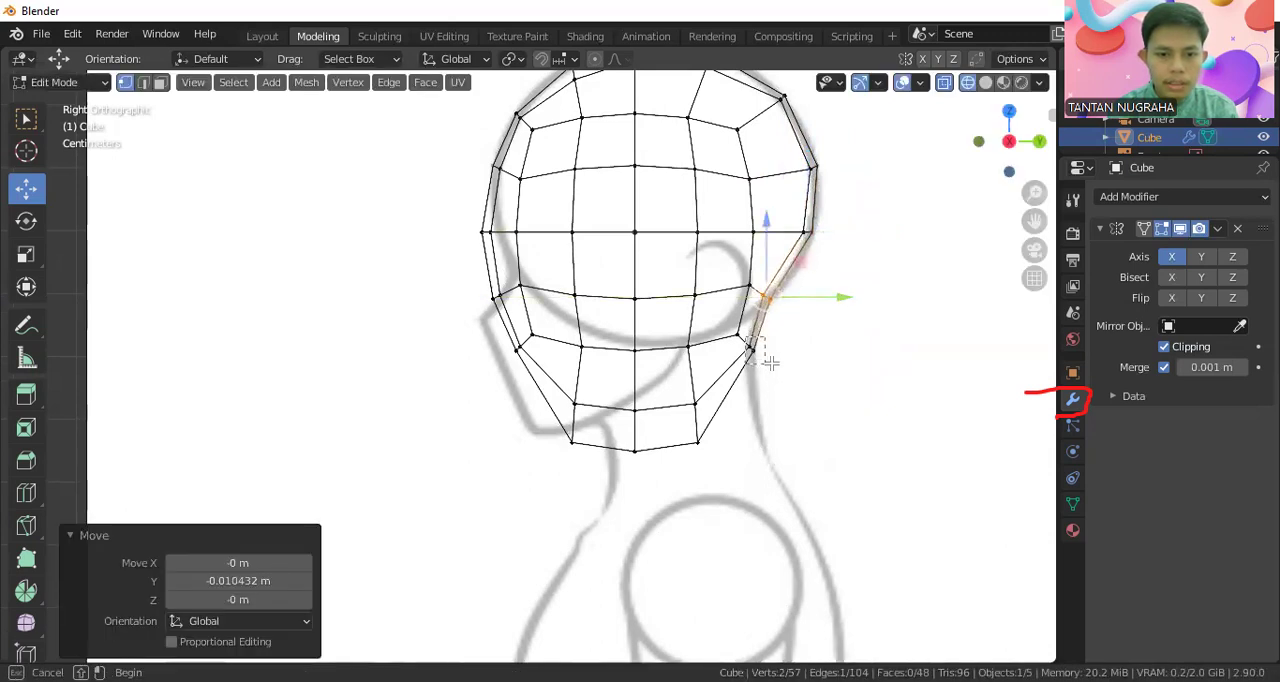
{"action": "left_click", "coordinate": [766, 352]}
{"action": "key", "text": "g"}
{"action": "key", "text": "y"}
{"action": "left_click", "coordinate": [786, 343]}
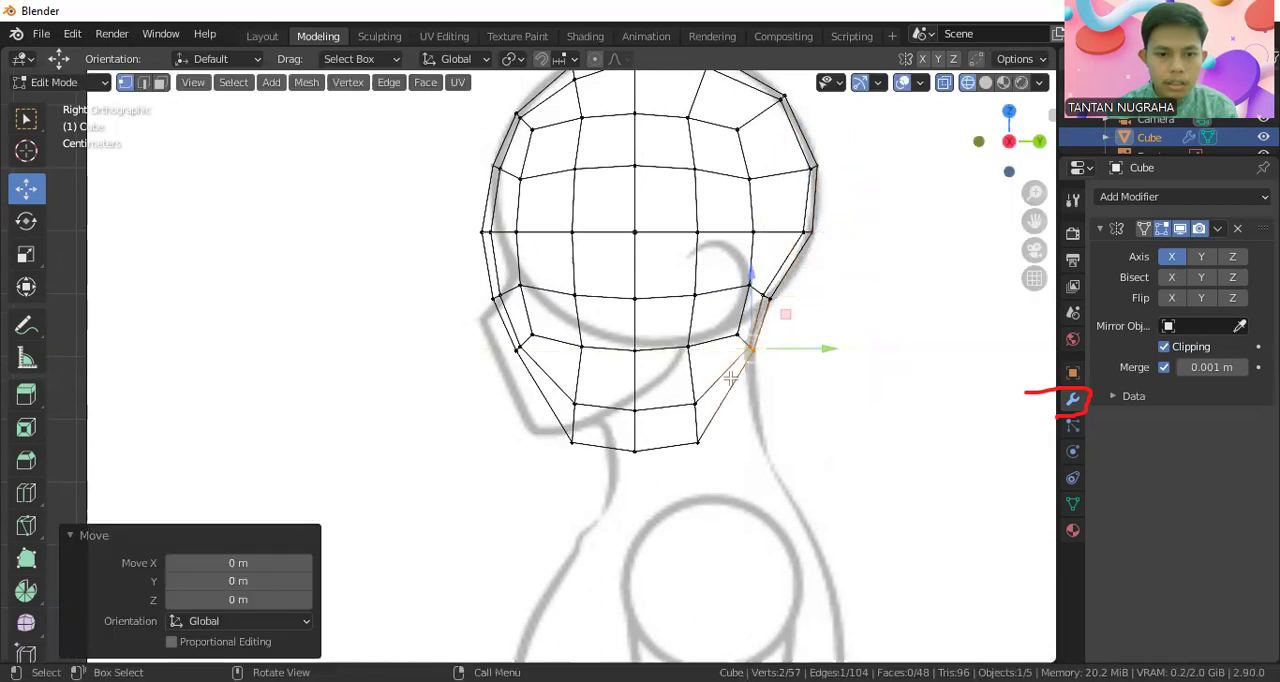
Move the bottom rear vertex pair about 0.048 m backward along Y toward the sketched neck line
{"action": "left_click", "coordinate": [750, 428]}
{"action": "key", "text": "g"}
{"action": "key", "text": "y"}
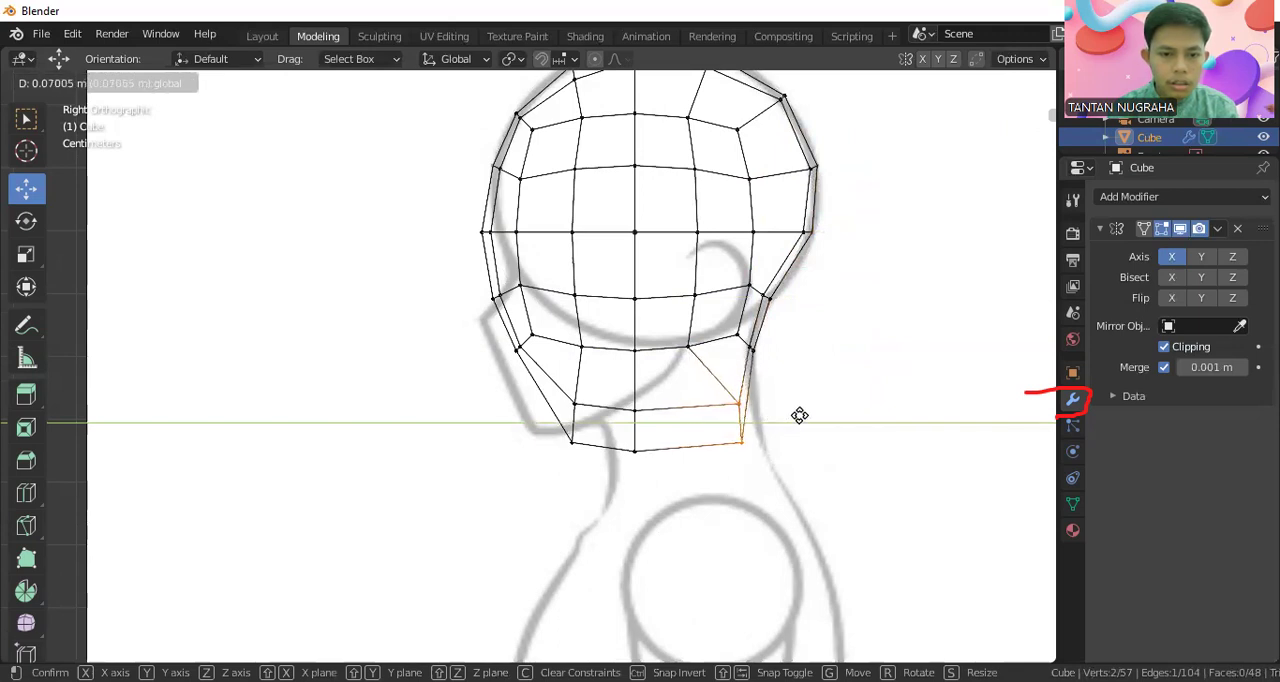
{"action": "left_click", "coordinate": [789, 417]}
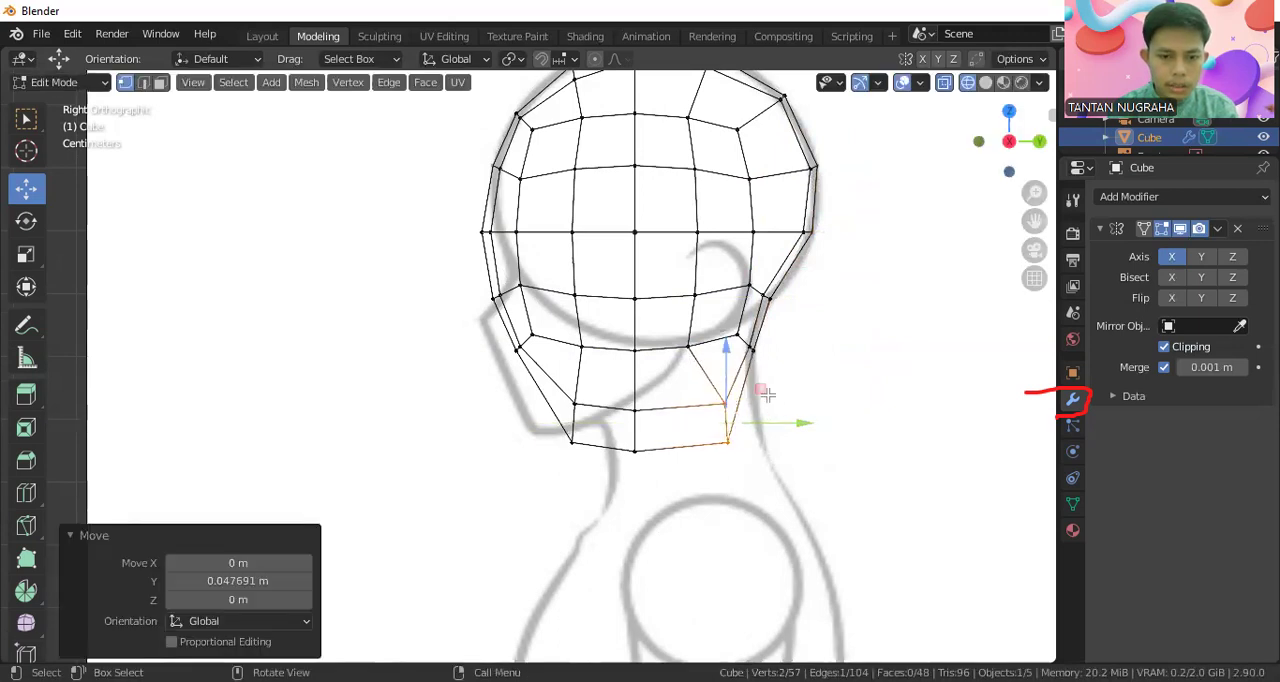
Nudge the nape vertex pair slightly backward along Y onto the back line of the side sketch
{"action": "left_click_drag", "start_coordinate": [750, 340], "coordinate": [760, 348]}
{"action": "left_click", "coordinate": [771, 360]}
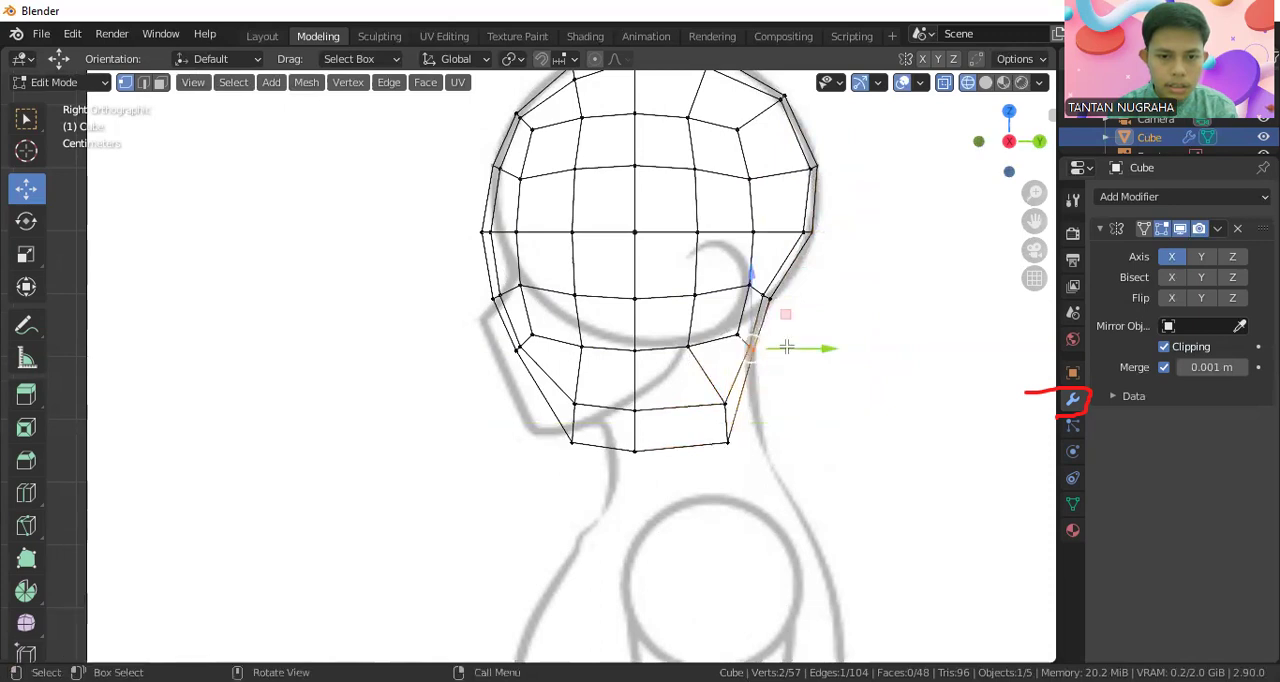
{"action": "key", "text": "g"}
{"action": "key", "text": "y"}
{"action": "left_click", "coordinate": [799, 344]}
{"action": "left_click_drag", "start_coordinate": [712, 392], "coordinate": [774, 452]}
{"action": "key", "text": "g"}
{"action": "key", "text": "y"}
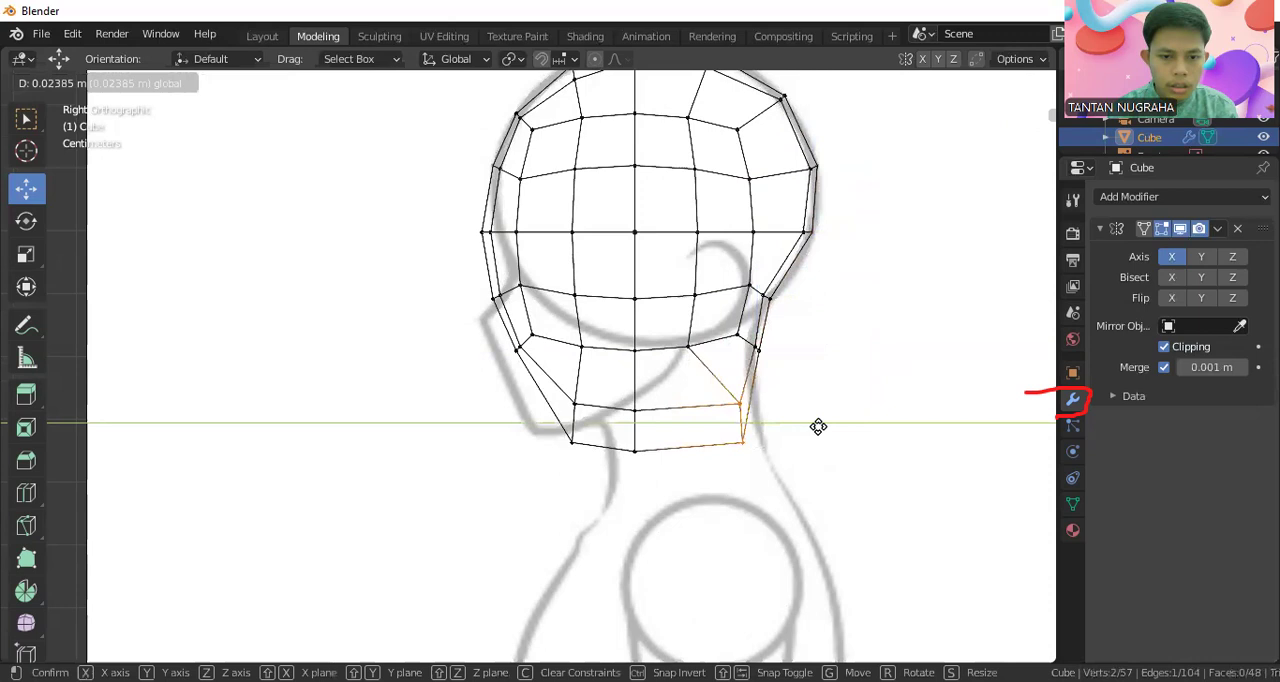
{"action": "left_click", "coordinate": [795, 428]}
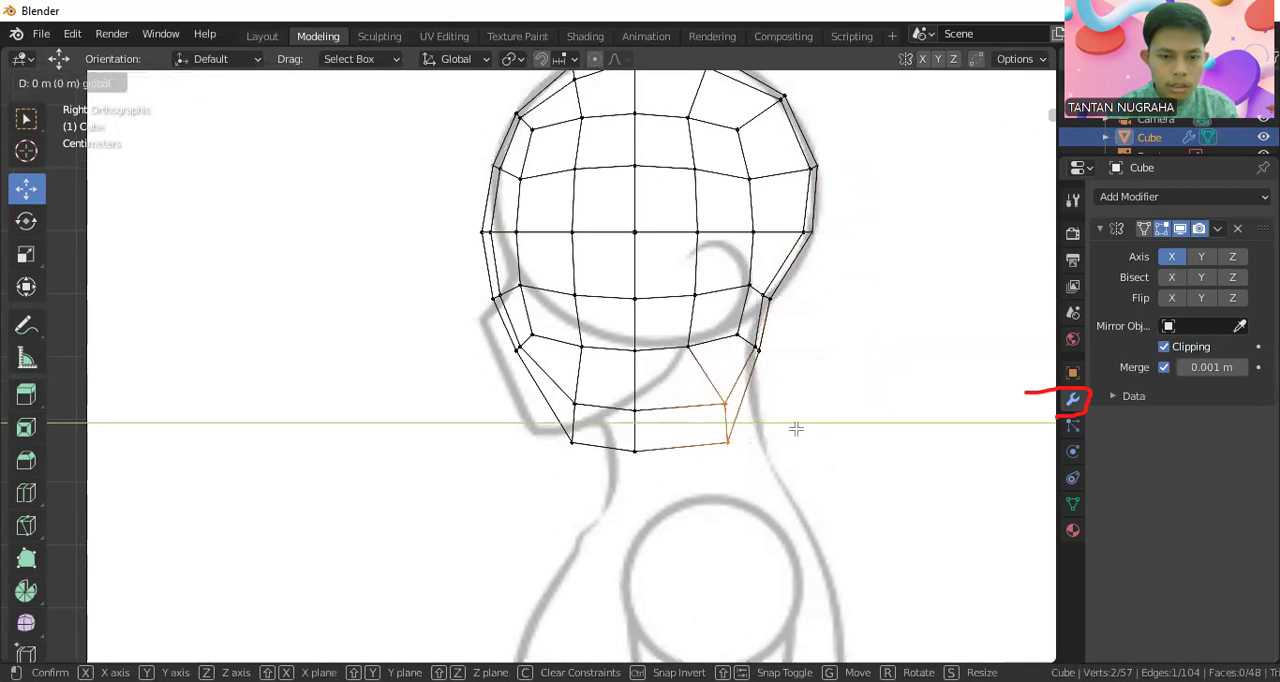
Move only the lowest rear vertex about 0.045 m backward along Y onto the sketched back of the neck
{"action": "left_click", "coordinate": [748, 437]}
{"action": "key", "text": "g"}
{"action": "key", "text": "y"}
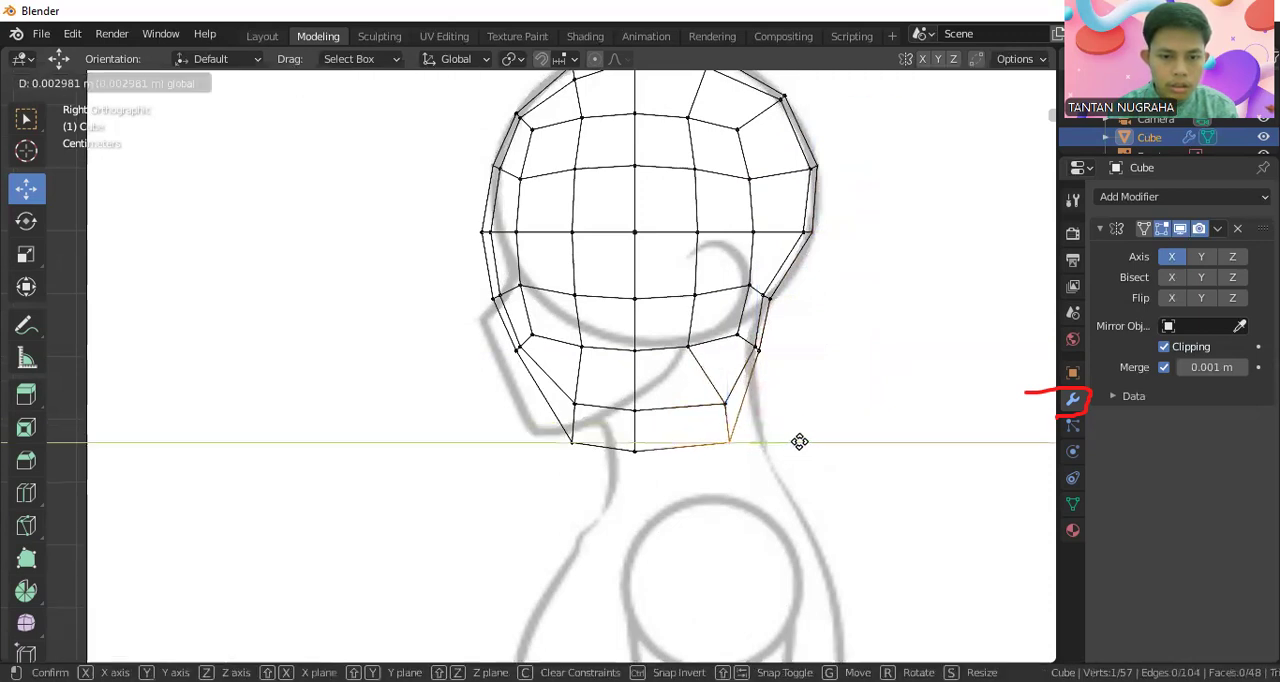
{"action": "left_click", "coordinate": [806, 442]}
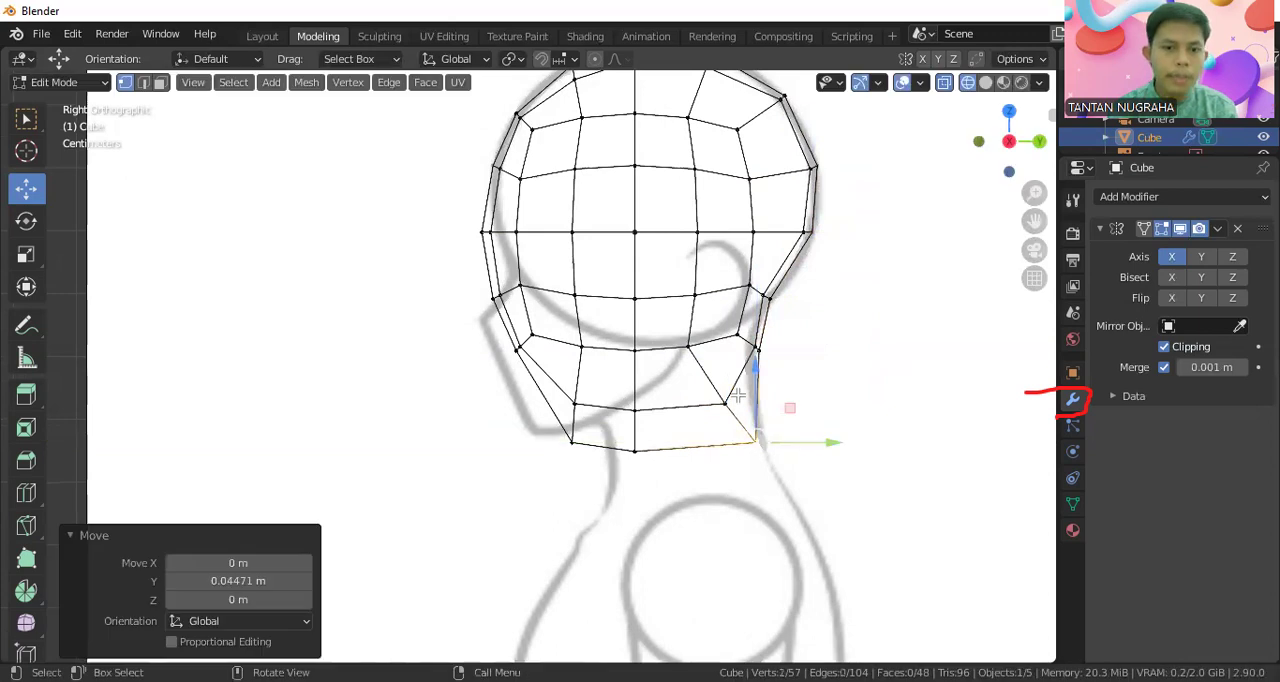
Shift a single nape vertex about -0.010 m along Y and return to the front view of the head
{"action": "left_click", "coordinate": [757, 342]}
{"action": "key", "text": "g"}
{"action": "key", "text": "y"}
{"action": "left_click", "coordinate": [777, 354]}
{"action": "middle_click_drag", "start_coordinate": [777, 354], "coordinate": [867, 415]}
{"action": "key", "text": "KP_1"}
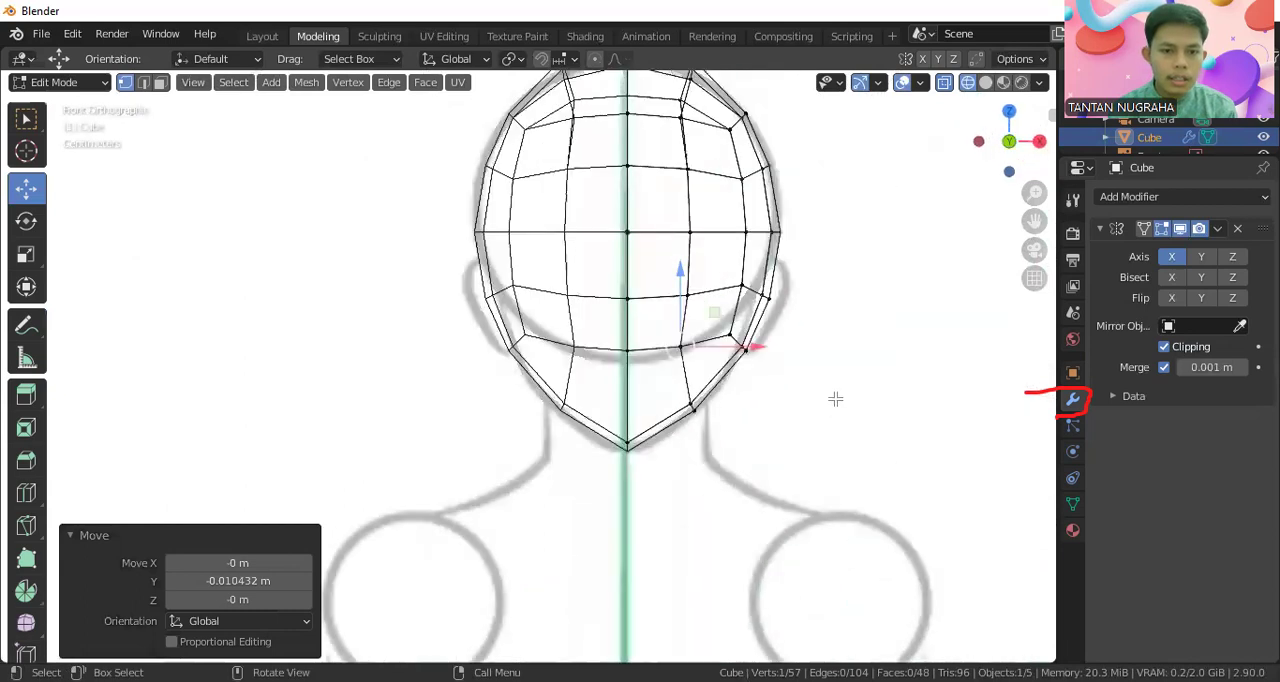
Inspect the faceted head in rendered shading in Object Mode from an angled view and the front
{"action": "left_click", "coordinate": [1021, 84]}
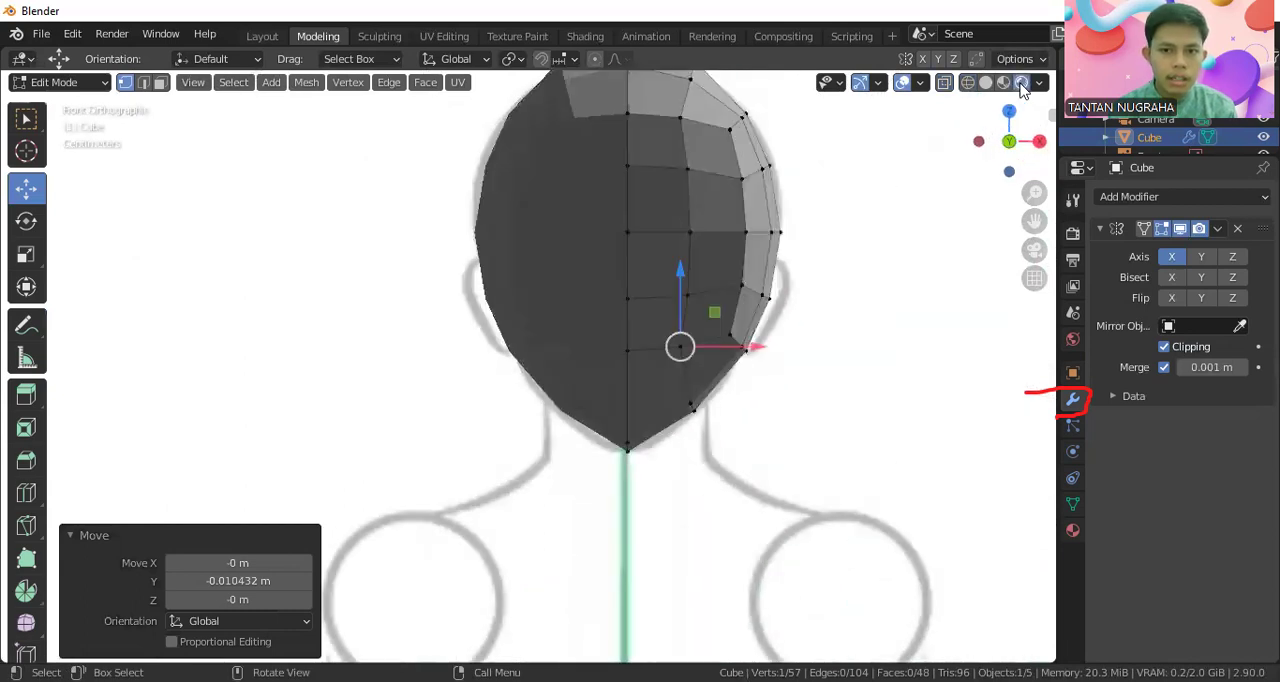
{"action": "mouse_move", "coordinate": [734, 224]}
{"action": "middle_mouse_down"}
{"action": "mouse_move", "coordinate": [736, 235]}
{"action": "mouse_move", "coordinate": [533, 262]}
{"action": "middle_mouse_up"}
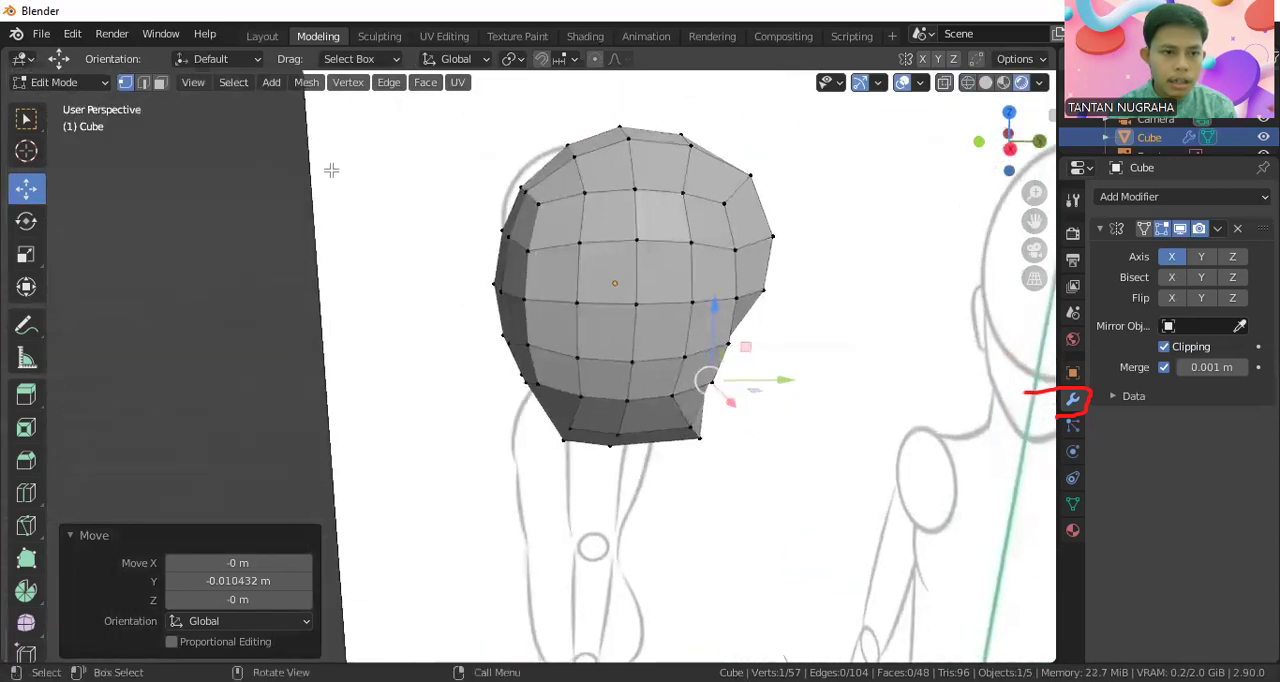
{"action": "left_click", "coordinate": [88, 82]}
{"action": "left_click", "coordinate": [90, 106]}
{"action": "middle_click_drag", "start_coordinate": [602, 310], "coordinate": [731, 312]}
{"action": "key", "text": "KP_1"}
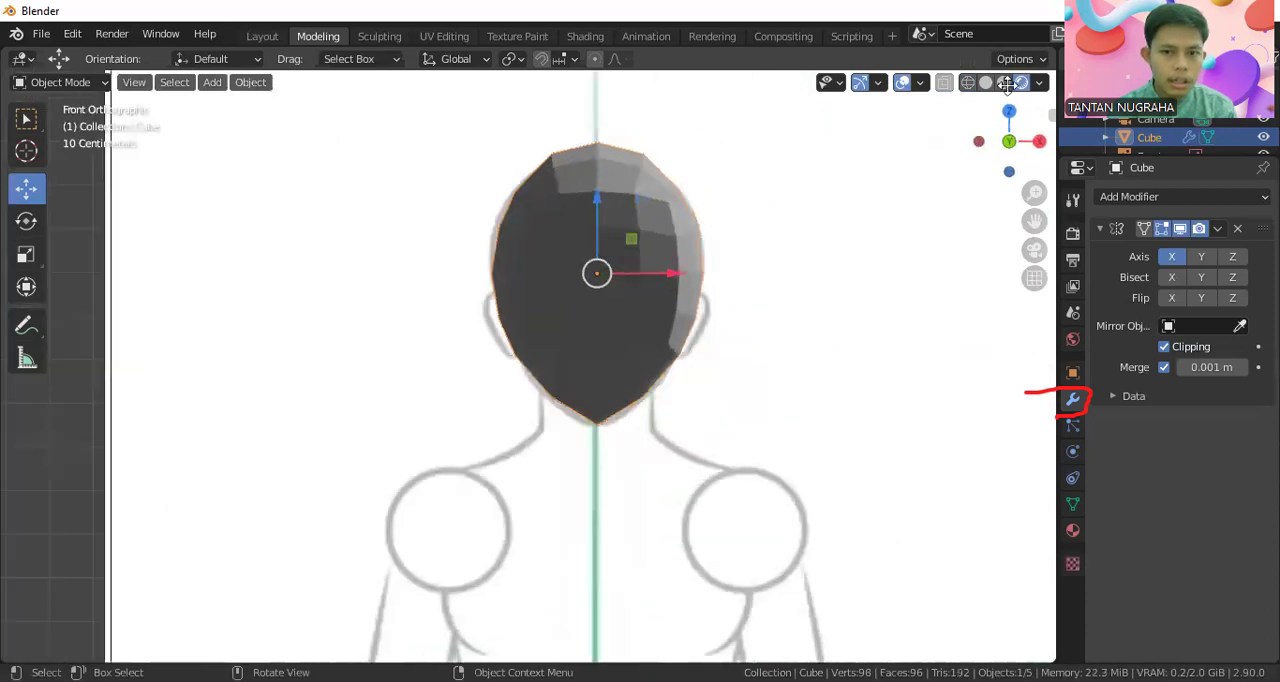
In the wireframe right view, edit the head's front vertices just below the mid-line, moving them onto the sketched nose bridge
{"action": "left_click", "coordinate": [968, 83]}
{"action": "key", "text": "KP_3"}
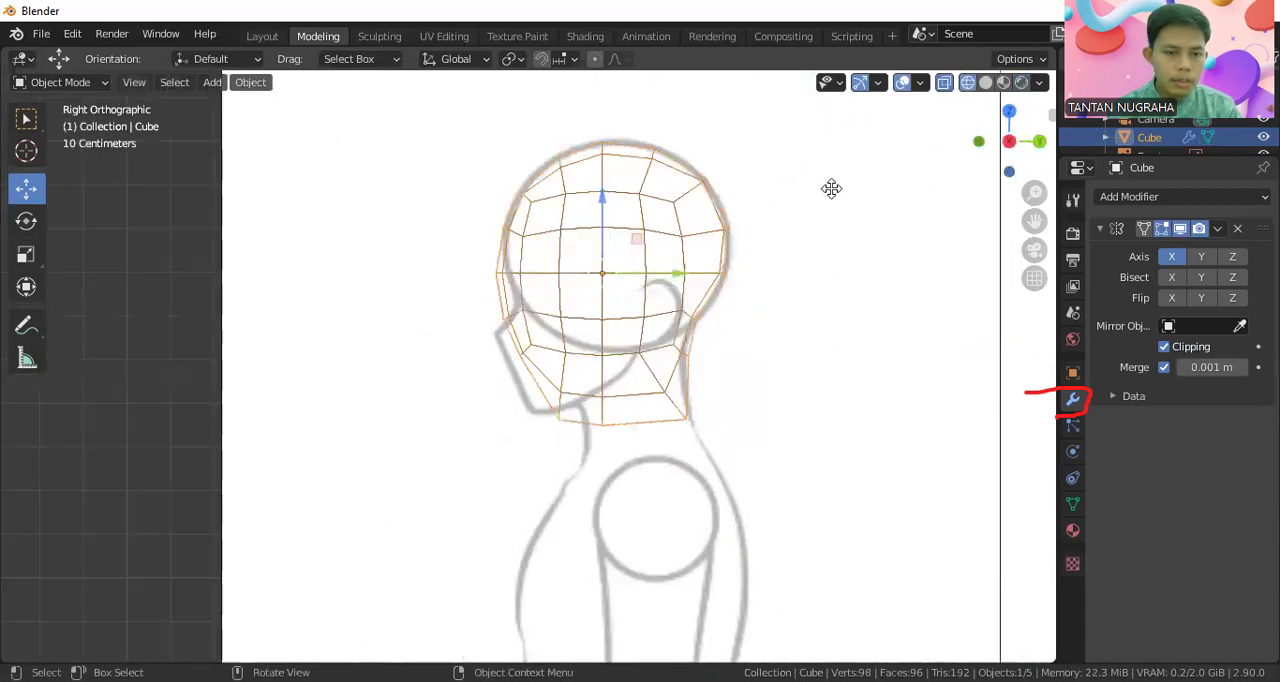
{"action": "scroll", "coordinate": [500, 359], "scroll_direction": "up", "scroll_amount": 2}
{"action": "scroll", "coordinate": [500, 359], "scroll_direction": "up", "scroll_amount": 2}
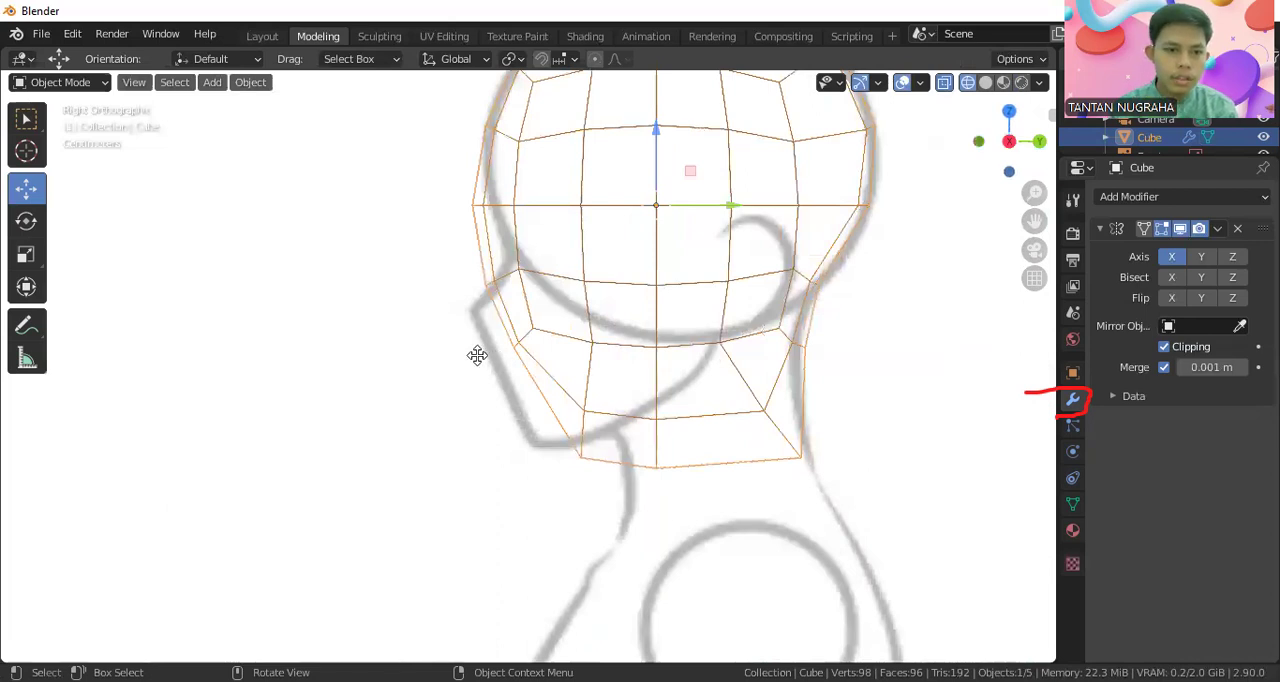
{"action": "left_click", "coordinate": [66, 83]}
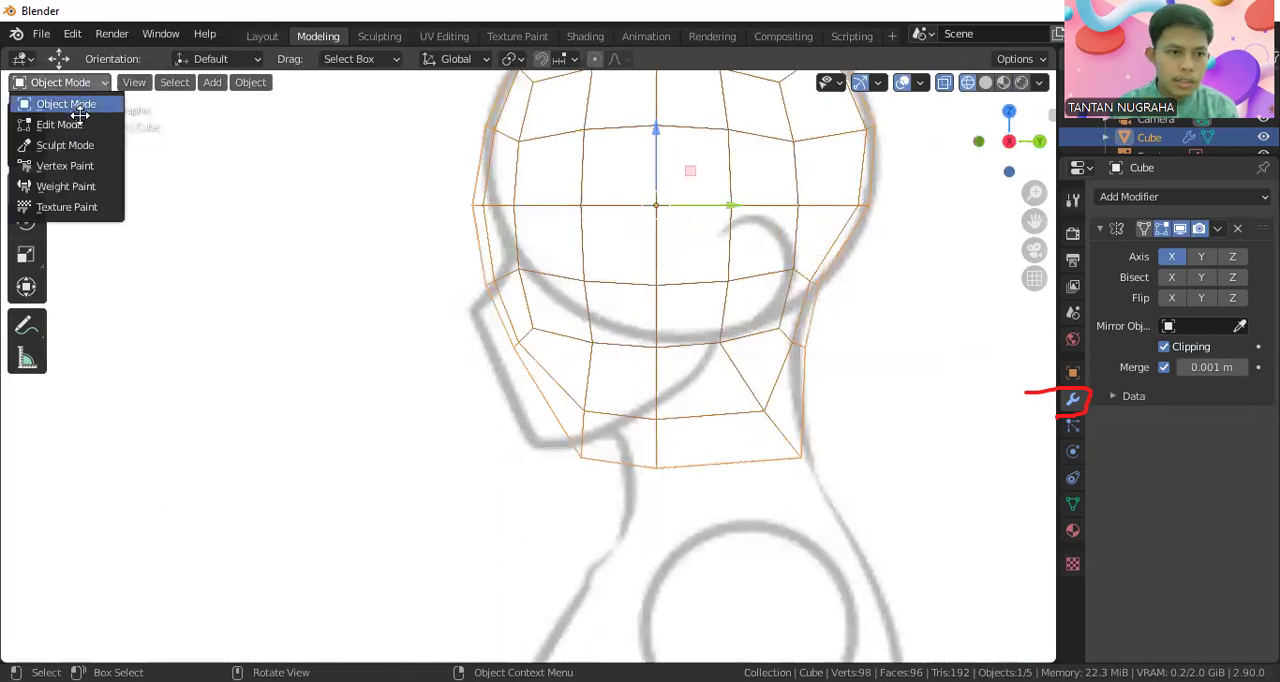
{"action": "left_click", "coordinate": [62, 124]}
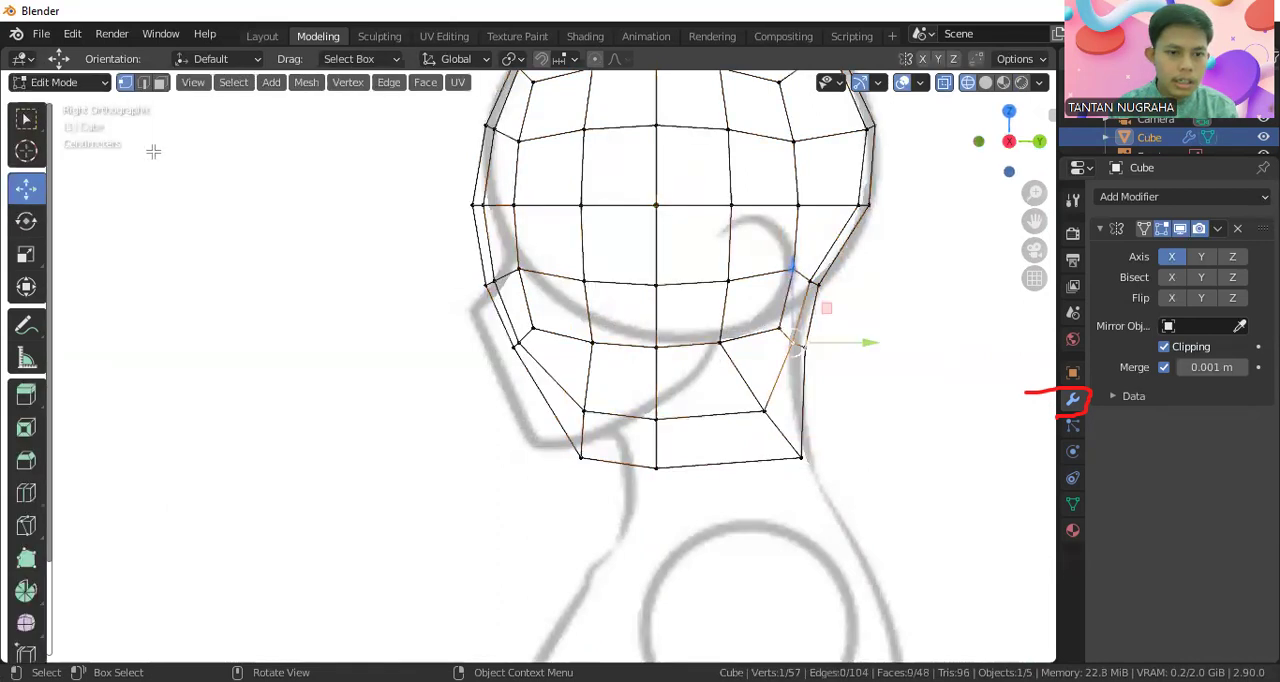
{"action": "left_click", "coordinate": [488, 284]}
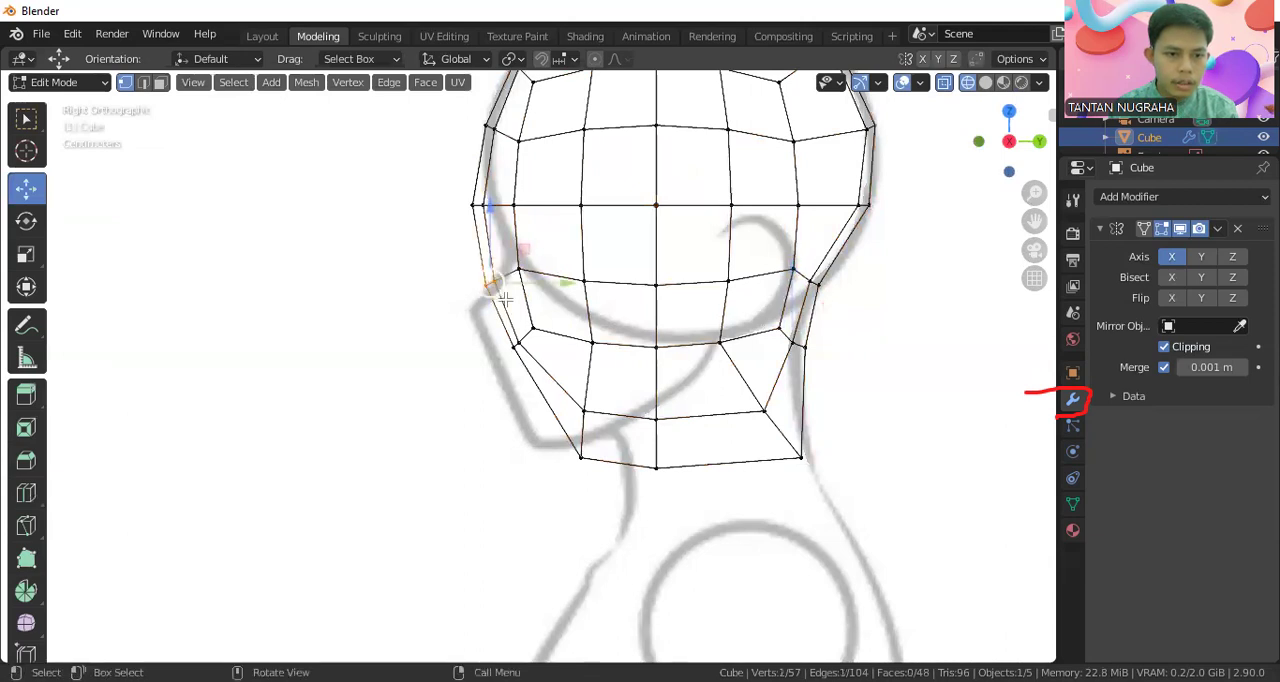
{"action": "left_click_drag", "start_coordinate": [524, 287], "coordinate": [571, 265]}
{"action": "left_click", "coordinate": [518, 263]}
{"action": "left_click", "coordinate": [507, 285]}
Pull the front vertices on the head's horizontal mid-line back onto the sketched forehead line
{"action": "left_click_drag", "start_coordinate": [505, 242], "coordinate": [546, 201]}
{"action": "left_click", "coordinate": [481, 205]}
{"action": "left_click", "coordinate": [508, 263]}
{"action": "left_click_drag", "start_coordinate": [561, 262], "coordinate": [571, 258]}
Fit the middle face vertices to the sketched nose tip and the lowest front ones to the chin, raising the chin vertex about 0.0186 m
{"action": "left_click_drag", "start_coordinate": [511, 314], "coordinate": [530, 342]}
{"action": "left_click_drag", "start_coordinate": [486, 293], "coordinate": [480, 258]}
{"action": "left_click_drag", "start_coordinate": [530, 300], "coordinate": [495, 280]}
{"action": "key", "text": "ctrl+z"}
{"action": "left_click_drag", "start_coordinate": [560, 382], "coordinate": [650, 458]}
{"action": "left_click", "coordinate": [540, 459]}
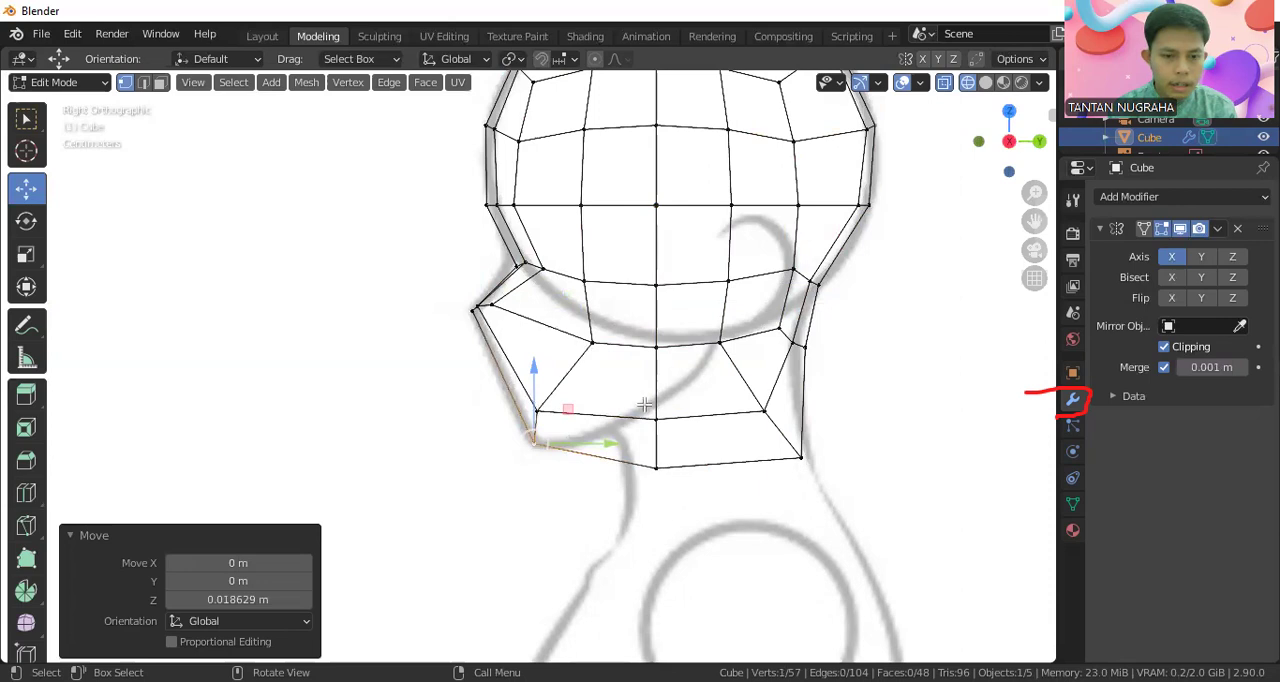
Raise the head's lower middle and rear vertices toward the sketched jaw, then move the inner rear one about 0.006 m in Y and -0.027 m in Z
{"action": "left_click", "coordinate": [657, 466], "text": "shift"}
{"action": "left_click_drag", "start_coordinate": [657, 411], "coordinate": [651, 374]}
{"action": "left_click_drag", "start_coordinate": [738, 391], "coordinate": [841, 479]}
{"action": "left_click_drag", "start_coordinate": [829, 437], "coordinate": [791, 428]}
{"action": "mouse_move", "coordinate": [748, 386]}
{"action": "left_mouse_down"}
{"action": "mouse_move", "coordinate": [746, 344]}
{"action": "mouse_move", "coordinate": [738, 379]}
{"action": "left_mouse_up"}
{"action": "left_click", "coordinate": [736, 365]}
{"action": "scroll", "coordinate": [787, 428], "scroll_direction": "down", "scroll_amount": 1}
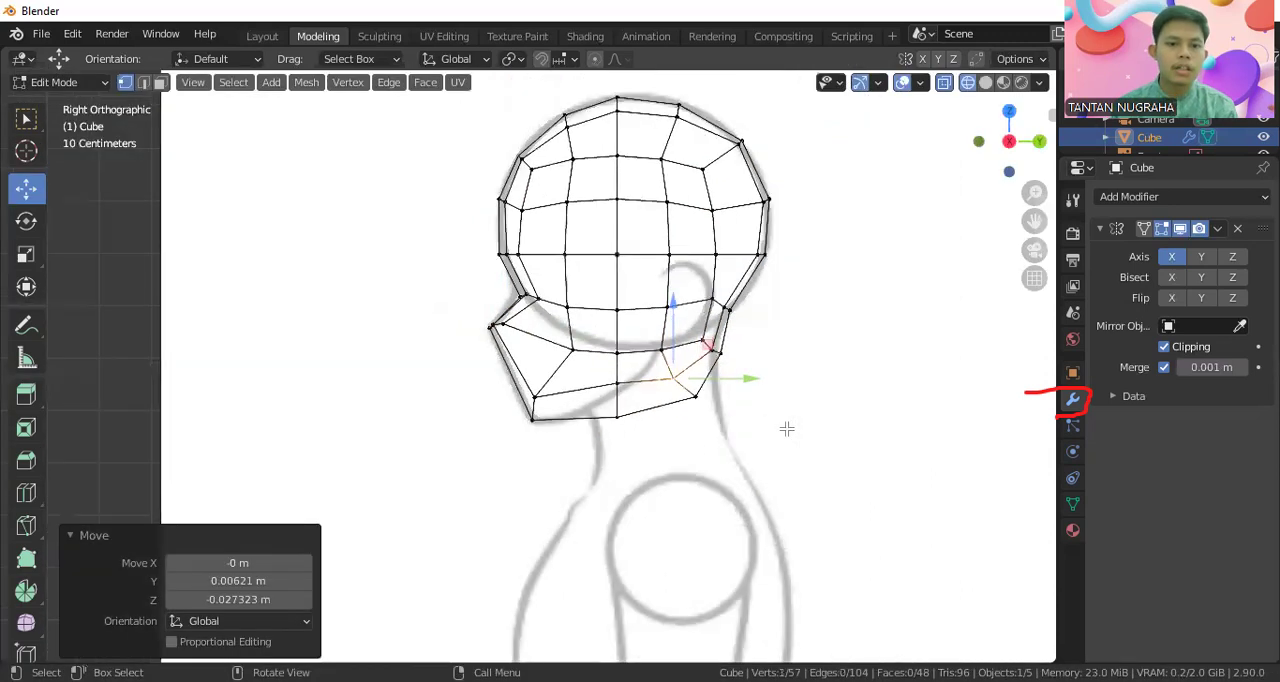
{"action": "scroll", "coordinate": [787, 428], "scroll_direction": "down", "scroll_amount": 1}
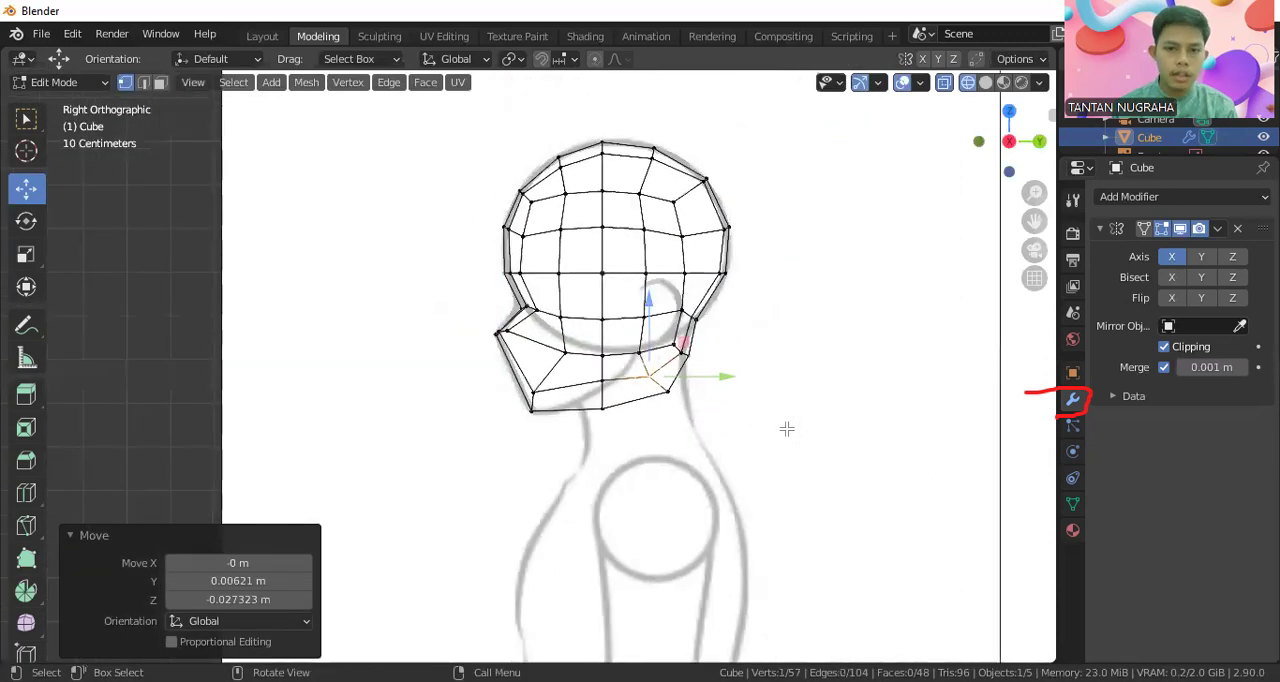
Review the reshaped jaw in rendered shading from an angle and the front, ending in Object Mode
{"action": "left_click", "coordinate": [1021, 83]}
{"action": "mouse_move", "coordinate": [725, 259]}
{"action": "middle_mouse_down"}
{"action": "mouse_move", "coordinate": [809, 285]}
{"action": "mouse_move", "coordinate": [759, 321]}
{"action": "mouse_move", "coordinate": [894, 297]}
{"action": "mouse_move", "coordinate": [876, 257]}
{"action": "middle_mouse_up"}
{"action": "key", "text": "KP_1"}
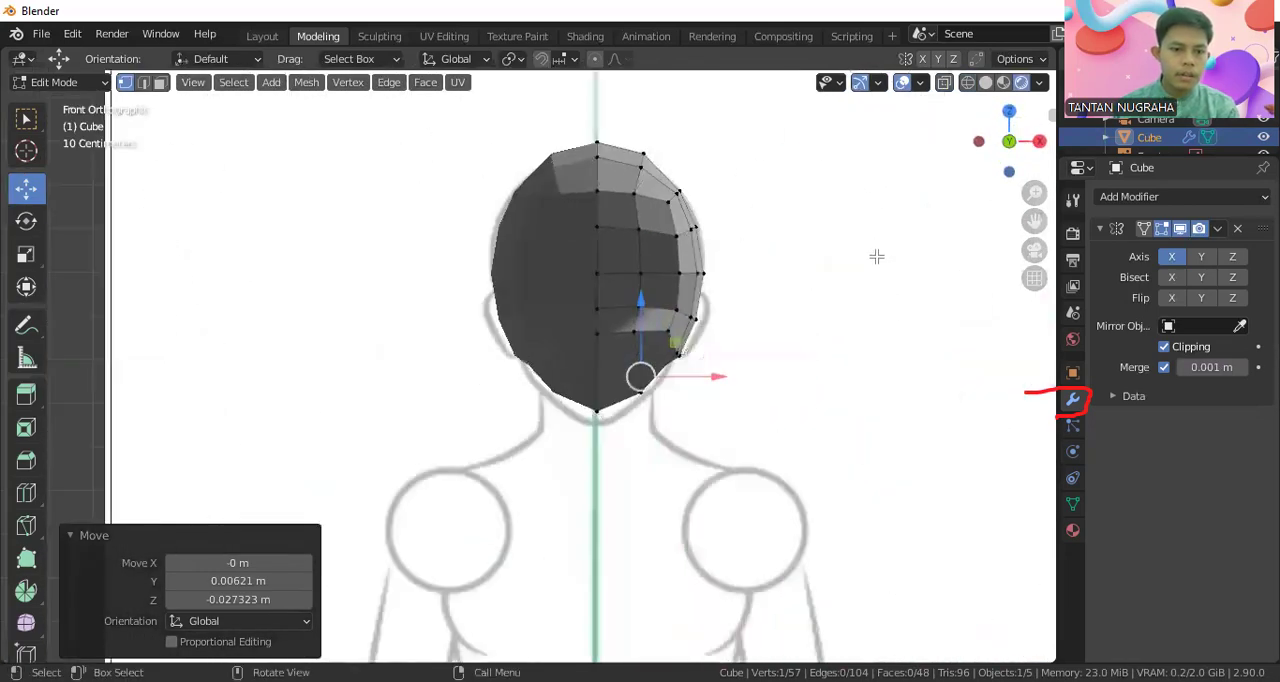
{"action": "left_click", "coordinate": [967, 84]}
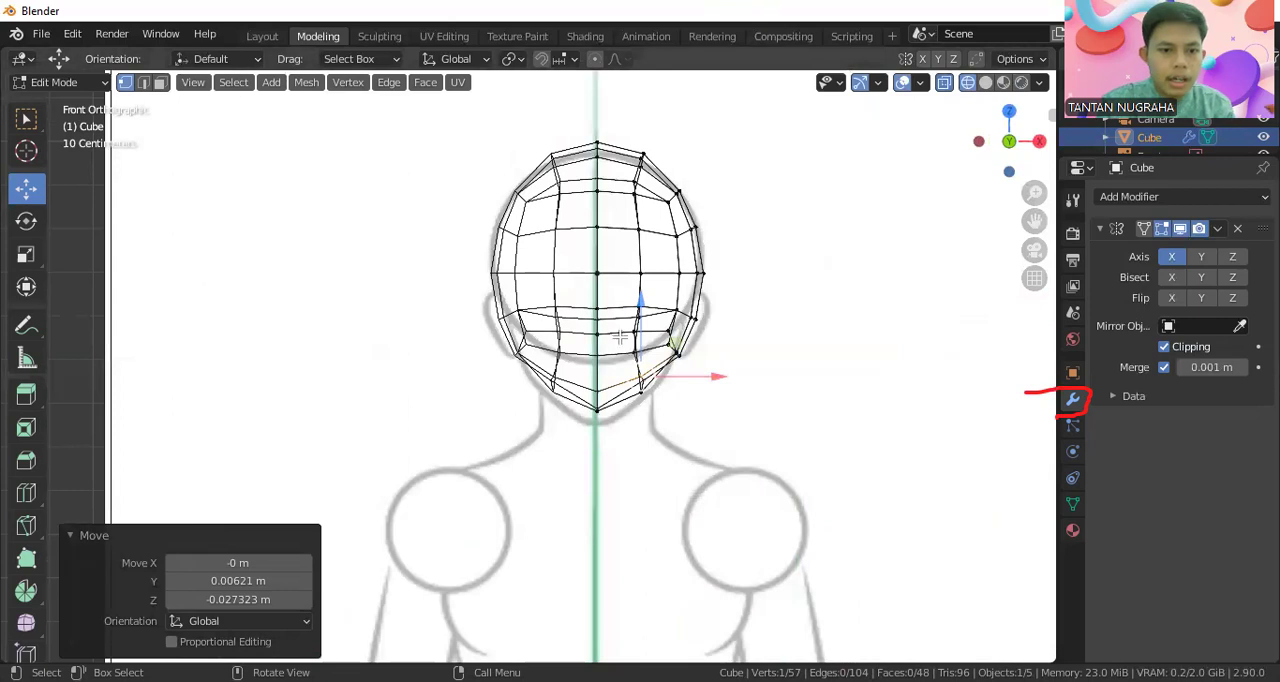
{"action": "left_click", "coordinate": [88, 84]}
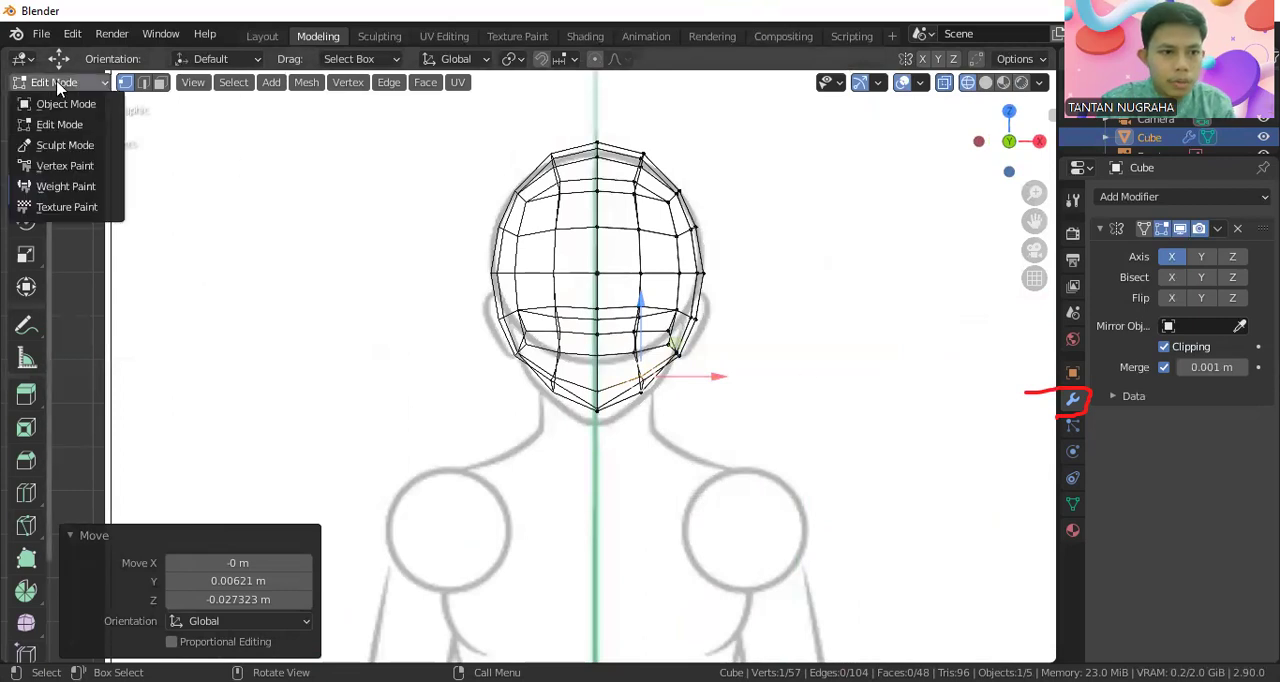
{"action": "left_click", "coordinate": [52, 109]}
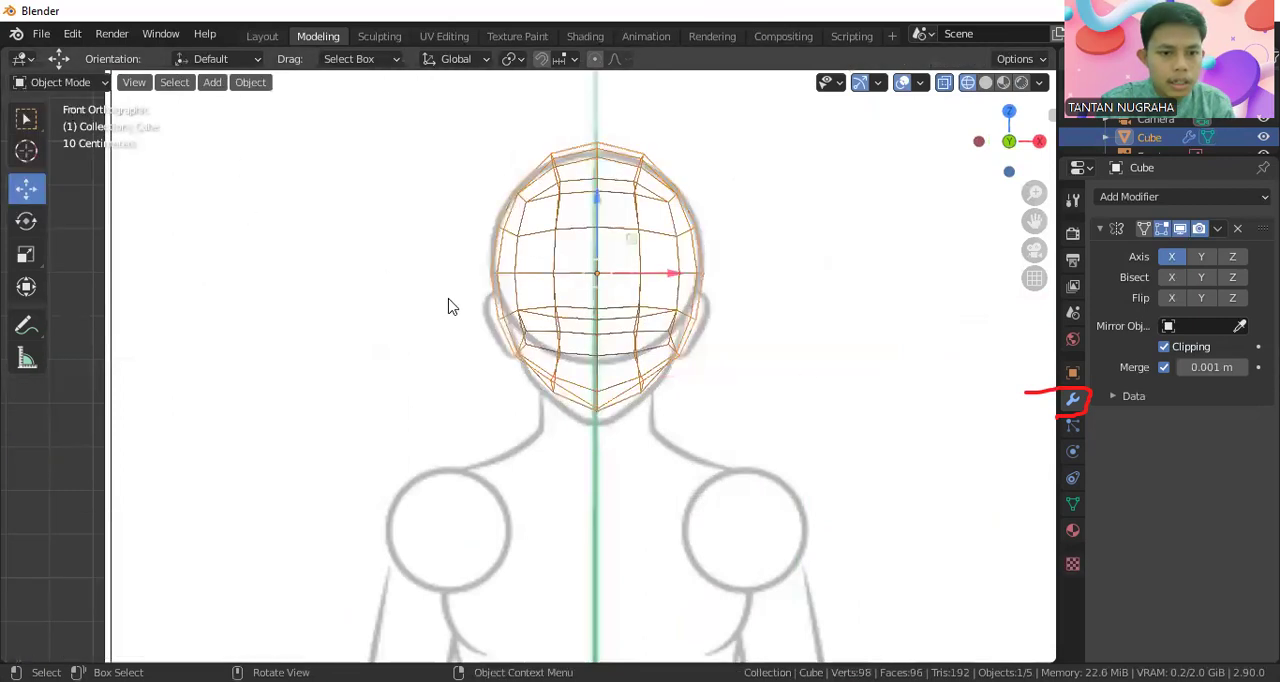
{"action": "left_click", "coordinate": [1021, 82]}
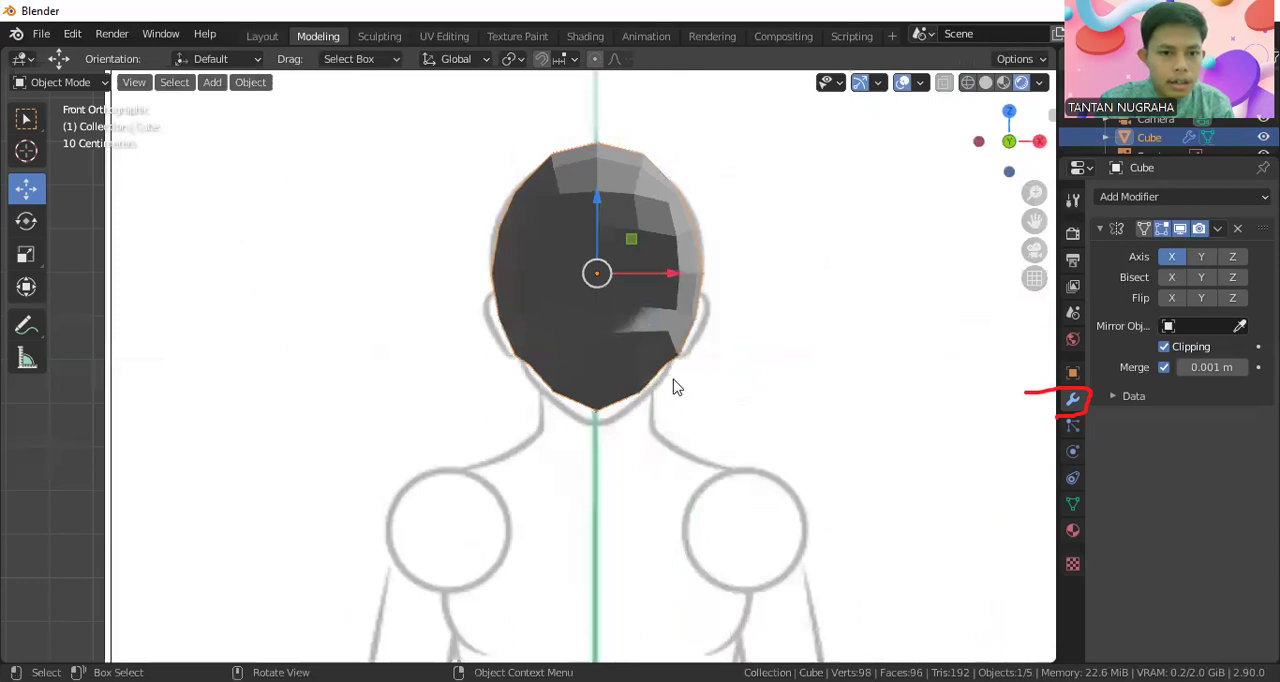
In the wireframe front view, lower the chin's centre vertices onto the sketch and move the adjacent jaw pair about -0.026 m along Z
{"action": "left_click", "coordinate": [90, 86]}
{"action": "left_click", "coordinate": [88, 125]}
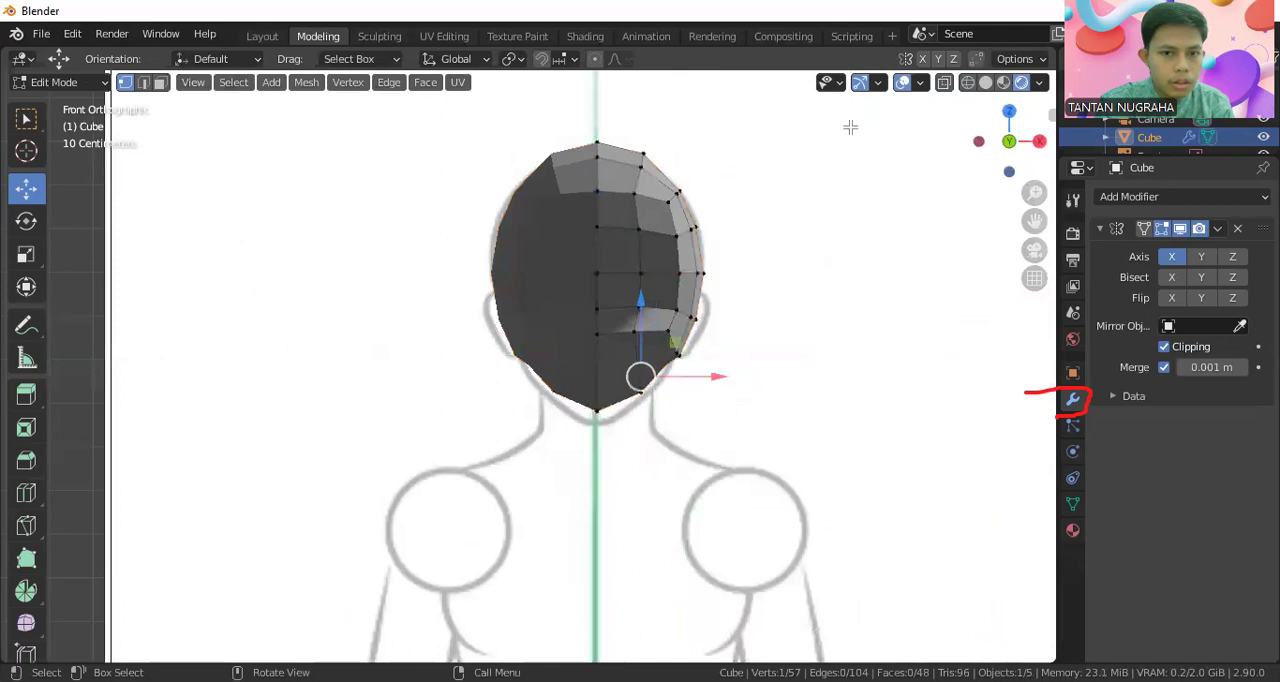
{"action": "left_click", "coordinate": [966, 84]}
{"action": "scroll", "coordinate": [580, 443], "scroll_direction": "up", "scroll_amount": 4}
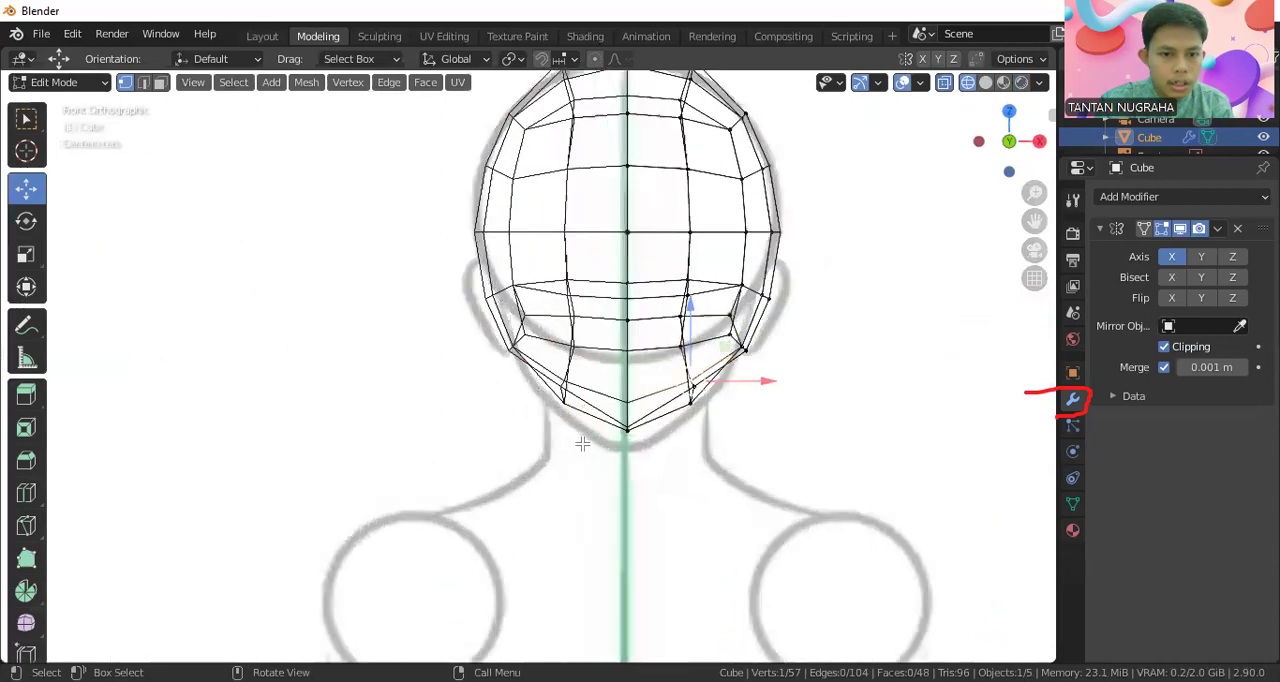
{"action": "left_click_drag", "start_coordinate": [663, 436], "coordinate": [685, 478]}
{"action": "left_click_drag", "start_coordinate": [672, 428], "coordinate": [690, 454]}
{"action": "left_click_drag", "start_coordinate": [754, 392], "coordinate": [788, 438]}
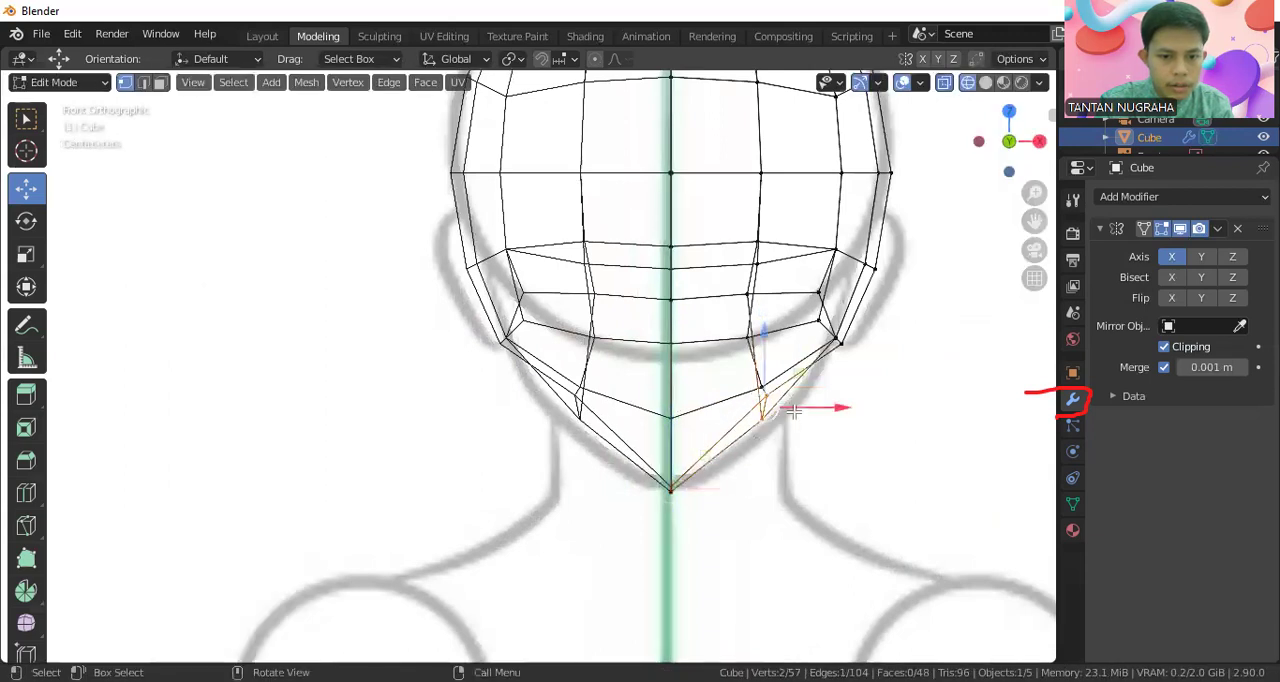
{"action": "left_click_drag", "start_coordinate": [763, 382], "coordinate": [763, 404]}
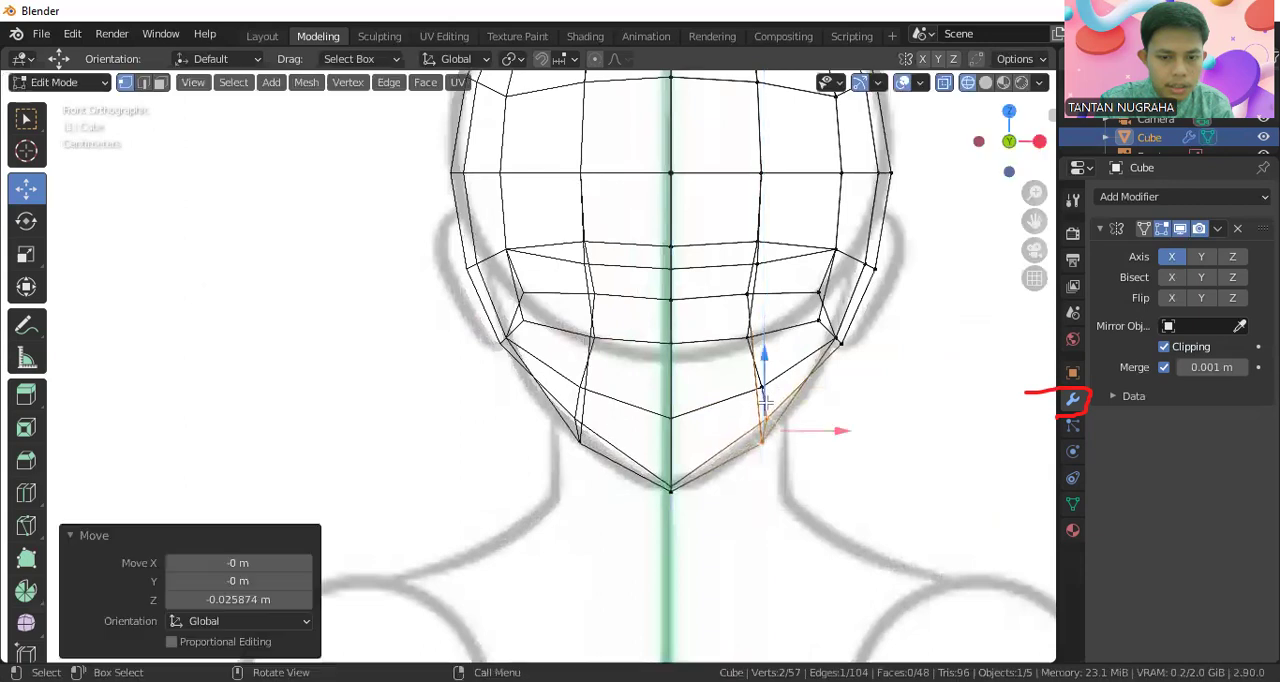
Inspect the jaw and underside of the head in rendered shading from the front, side and below
{"action": "left_click", "coordinate": [1022, 84]}
{"action": "mouse_move", "coordinate": [815, 355]}
{"action": "middle_mouse_down"}
{"action": "mouse_move", "coordinate": [740, 323]}
{"action": "mouse_move", "coordinate": [644, 329]}
{"action": "middle_mouse_up"}
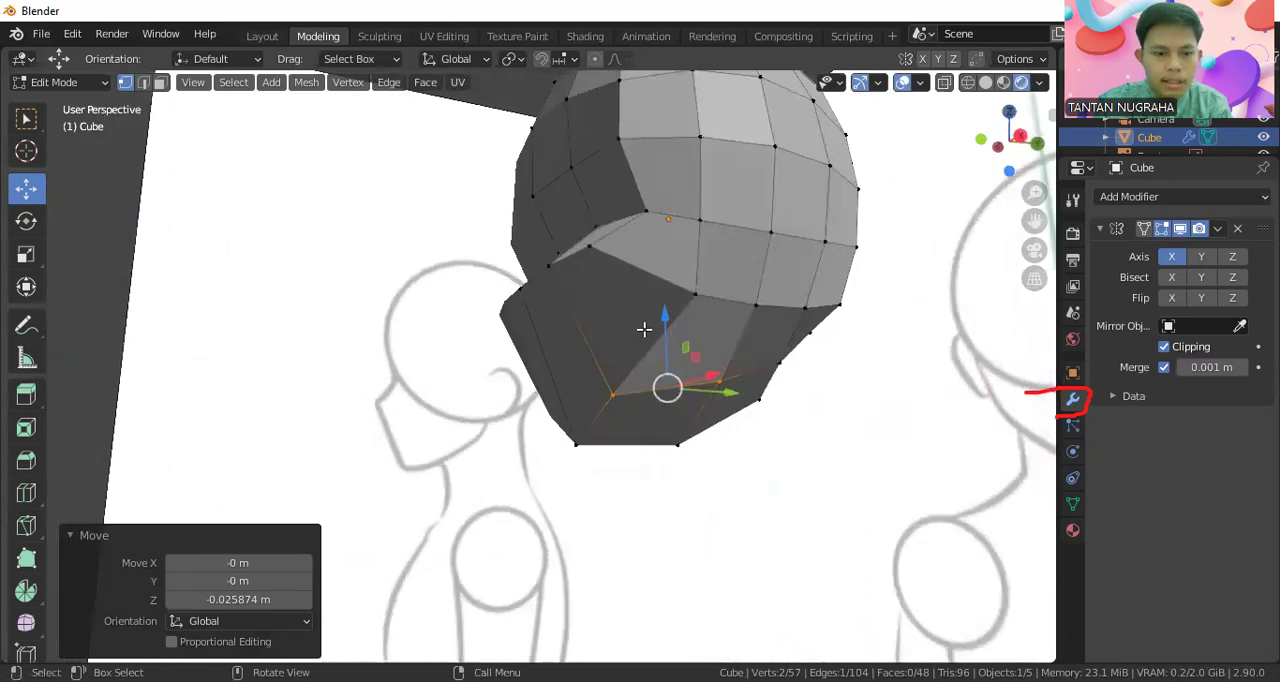
{"action": "key", "text": "KP_1"}
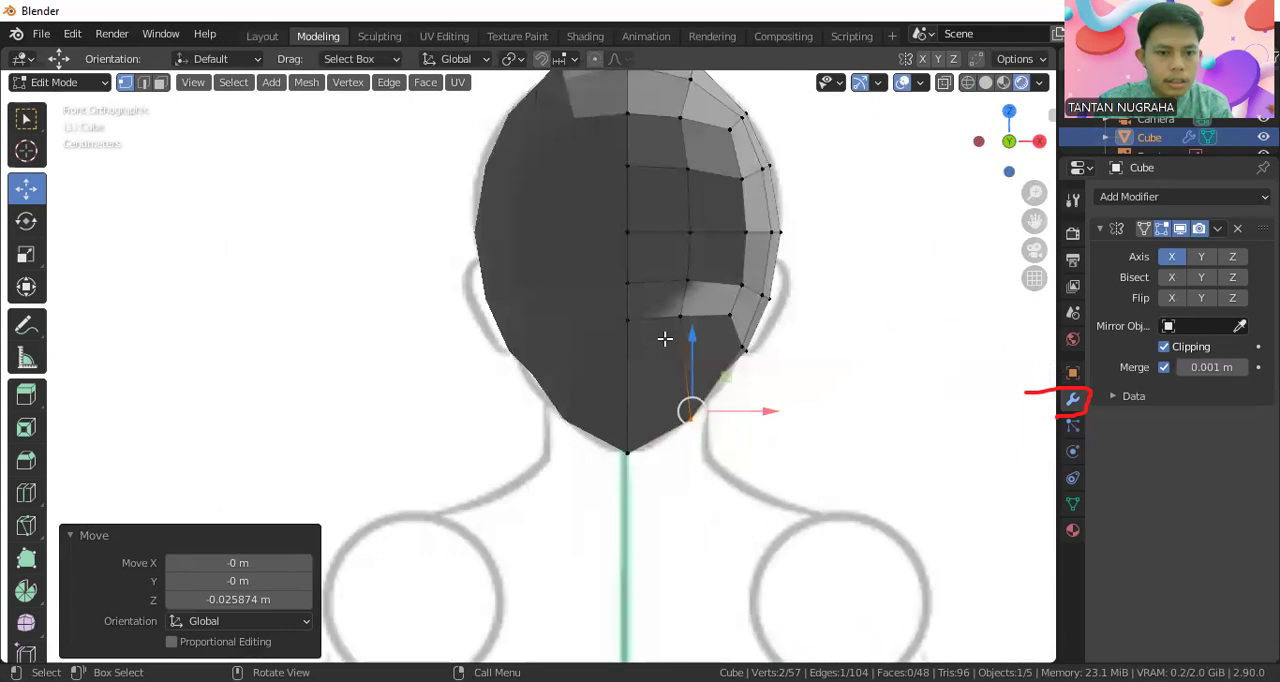
{"action": "key", "text": "KP_3"}
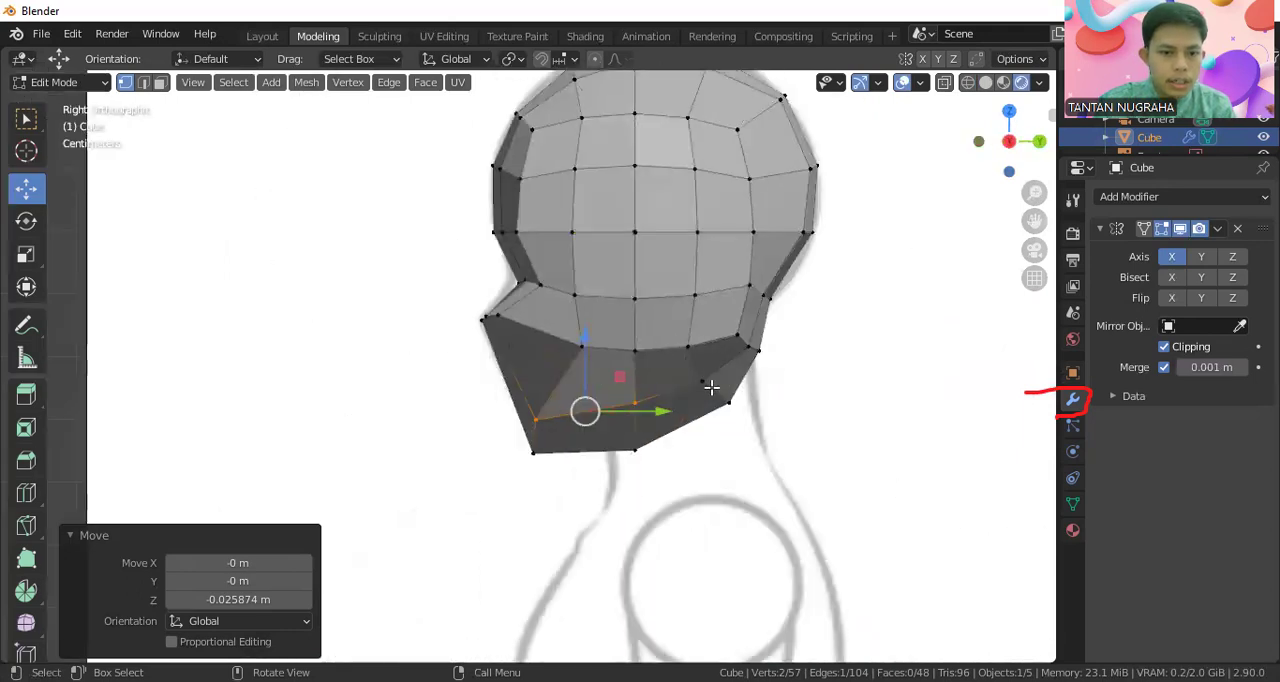
{"action": "middle_click_drag", "start_coordinate": [610, 412], "coordinate": [612, 260]}
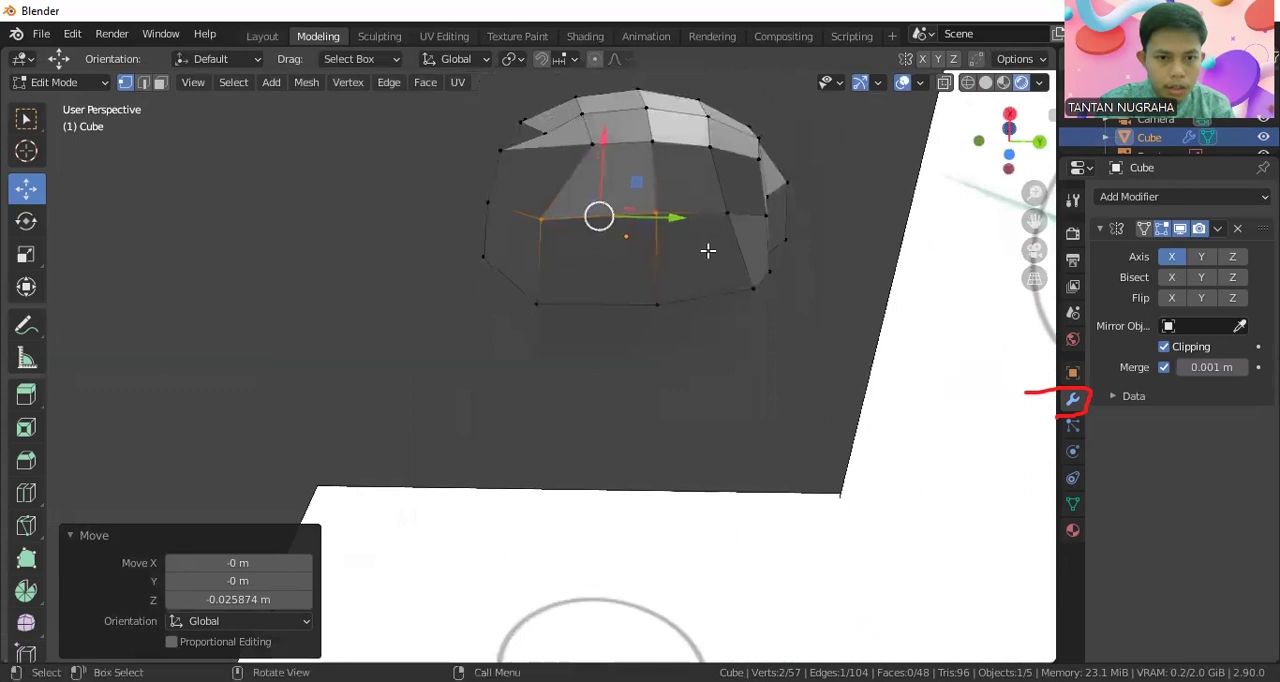
{"action": "left_click_drag", "start_coordinate": [708, 251], "coordinate": [744, 192]}
{"action": "middle_click_drag", "start_coordinate": [689, 263], "coordinate": [695, 356]}
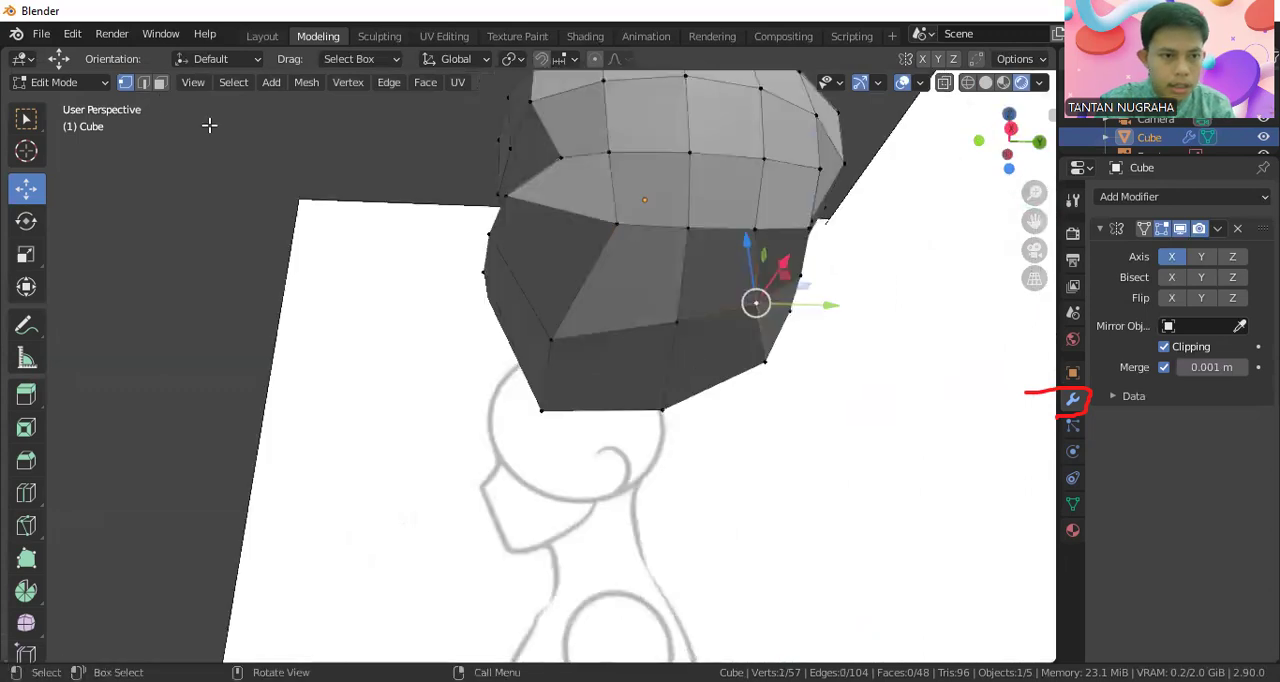
Select the face on the head's underside and extrude it about 0.161 m along its normal as the start of the neck
{"action": "left_click", "coordinate": [160, 82]}
{"action": "left_click", "coordinate": [678, 346]}
{"action": "middle_click_drag", "start_coordinate": [678, 346], "coordinate": [669, 464]}
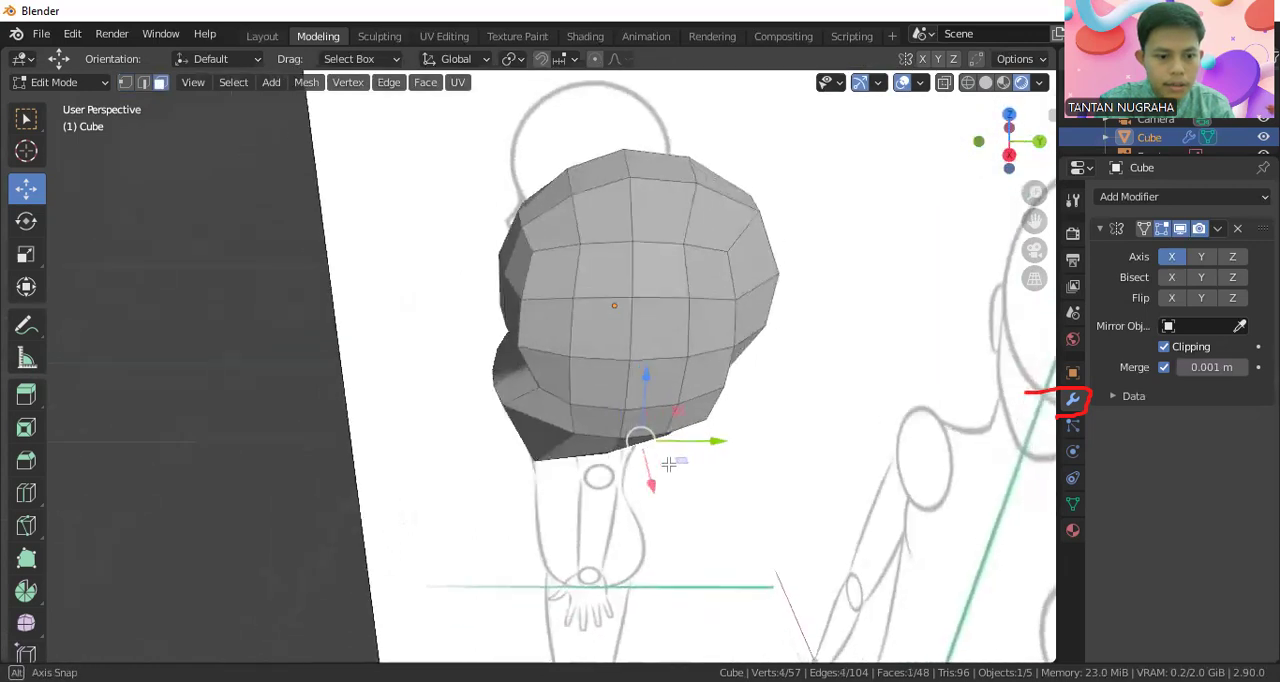
{"action": "key", "text": "KP_1"}
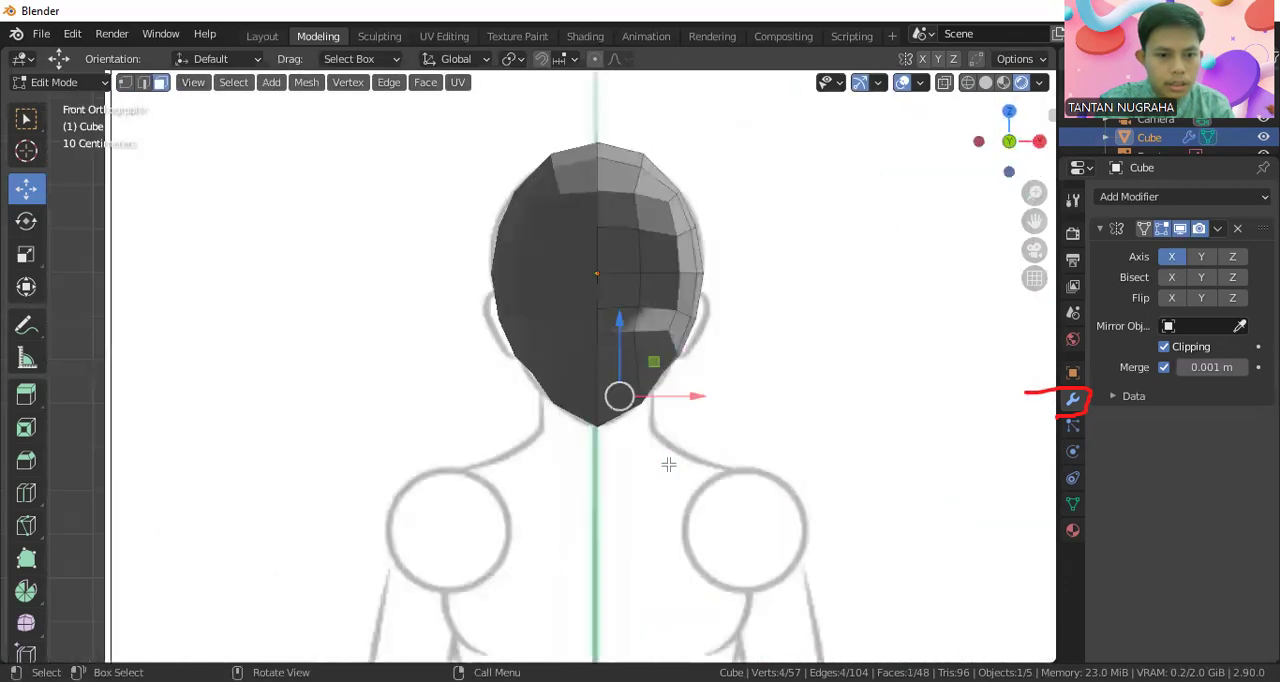
{"action": "key", "text": "e"}
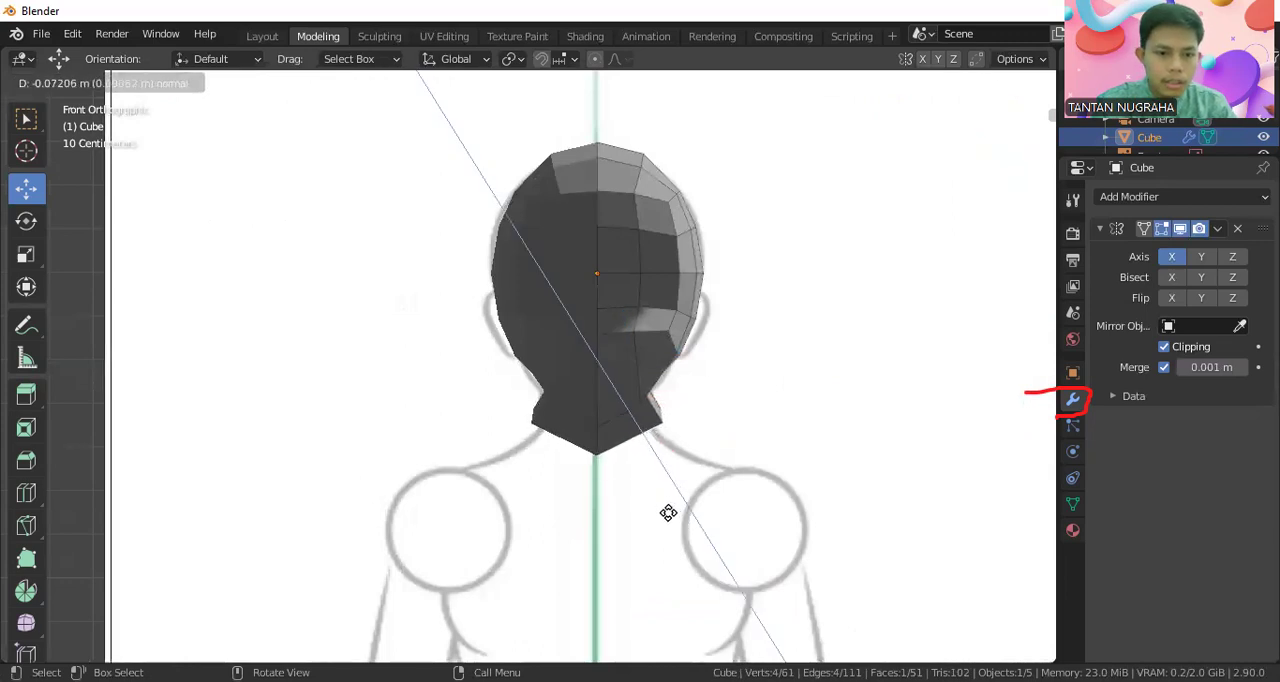
{"action": "left_click", "coordinate": [683, 533]}
{"action": "middle_click_drag", "start_coordinate": [702, 488], "coordinate": [431, 471]}
{"action": "key", "text": "KP_1"}
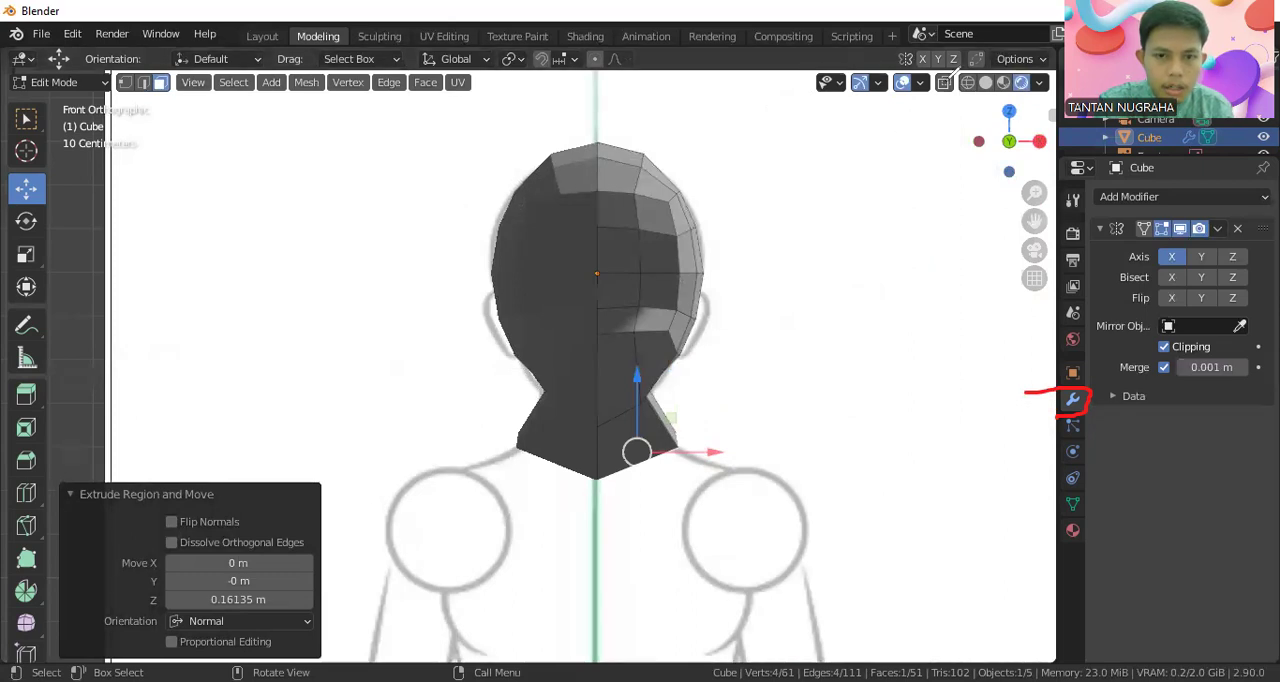
In wireframe vertex selection, move the neck extrusion's outer lower vertices inward onto the sketched neck, shifting the upper one about -0.011 m along X
{"action": "left_click_drag", "start_coordinate": [974, 102], "coordinate": [954, 70]}
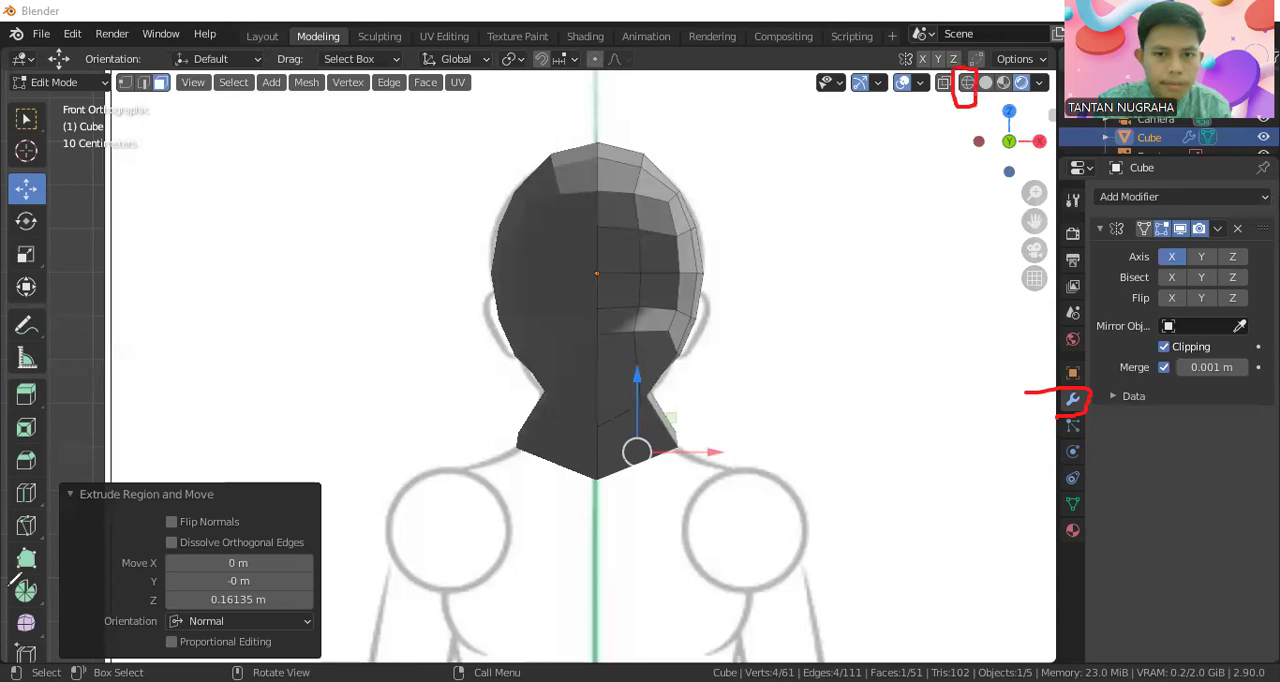
{"action": "left_click", "coordinate": [967, 84]}
{"action": "scroll", "coordinate": [695, 438], "scroll_direction": "up", "scroll_amount": 3}
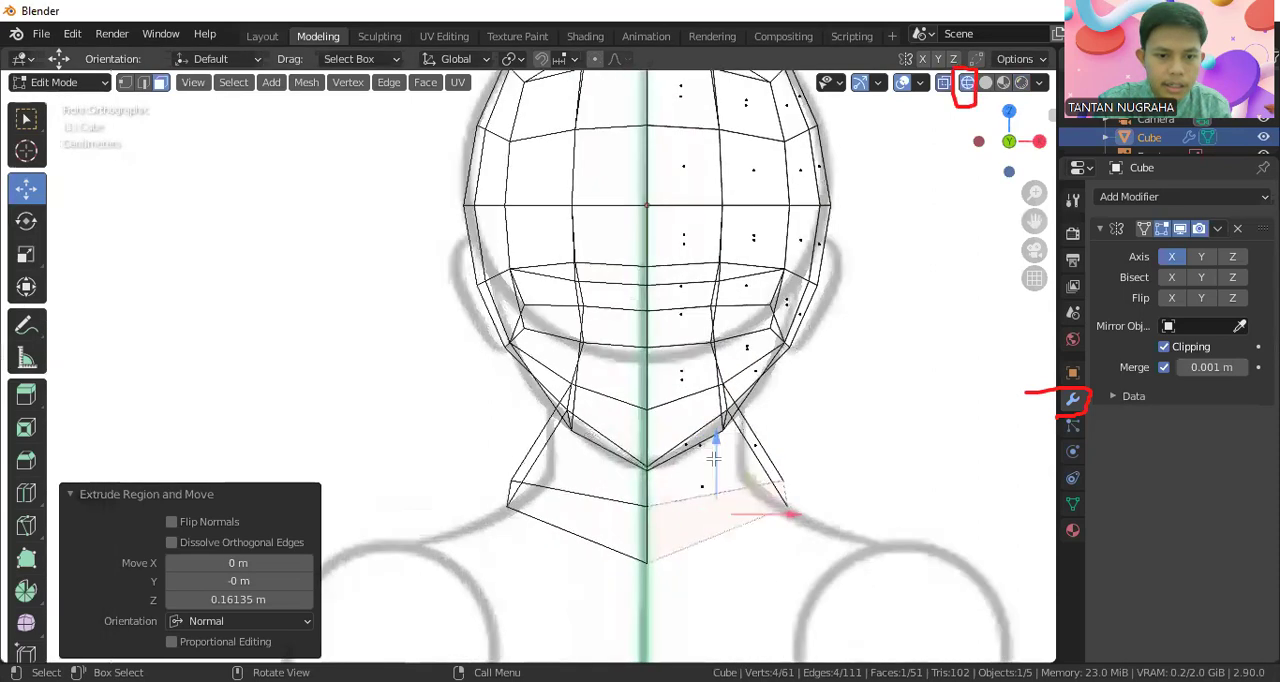
{"action": "left_click_drag", "start_coordinate": [757, 458], "coordinate": [800, 513]}
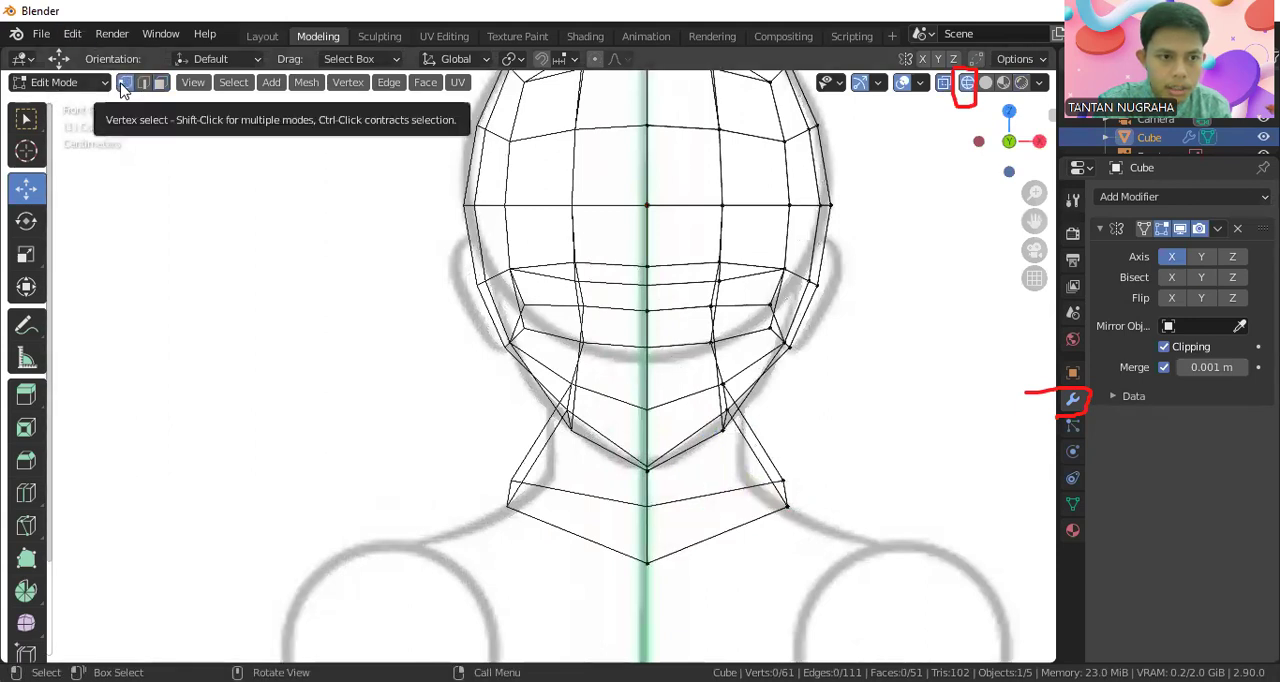
{"action": "left_click_drag", "start_coordinate": [757, 458], "coordinate": [830, 538]}
{"action": "left_click_drag", "start_coordinate": [828, 491], "coordinate": [775, 482]}
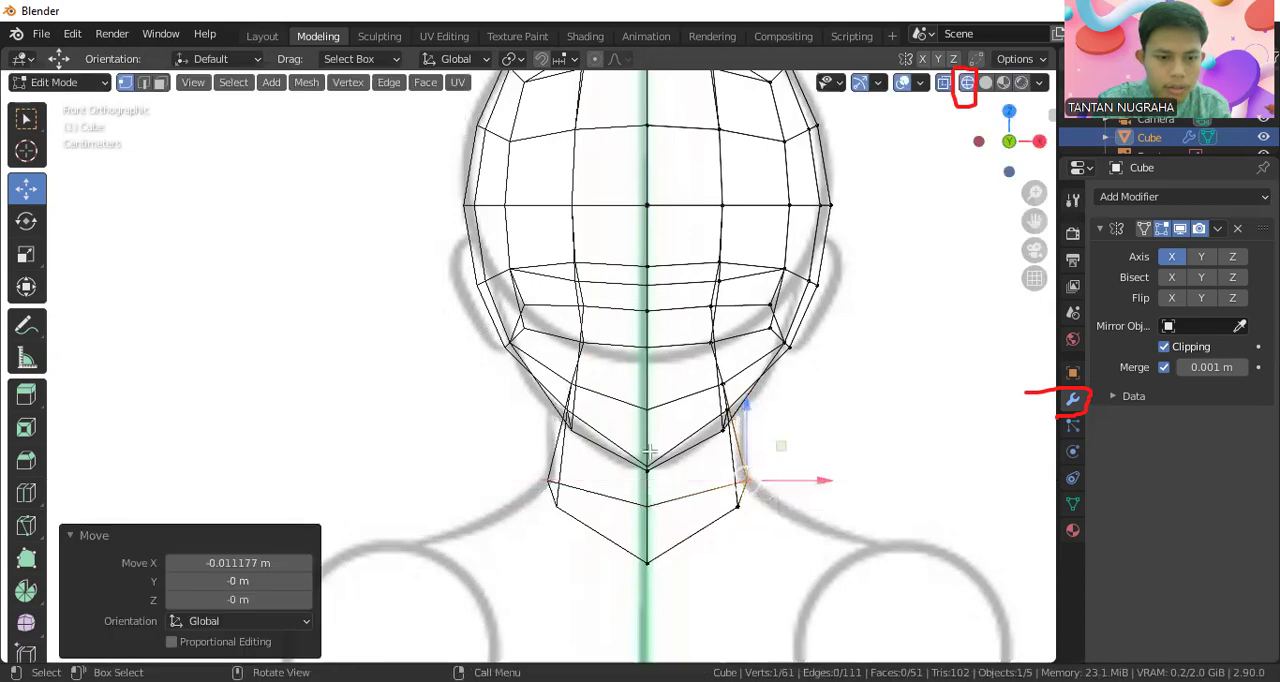
Select the two outer vertices where the neck meets the head and move them about 0.026 m along X onto the front sketch
{"action": "middle_click_drag", "start_coordinate": [778, 448], "coordinate": [767, 400]}
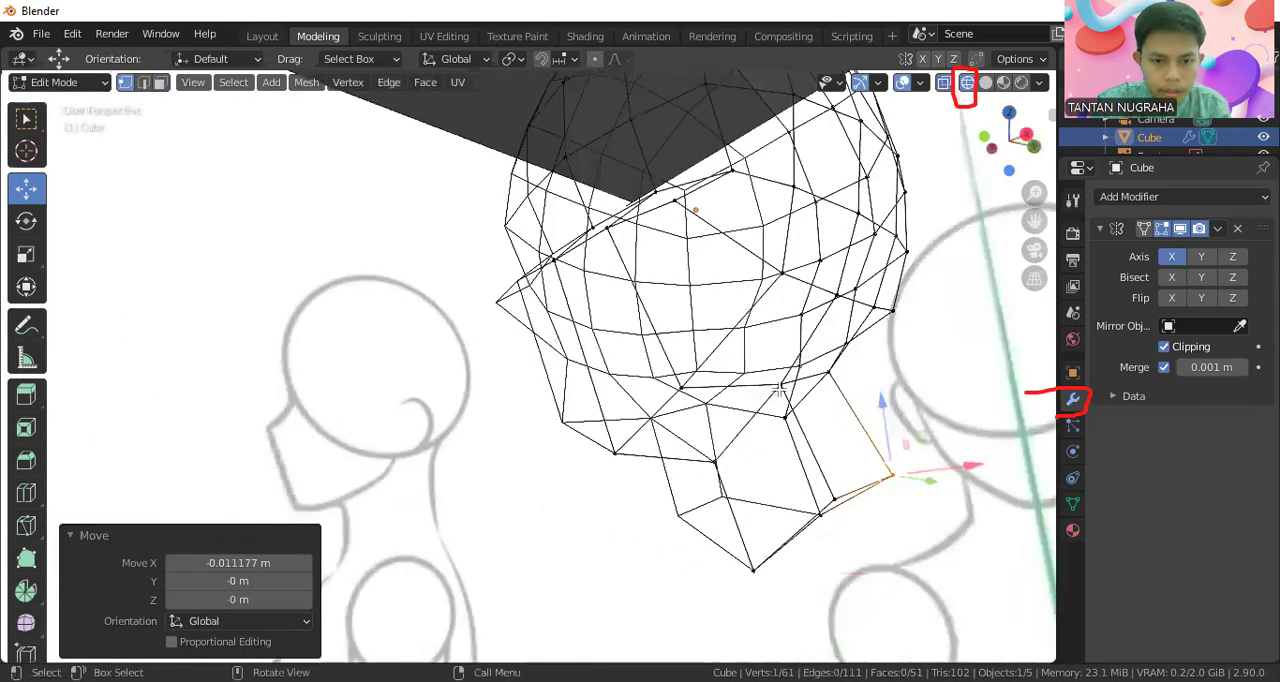
{"action": "left_click", "coordinate": [781, 387]}
{"action": "mouse_move", "coordinate": [931, 438]}
{"action": "middle_mouse_down"}
{"action": "mouse_move", "coordinate": [915, 440]}
{"action": "mouse_move", "coordinate": [931, 440]}
{"action": "middle_mouse_up"}
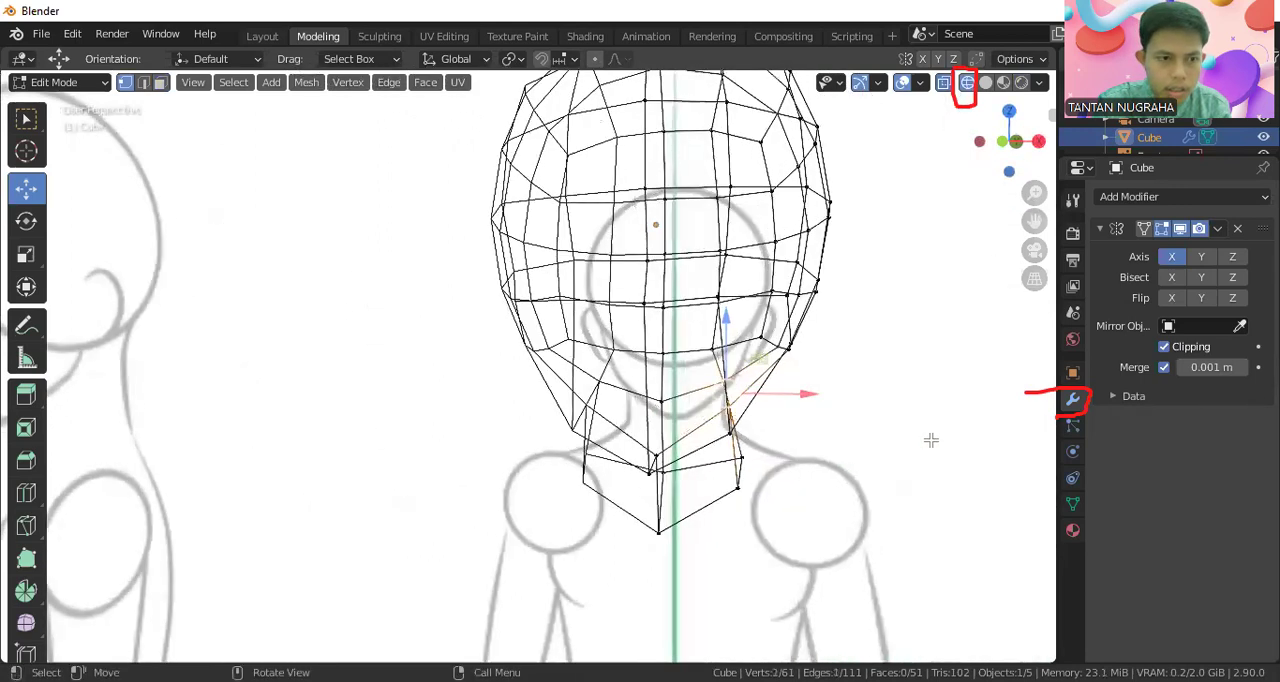
{"action": "left_click", "coordinate": [1022, 88]}
{"action": "middle_click_drag", "start_coordinate": [891, 327], "coordinate": [843, 293]}
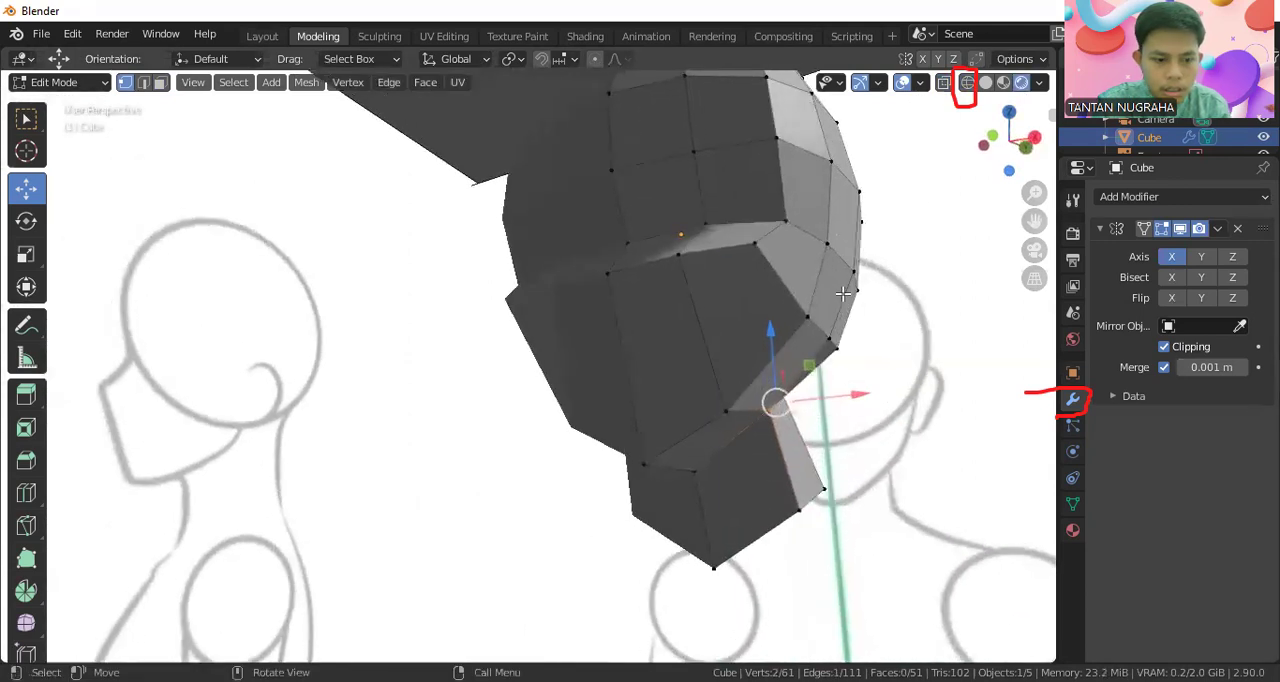
{"action": "key", "text": "KP_1"}
{"action": "left_click_drag", "start_coordinate": [803, 397], "coordinate": [825, 395]}
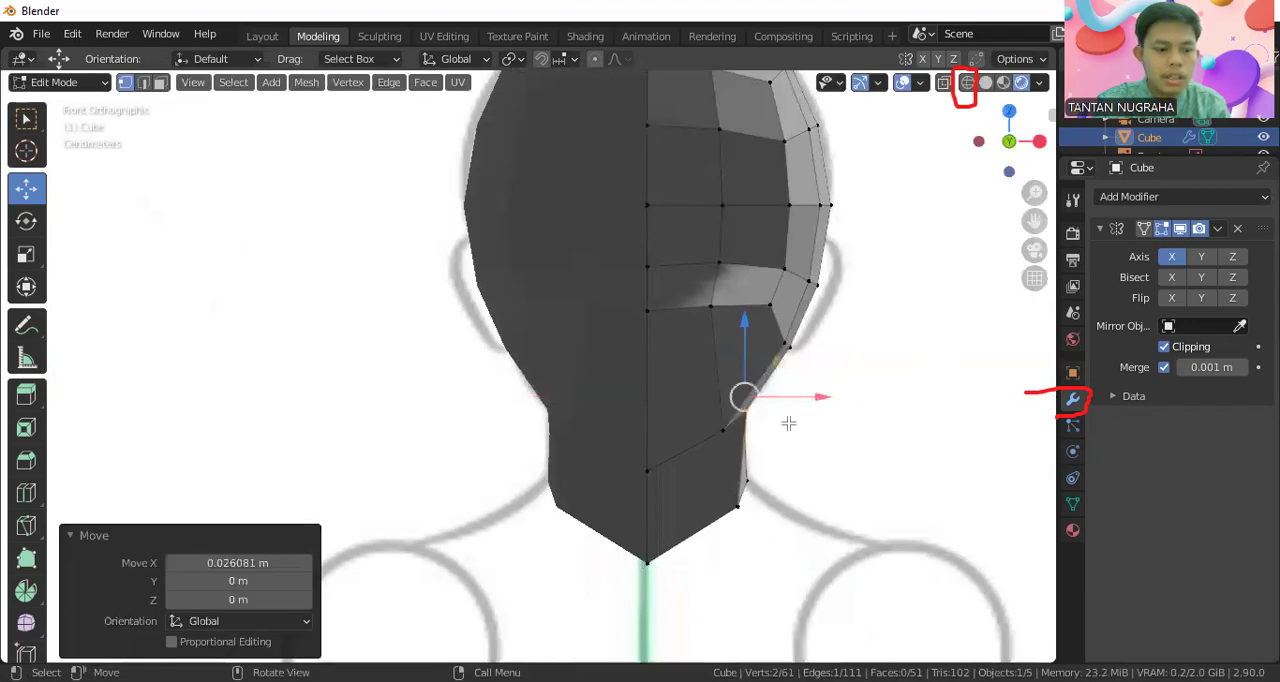
In the side view, move the two front vertices at the neck's upper end forward along Y toward the sketched throat
{"action": "scroll", "coordinate": [788, 423], "scroll_direction": "down", "scroll_amount": 2}
{"action": "middle_click_drag", "start_coordinate": [758, 494], "coordinate": [540, 433]}
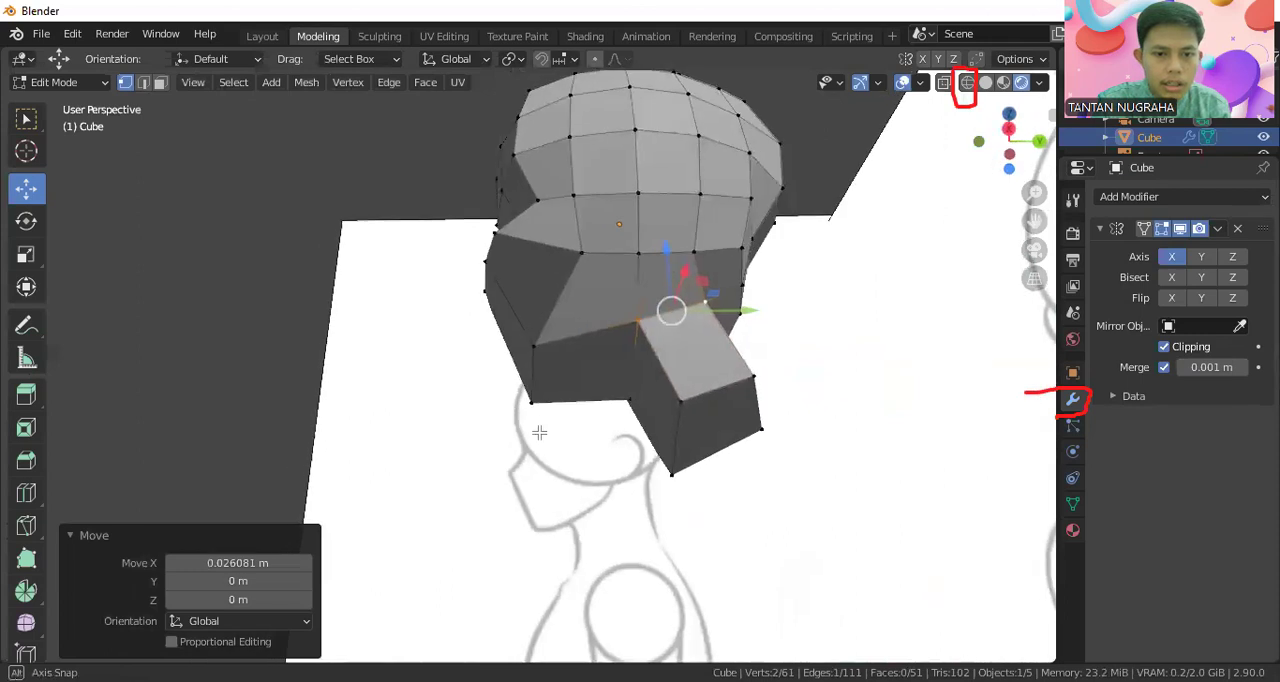
{"action": "key", "text": "KP_1"}
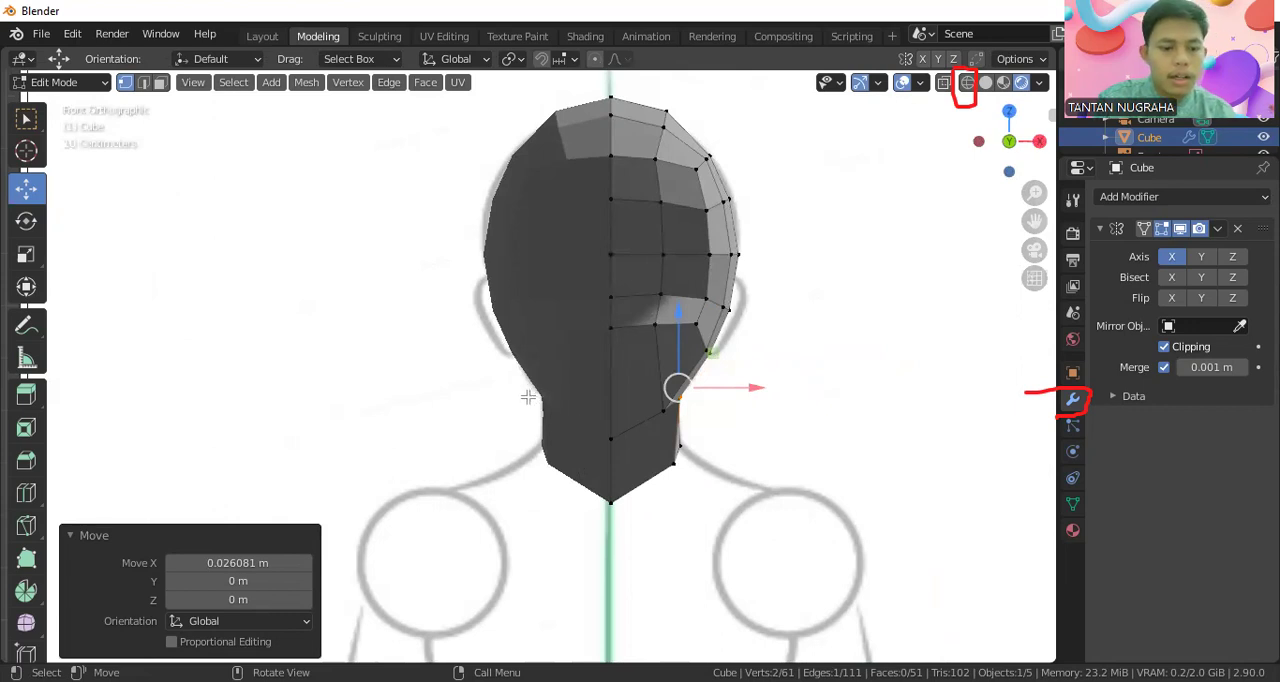
{"action": "key", "text": "KP_3"}
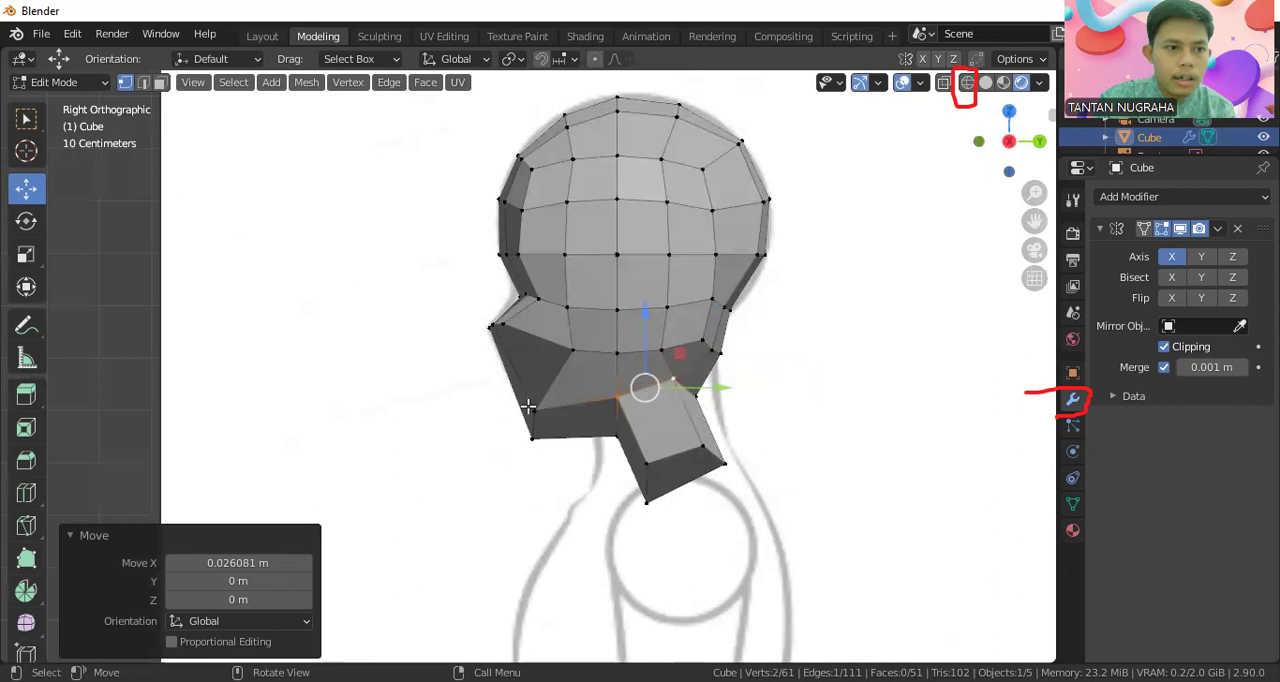
{"action": "middle_click_drag", "start_coordinate": [650, 440], "coordinate": [650, 300], "text": "shift"}
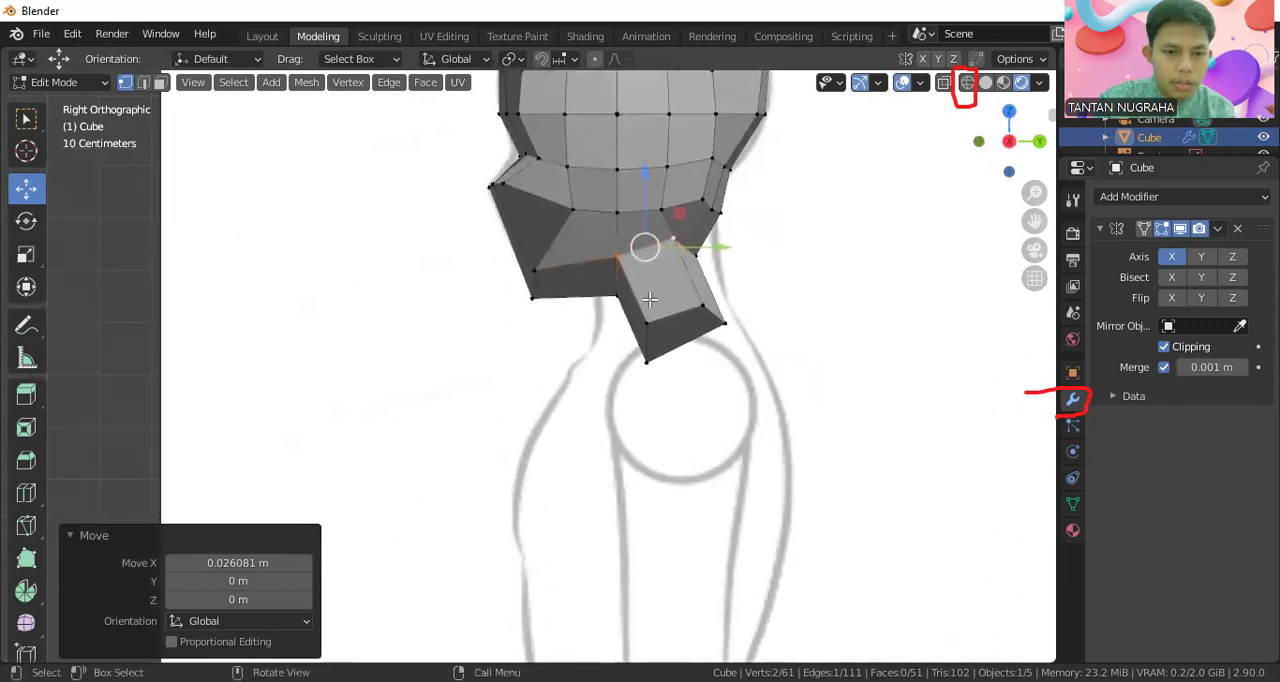
{"action": "scroll", "coordinate": [650, 300], "scroll_direction": "up", "scroll_amount": 2}
{"action": "left_click", "coordinate": [655, 261]}
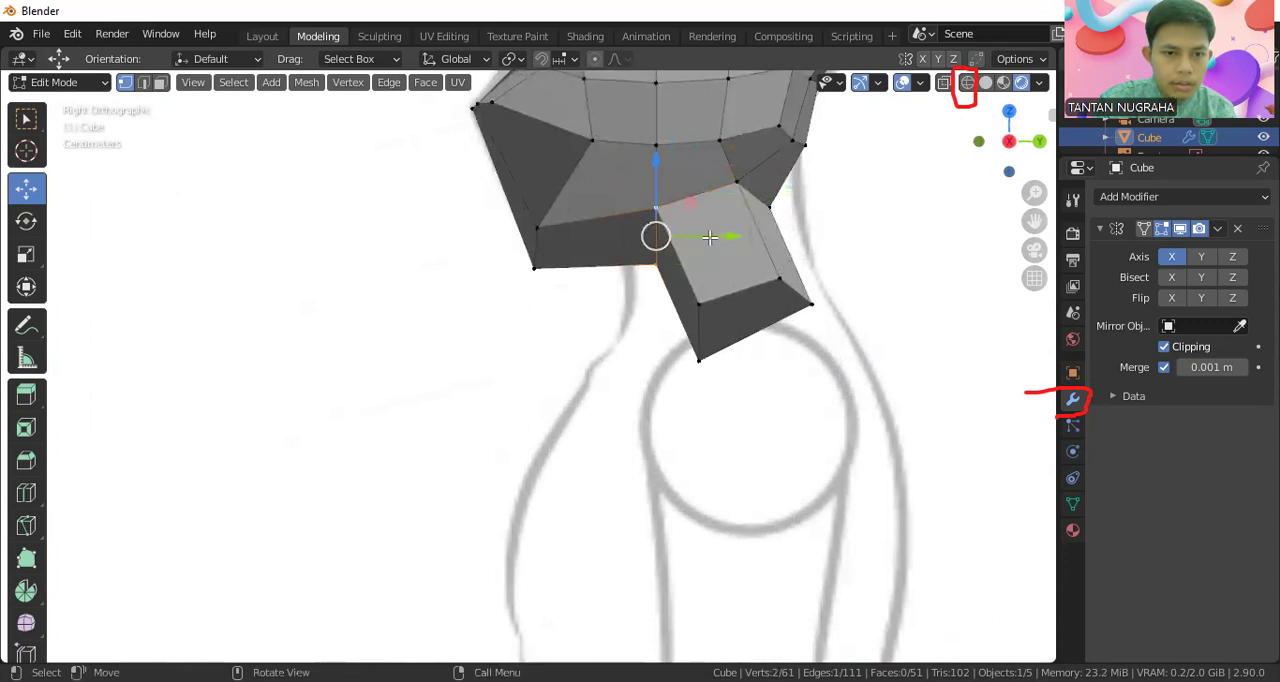
{"action": "left_click_drag", "start_coordinate": [709, 237], "coordinate": [686, 243]}
Move the neck's lower front vertices forward toward the sketched throat, shifting the centre one about -0.062 m along Y
{"action": "left_click_drag", "start_coordinate": [686, 291], "coordinate": [725, 393]}
{"action": "left_click_drag", "start_coordinate": [752, 335], "coordinate": [670, 334]}
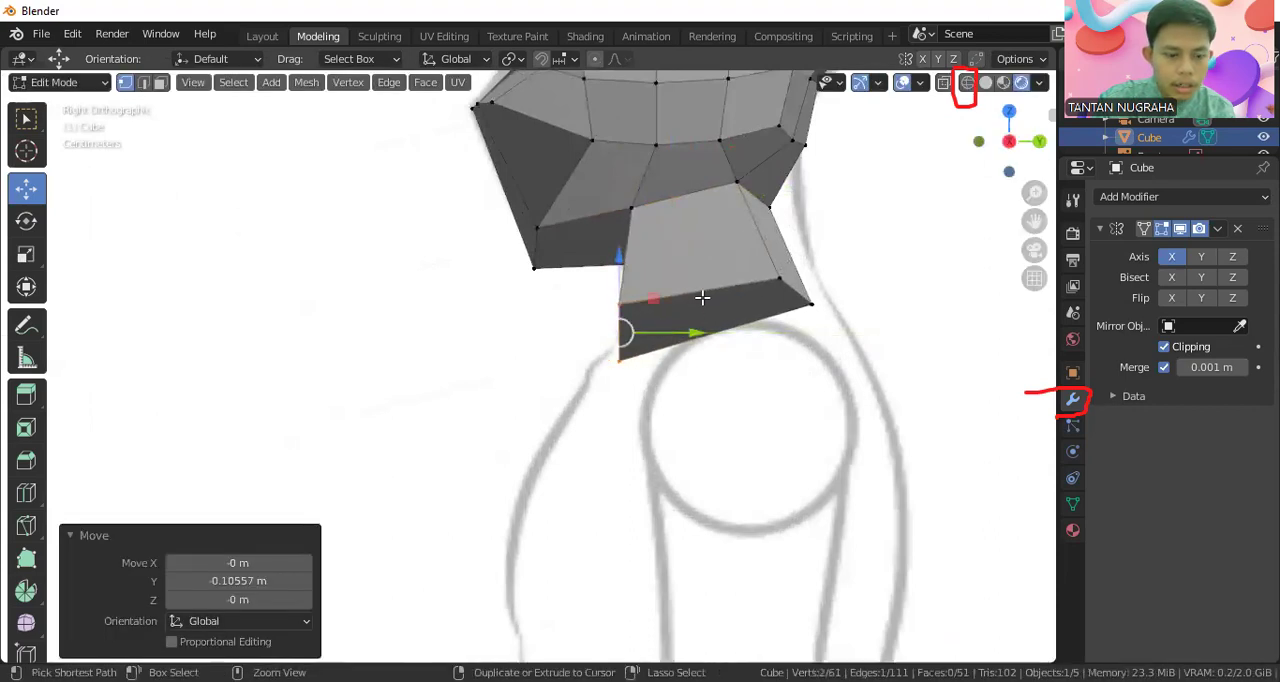
{"action": "key", "text": "ctrl+z"}
{"action": "left_click_drag", "start_coordinate": [726, 358], "coordinate": [667, 311]}
{"action": "left_click", "coordinate": [695, 307]}
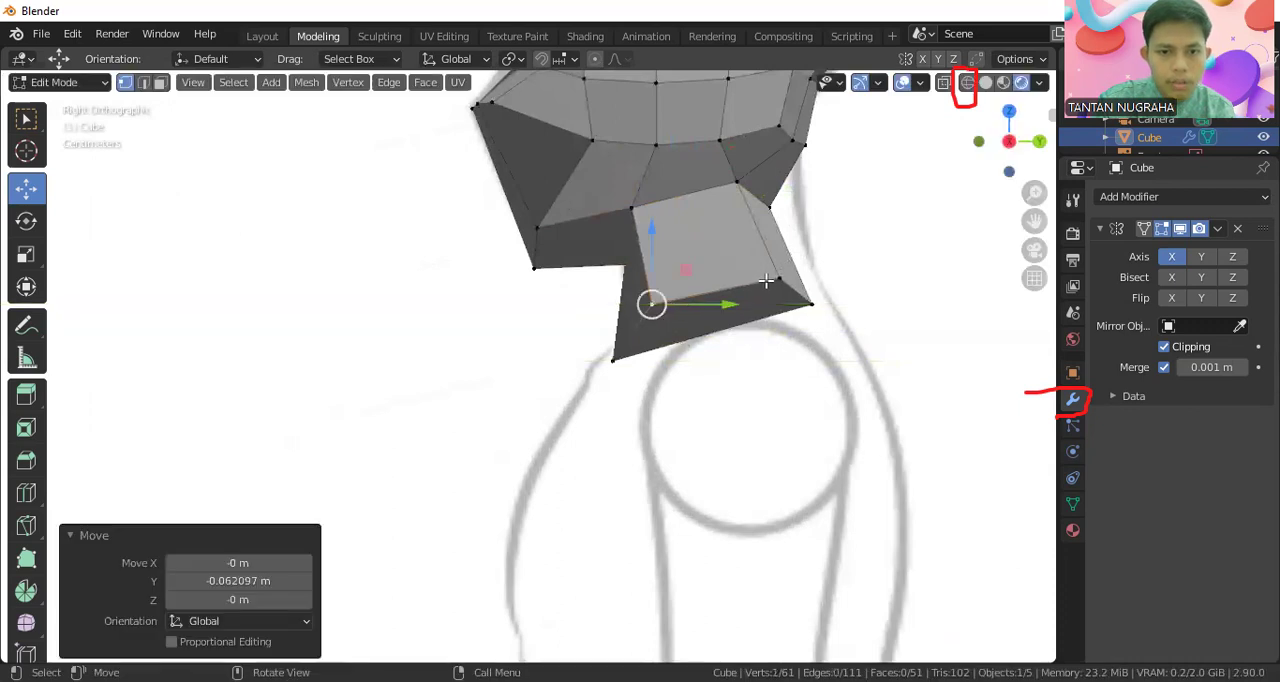
Move the neck's rear vertices back along Y: upper centre about 0.034 m, lower centre about 0.025 m, upper outer about 0.026 m
{"action": "left_click", "coordinate": [771, 211]}
{"action": "mouse_move", "coordinate": [804, 208]}
{"action": "left_mouse_down"}
{"action": "mouse_move", "coordinate": [838, 203]}
{"action": "mouse_move", "coordinate": [825, 205]}
{"action": "left_mouse_up"}
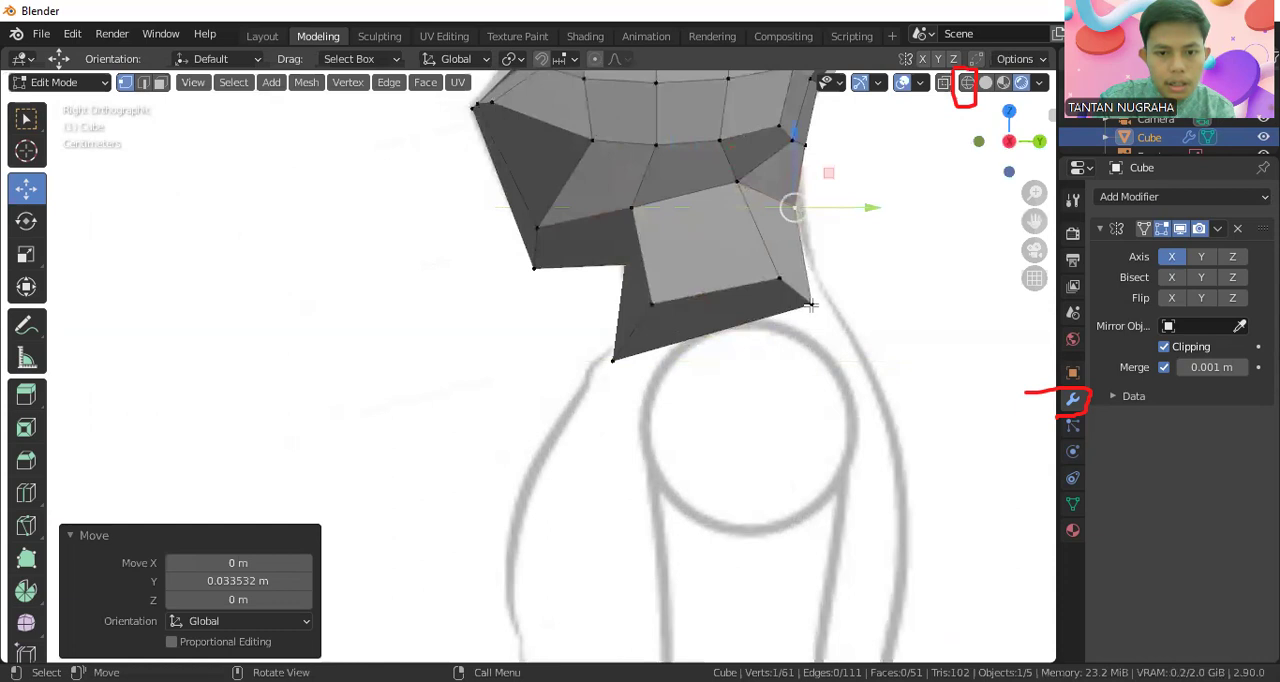
{"action": "left_click", "coordinate": [810, 305]}
{"action": "left_click_drag", "start_coordinate": [848, 297], "coordinate": [865, 297]}
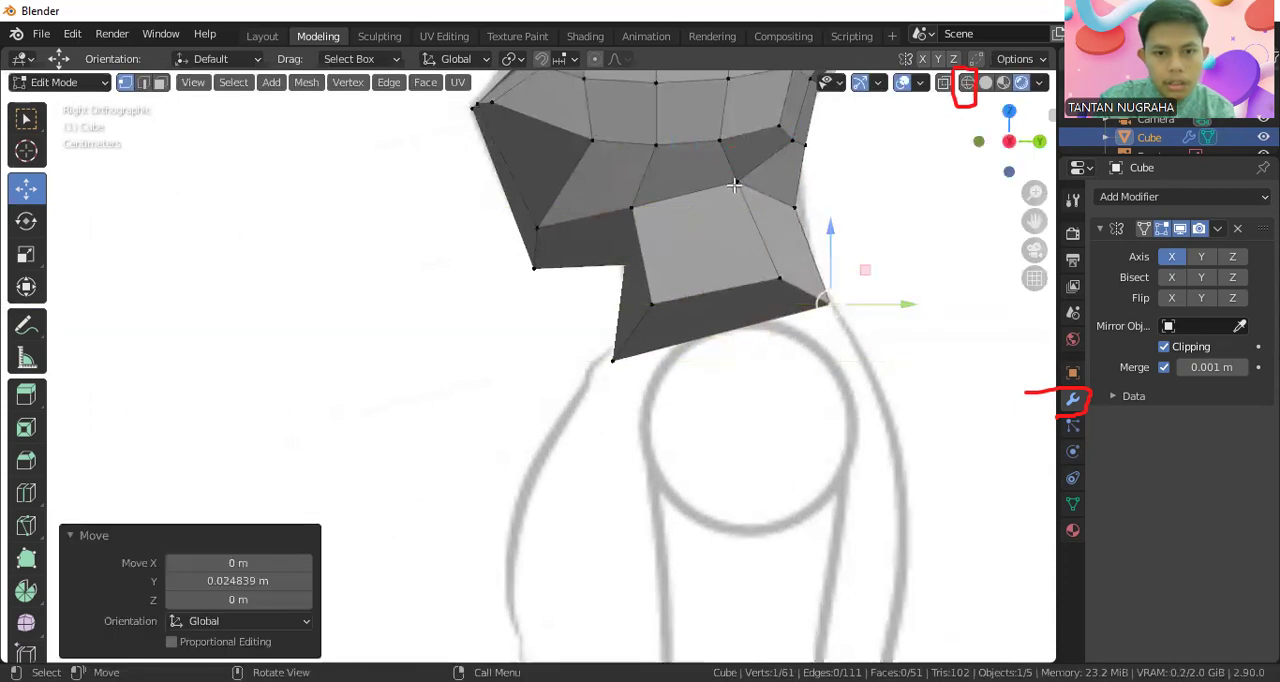
{"action": "left_click", "coordinate": [737, 181]}
{"action": "left_click_drag", "start_coordinate": [815, 181], "coordinate": [836, 181]}
{"action": "mouse_move", "coordinate": [783, 237]}
{"action": "middle_mouse_down"}
{"action": "mouse_move", "coordinate": [814, 263]}
{"action": "mouse_move", "coordinate": [760, 260]}
{"action": "mouse_move", "coordinate": [656, 297]}
{"action": "mouse_move", "coordinate": [600, 286]}
{"action": "mouse_move", "coordinate": [709, 309]}
{"action": "mouse_move", "coordinate": [667, 333]}
{"action": "mouse_move", "coordinate": [614, 331]}
{"action": "mouse_move", "coordinate": [839, 316]}
{"action": "middle_mouse_up"}
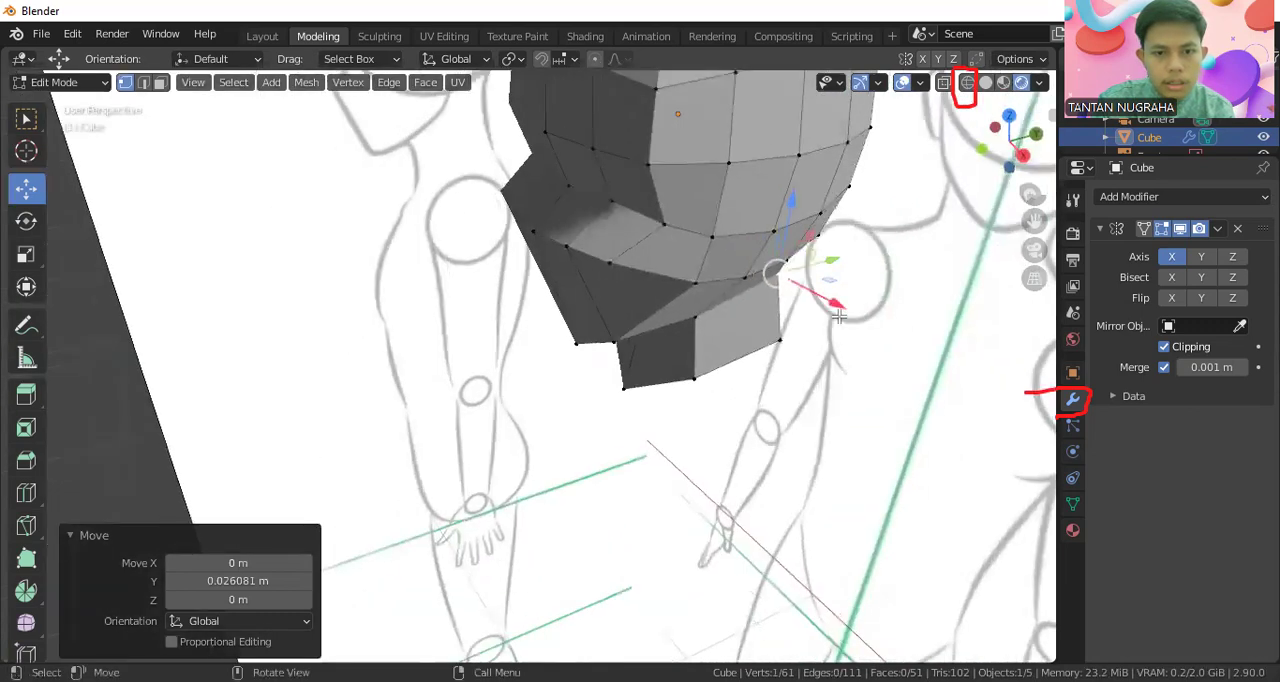
Switch to face selection, select the face on the neck's underside and return to the front view
{"action": "scroll", "coordinate": [839, 316], "scroll_direction": "down", "scroll_amount": 4}
{"action": "key", "text": "KP_1"}
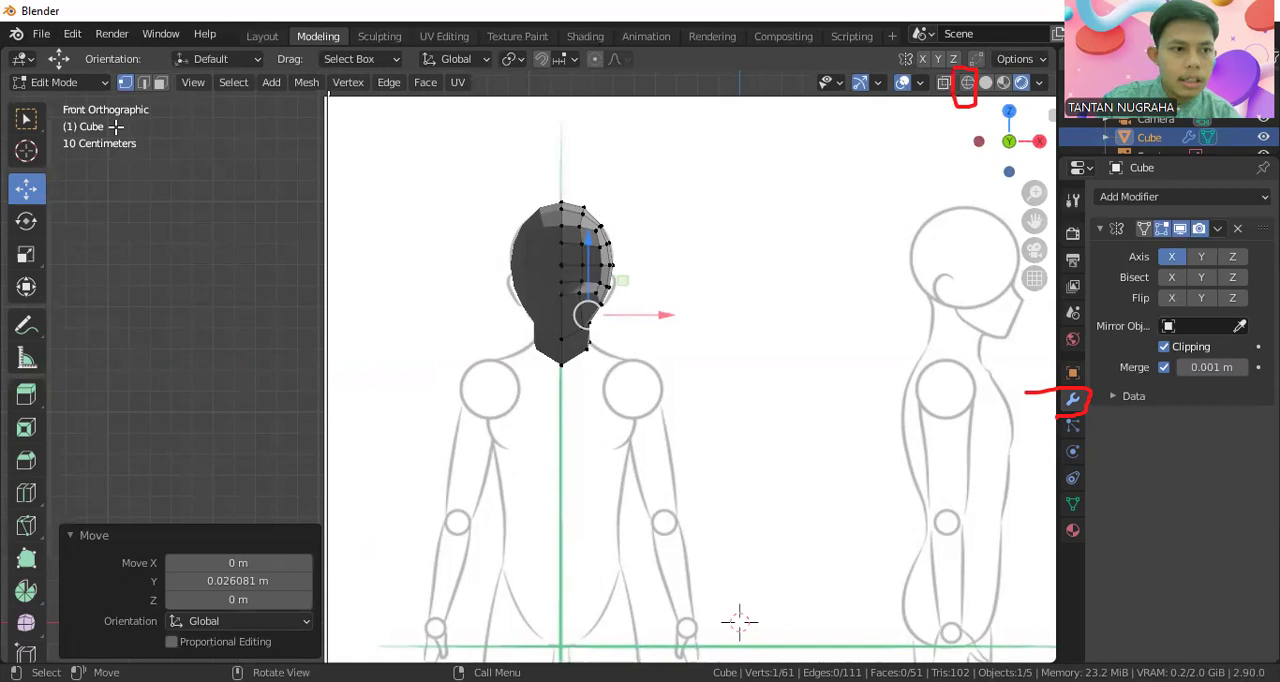
{"action": "left_click", "coordinate": [160, 83]}
{"action": "mouse_move", "coordinate": [668, 412]}
{"action": "middle_mouse_down", "text": "shift"}
{"action": "mouse_move", "coordinate": [668, 276]}
{"action": "mouse_move", "coordinate": [601, 234]}
{"action": "mouse_move", "coordinate": [582, 241]}
{"action": "mouse_move", "coordinate": [623, 289]}
{"action": "mouse_move", "coordinate": [663, 303]}
{"action": "middle_mouse_up", "text": "shift"}
{"action": "left_click", "coordinate": [590, 235]}
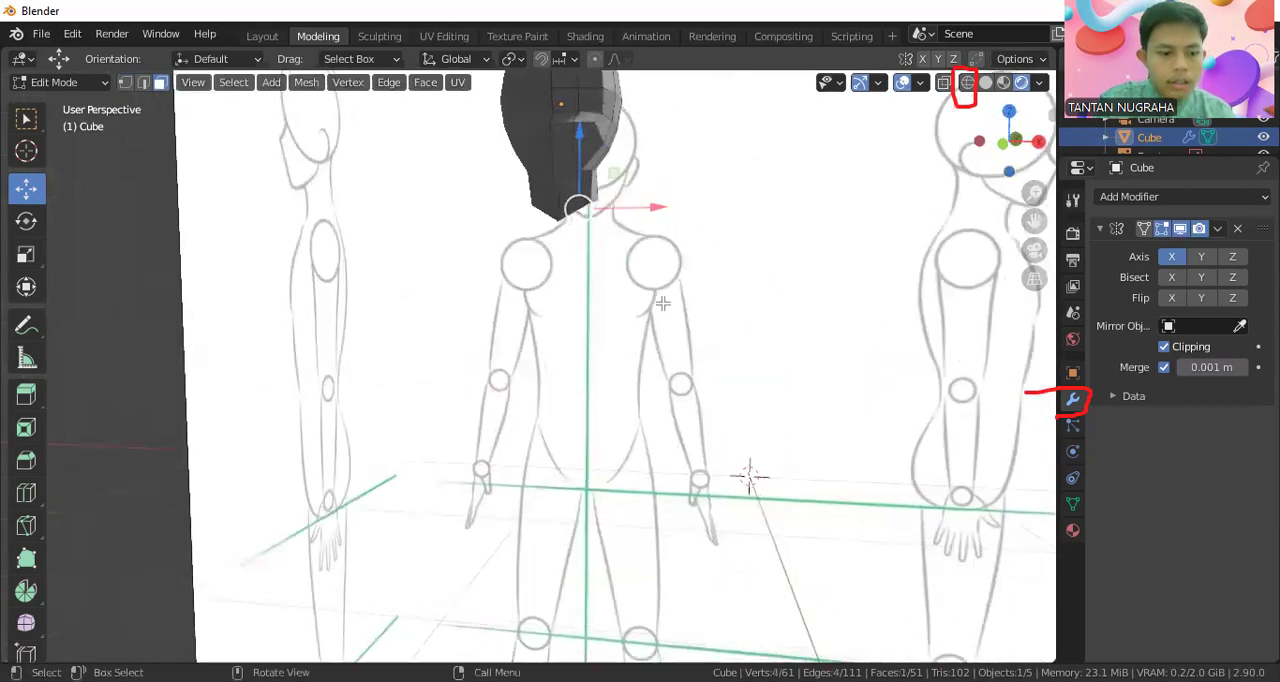
{"action": "key", "text": "KP_1"}
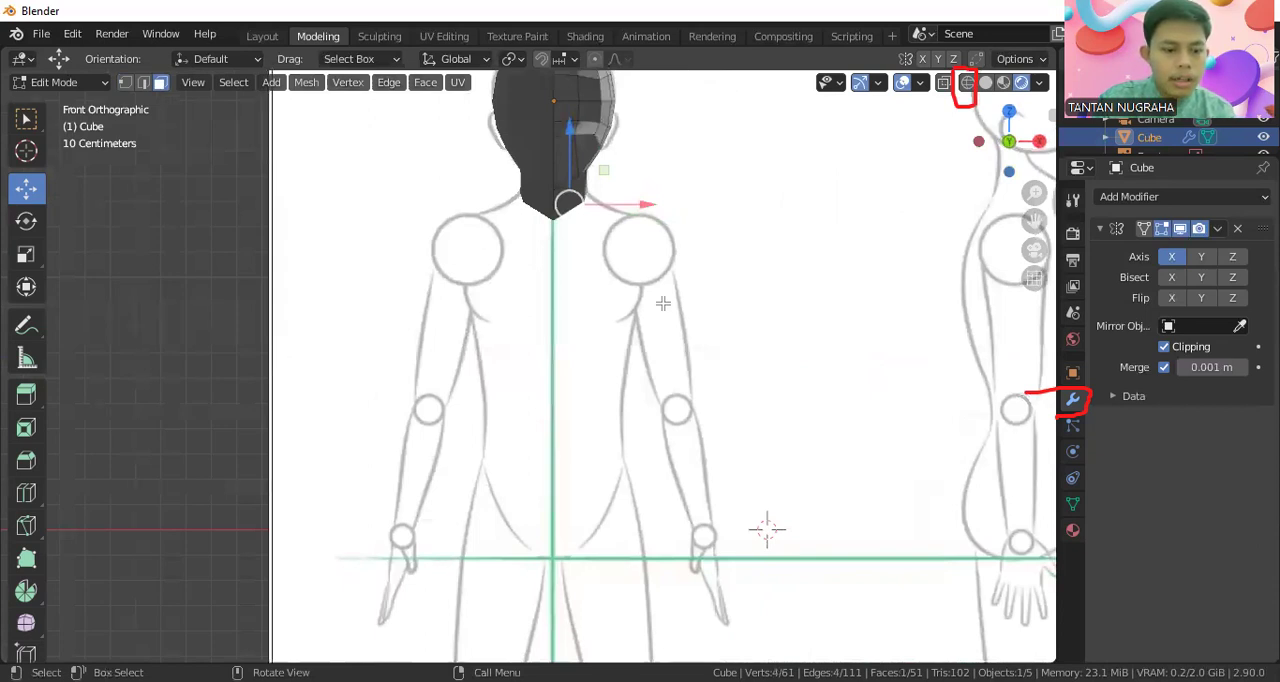
{"action": "key", "text": "e"}
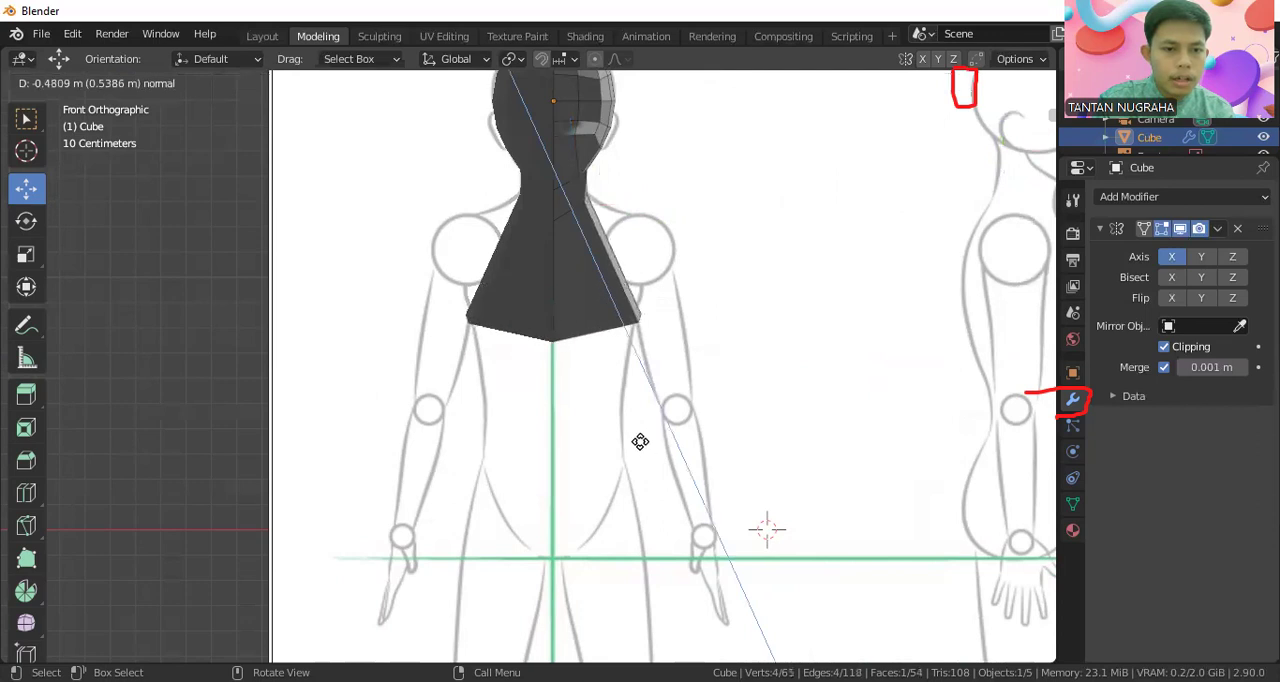
{"action": "left_click", "coordinate": [635, 425]}
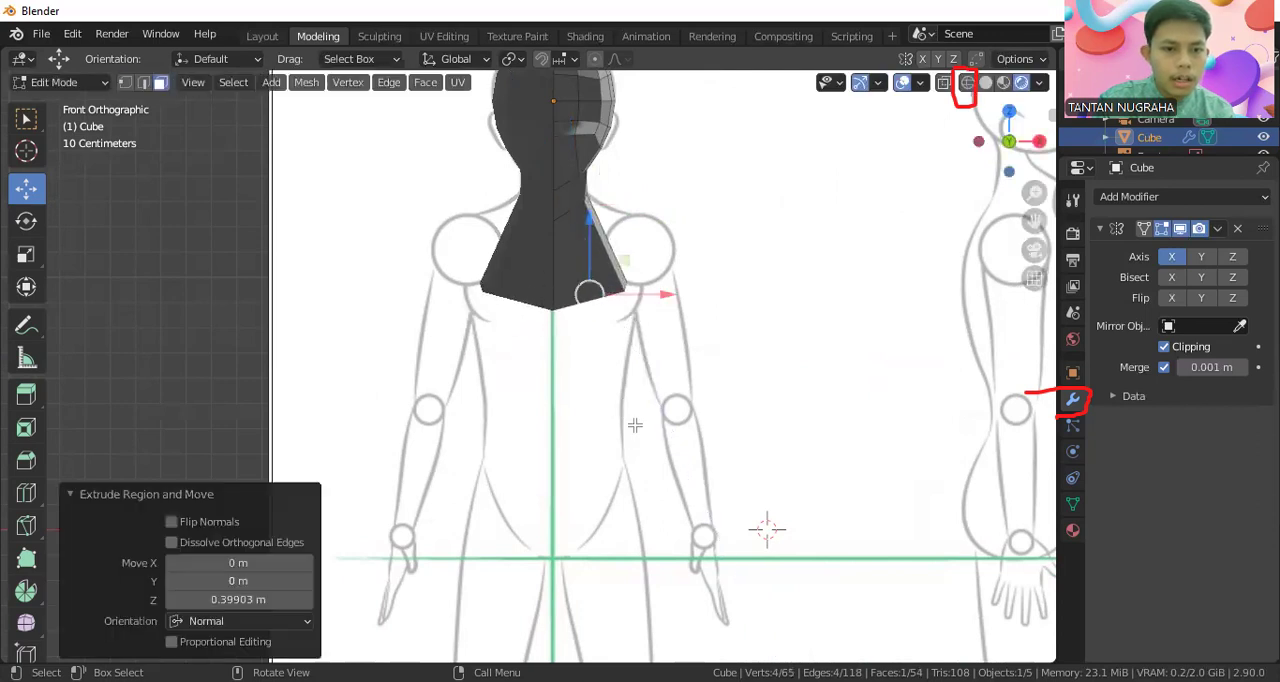
{"action": "key", "text": "e"}
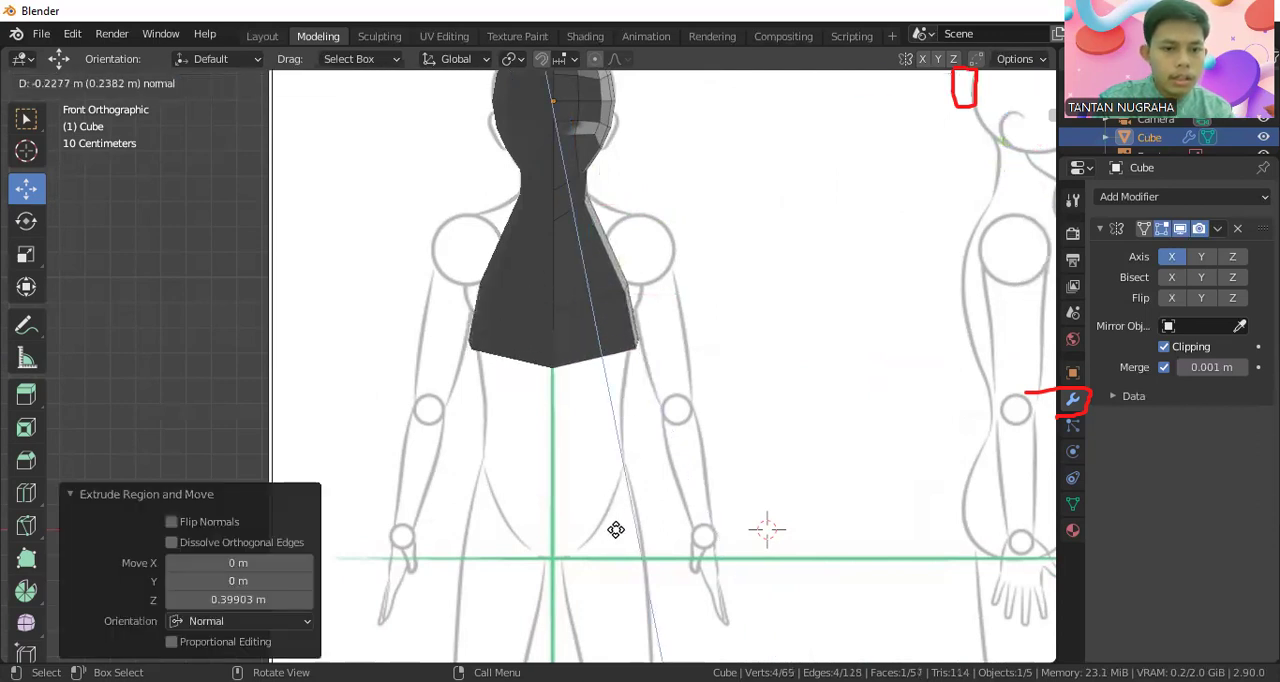
{"action": "left_click", "coordinate": [608, 515]}
{"action": "key", "text": "e"}
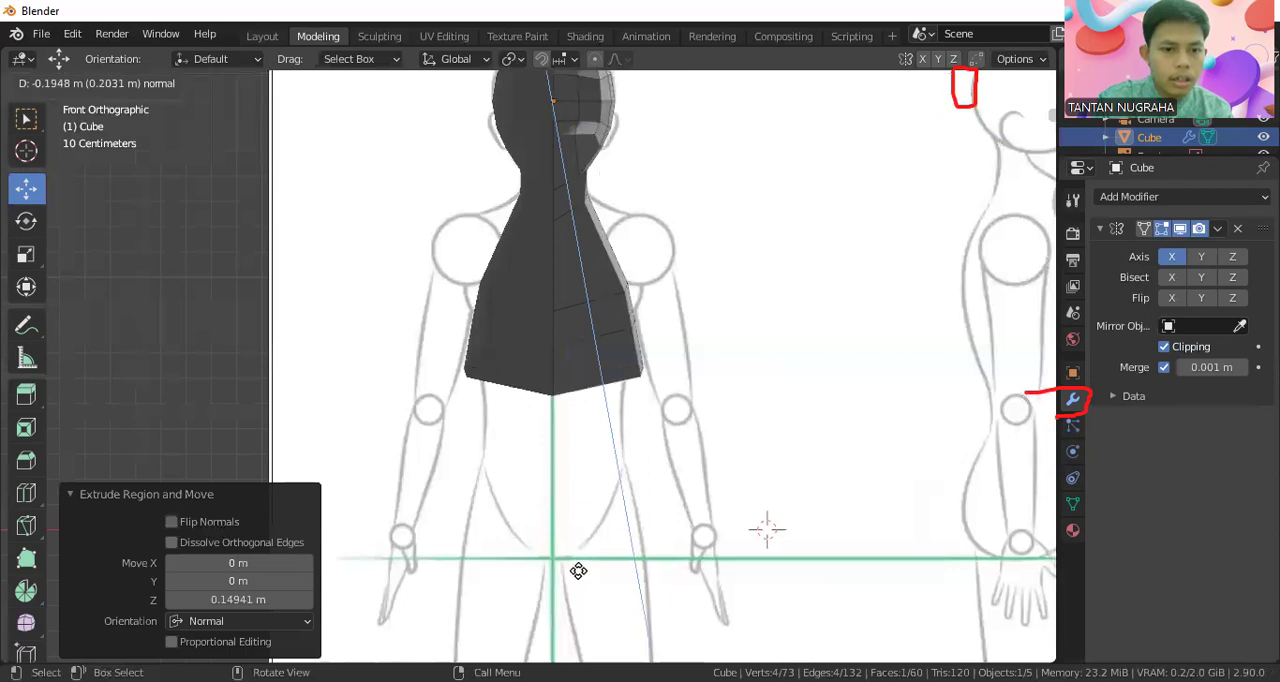
{"action": "left_click", "coordinate": [578, 571]}
{"action": "key", "text": "ctrl+z"}
{"action": "key", "text": "ctrl+z"}
{"action": "key", "text": "ctrl+z"}
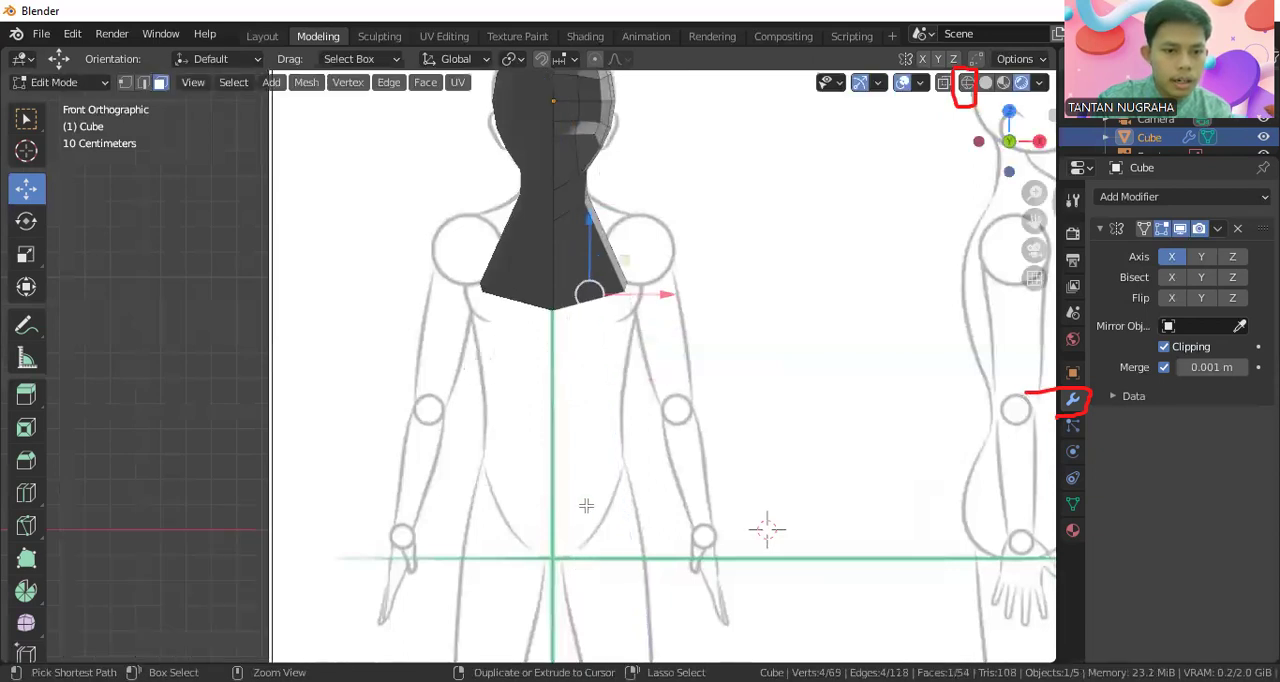
Extrude the neck's bottom face along its normal twice, about 0.192 m and 0.160 m, to start the upper torso
{"action": "key", "text": "e"}
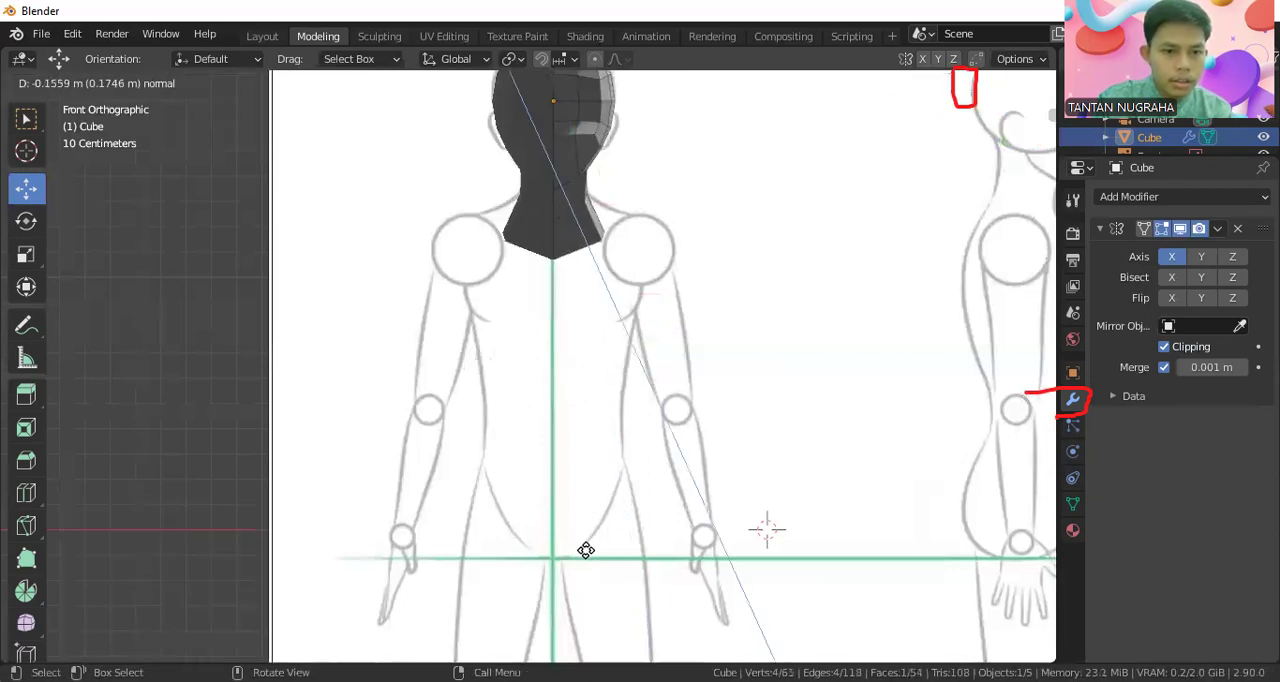
{"action": "left_click", "coordinate": [585, 558]}
{"action": "key", "text": "e"}
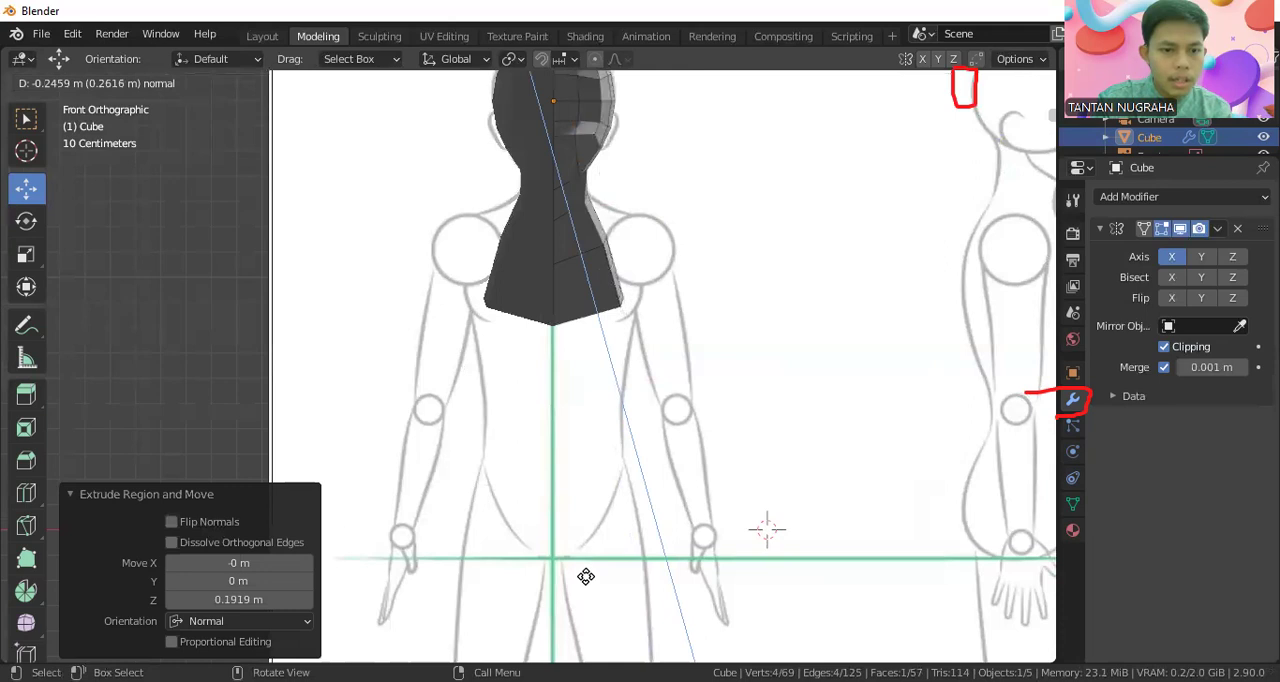
{"action": "left_click", "coordinate": [1165, 550]}
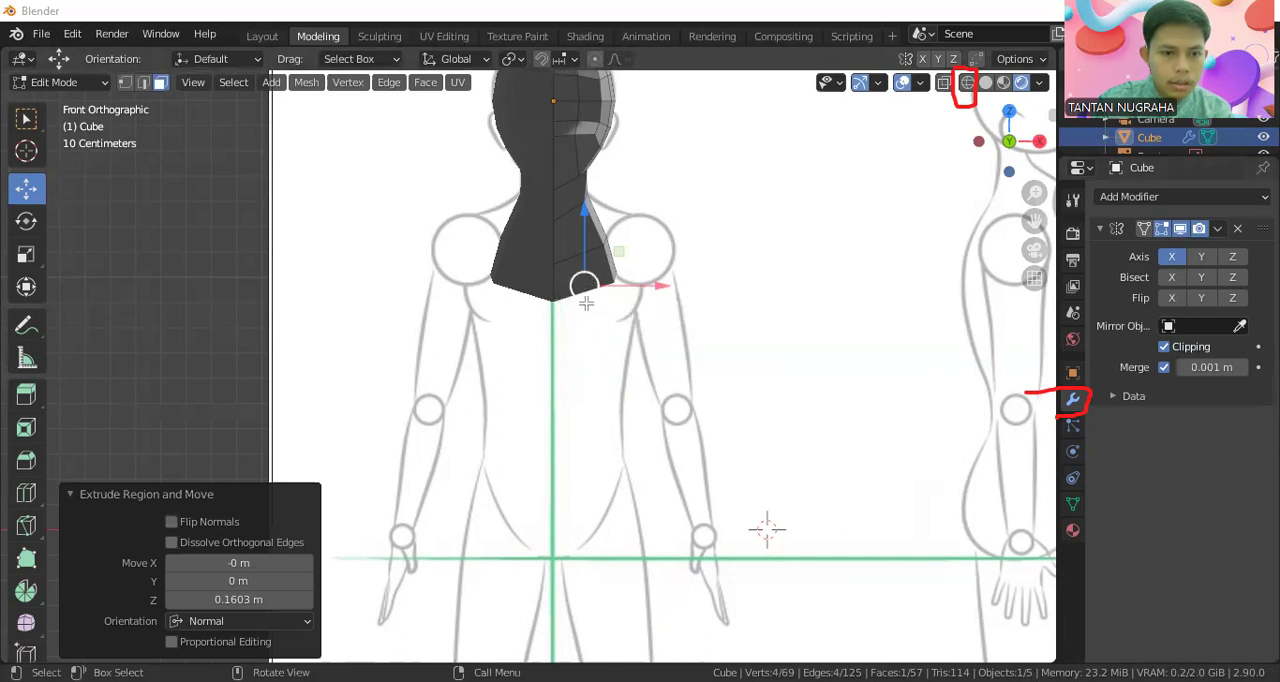
{"action": "middle_click_drag", "start_coordinate": [629, 348], "coordinate": [627, 313]}
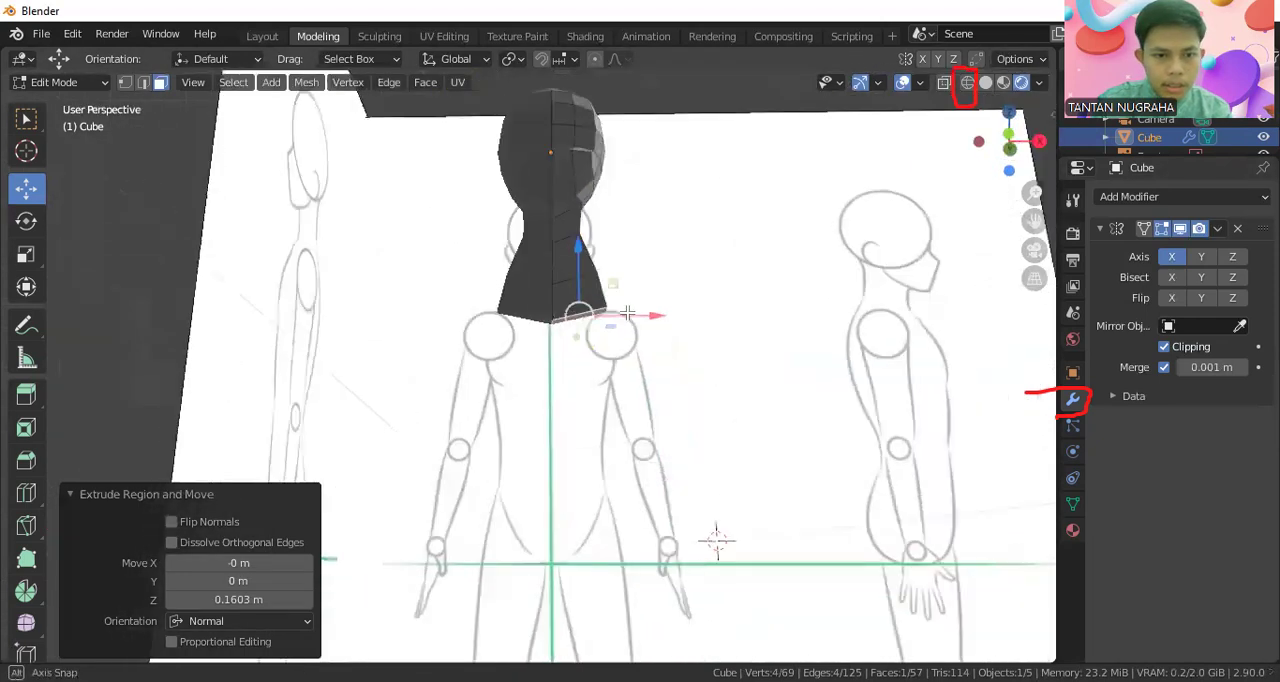
{"action": "key", "text": "e"}
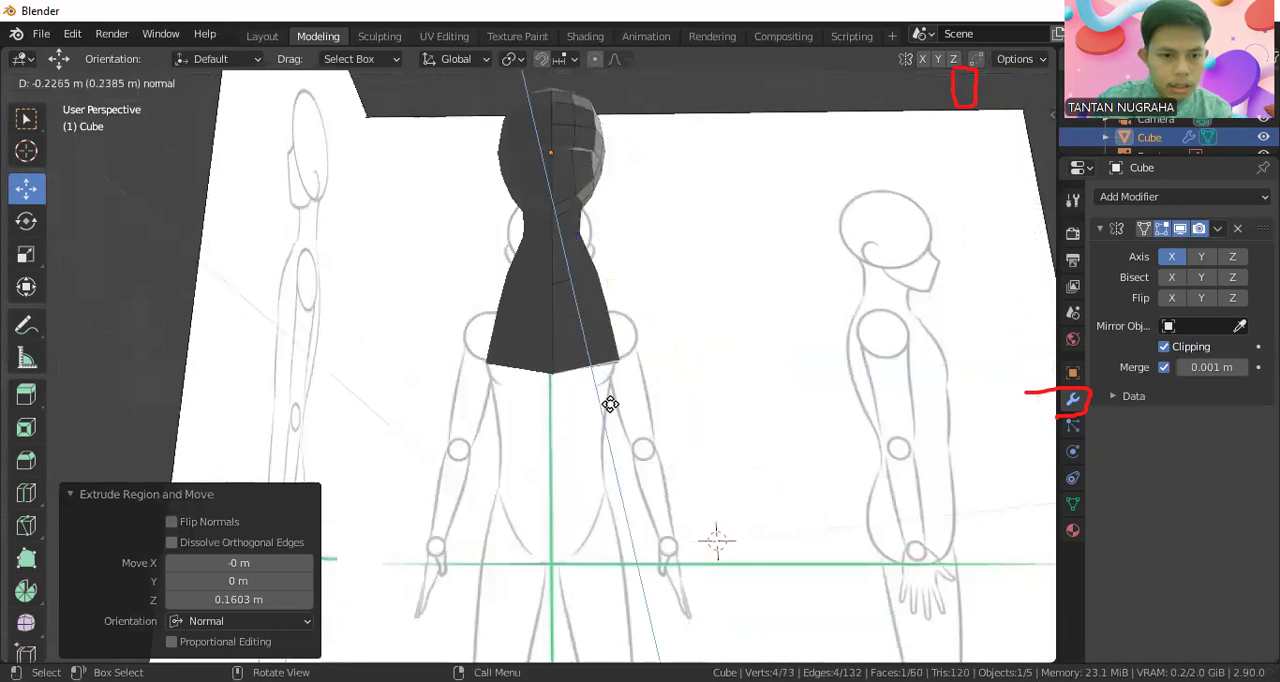
{"action": "left_click", "coordinate": [610, 403]}
{"action": "key", "text": "ctrl+z"}
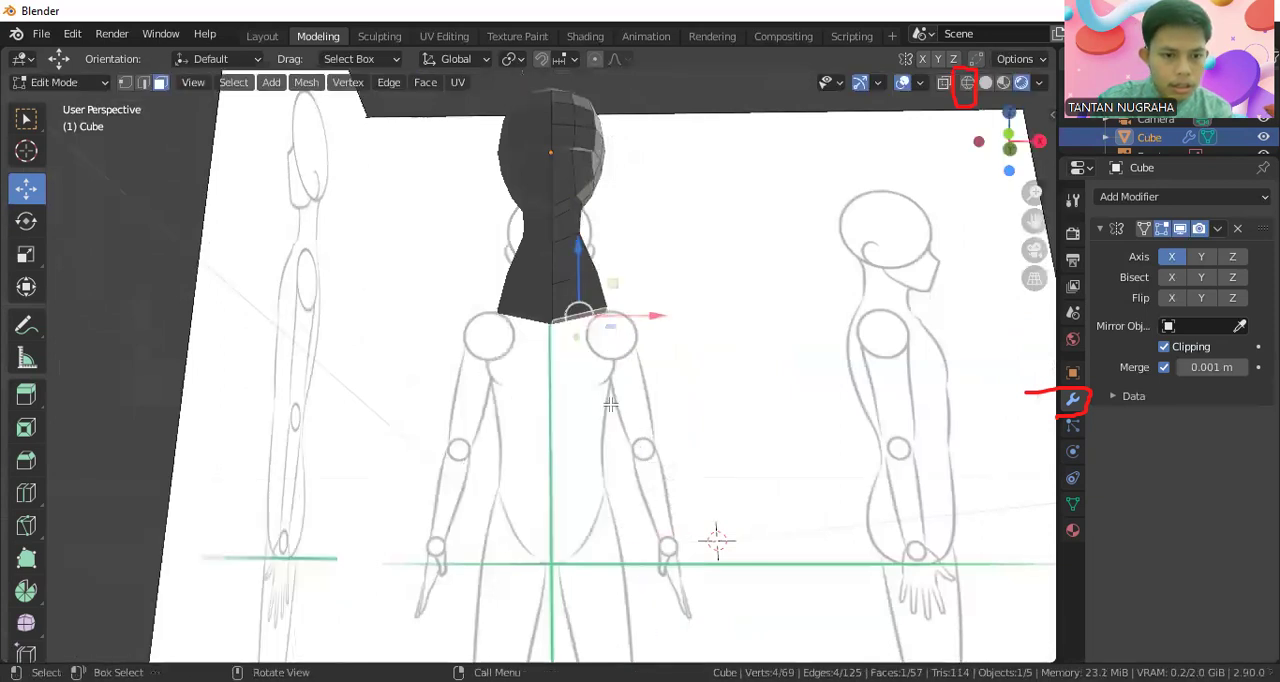
In the front view, extrude the torso's bottom face along its normal three times, about 0.277 m, 0.272 m and 0.455 m
{"action": "key", "text": "KP_1"}
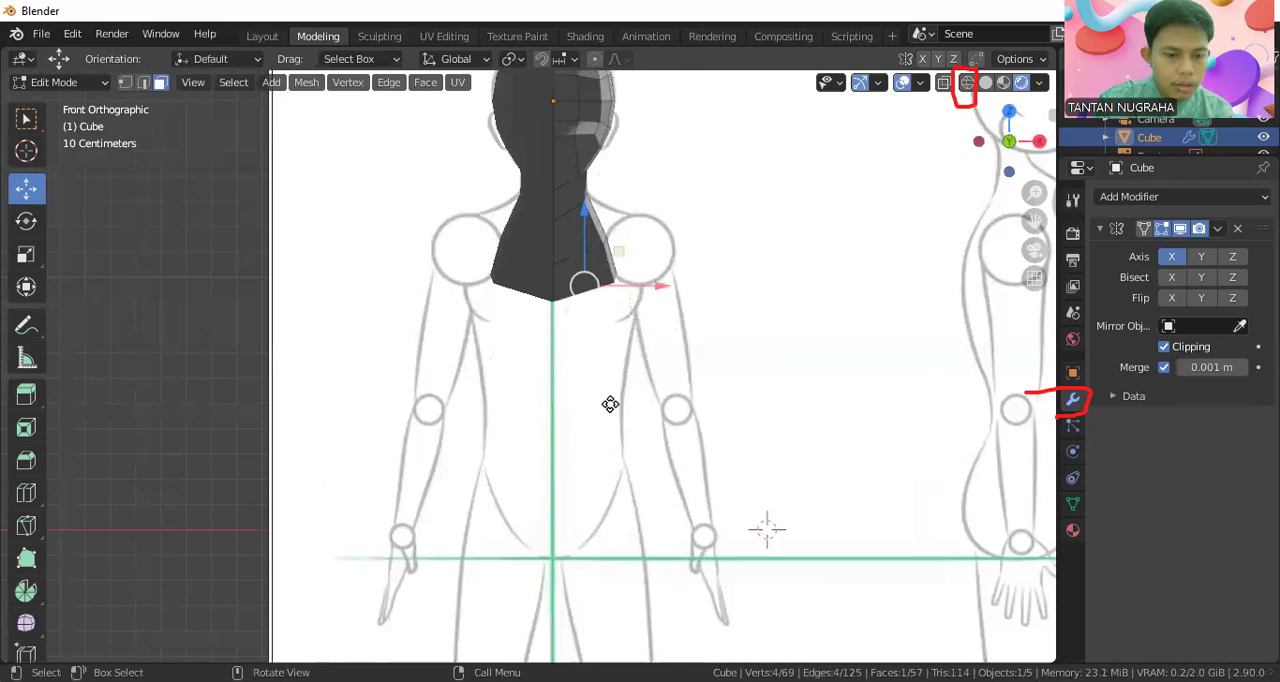
{"action": "key", "text": "e"}
{"action": "left_click", "coordinate": [629, 469]}
{"action": "key", "text": "e"}
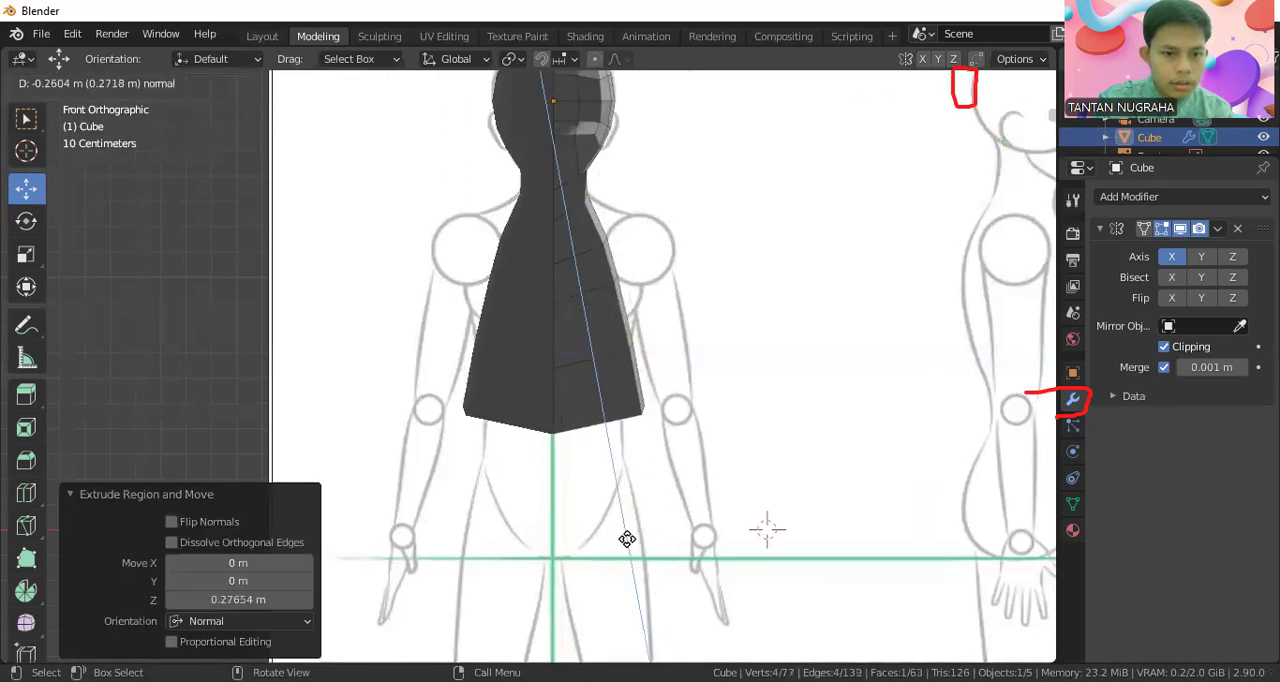
{"action": "left_click", "coordinate": [627, 540]}
{"action": "key", "text": "e"}
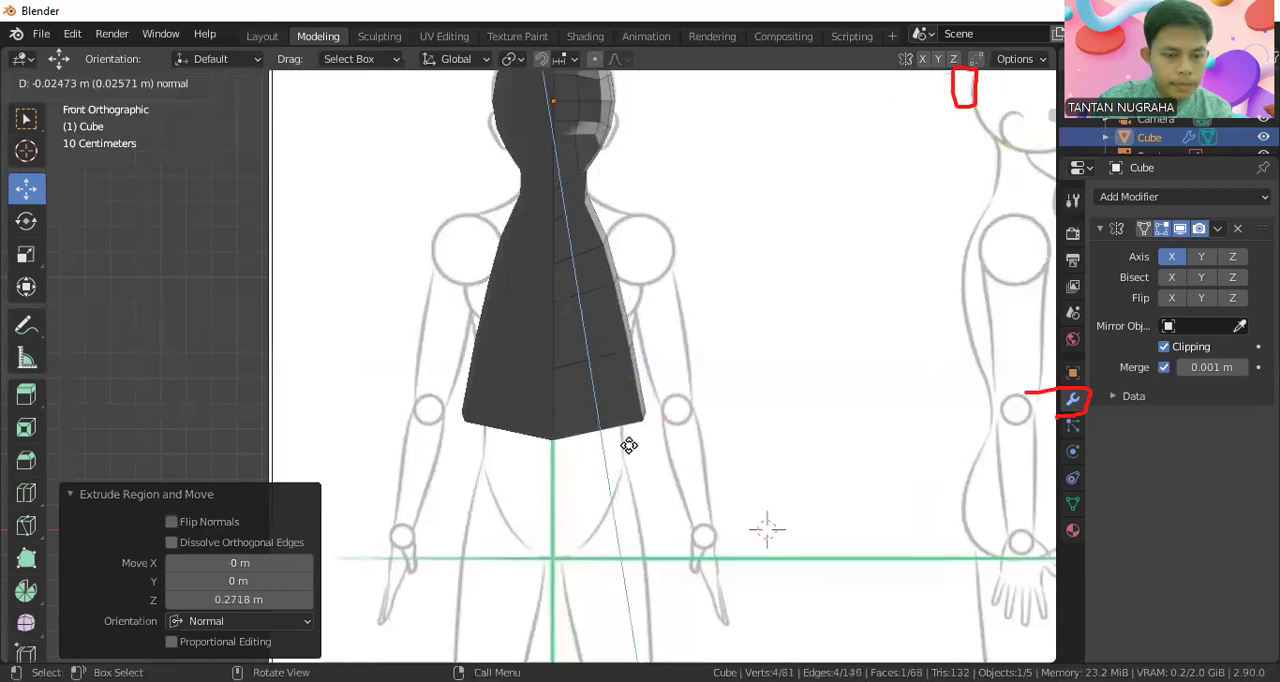
{"action": "left_click", "coordinate": [634, 486]}
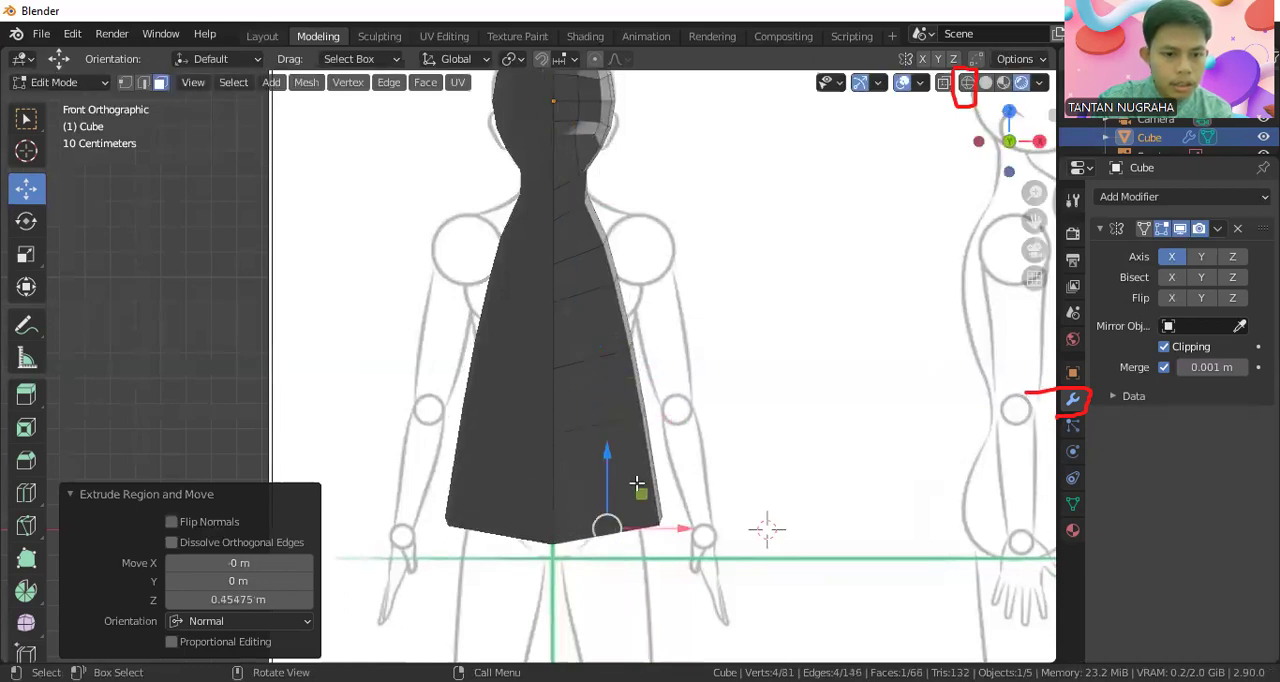
Extrude the torso's bottom face once more by about -0.010 m along its normal, just above the sketched crotch line
{"action": "middle_click_drag", "start_coordinate": [643, 505], "coordinate": [677, 335], "text": "shift"}
{"action": "key", "text": "e"}
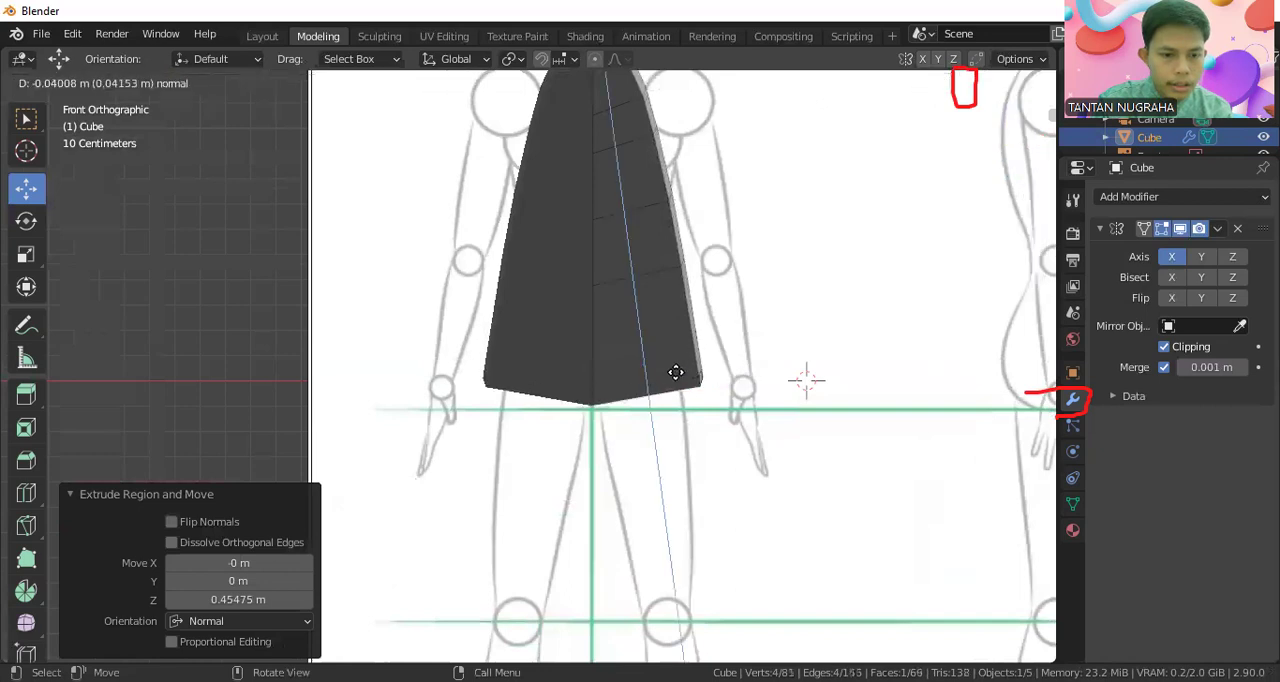
{"action": "left_click", "coordinate": [672, 333]}
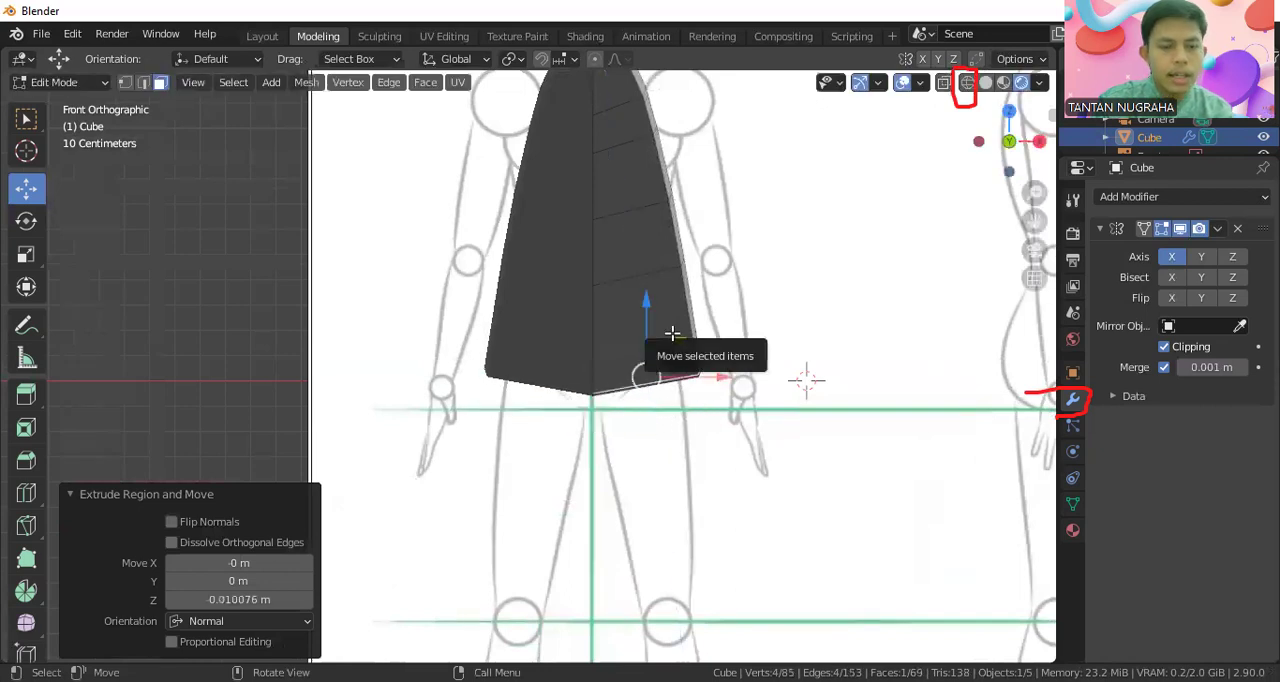
{"action": "scroll", "coordinate": [672, 333], "scroll_direction": "down", "scroll_amount": 4}
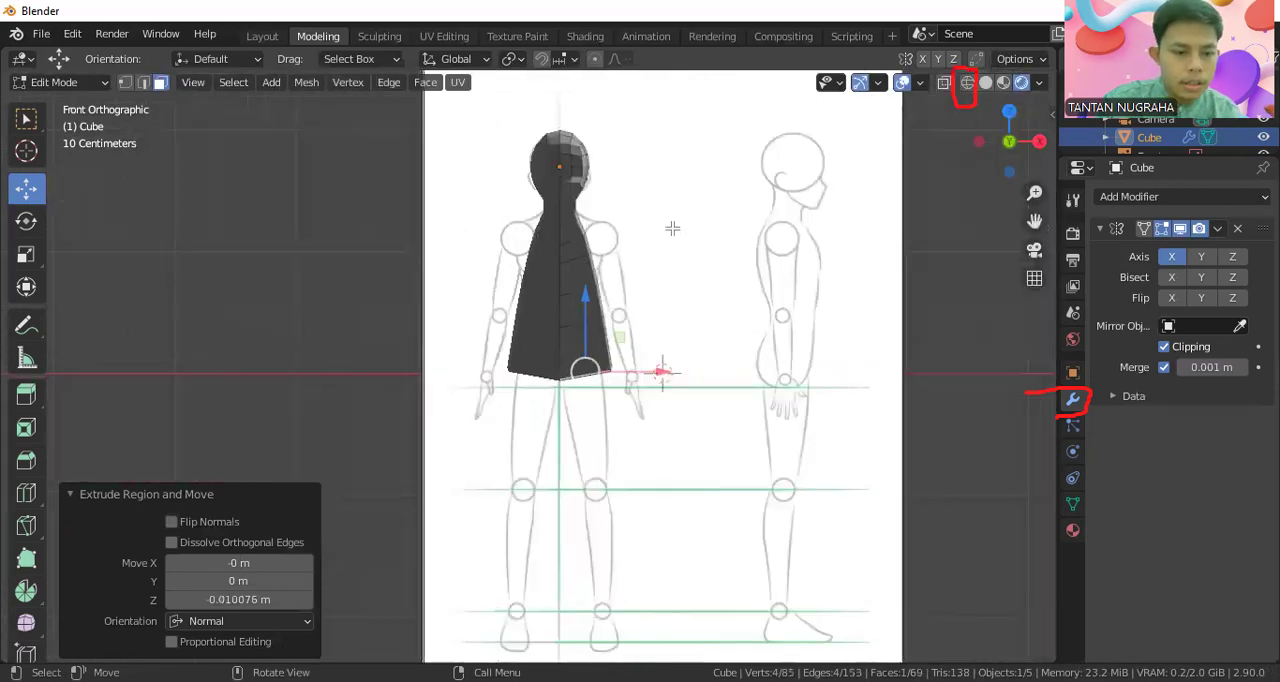
In front wireframe view, move the outer shoulder vertices outward about 0.244 m along X, then raise them slightly onto the sketched shoulder
{"action": "left_click", "coordinate": [966, 84]}
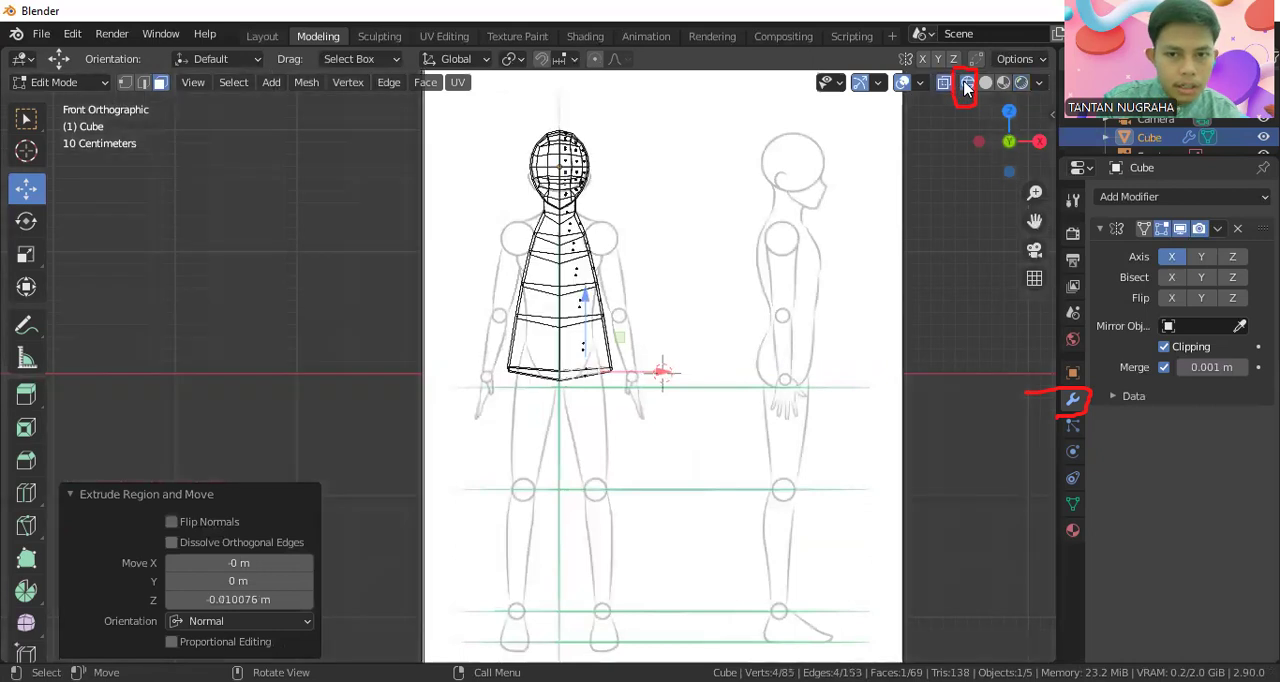
{"action": "scroll", "coordinate": [534, 258], "scroll_direction": "up", "scroll_amount": 5}
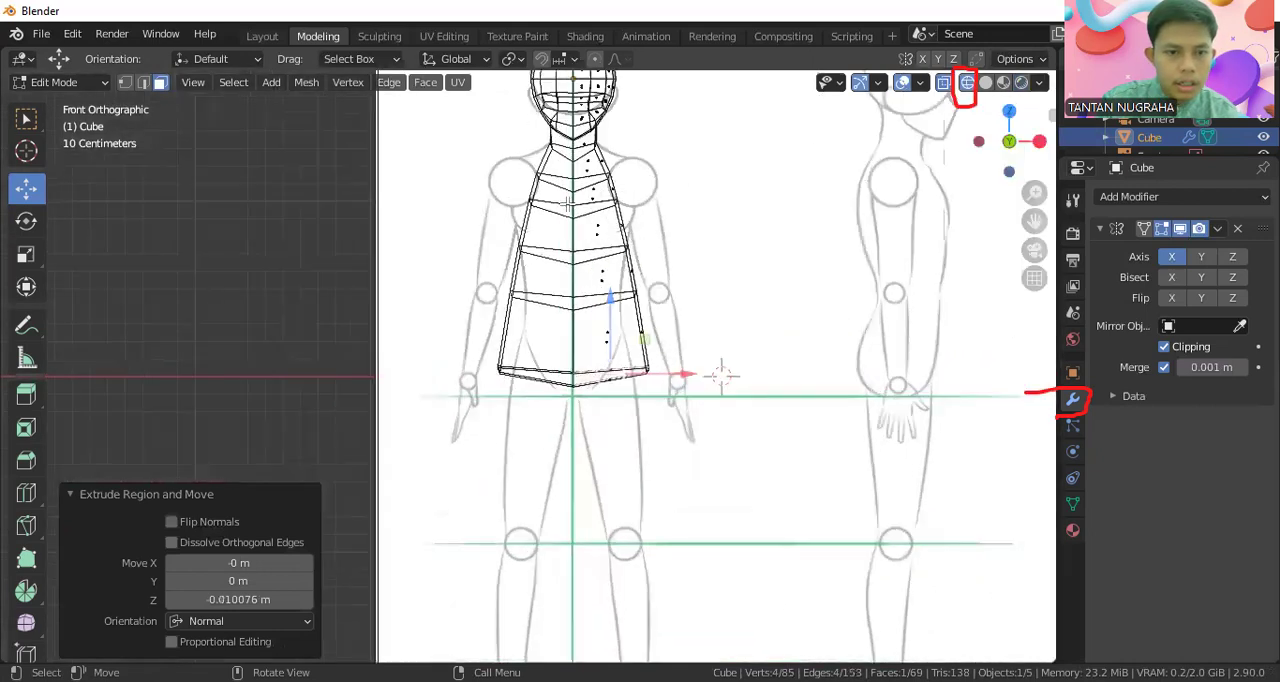
{"action": "scroll", "coordinate": [622, 213], "scroll_direction": "up", "scroll_amount": 1}
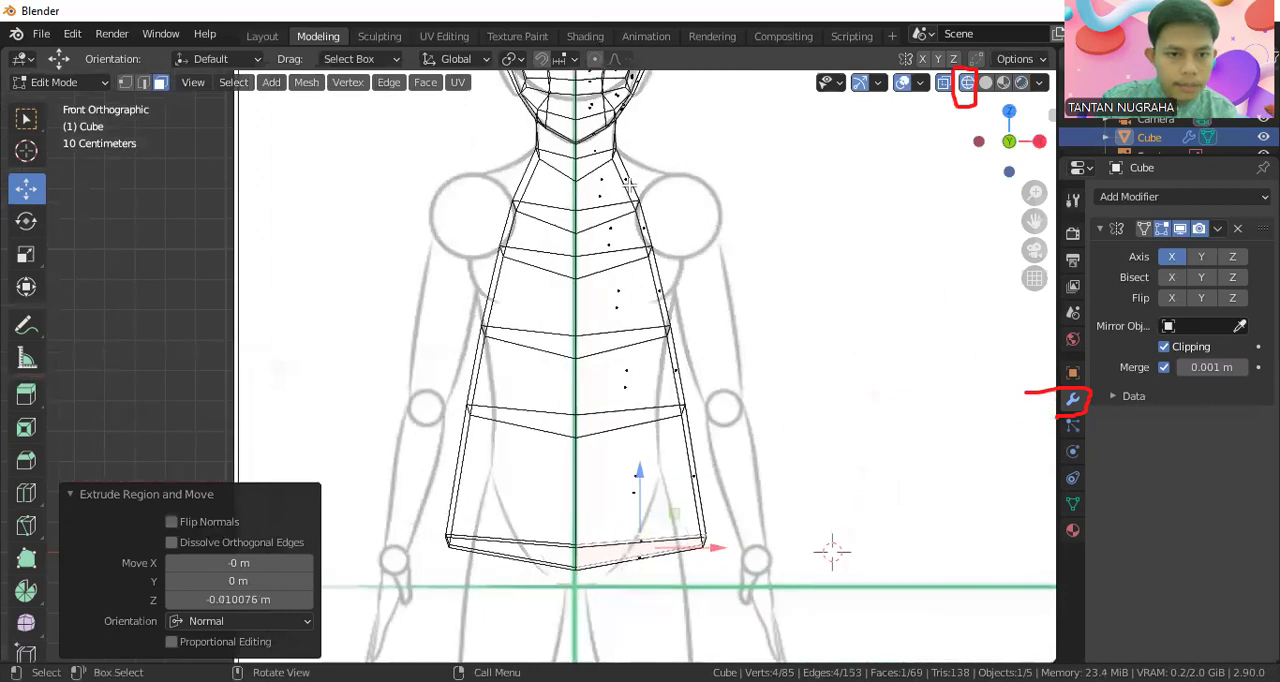
{"action": "key", "text": "1"}
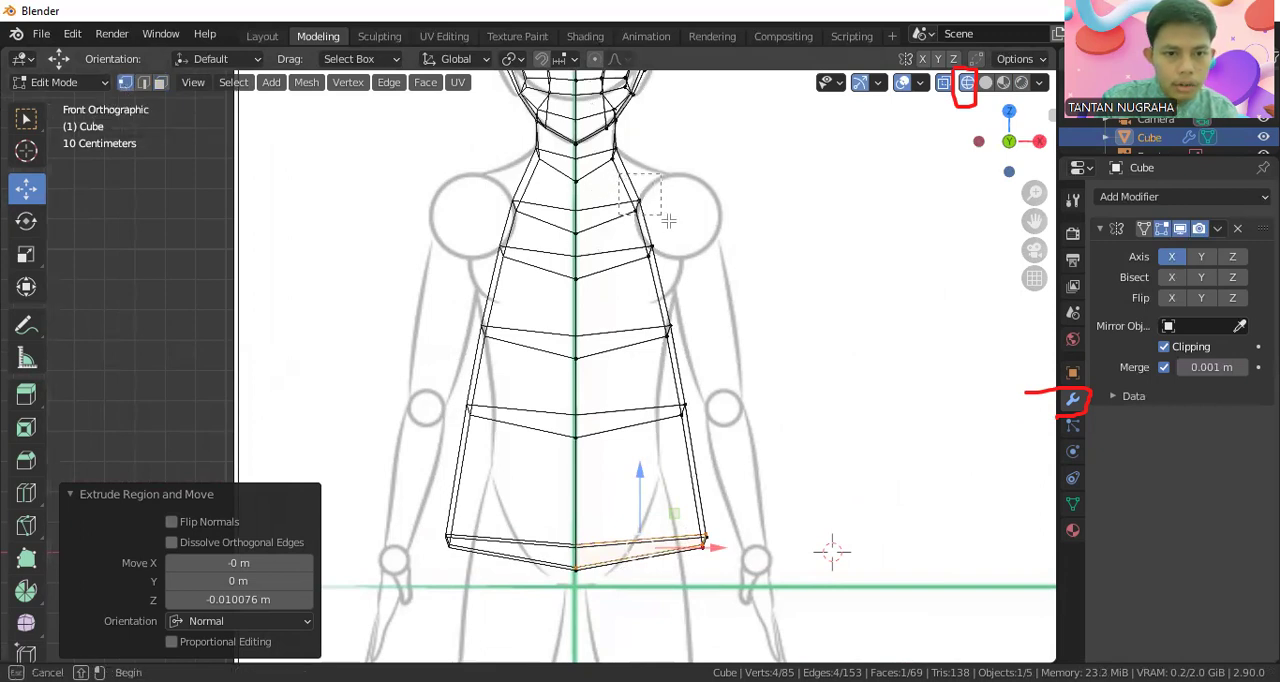
{"action": "left_click", "coordinate": [636, 203]}
{"action": "key", "text": "g"}
{"action": "key", "text": "x"}
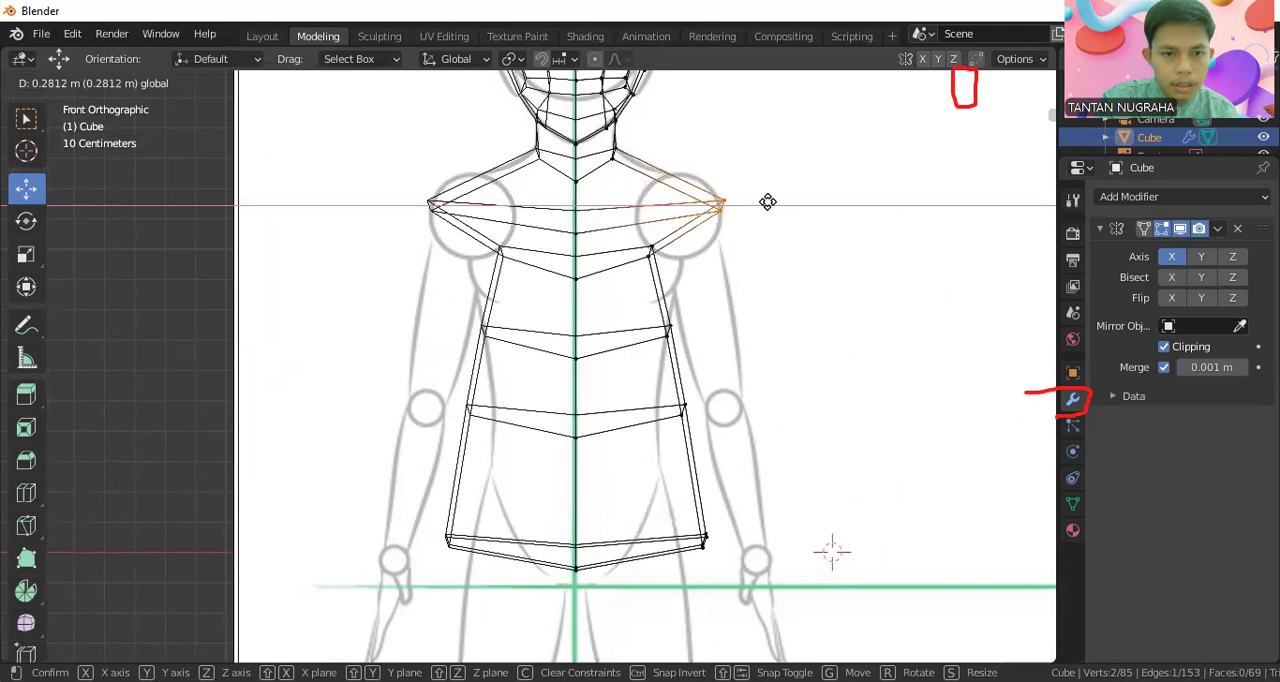
{"action": "left_click", "coordinate": [757, 203]}
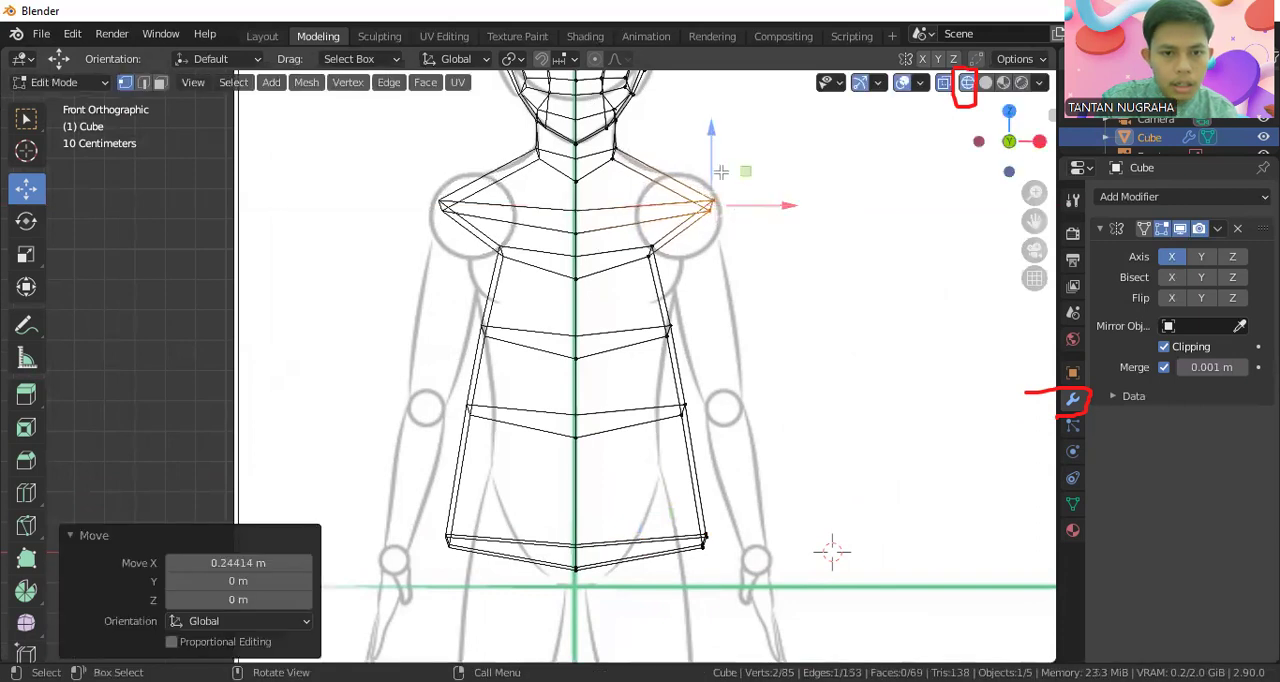
{"action": "left_click_drag", "start_coordinate": [713, 163], "coordinate": [713, 157]}
Fit the torso's outer side vertices to the front sketch: armpit outward about 0.127 m, waist inward about 0.090 m, hip inward about 0.096 m
{"action": "left_click", "coordinate": [651, 250]}
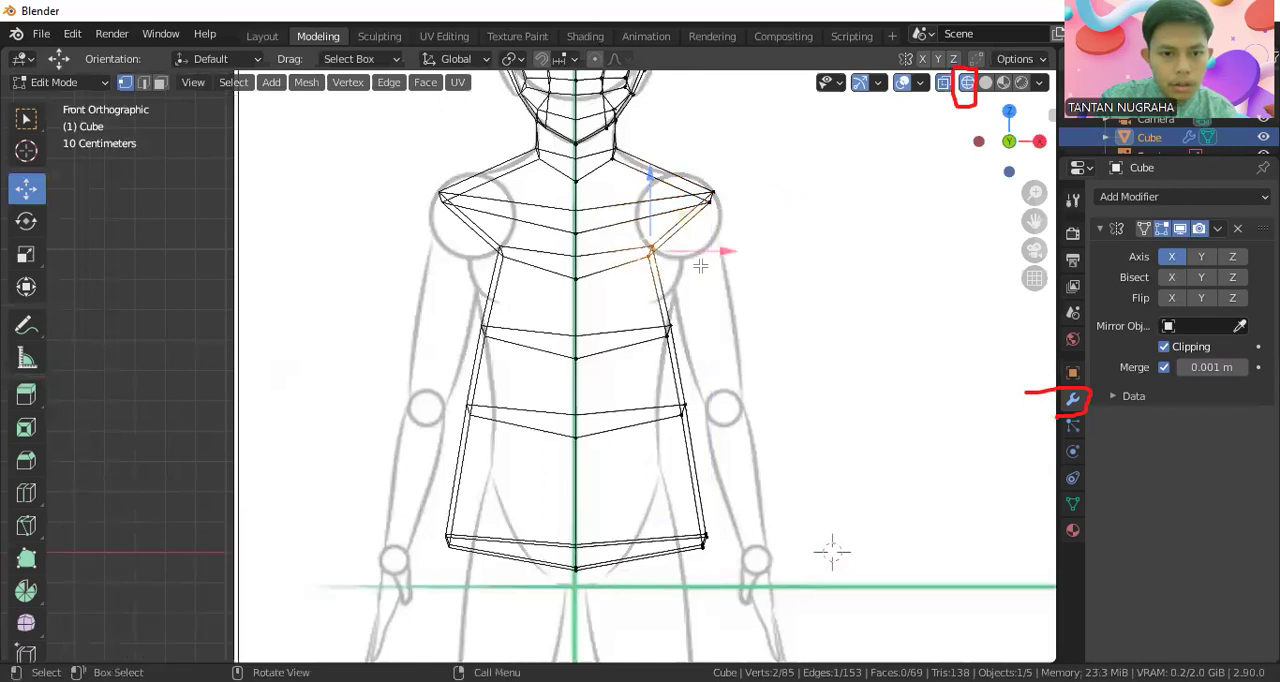
{"action": "left_click_drag", "start_coordinate": [714, 250], "coordinate": [748, 258]}
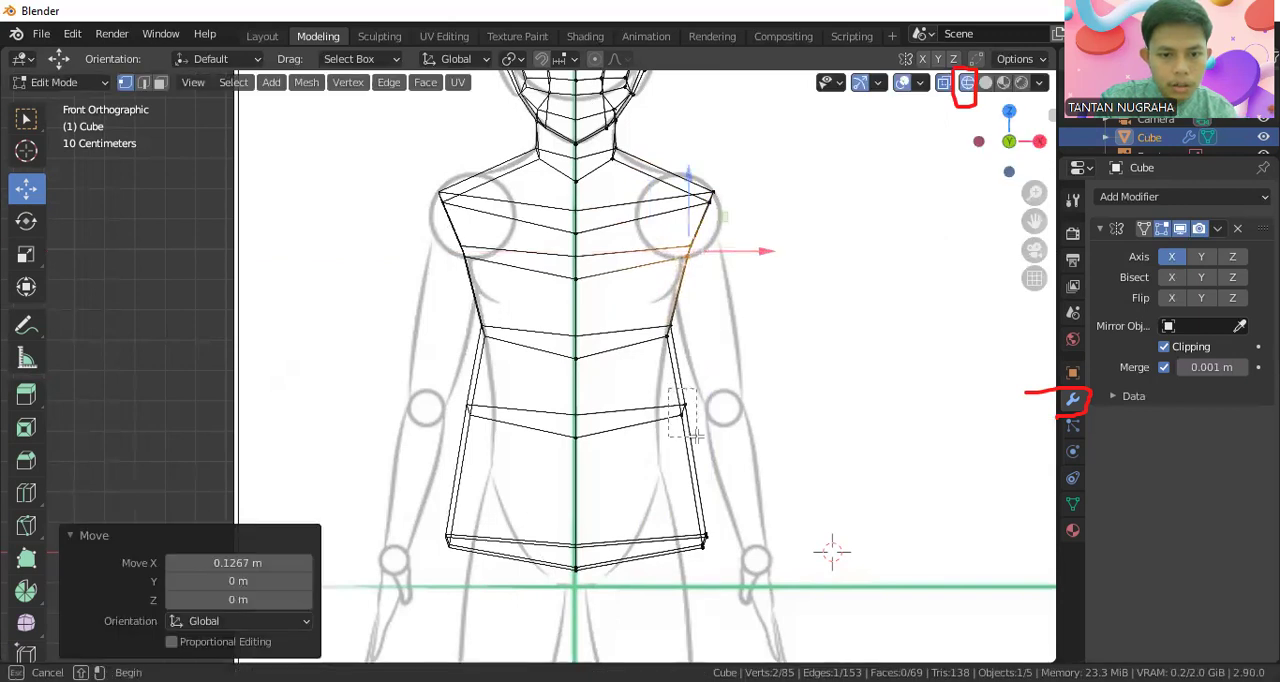
{"action": "left_click", "coordinate": [683, 411]}
{"action": "left_click_drag", "start_coordinate": [717, 415], "coordinate": [688, 424]}
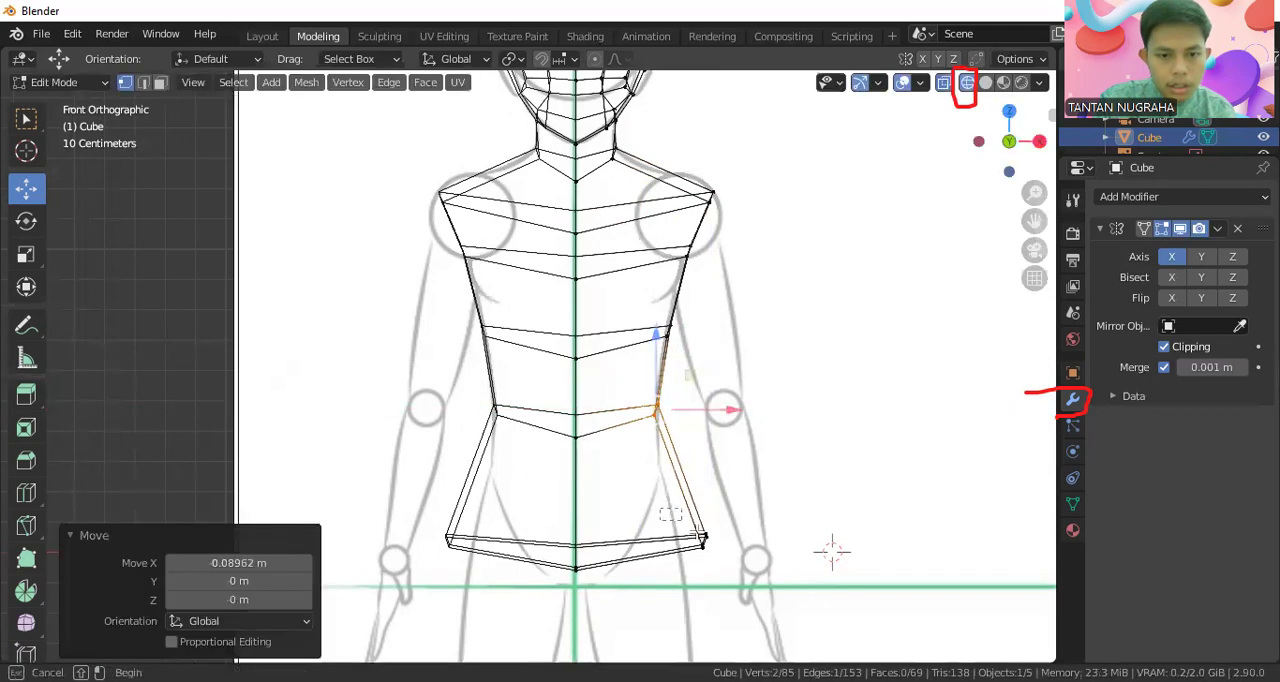
{"action": "left_click", "coordinate": [738, 542]}
{"action": "left_click_drag", "start_coordinate": [738, 542], "coordinate": [700, 546]}
{"action": "scroll", "coordinate": [612, 369], "scroll_direction": "down", "scroll_amount": 2}
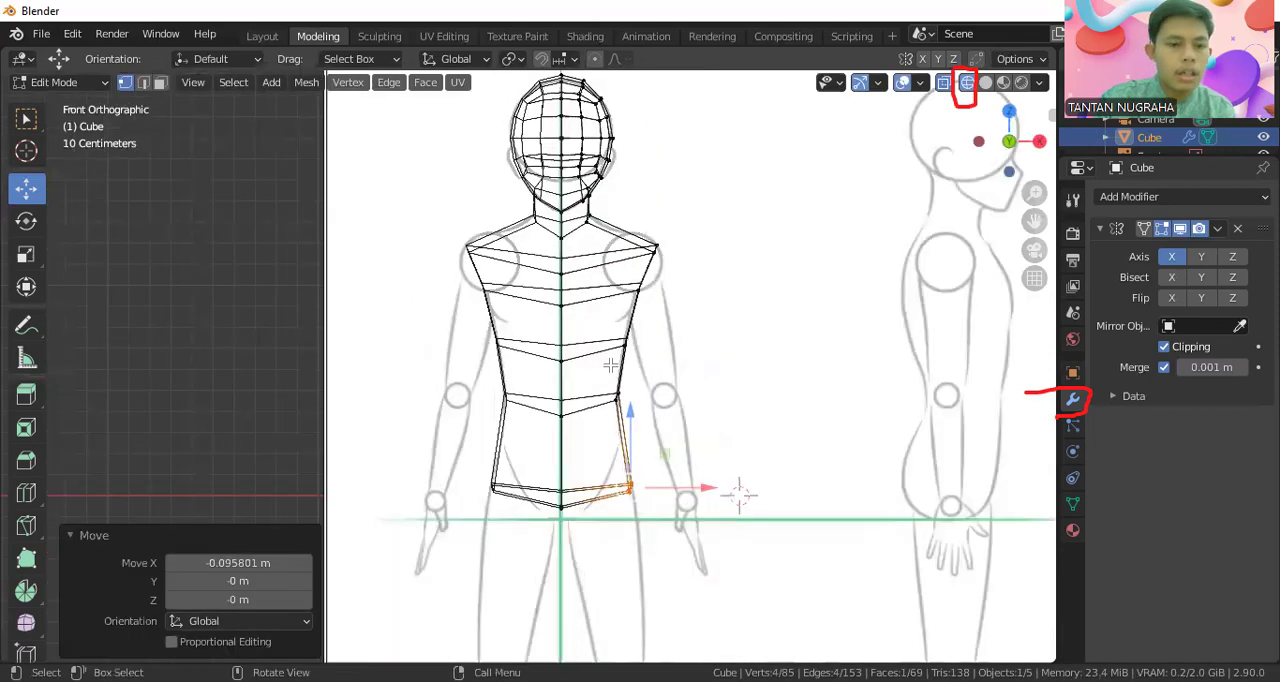
In the shaded right view, move the two front chest vertices forward onto the side sketch, the lower one about 0.219 m along Y
{"action": "left_click", "coordinate": [1022, 82]}
{"action": "middle_click_drag", "start_coordinate": [867, 279], "coordinate": [822, 309]}
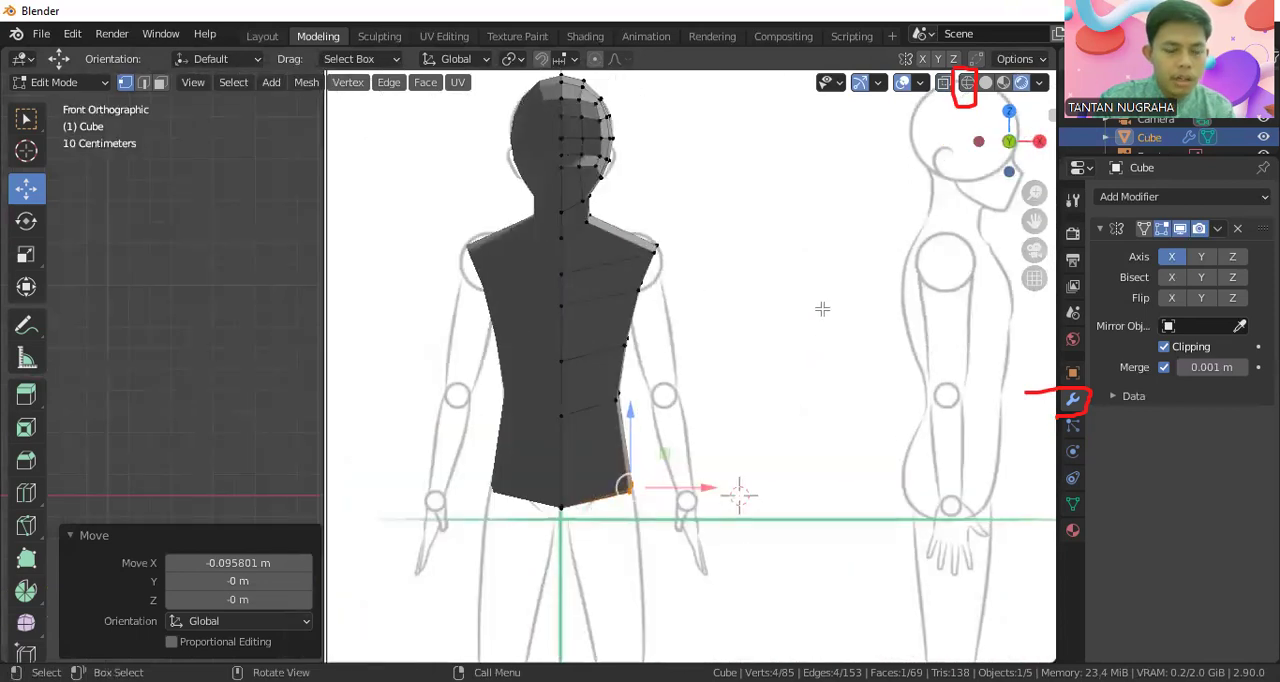
{"action": "key", "text": "KP_3"}
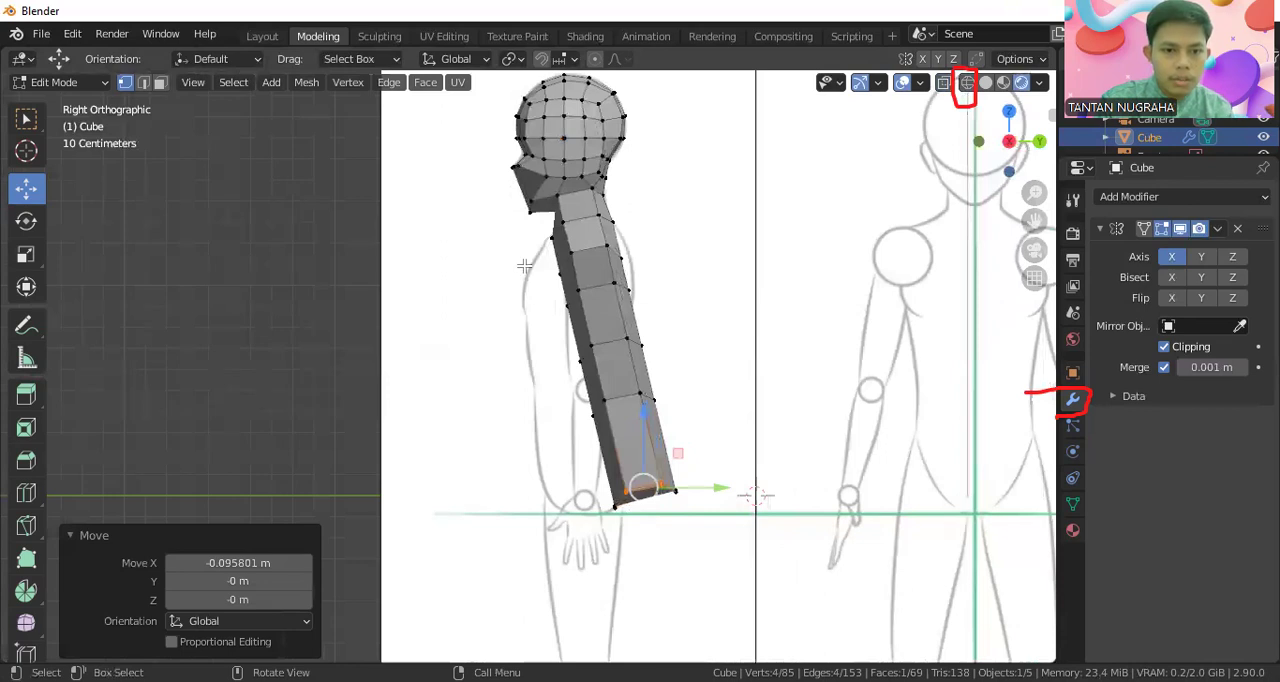
{"action": "scroll", "coordinate": [583, 224], "scroll_direction": "up", "scroll_amount": 1}
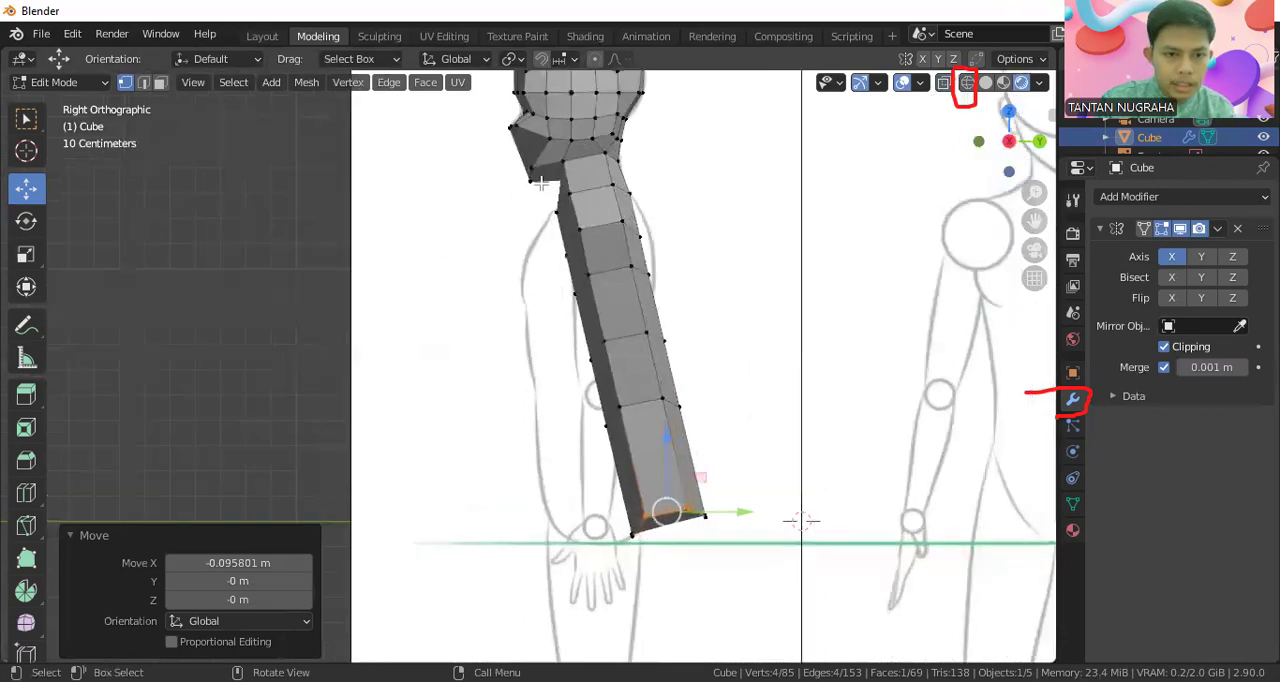
{"action": "left_click_drag", "start_coordinate": [560, 217], "coordinate": [553, 309]}
{"action": "left_click", "coordinate": [576, 298]}
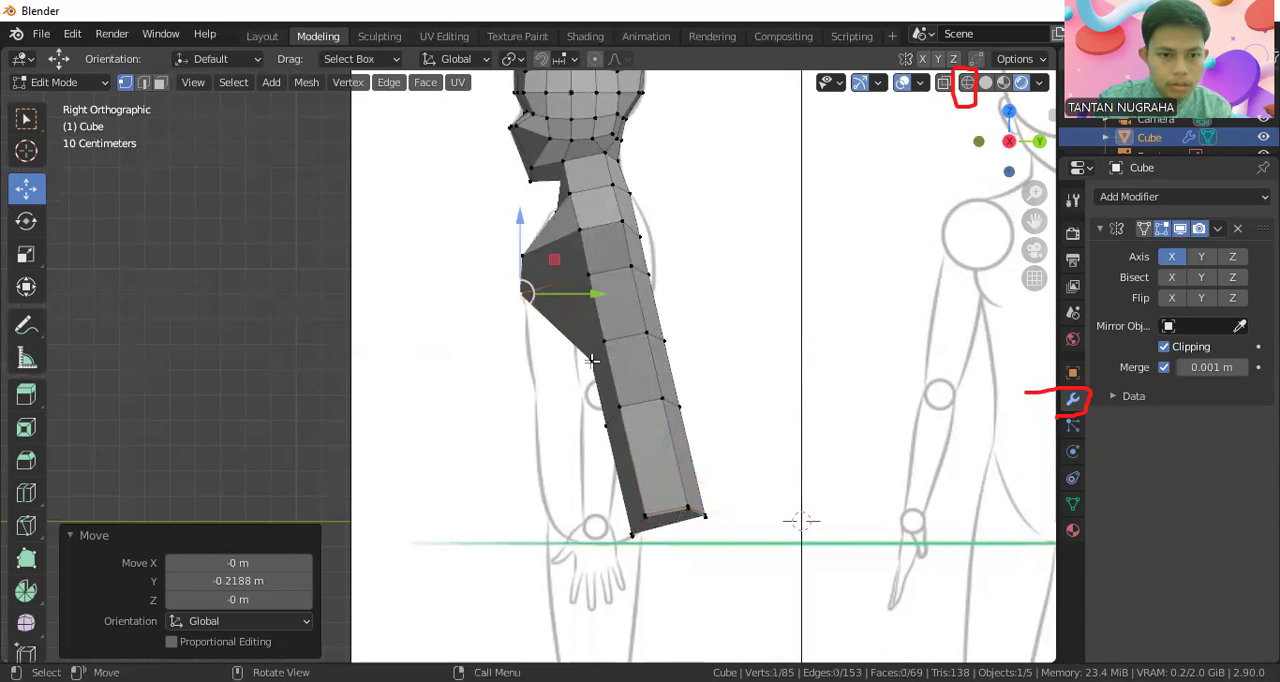
Move the front rib, waist and bottom vertices forward onto the sketched belly outline, the bottom pair by about 0.323 m along Y
{"action": "left_click", "coordinate": [591, 360]}
{"action": "left_click", "coordinate": [618, 407]}
{"action": "left_click_drag", "start_coordinate": [648, 396], "coordinate": [588, 469]}
{"action": "left_click", "coordinate": [545, 428]}
{"action": "left_click", "coordinate": [633, 535]}
{"action": "left_click_drag", "start_coordinate": [613, 513], "coordinate": [647, 547]}
{"action": "left_click_drag", "start_coordinate": [662, 536], "coordinate": [575, 540]}
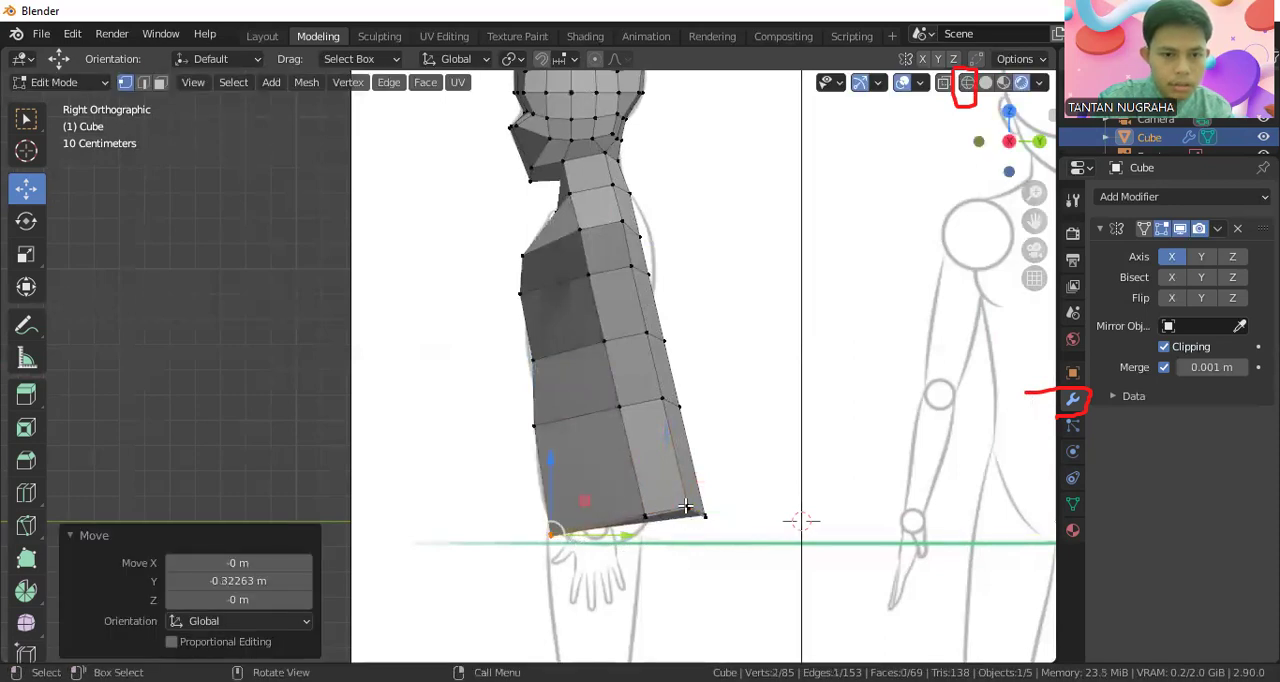
Move the two upper-back vertices backward onto the side sketch, the lower one about 0.023 m along Y, and display the mesh in wireframe
{"action": "scroll", "coordinate": [666, 187], "scroll_direction": "up", "scroll_amount": 2}
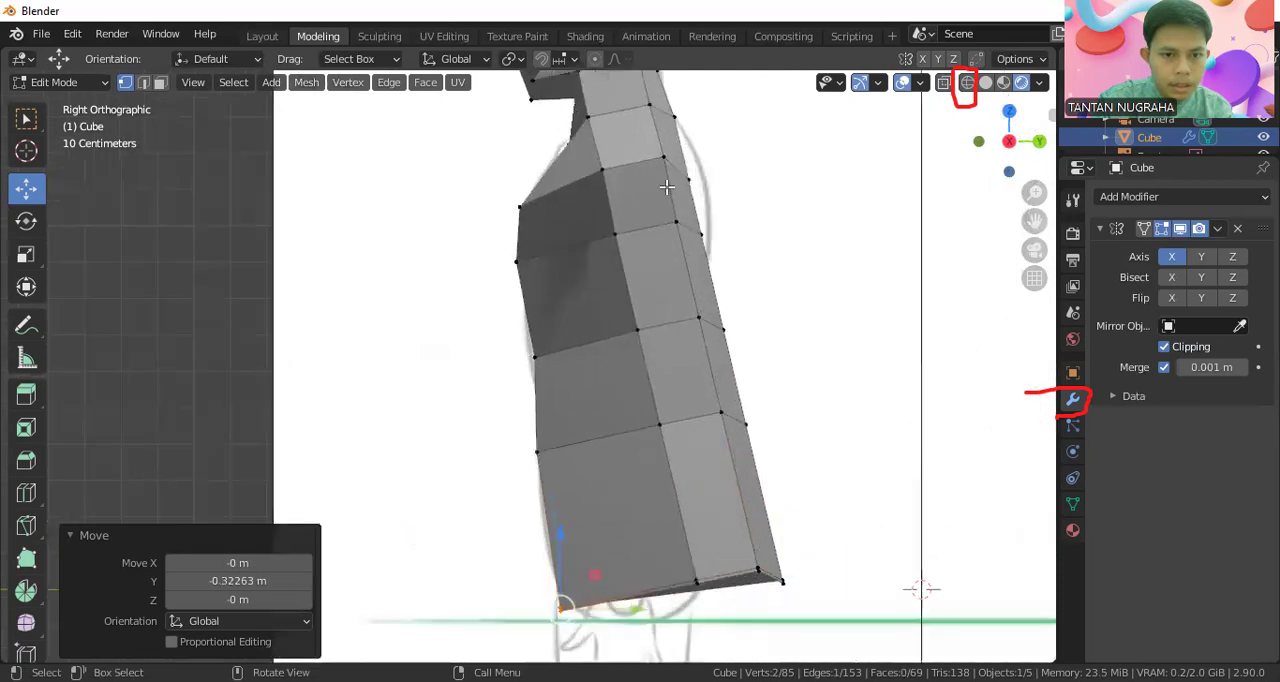
{"action": "left_click", "coordinate": [688, 177]}
{"action": "left_click_drag", "start_coordinate": [730, 179], "coordinate": [745, 177]}
{"action": "left_click", "coordinate": [702, 229]}
{"action": "left_click_drag", "start_coordinate": [718, 234], "coordinate": [741, 234]}
{"action": "scroll", "coordinate": [786, 254], "scroll_direction": "down", "scroll_amount": 1}
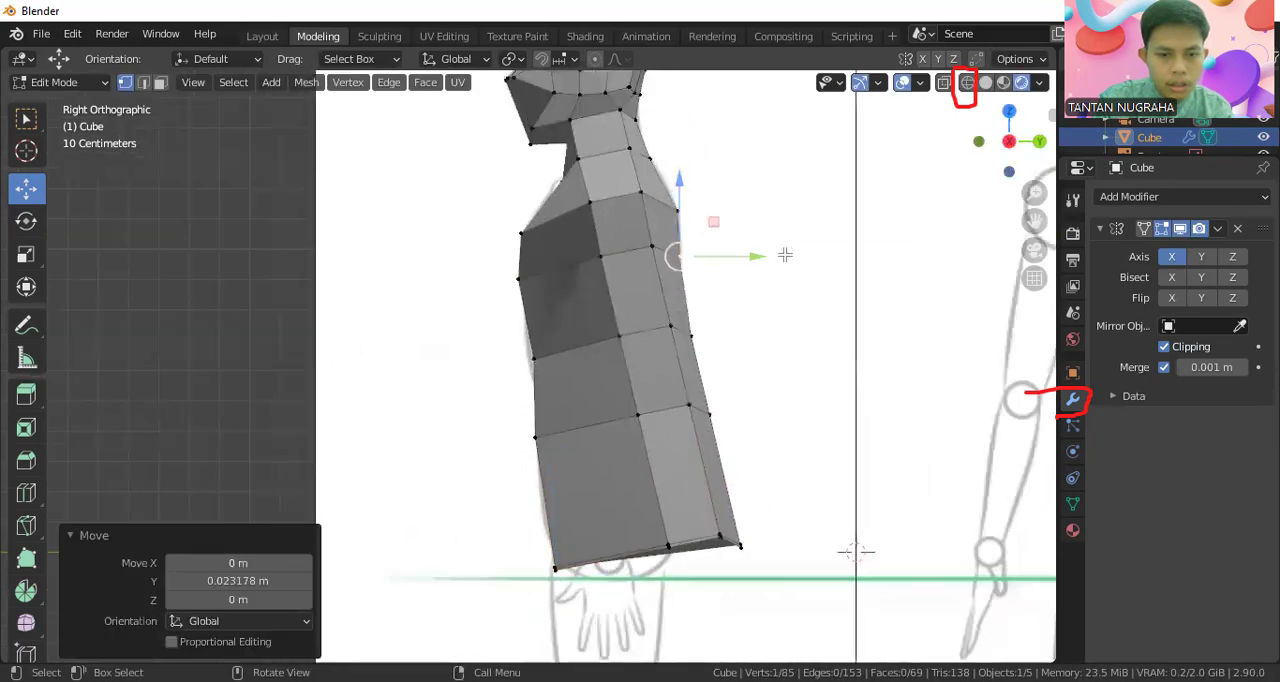
{"action": "left_click", "coordinate": [965, 84]}
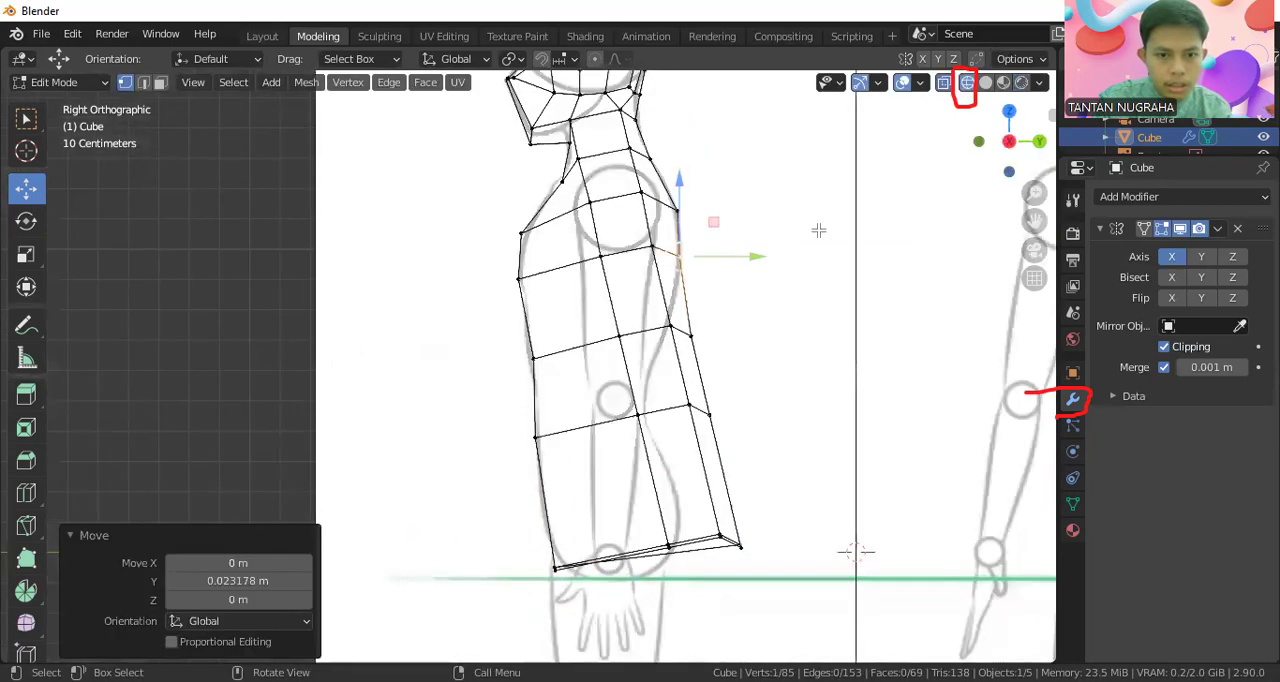
{"action": "left_click_drag", "start_coordinate": [603, 336], "coordinate": [752, 566]}
{"action": "left_click_drag", "start_coordinate": [745, 472], "coordinate": [691, 466]}
{"action": "key", "text": "ctrl+z"}
Move the side and back vertices of the lower-rib and waist rows forward along Y to follow the sketched back curve
{"action": "left_click", "coordinate": [693, 336]}
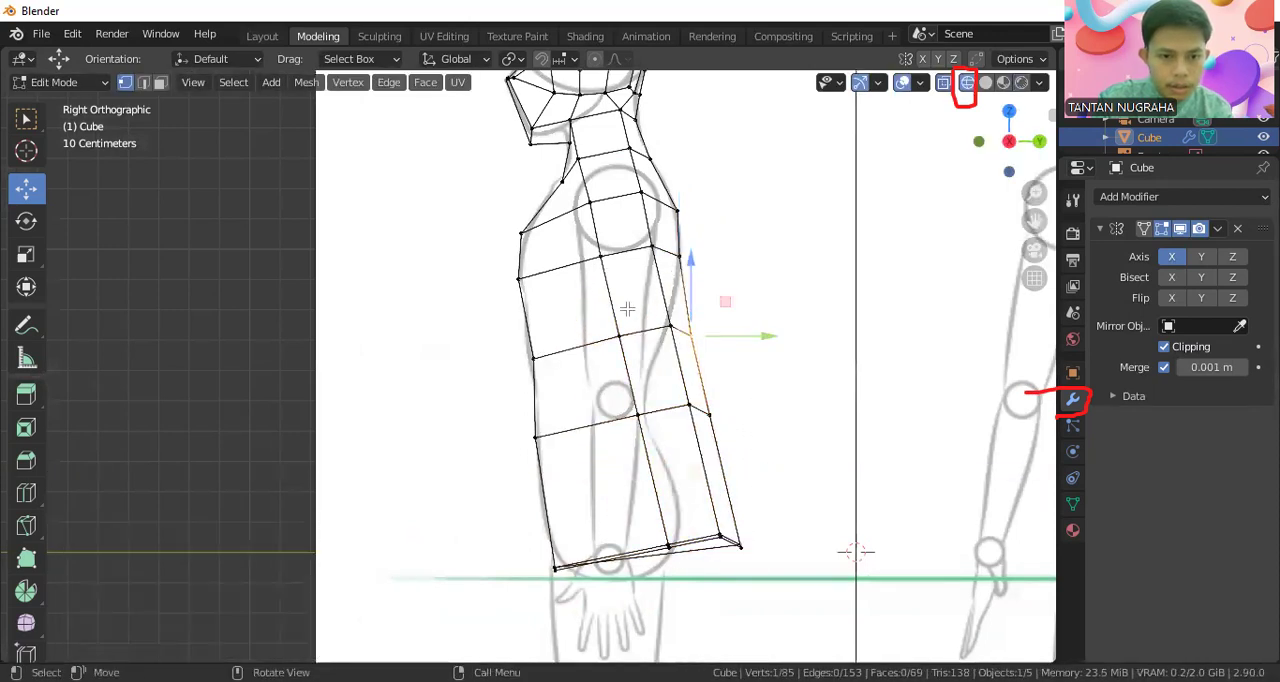
{"action": "left_click", "coordinate": [668, 326]}
{"action": "left_click_drag", "start_coordinate": [745, 325], "coordinate": [608, 418]}
{"action": "left_click", "coordinate": [712, 350]}
{"action": "left_click", "coordinate": [636, 413]}
{"action": "left_click_drag", "start_coordinate": [696, 421], "coordinate": [666, 420]}
Move the torso's bottom side and back vertices forward to the sketched buttocks, finishing the back ones with about -0.009 m along Y
{"action": "left_click_drag", "start_coordinate": [700, 504], "coordinate": [622, 547]}
{"action": "left_click", "coordinate": [700, 550]}
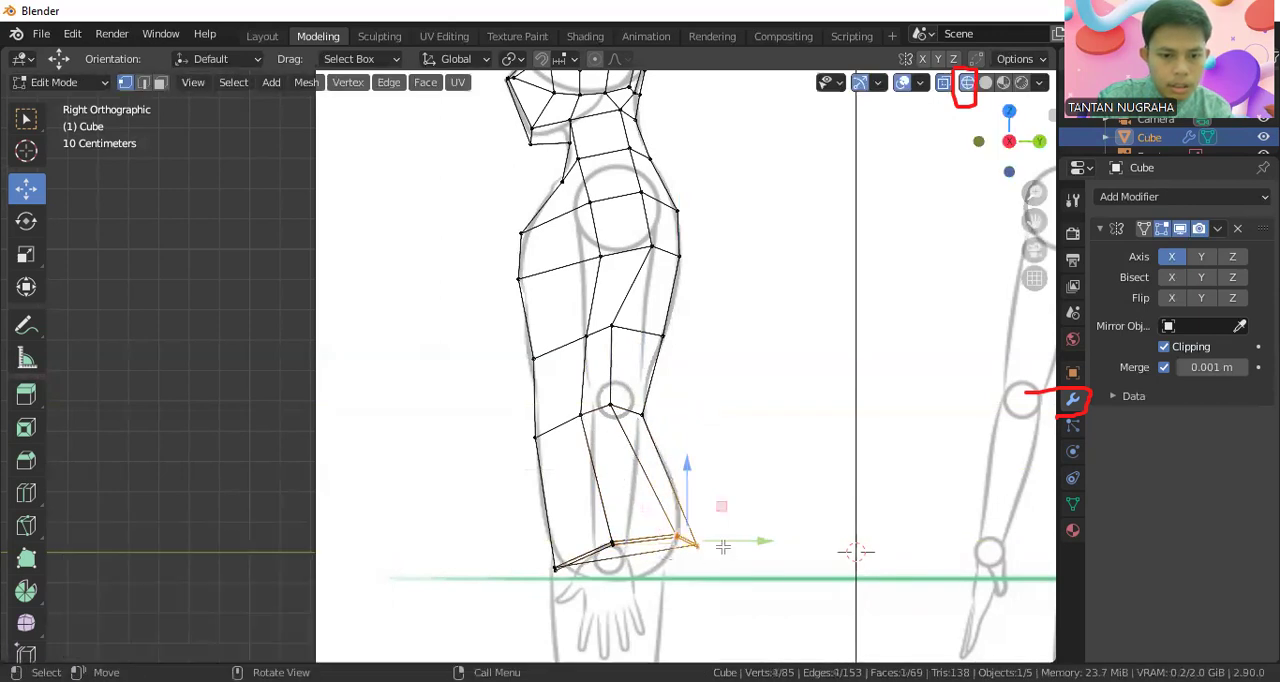
{"action": "mouse_move", "coordinate": [713, 540]}
{"action": "left_mouse_down"}
{"action": "mouse_move", "coordinate": [691, 543]}
{"action": "mouse_move", "coordinate": [713, 516]}
{"action": "mouse_move", "coordinate": [707, 540]}
{"action": "left_mouse_up"}
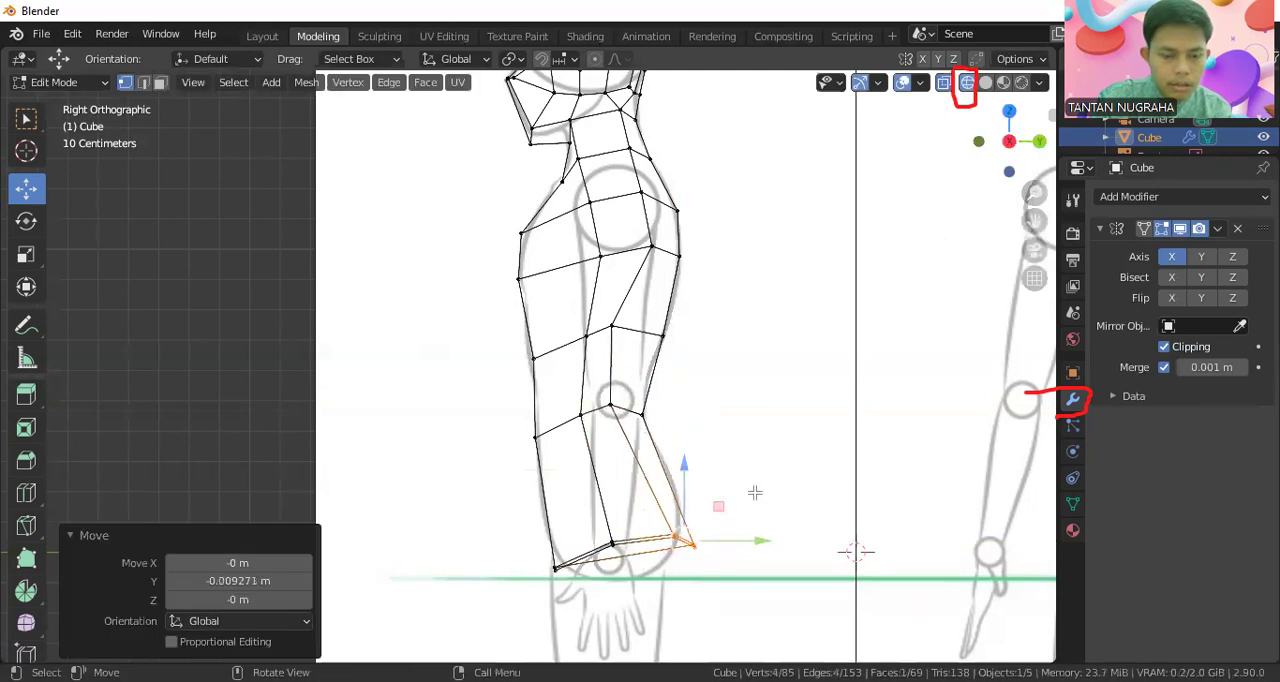
{"action": "left_click", "coordinate": [751, 457]}
{"action": "scroll", "coordinate": [753, 459], "scroll_direction": "down", "scroll_amount": 2}
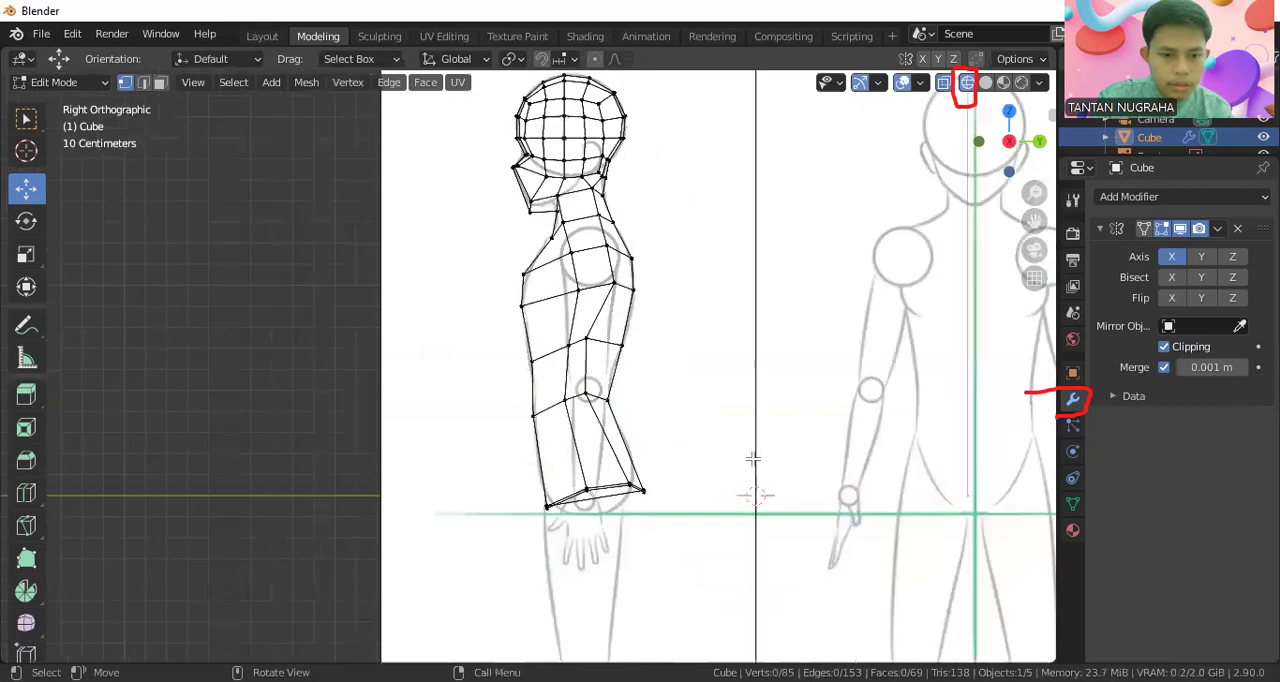
Return to rendered shading and switch to face selection to reach the faces on the torso's side
{"action": "left_click", "coordinate": [1003, 82]}
{"action": "middle_click_drag", "start_coordinate": [548, 265], "coordinate": [681, 279]}
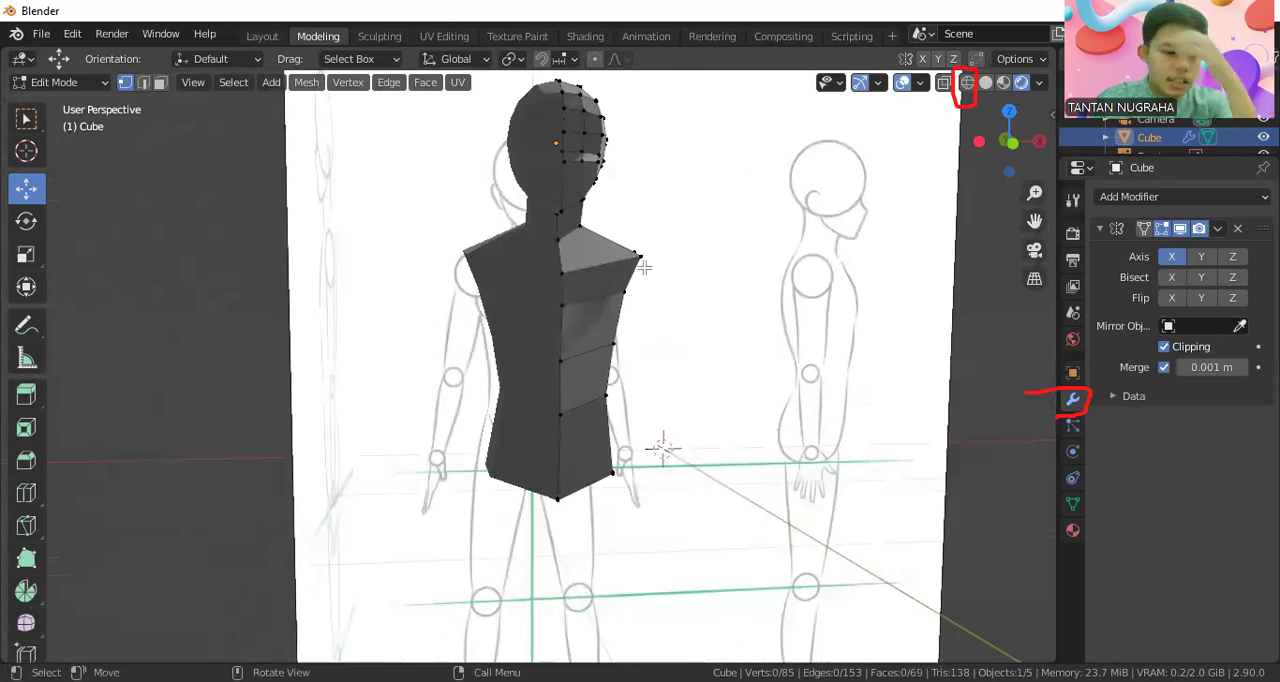
{"action": "key", "text": "KP_1"}
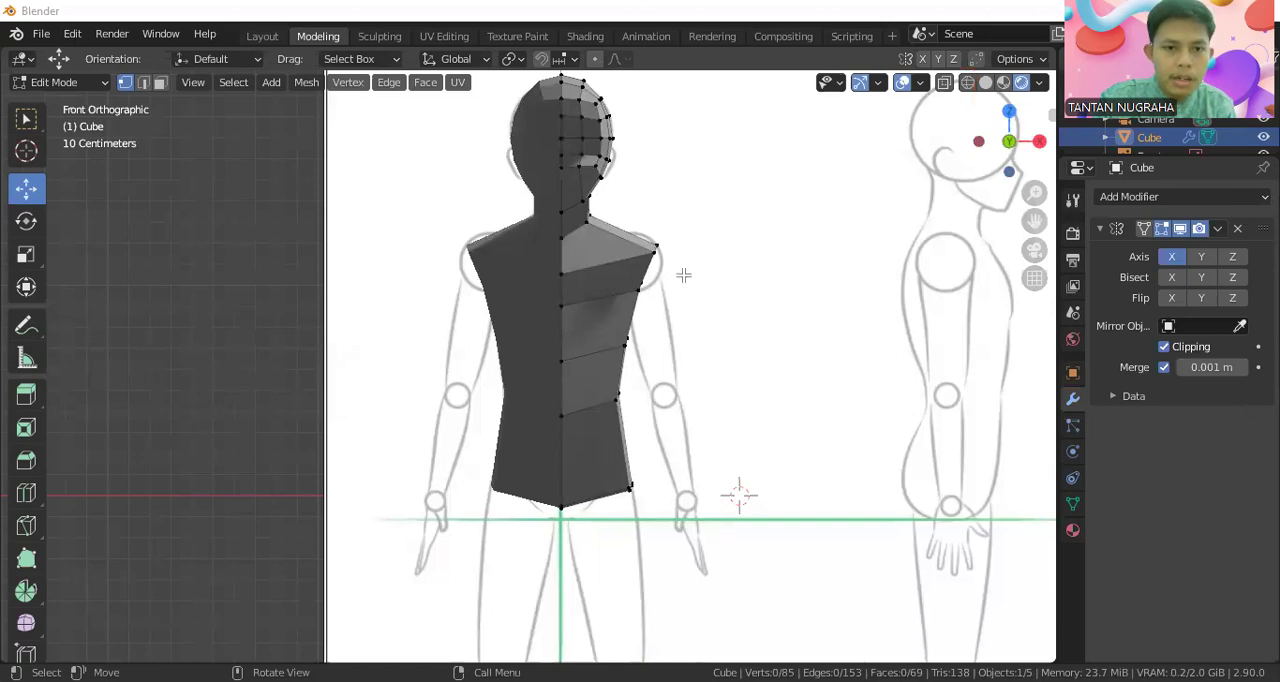
{"action": "middle_click_drag", "start_coordinate": [597, 285], "coordinate": [570, 298]}
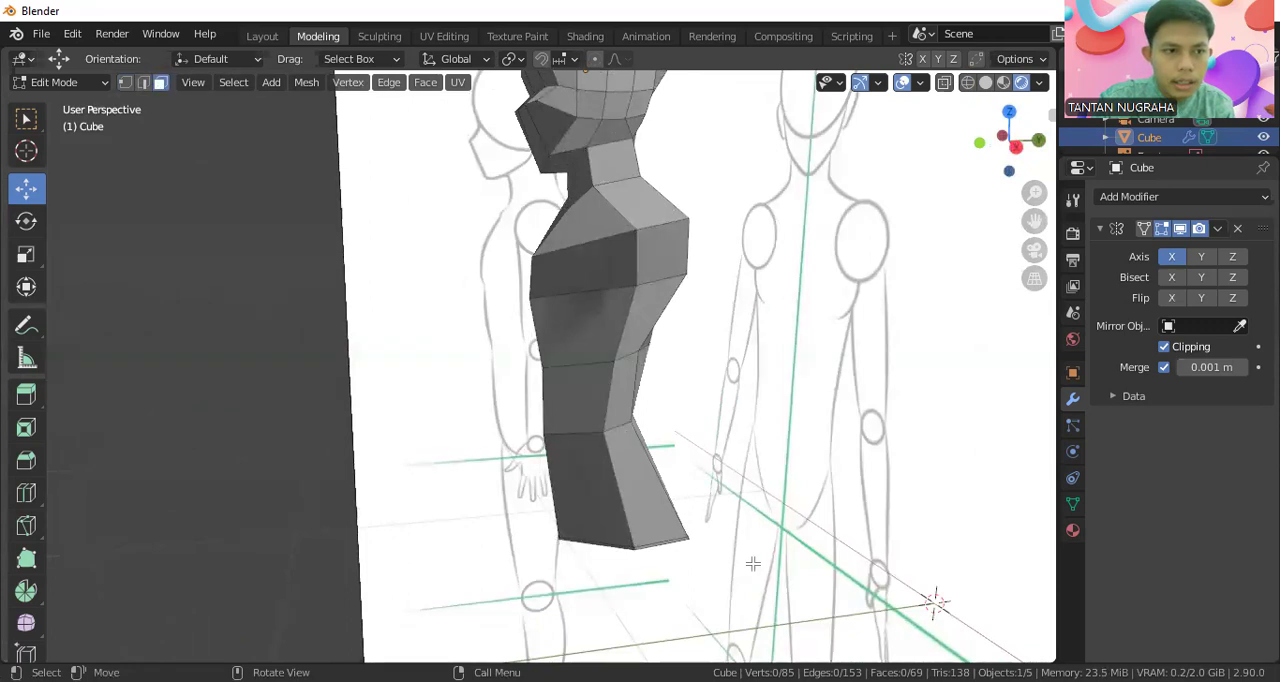
{"action": "left_click_drag", "start_coordinate": [150, 60], "coordinate": [172, 78]}
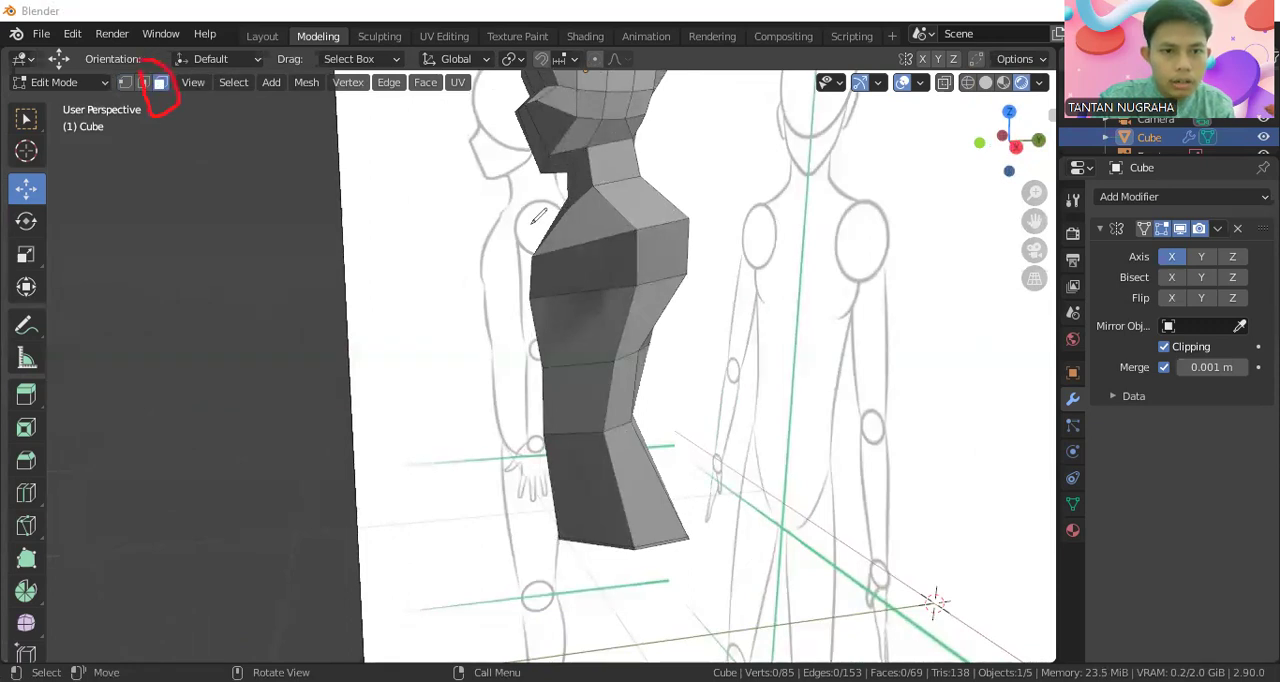
{"action": "mouse_move", "coordinate": [680, 212]}
{"action": "left_mouse_down"}
{"action": "mouse_move", "coordinate": [640, 272]}
{"action": "mouse_move", "coordinate": [657, 218]}
{"action": "left_mouse_up"}
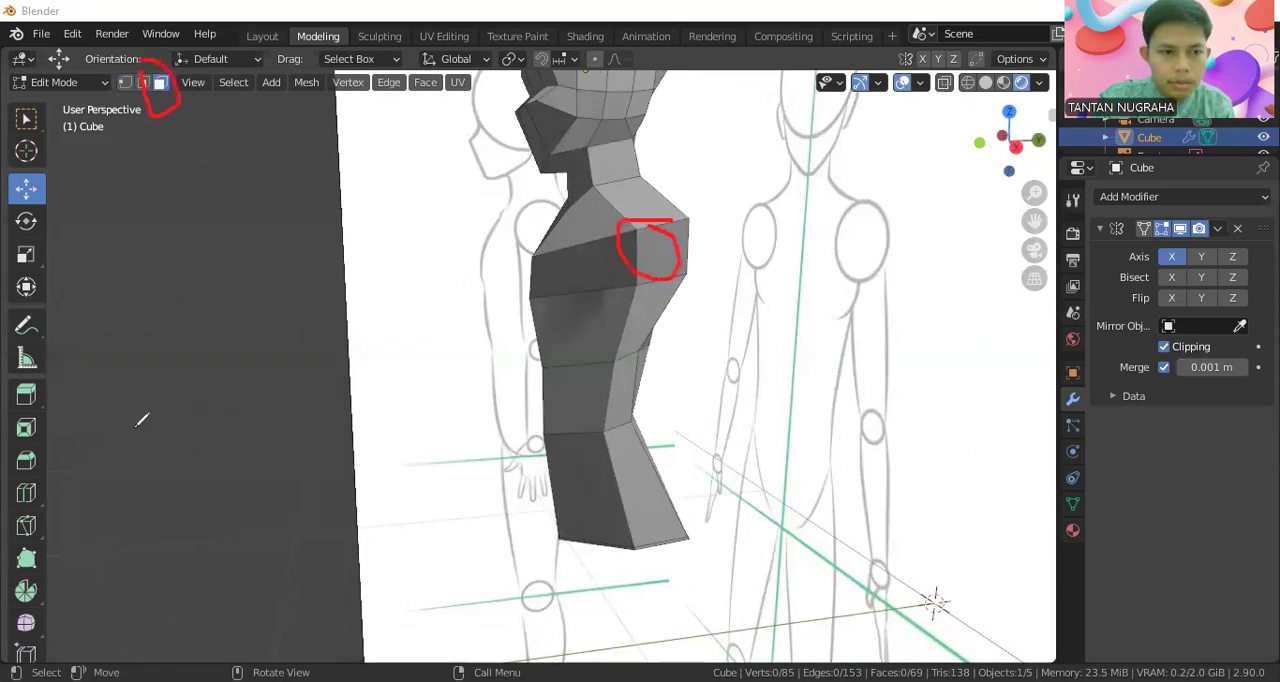
Select the side face just below the shoulder and extrude it about 0.114 m along its normal to start the arm
{"action": "left_click", "coordinate": [659, 249]}
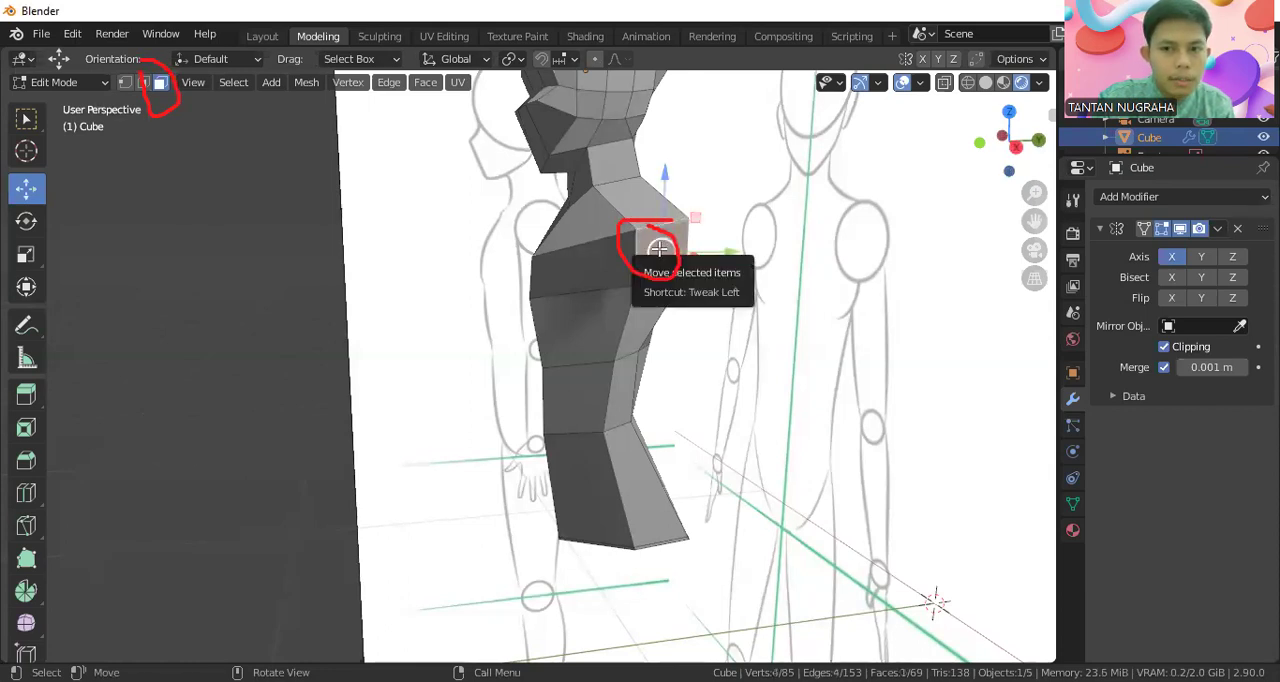
{"action": "key", "text": "KP_1"}
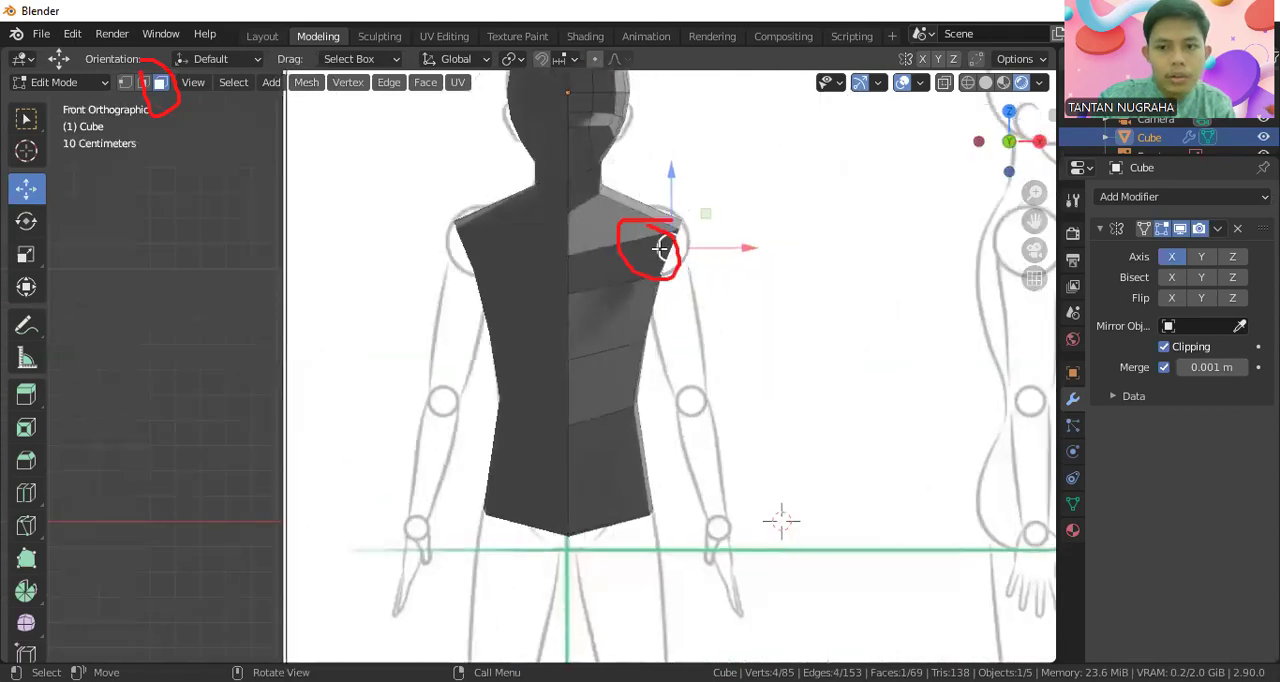
{"action": "key", "text": "e"}
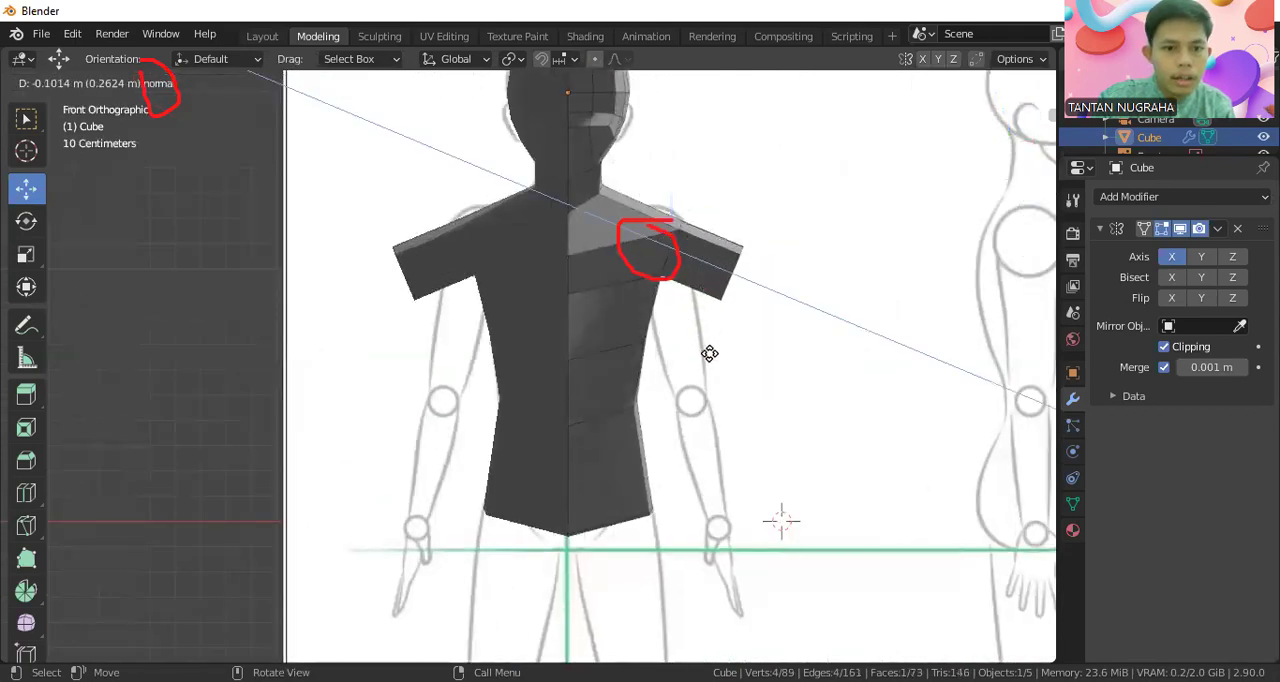
{"action": "left_click", "coordinate": [662, 314]}
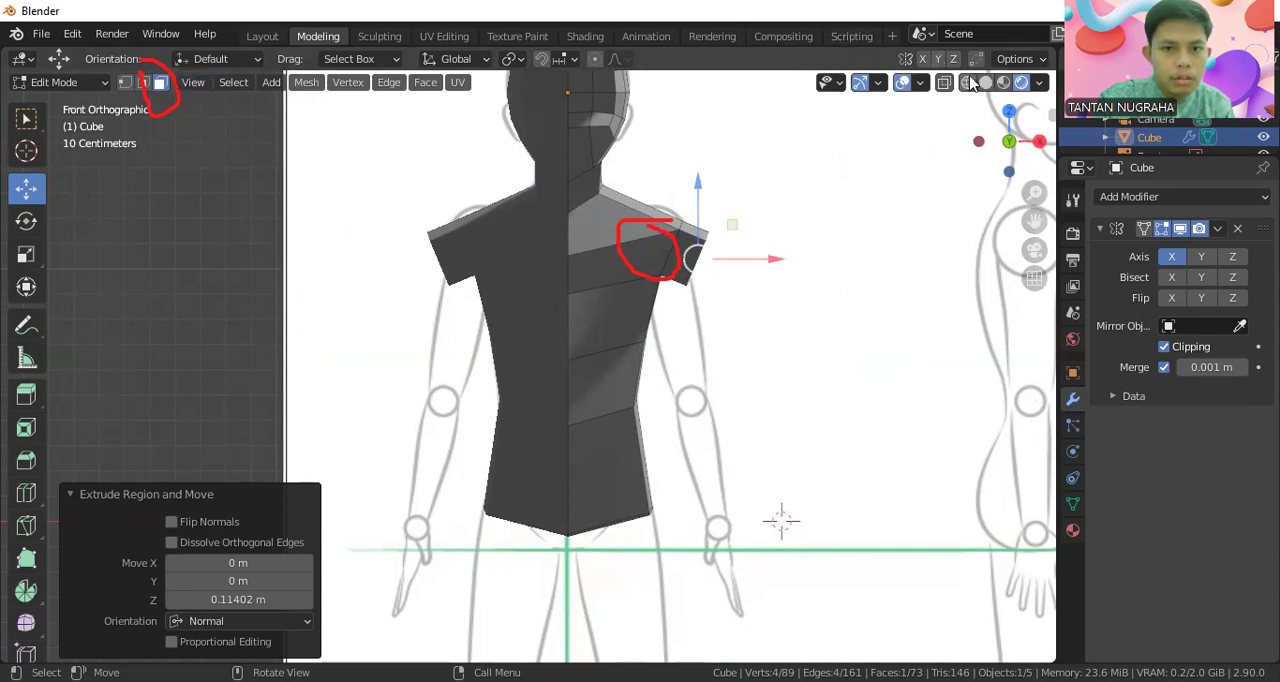
Switch to wireframe shading and vertex selection, and move the extruded arm end down onto the sketched upper arm
{"action": "key", "text": "shift+z"}
{"action": "scroll", "coordinate": [757, 240], "scroll_direction": "up", "scroll_amount": 2}
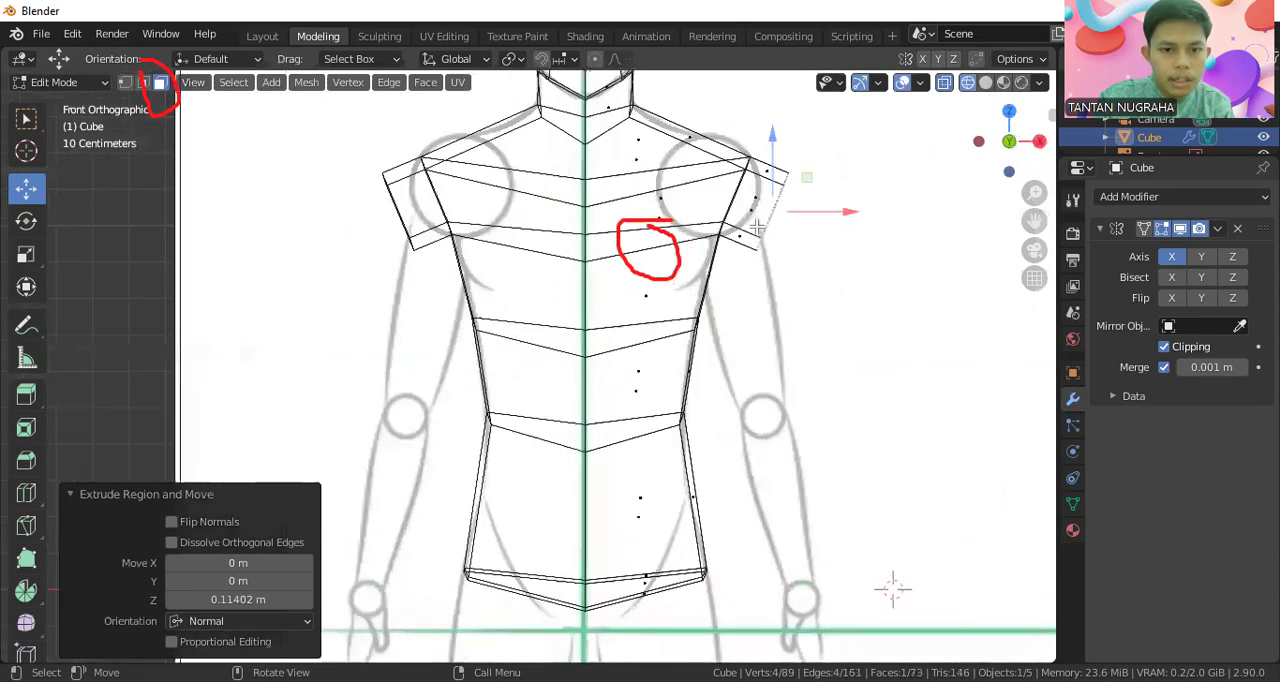
{"action": "key", "text": "1"}
{"action": "left_click", "coordinate": [762, 242]}
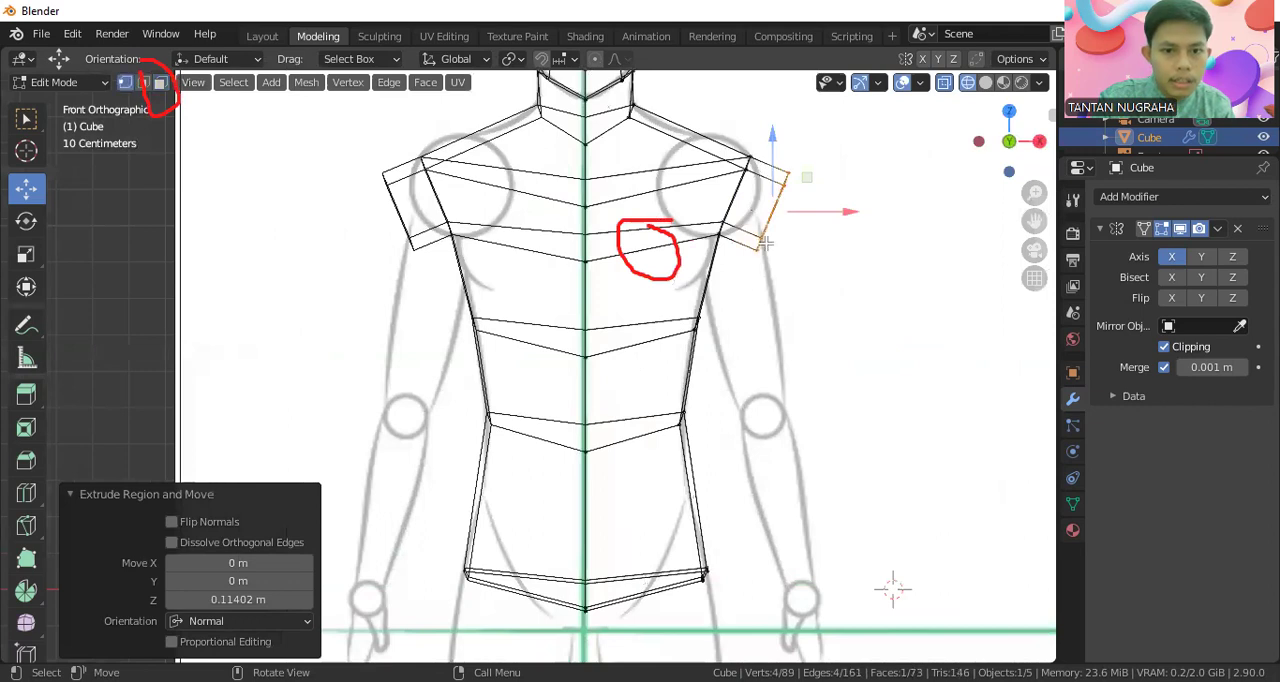
{"action": "key", "text": "g"}
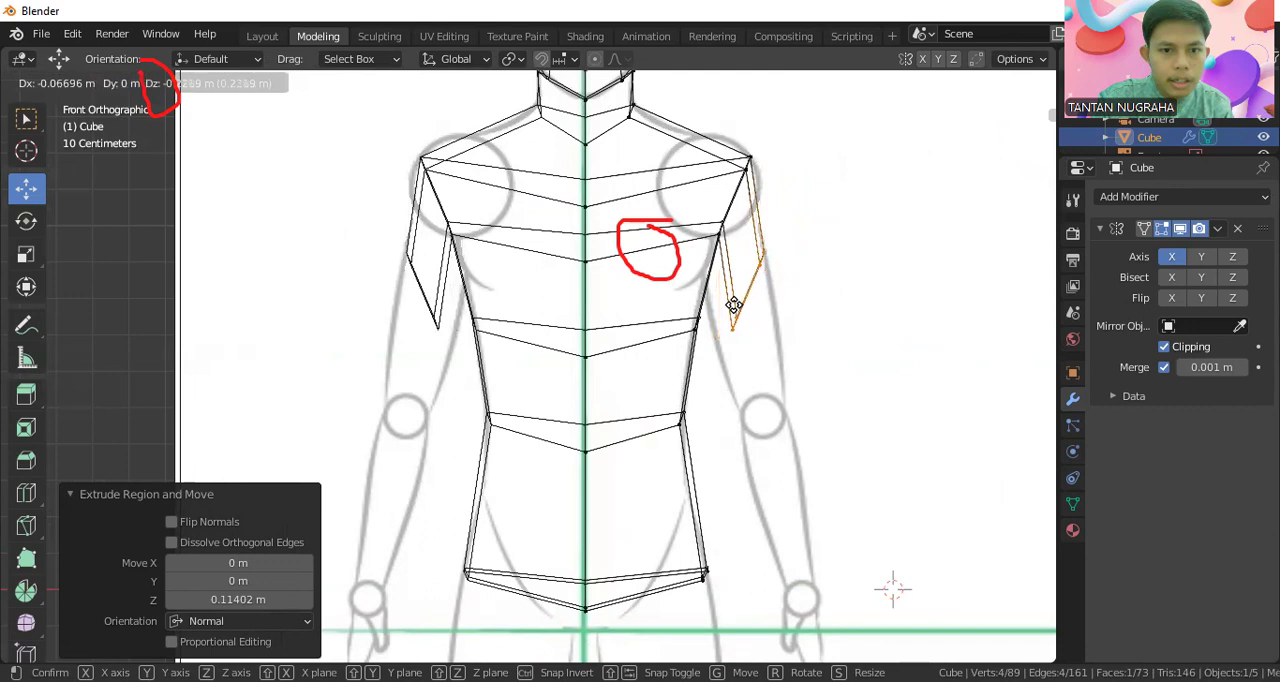
{"action": "left_click", "coordinate": [734, 304]}
{"action": "left_click_drag", "start_coordinate": [808, 287], "coordinate": [813, 284]}
Move the arm end's inner vertices about -0.075 m along X and its outer vertices about -0.138 m along Z to fit the sketch
{"action": "left_click", "coordinate": [748, 295]}
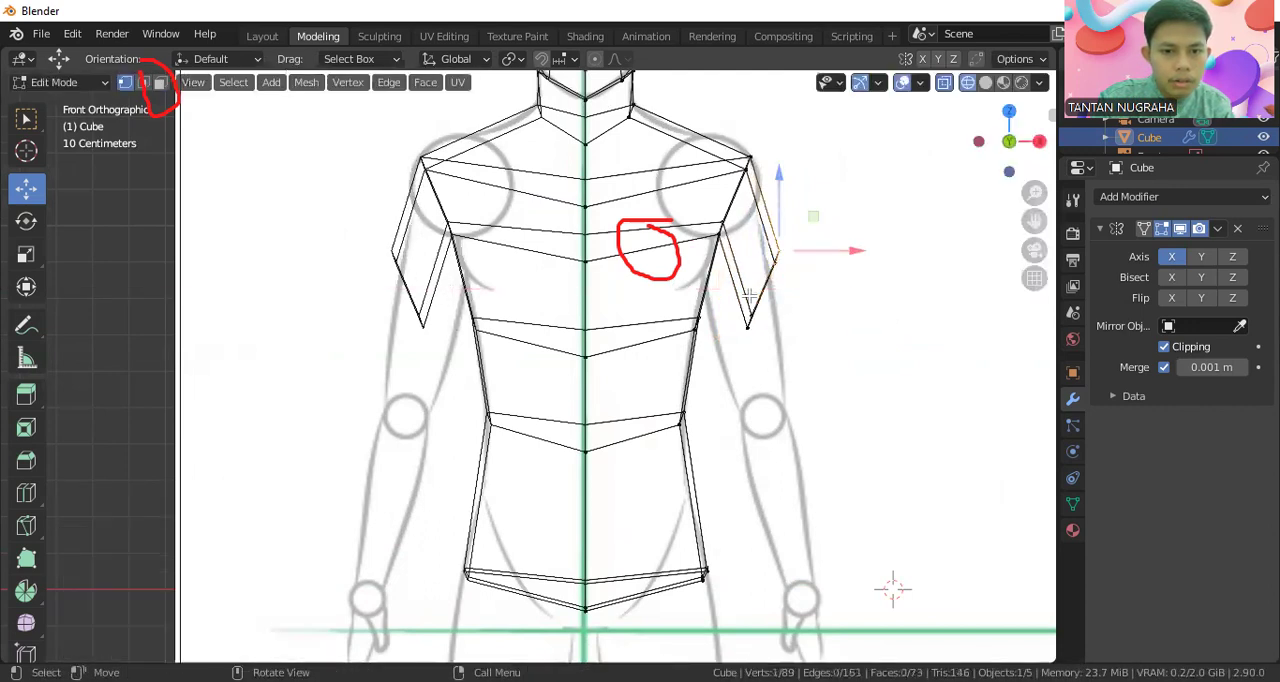
{"action": "left_click_drag", "start_coordinate": [739, 303], "coordinate": [758, 327]}
{"action": "middle_click_drag", "start_coordinate": [727, 214], "coordinate": [663, 218]}
{"action": "key", "text": "KP_1"}
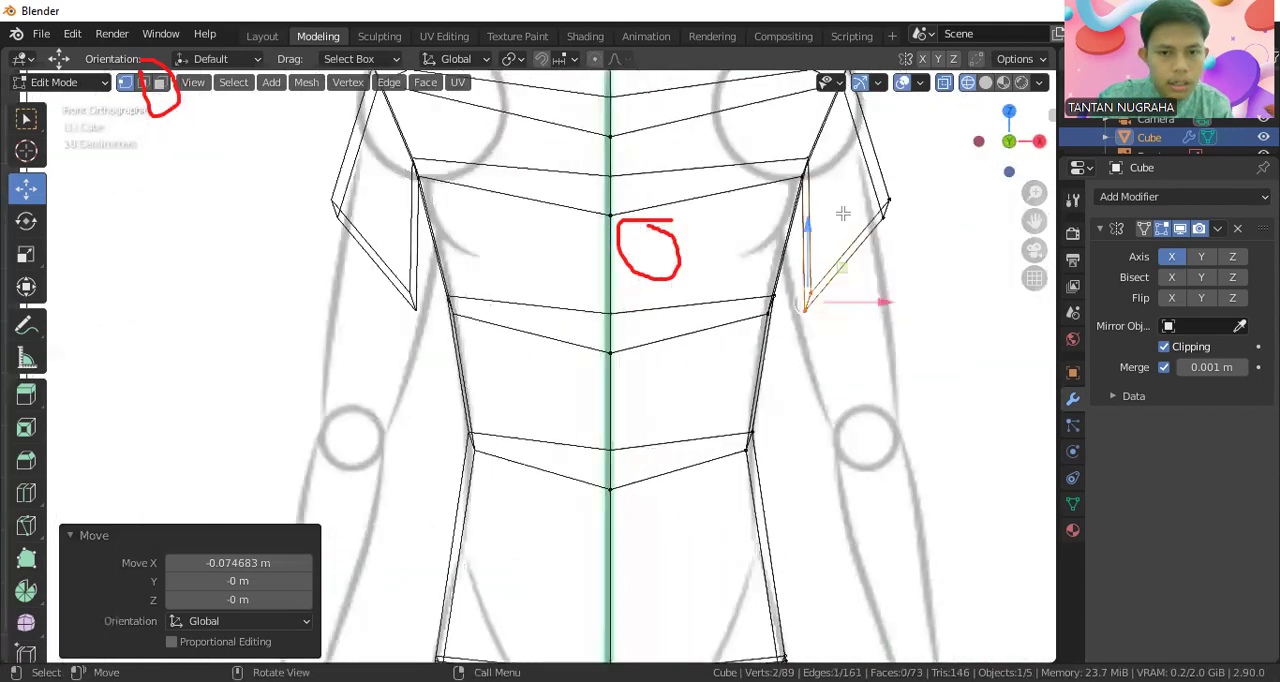
{"action": "left_click", "coordinate": [885, 204]}
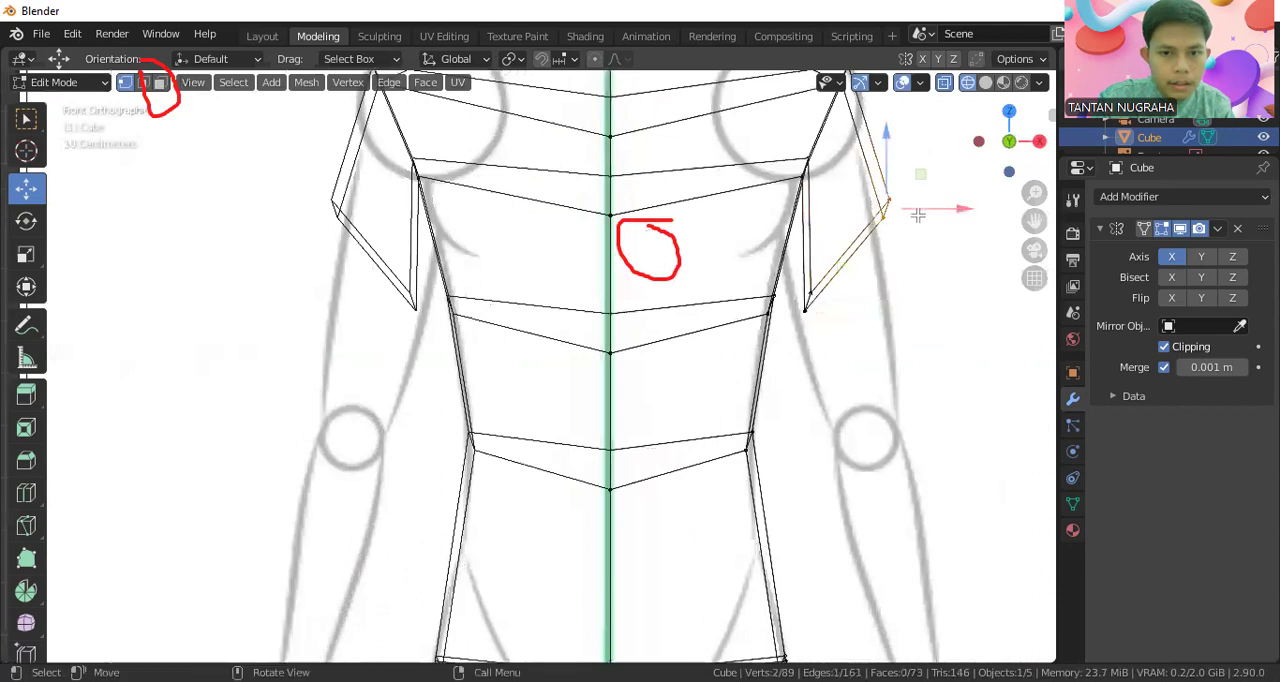
{"action": "left_click_drag", "start_coordinate": [885, 198], "coordinate": [883, 283]}
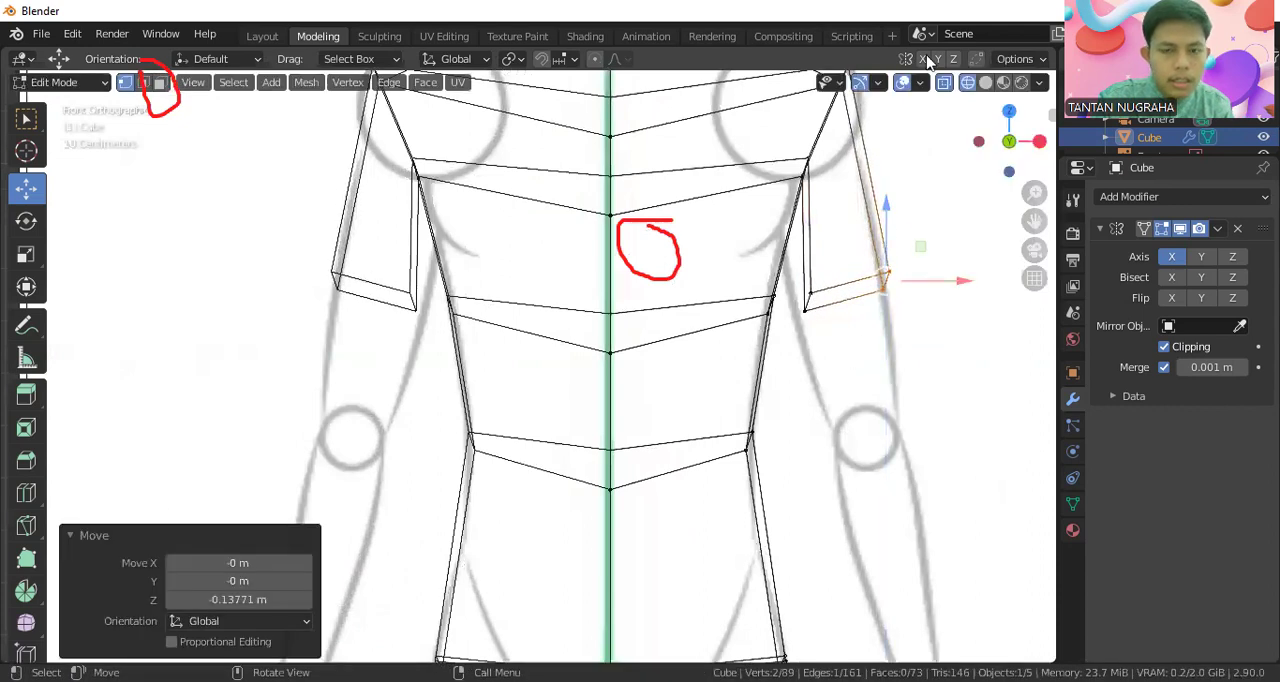
Return to rendered shading, select the arm's bottom end face and extrude it about 0.244 m along its normal to just above the elbow
{"action": "left_click", "coordinate": [1021, 82]}
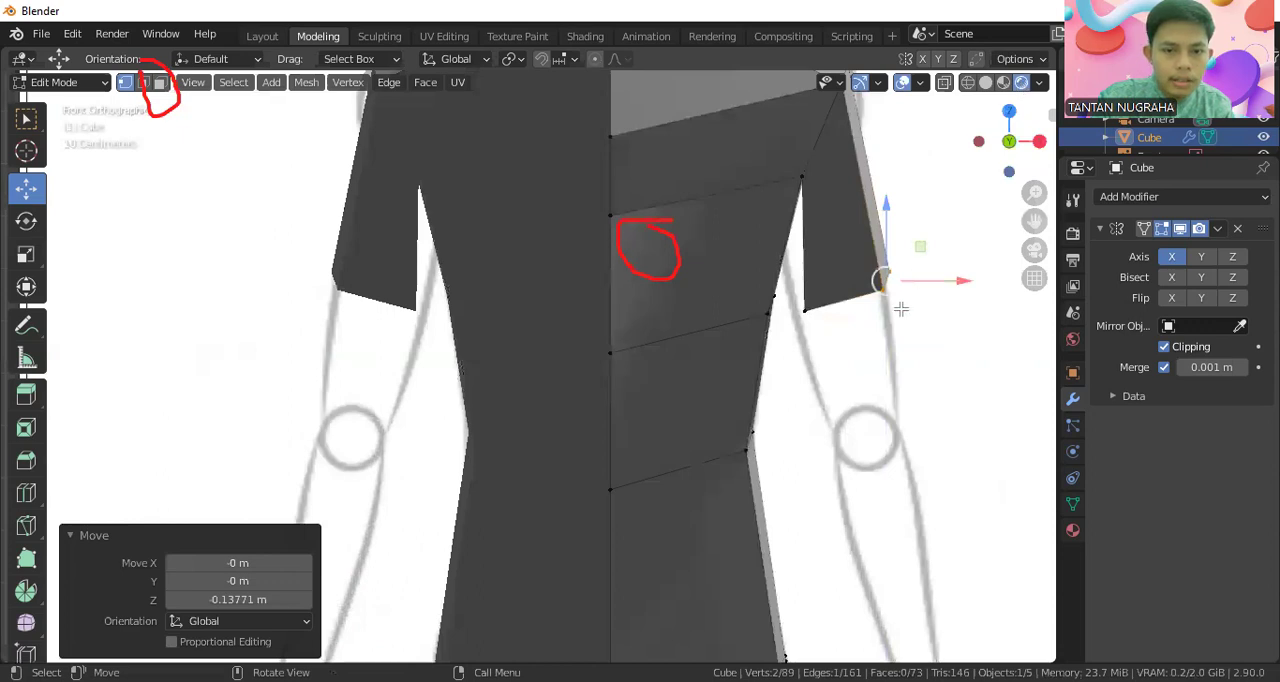
{"action": "middle_click_drag", "start_coordinate": [901, 309], "coordinate": [760, 260]}
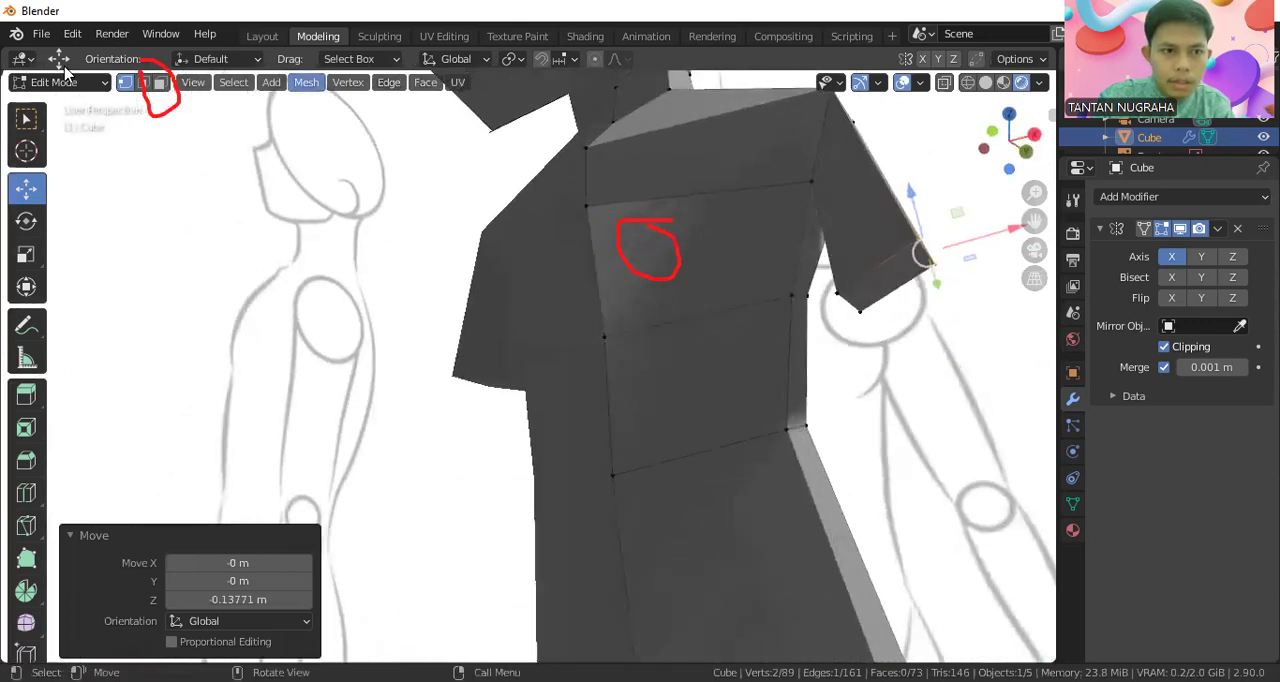
{"action": "left_click", "coordinate": [160, 82]}
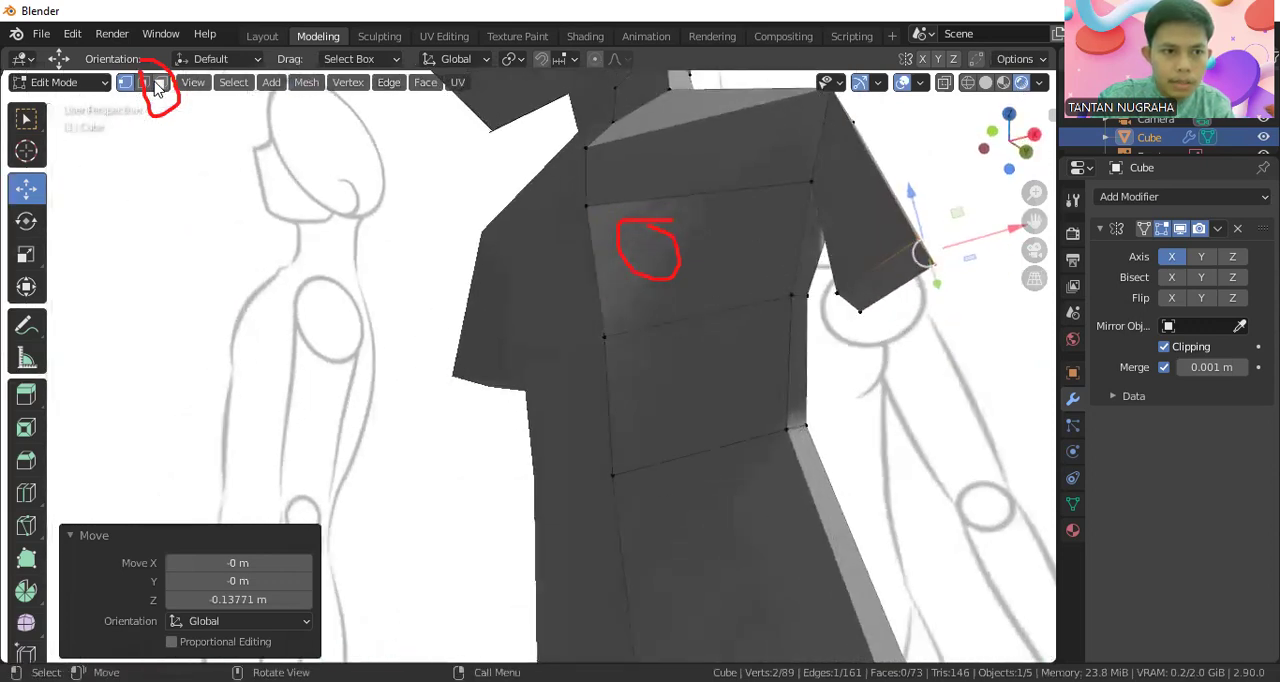
{"action": "left_click", "coordinate": [888, 274]}
{"action": "key", "text": "KP_1"}
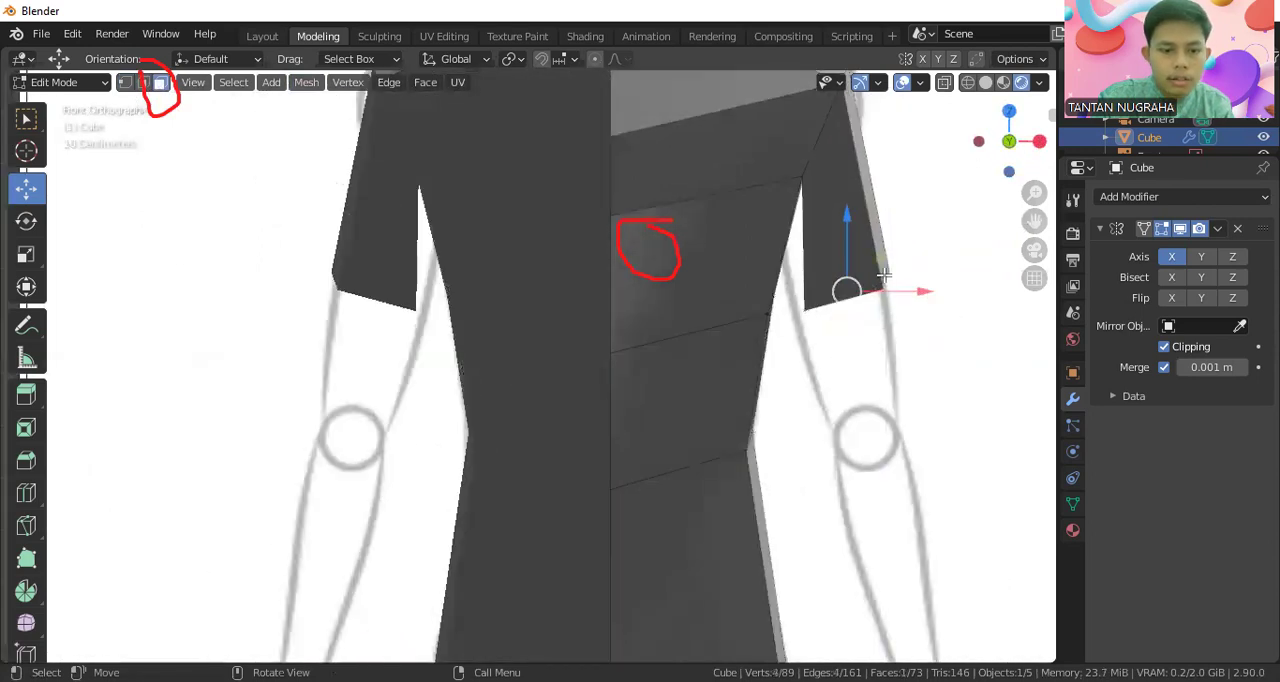
{"action": "key", "text": "e"}
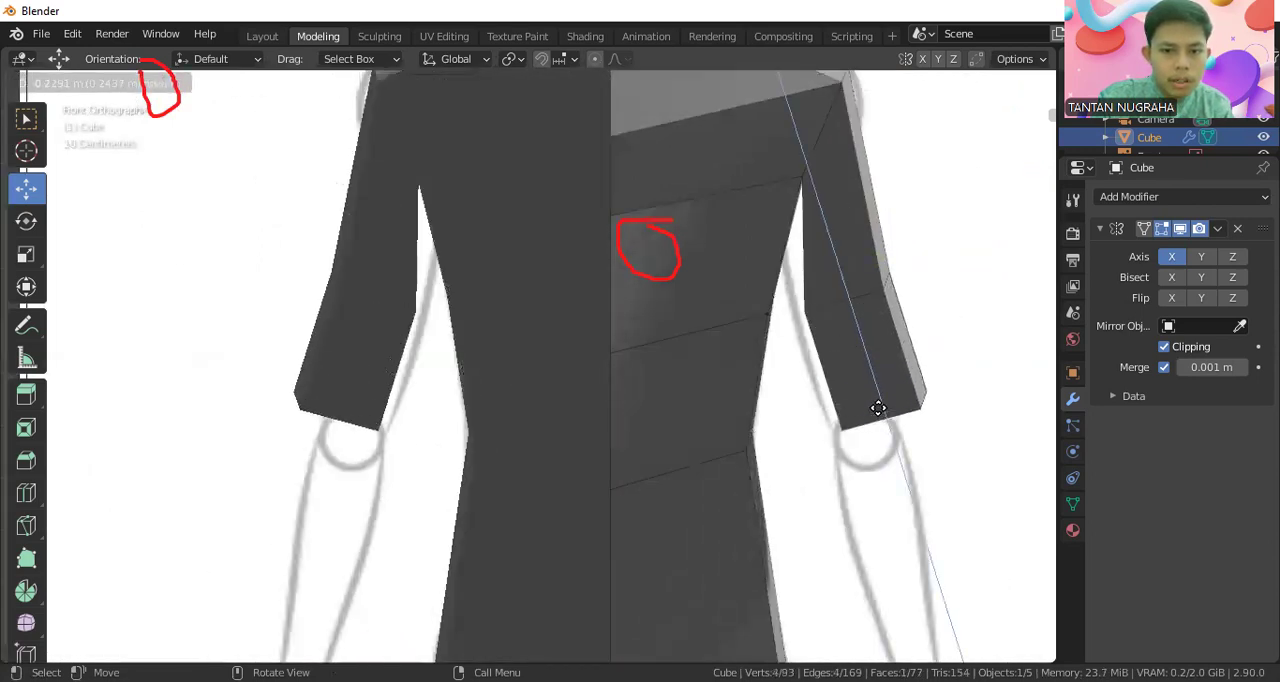
{"action": "left_click", "coordinate": [878, 408]}
Extrude the elbow end face about 0.533 m along its normal to form the forearm
{"action": "scroll", "coordinate": [877, 408], "scroll_direction": "down", "scroll_amount": 4}
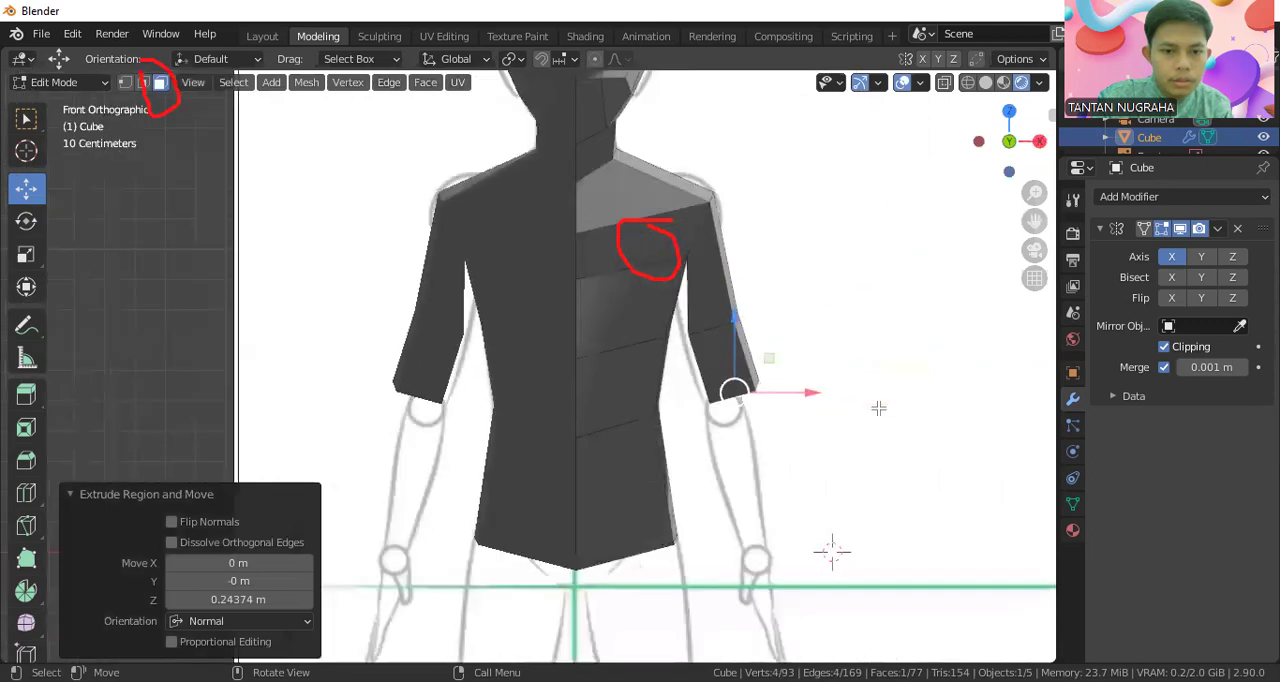
{"action": "key", "text": "e"}
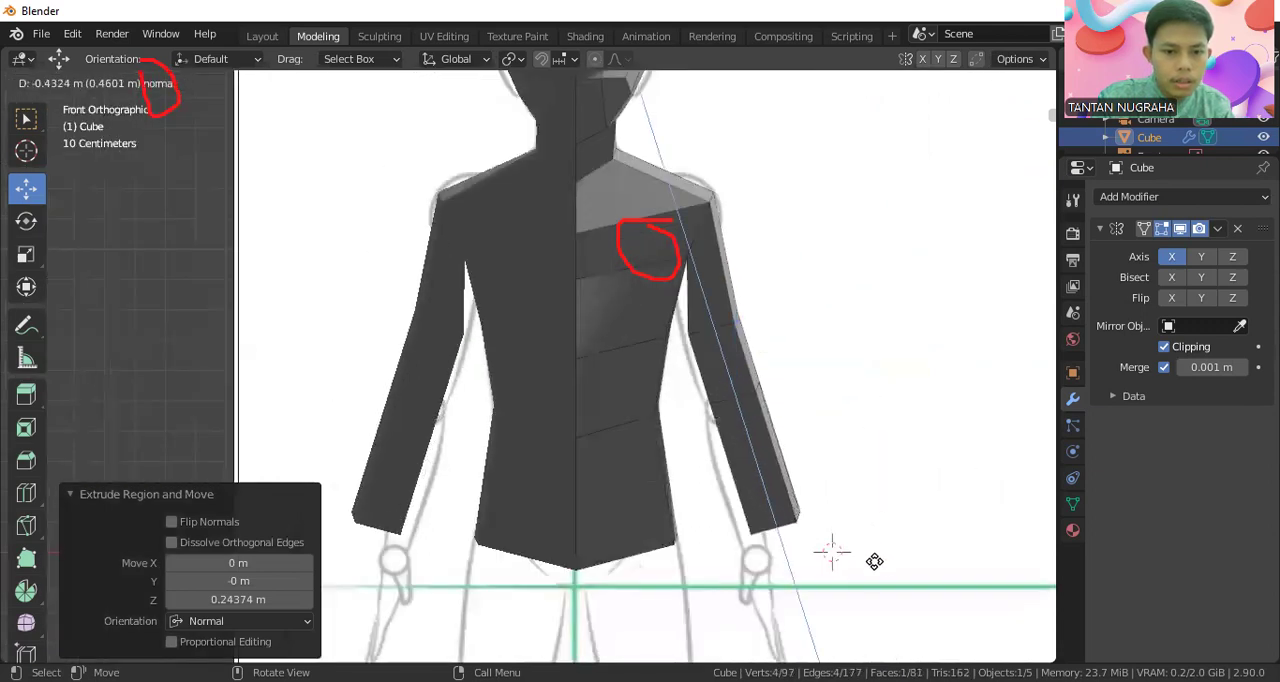
{"action": "left_click", "coordinate": [876, 575]}
In wireframe with vertex selection, move the elbow's inner and outer vertices inward along X to the sketch, the outer ones by about -0.062 m
{"action": "scroll", "coordinate": [814, 303], "scroll_direction": "up", "scroll_amount": 3}
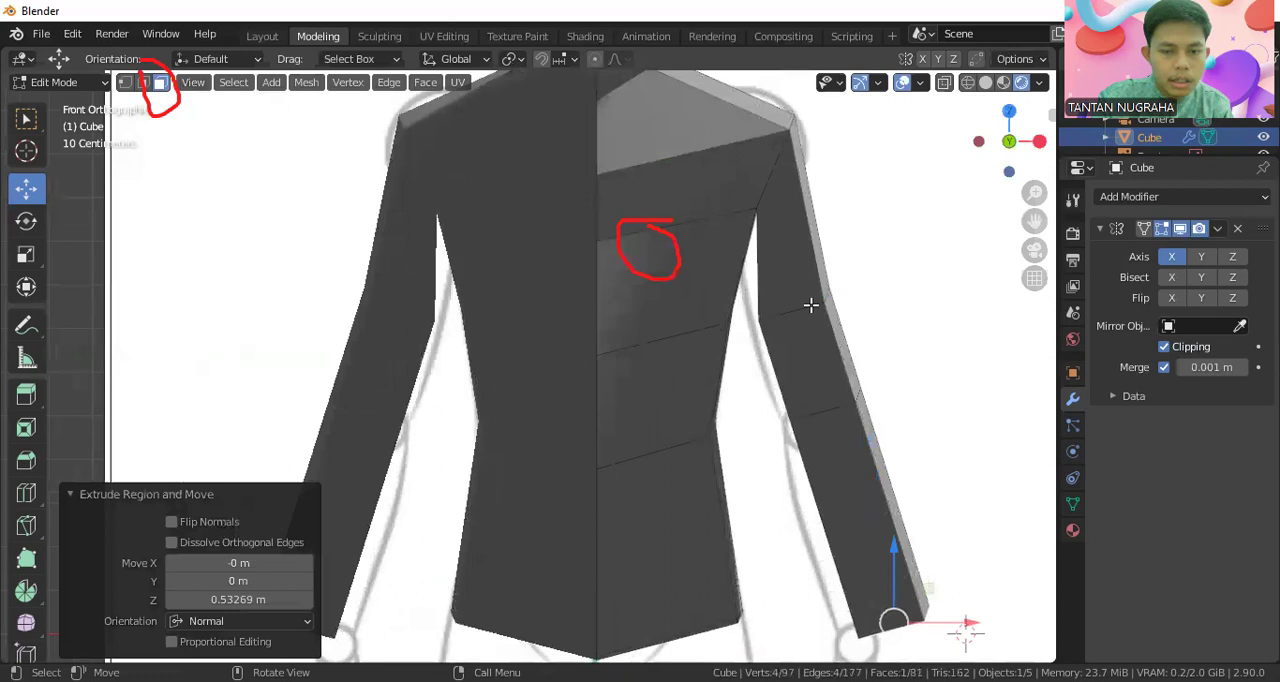
{"action": "left_click", "coordinate": [968, 83]}
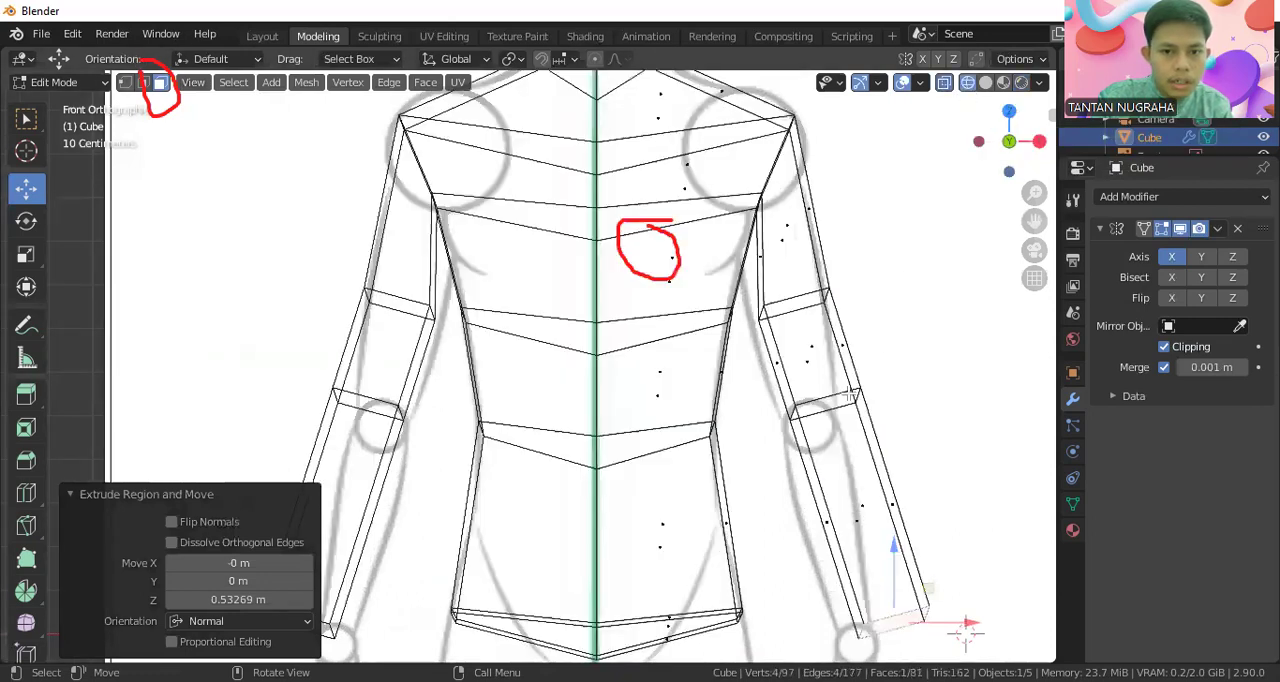
{"action": "key", "text": "alt+a"}
{"action": "left_click", "coordinate": [126, 83]}
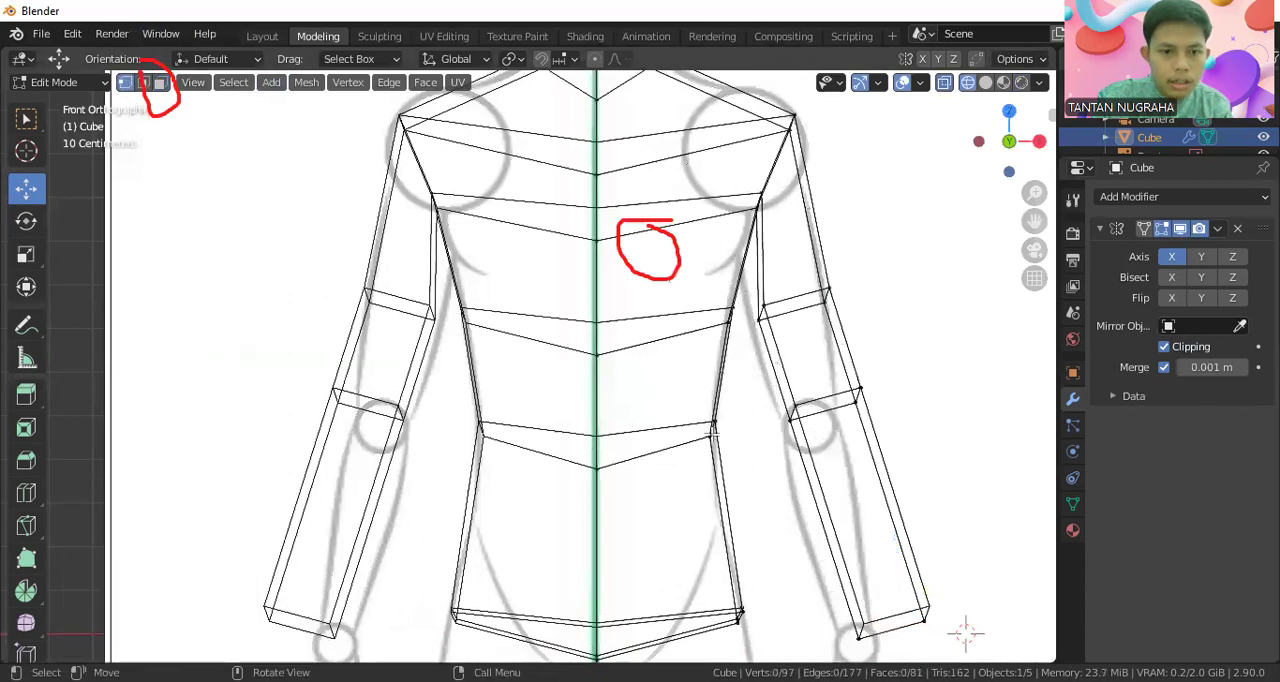
{"action": "left_click_drag", "start_coordinate": [767, 376], "coordinate": [835, 413]}
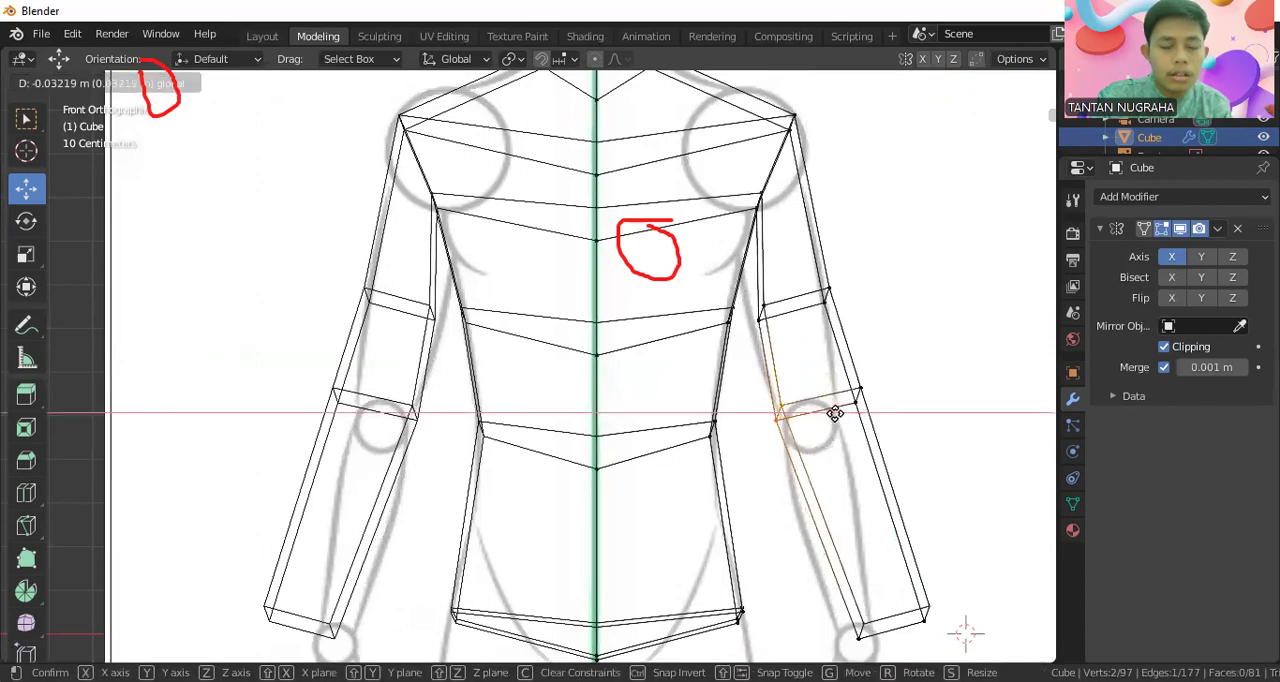
{"action": "left_click_drag", "start_coordinate": [835, 413], "coordinate": [875, 395]}
{"action": "left_click", "coordinate": [860, 398]}
{"action": "scroll", "coordinate": [875, 395], "scroll_direction": "down", "scroll_amount": 1}
{"action": "middle_click_drag", "start_coordinate": [888, 399], "coordinate": [844, 178], "text": "shift"}
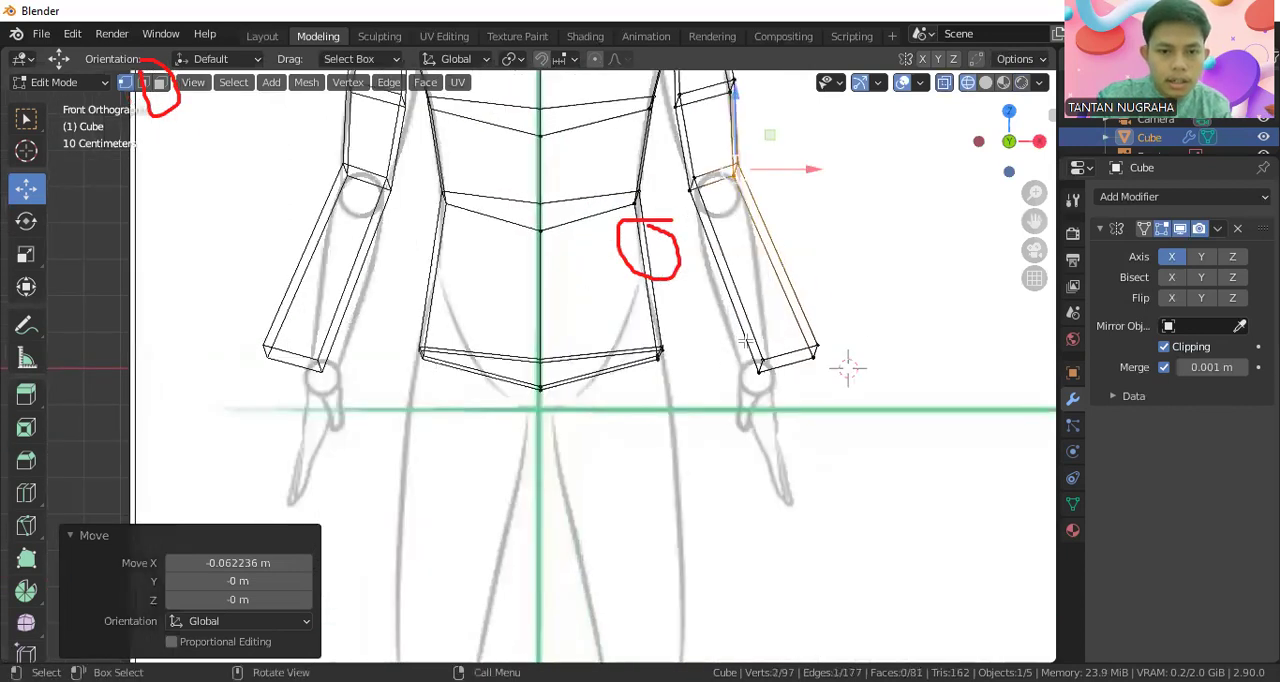
Move the wrist's inner and outer vertices inward along X to the sketched wrist, the outer ones by about -0.131 m
{"action": "left_click", "coordinate": [760, 368]}
{"action": "key", "text": "g"}
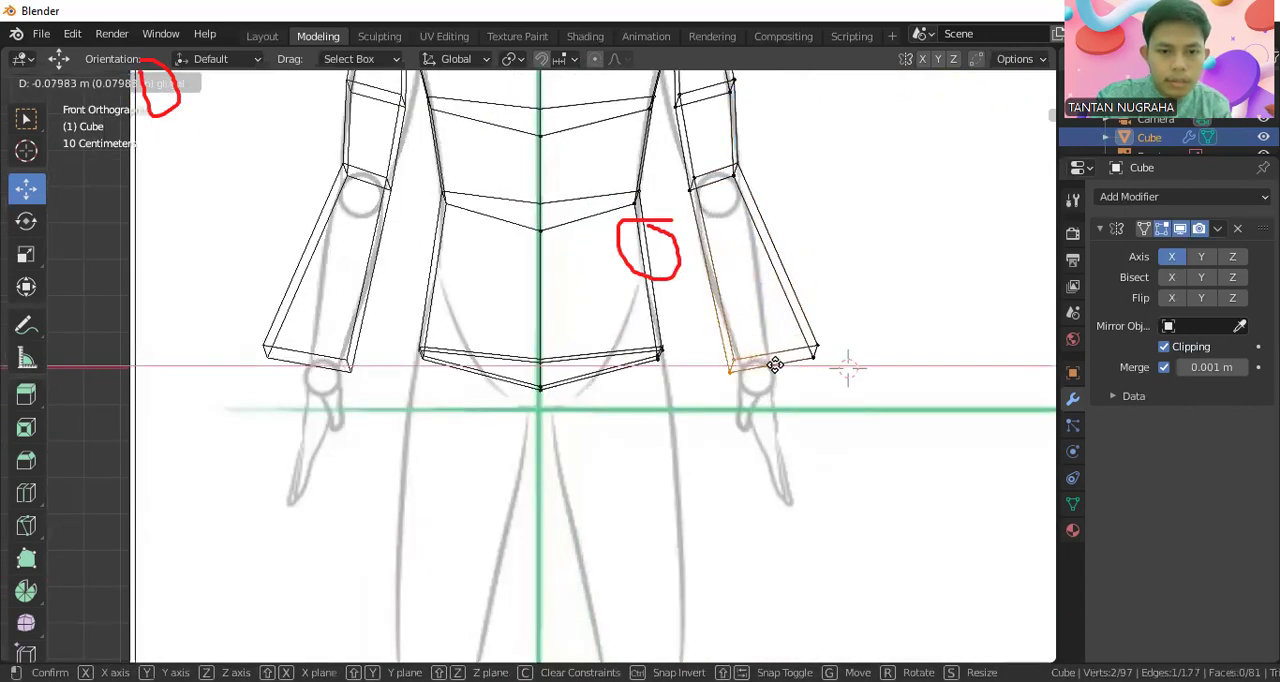
{"action": "left_click", "coordinate": [786, 361]}
{"action": "left_click", "coordinate": [826, 364]}
{"action": "left_click_drag", "start_coordinate": [851, 357], "coordinate": [805, 354]}
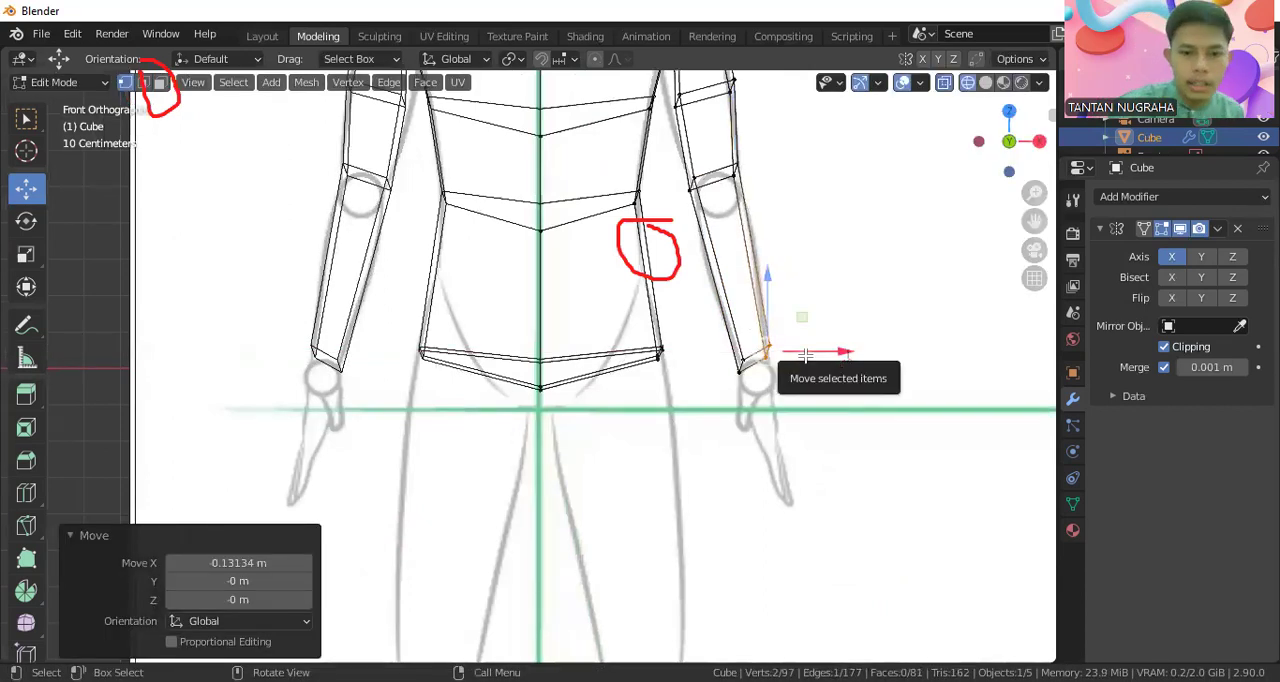
Return to rendered shading, select the wrist's end face and extrude it about 0.105 m along its normal to start the hand
{"action": "left_click", "coordinate": [1022, 83]}
{"action": "middle_click_drag", "start_coordinate": [787, 382], "coordinate": [812, 358]}
{"action": "left_click", "coordinate": [812, 358]}
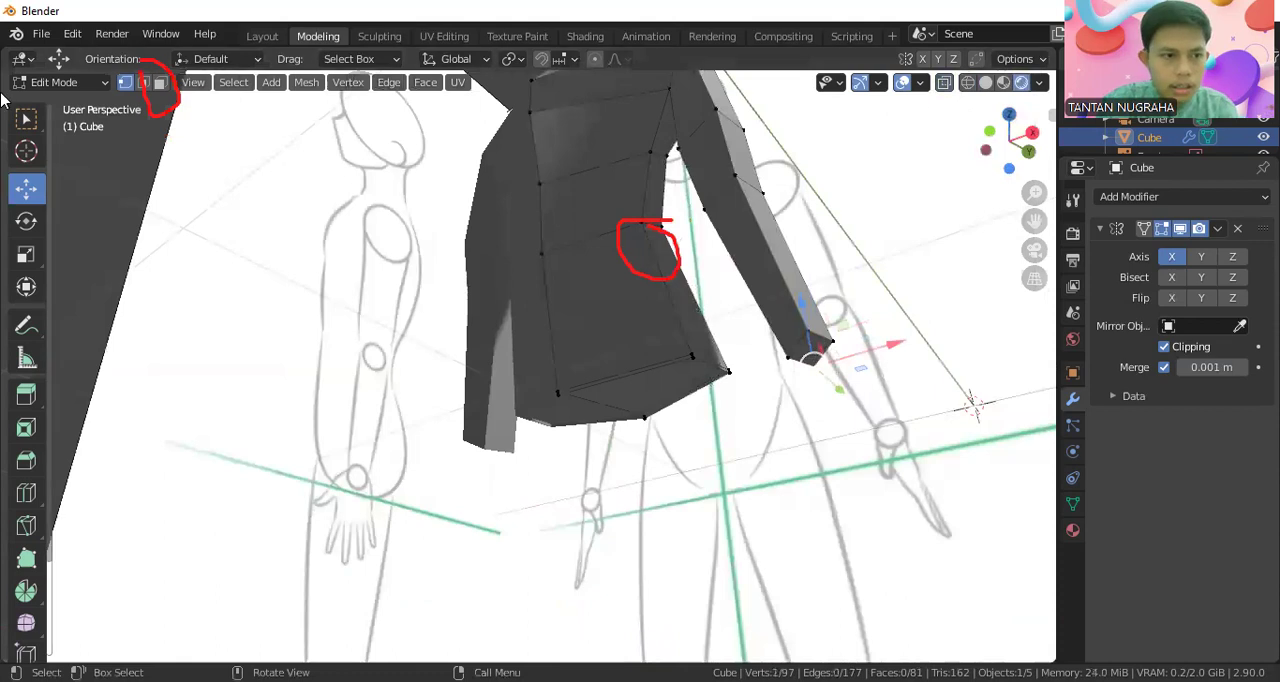
{"action": "left_click", "coordinate": [162, 82]}
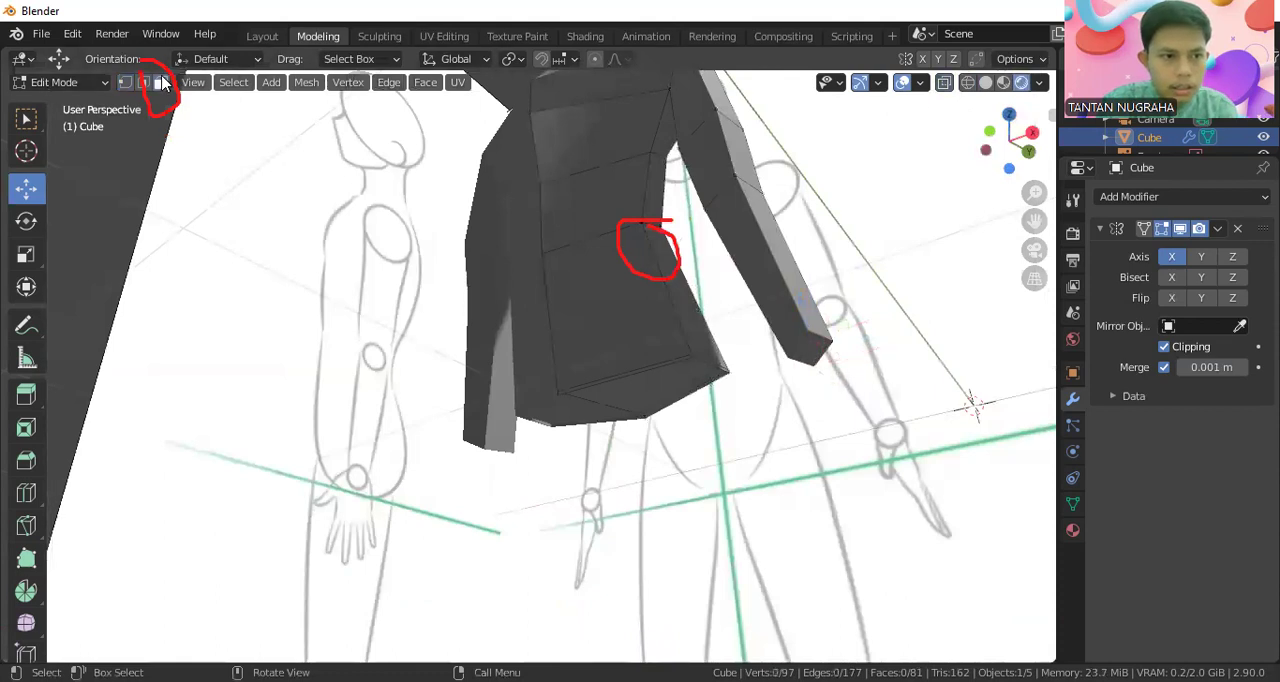
{"action": "left_click", "coordinate": [812, 347]}
{"action": "key", "text": "KP_1"}
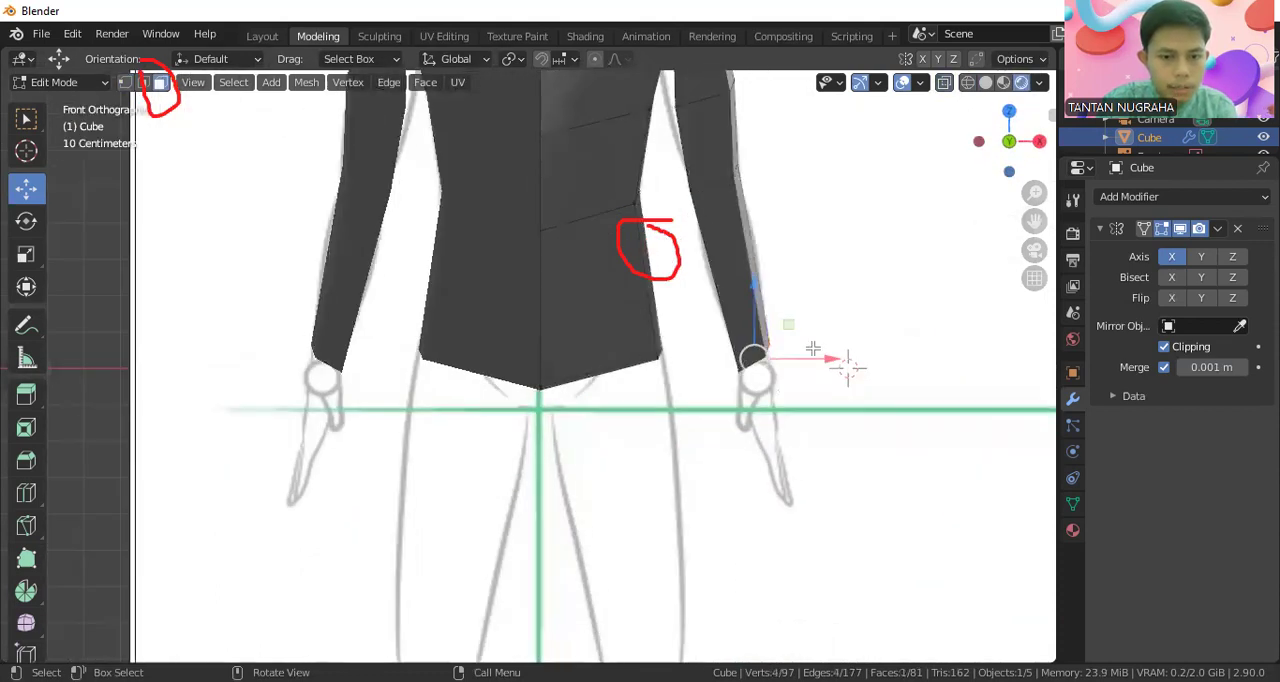
{"action": "key", "text": "e"}
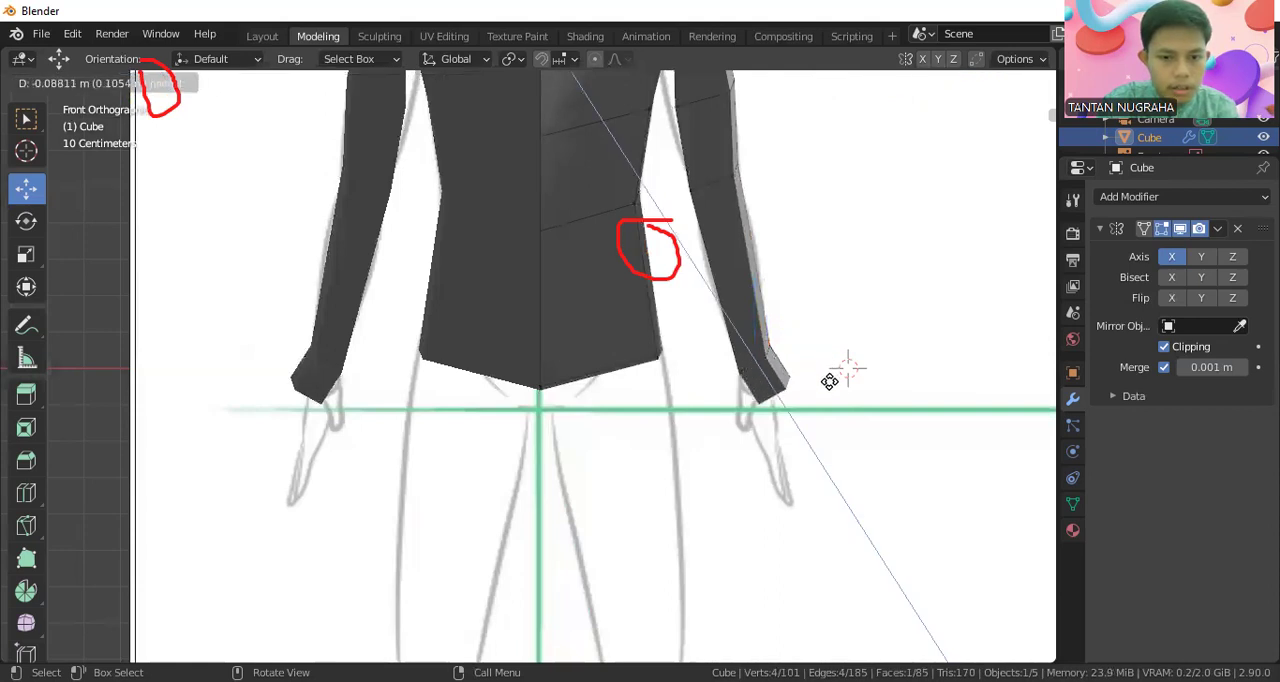
{"action": "left_click", "coordinate": [830, 381]}
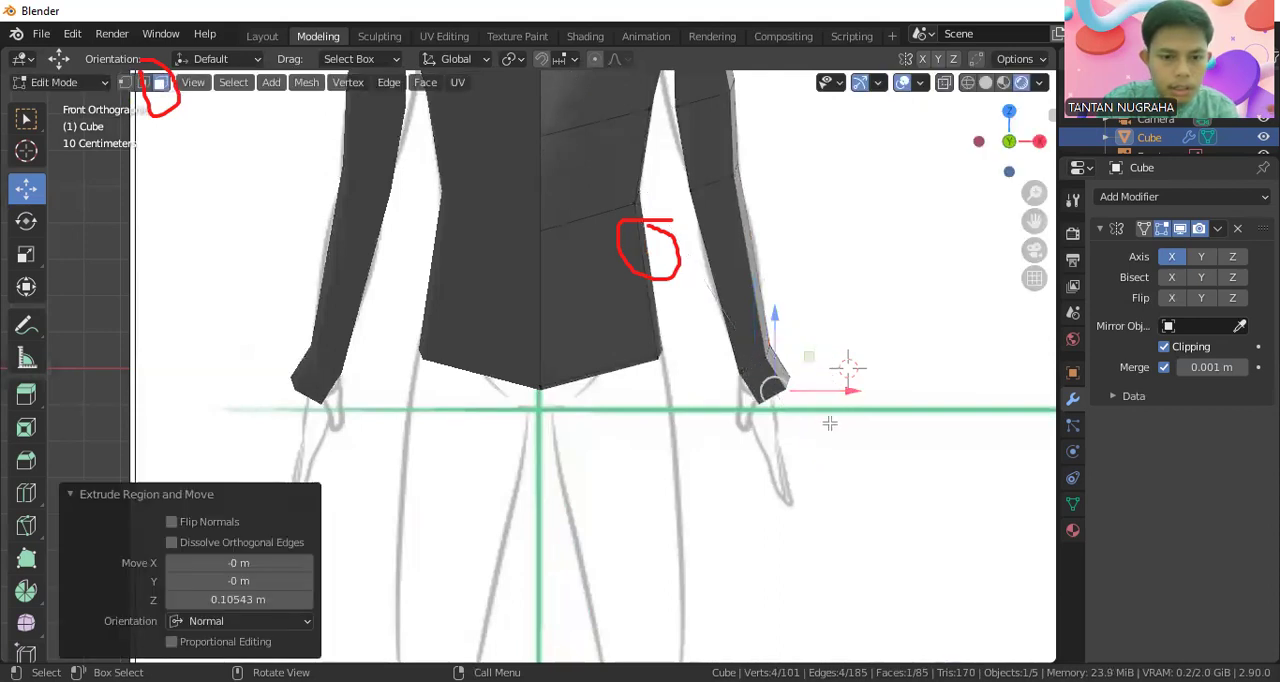
Scale the hand's extruded end face up uniformly by about 1.349
{"action": "scroll", "coordinate": [830, 423], "scroll_direction": "up", "scroll_amount": 2}
{"action": "middle_click_drag", "start_coordinate": [880, 395], "coordinate": [826, 337]}
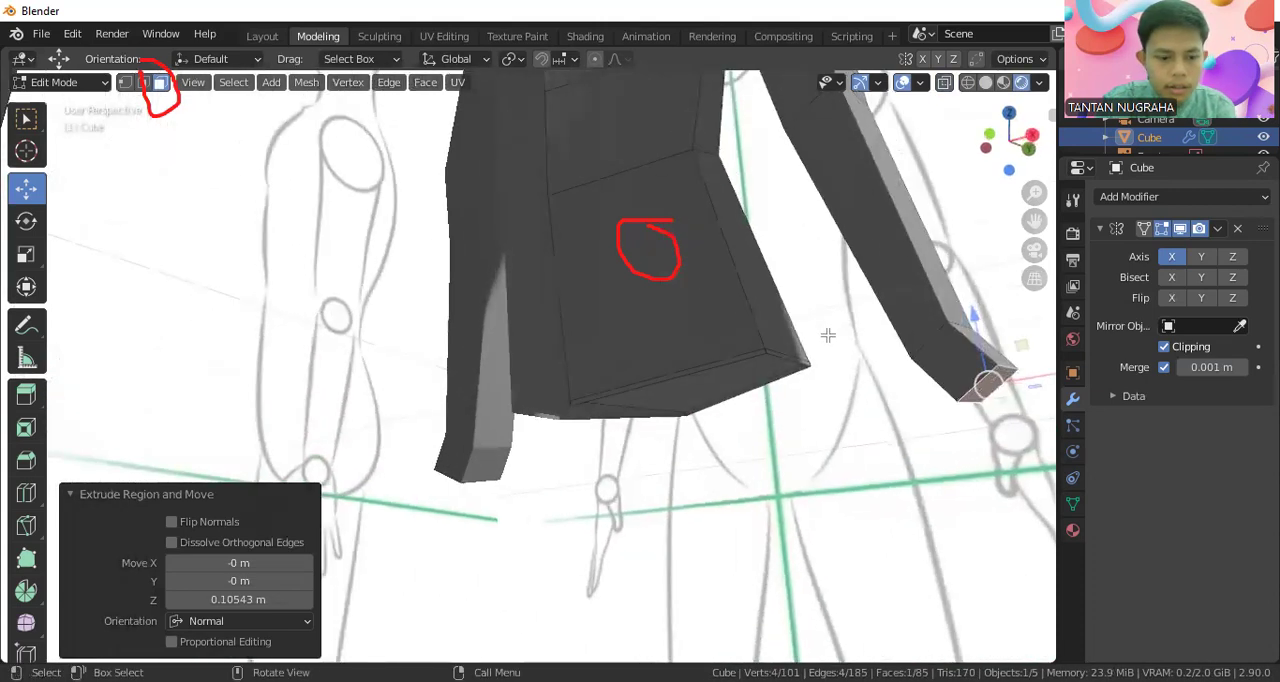
{"action": "key", "text": "s"}
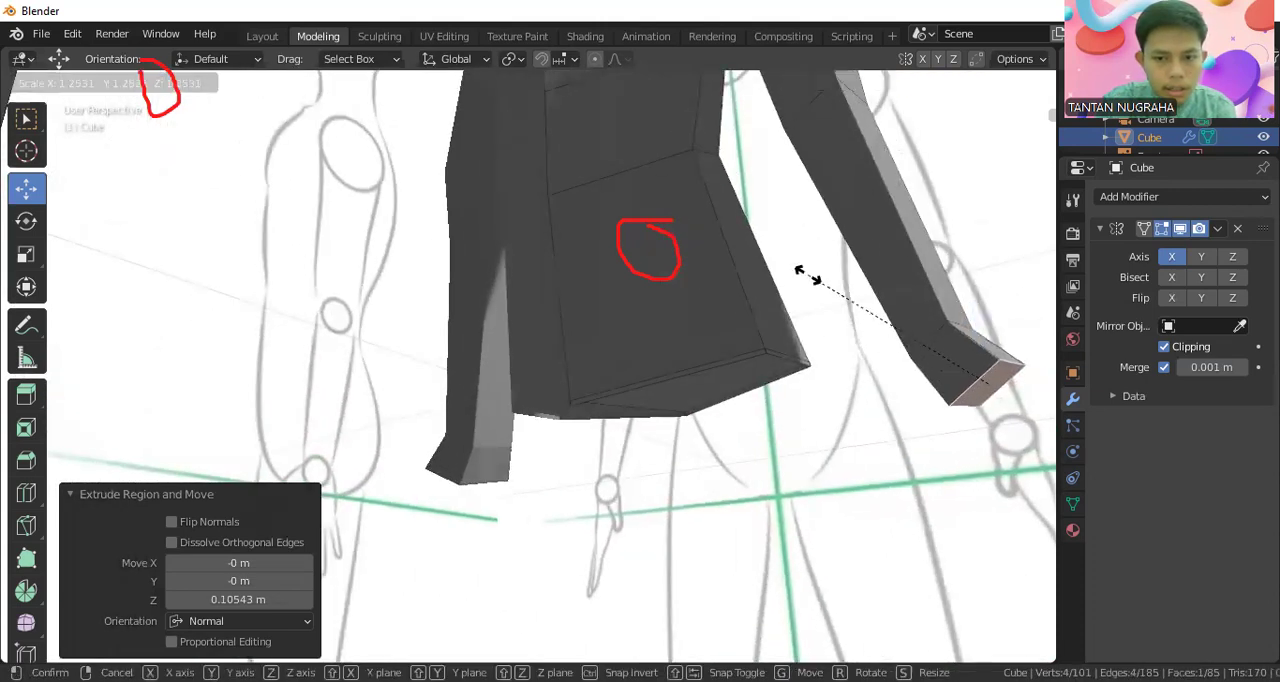
{"action": "left_click", "coordinate": [805, 255]}
{"action": "middle_click_drag", "start_coordinate": [814, 266], "coordinate": [908, 391]}
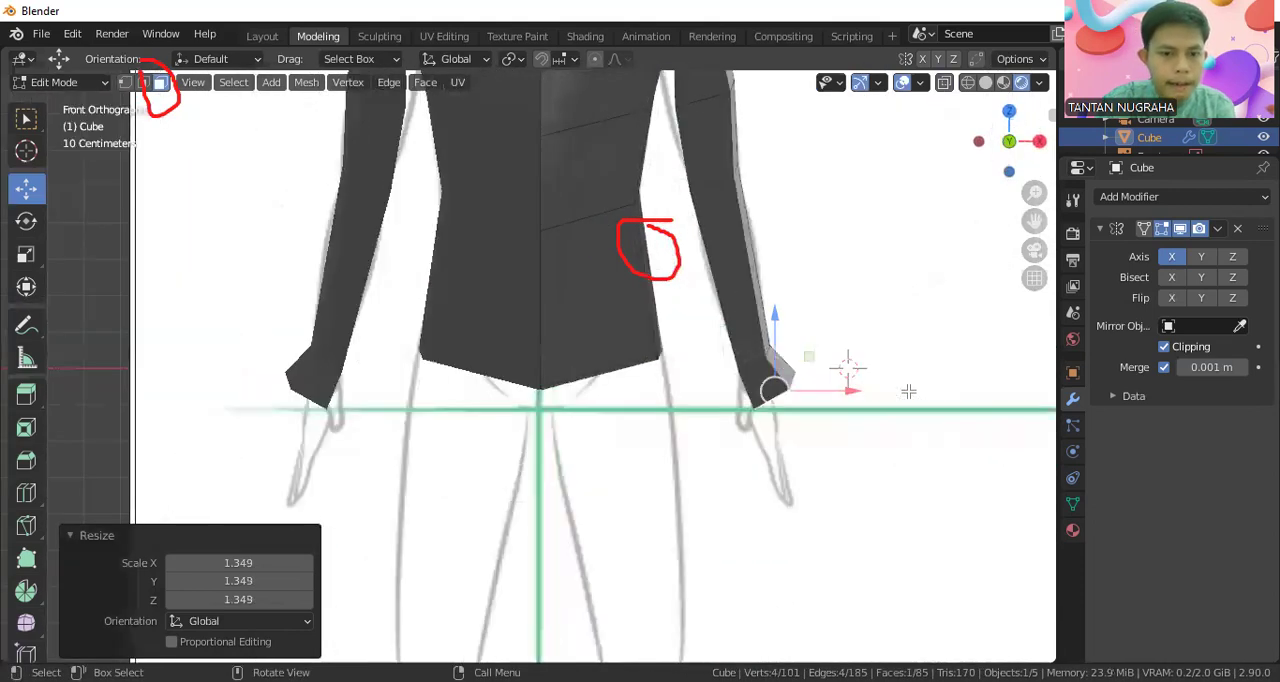
Check the arm against the side and front sketches in wireframe shading, and switch from Edit Mode to Object Mode
{"action": "key", "text": "KP_3"}
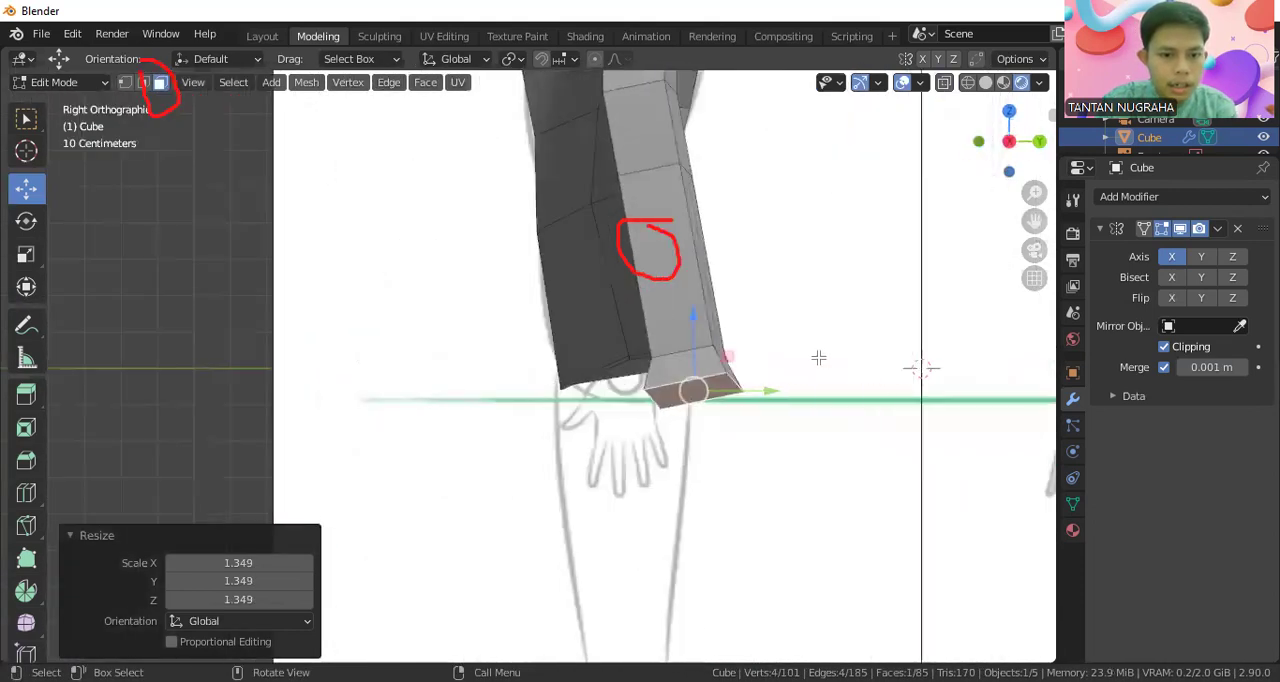
{"action": "scroll", "coordinate": [819, 358], "scroll_direction": "down", "scroll_amount": 3}
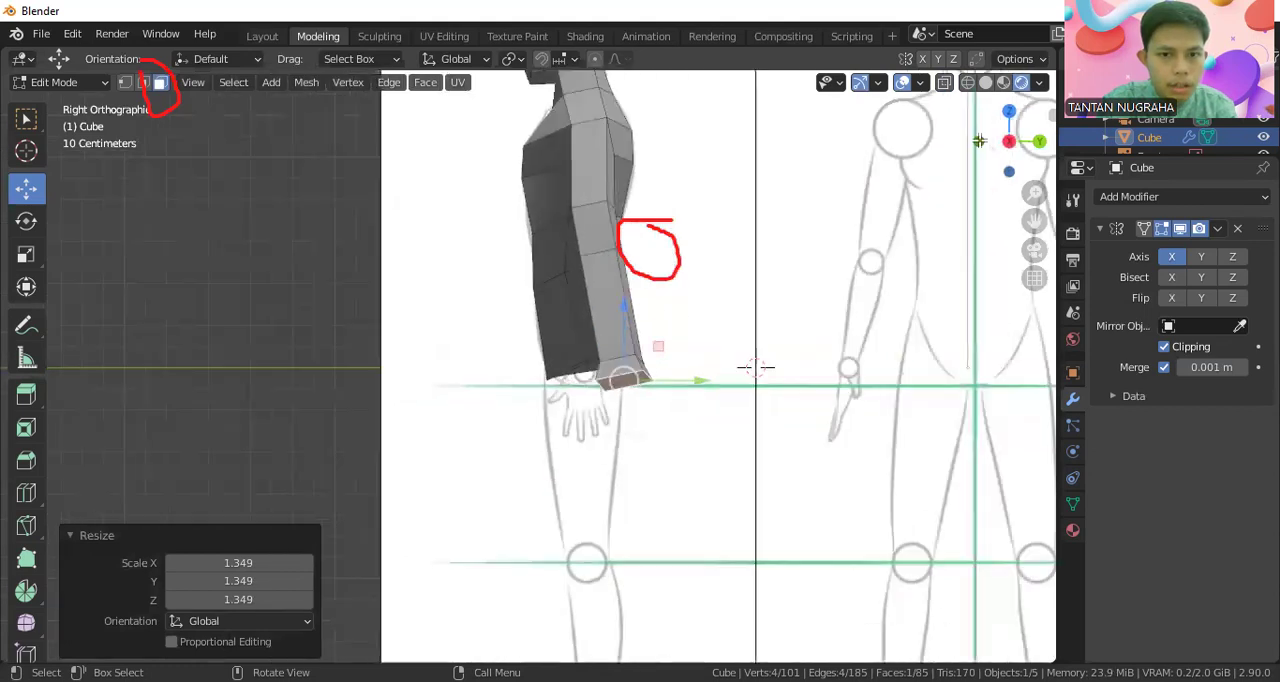
{"action": "left_click", "coordinate": [968, 83]}
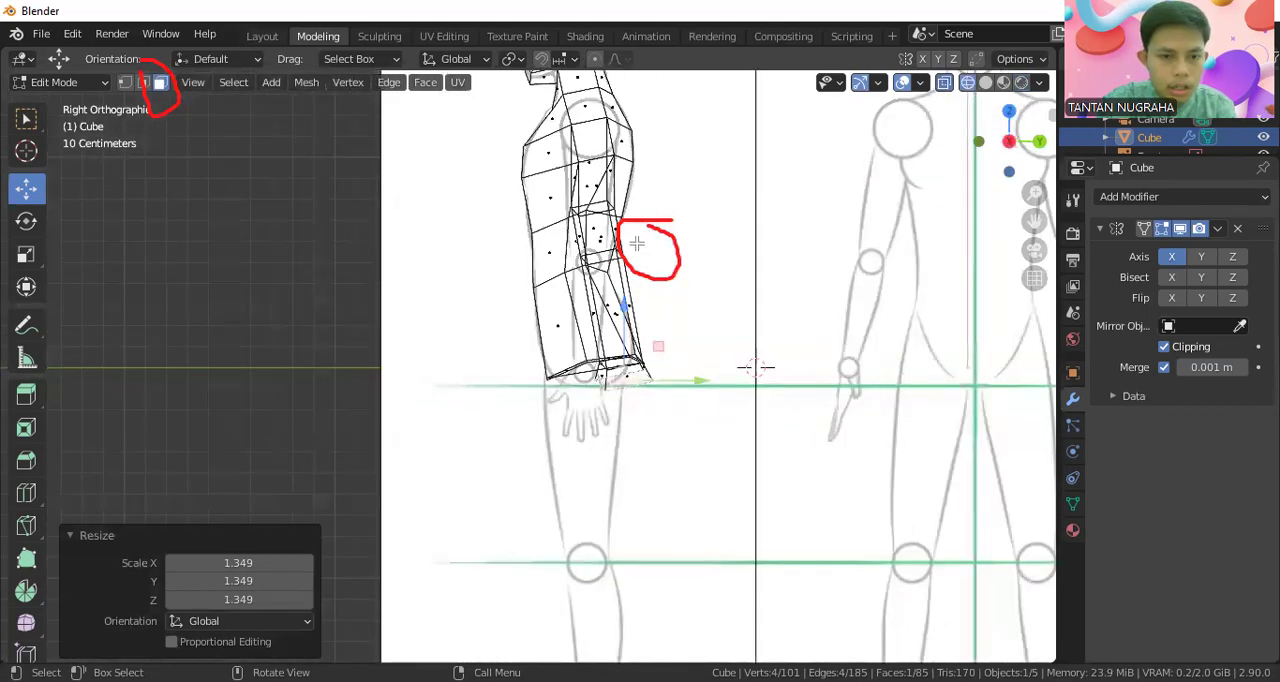
{"action": "middle_click_drag", "start_coordinate": [651, 290], "coordinate": [873, 316]}
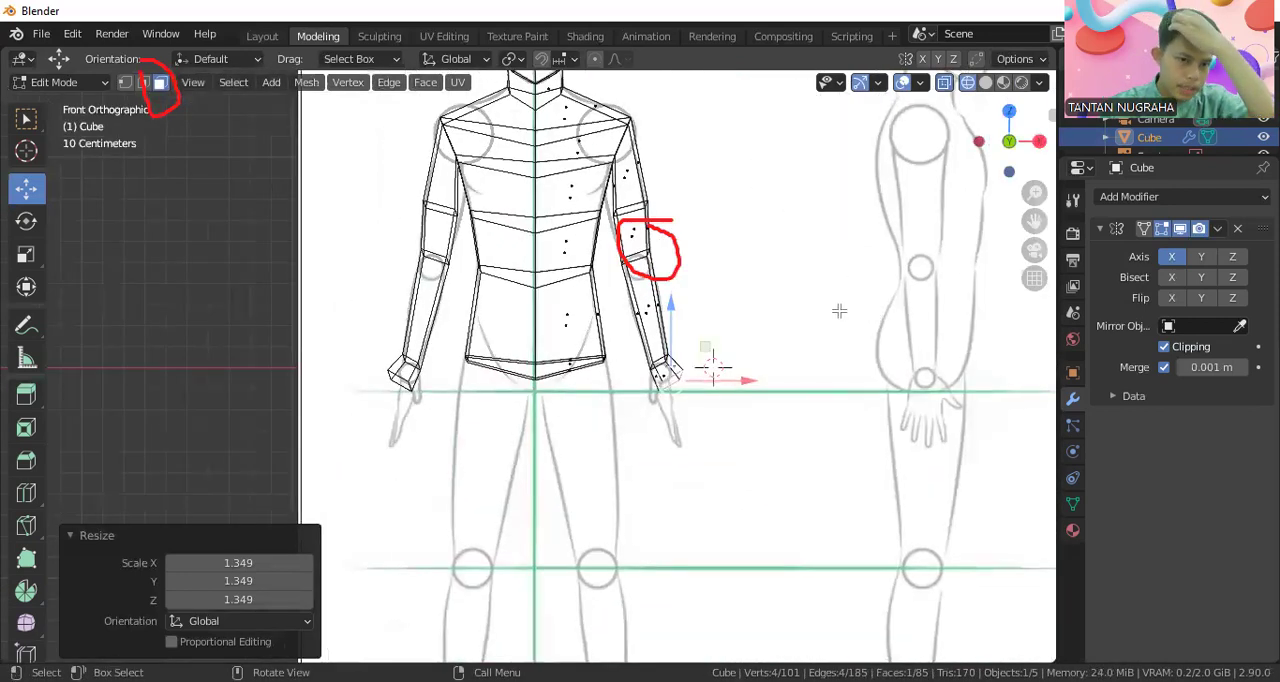
{"action": "scroll", "coordinate": [625, 368], "scroll_direction": "down", "scroll_amount": 2}
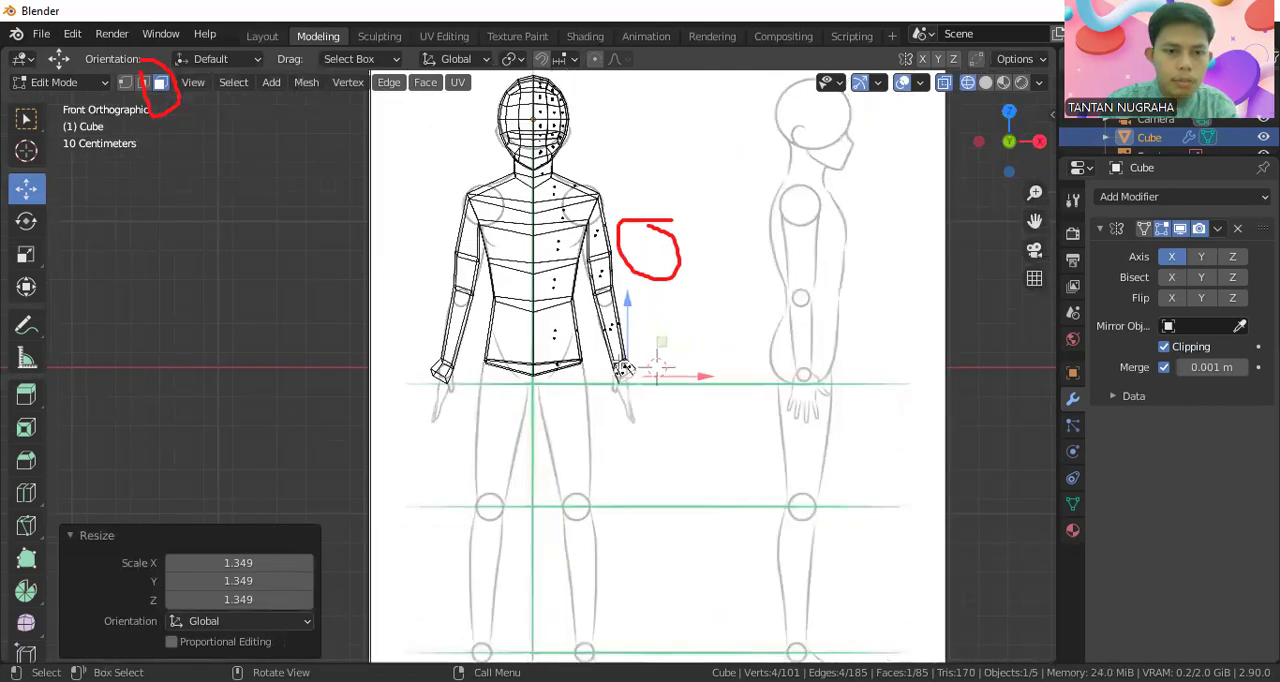
{"action": "left_click", "coordinate": [78, 84]}
{"action": "left_click", "coordinate": [79, 97]}
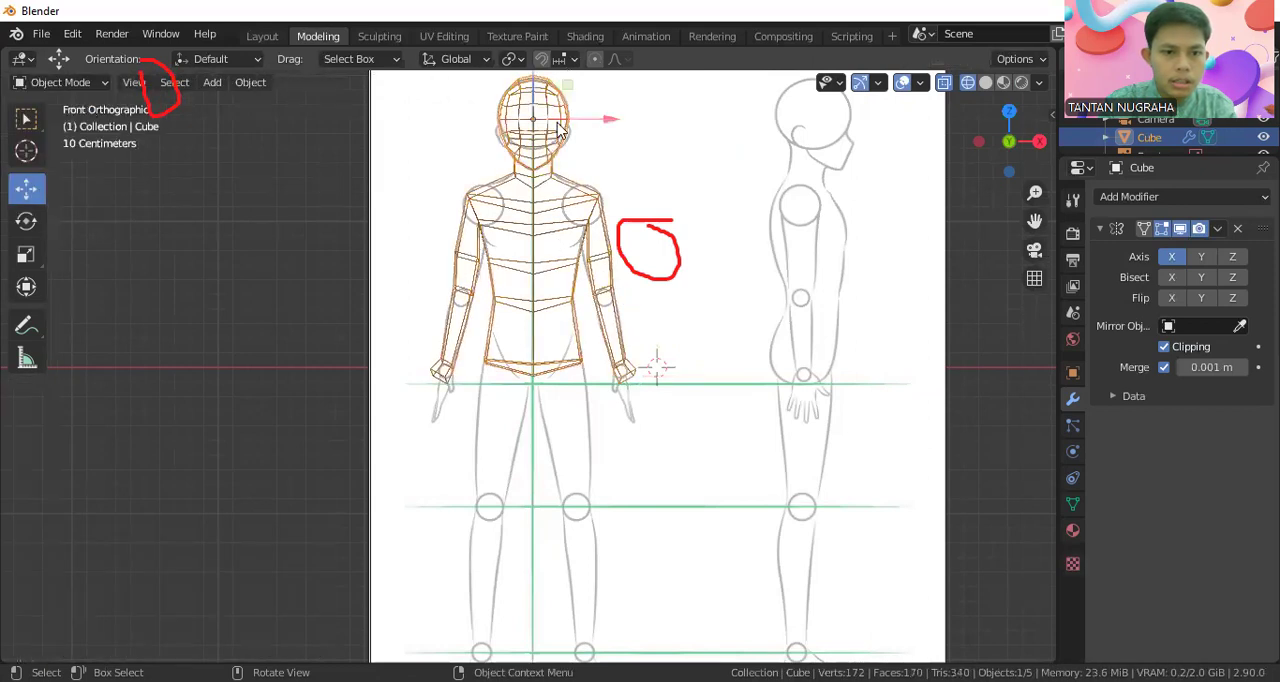
Return to rendered shading and switch the body mesh from Object Mode to Edit Mode
{"action": "left_click", "coordinate": [1021, 82]}
{"action": "mouse_move", "coordinate": [716, 324]}
{"action": "middle_mouse_down"}
{"action": "mouse_move", "coordinate": [631, 246]}
{"action": "mouse_move", "coordinate": [520, 200]}
{"action": "middle_mouse_up"}
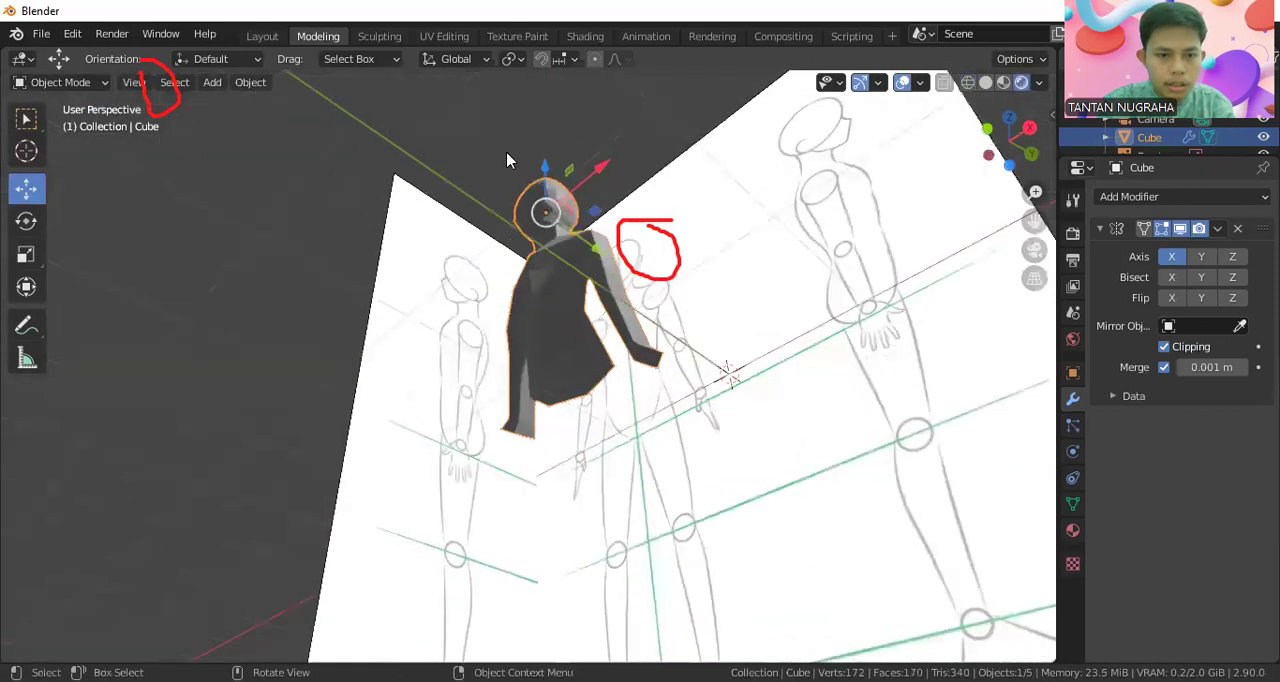
{"action": "left_click", "coordinate": [60, 82]}
{"action": "left_click", "coordinate": [45, 126]}
Select the face on the underside of the torso and inset it by about 0.3455 m
{"action": "middle_click_drag", "start_coordinate": [622, 418], "coordinate": [643, 360]}
{"action": "left_click", "coordinate": [644, 361]}
{"action": "scroll", "coordinate": [681, 376], "scroll_direction": "up", "scroll_amount": 2}
{"action": "scroll", "coordinate": [681, 376], "scroll_direction": "up", "scroll_amount": 1}
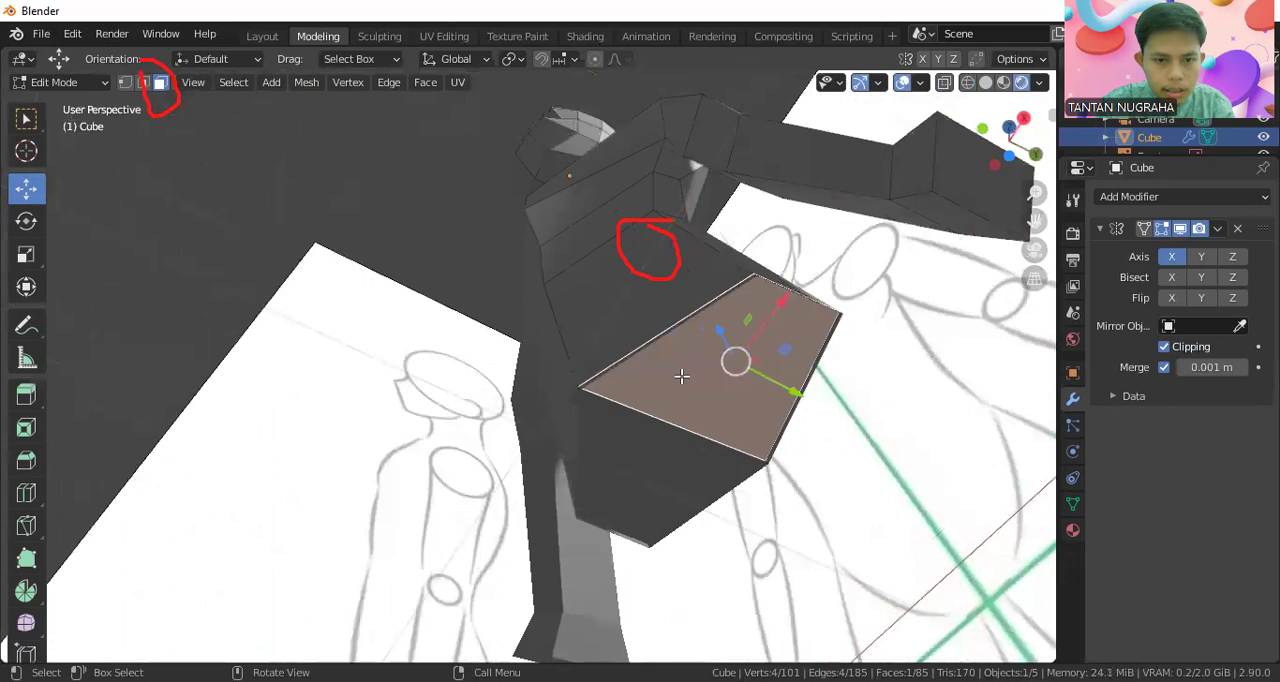
{"action": "mouse_move", "coordinate": [738, 362]}
{"action": "middle_mouse_down"}
{"action": "mouse_move", "coordinate": [786, 494]}
{"action": "mouse_move", "coordinate": [714, 403]}
{"action": "mouse_move", "coordinate": [737, 349]}
{"action": "middle_mouse_up"}
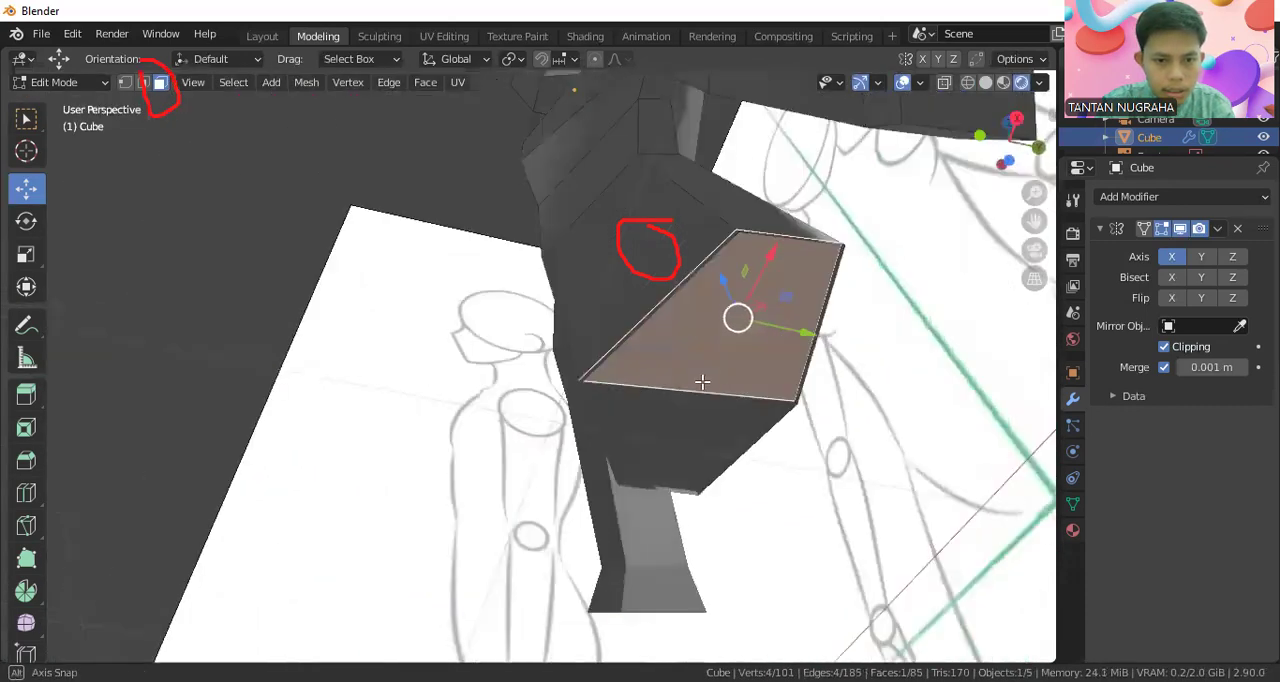
{"action": "scroll", "coordinate": [737, 350], "scroll_direction": "up", "scroll_amount": 1}
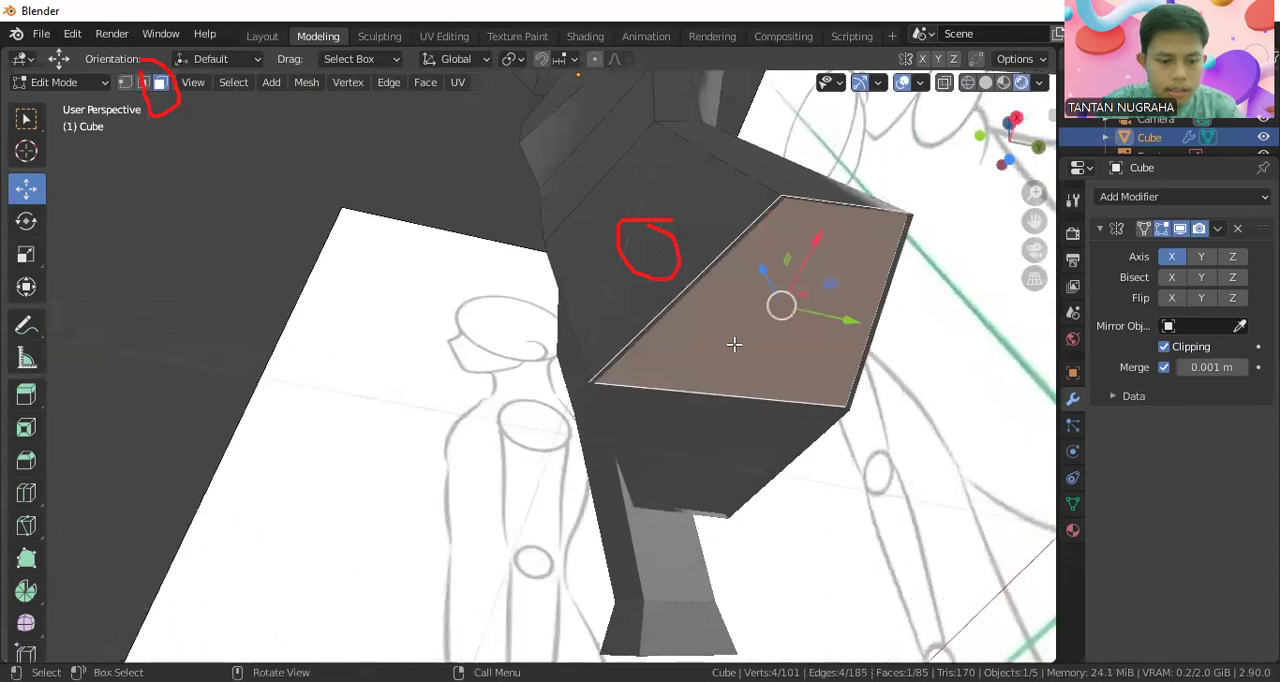
{"action": "key", "text": "i"}
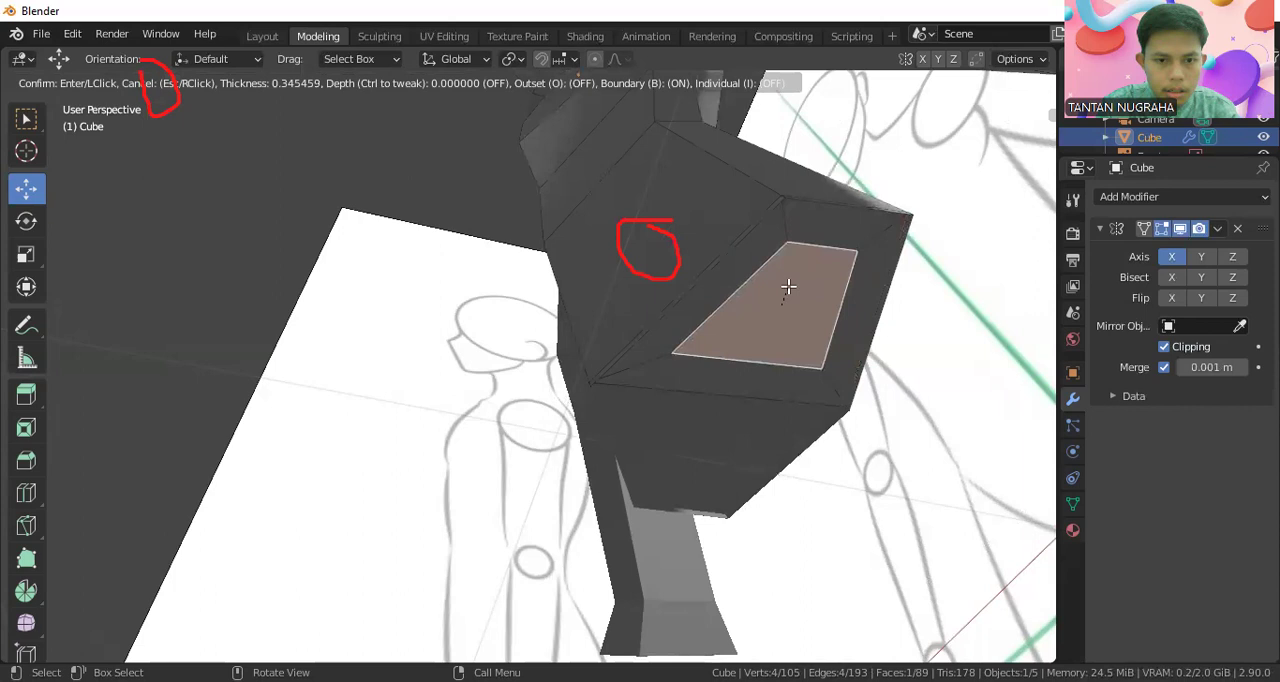
{"action": "left_click", "coordinate": [786, 295]}
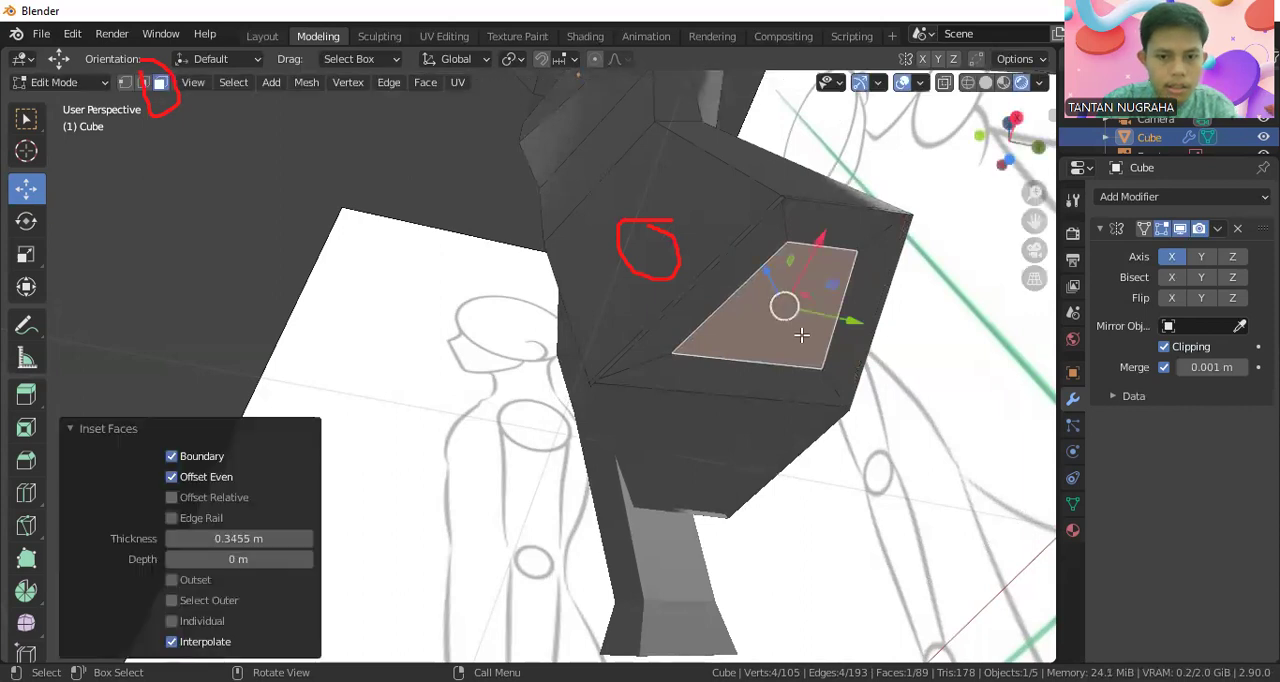
Extrude the inset underside face along its normal in front view to start the leg
{"action": "middle_click_drag", "start_coordinate": [801, 335], "coordinate": [934, 485]}
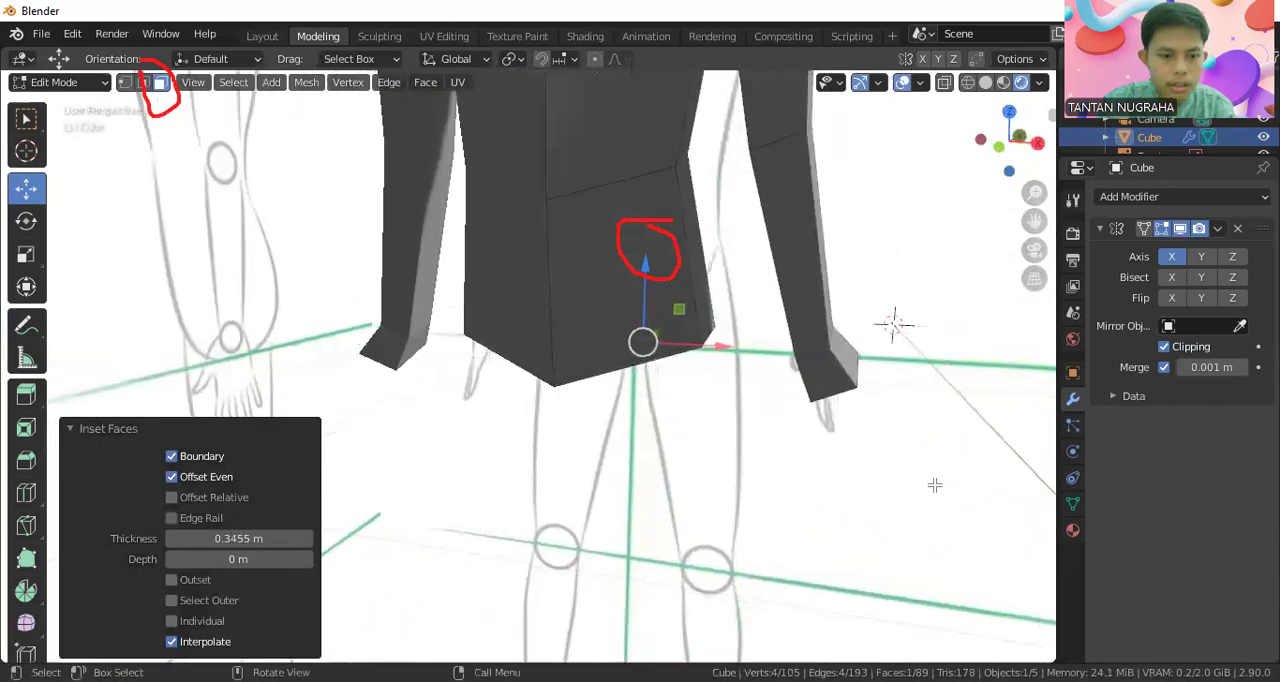
{"action": "key", "text": "KP_1"}
{"action": "key", "text": "g"}
{"action": "key", "text": "z"}
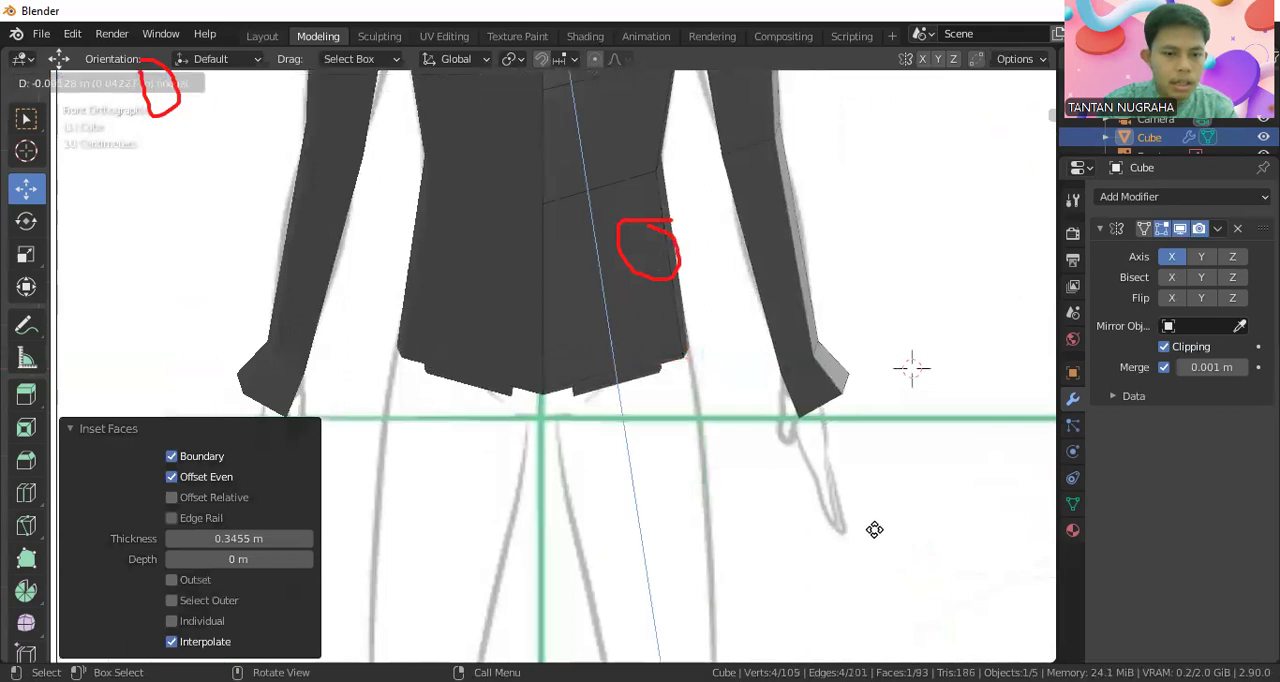
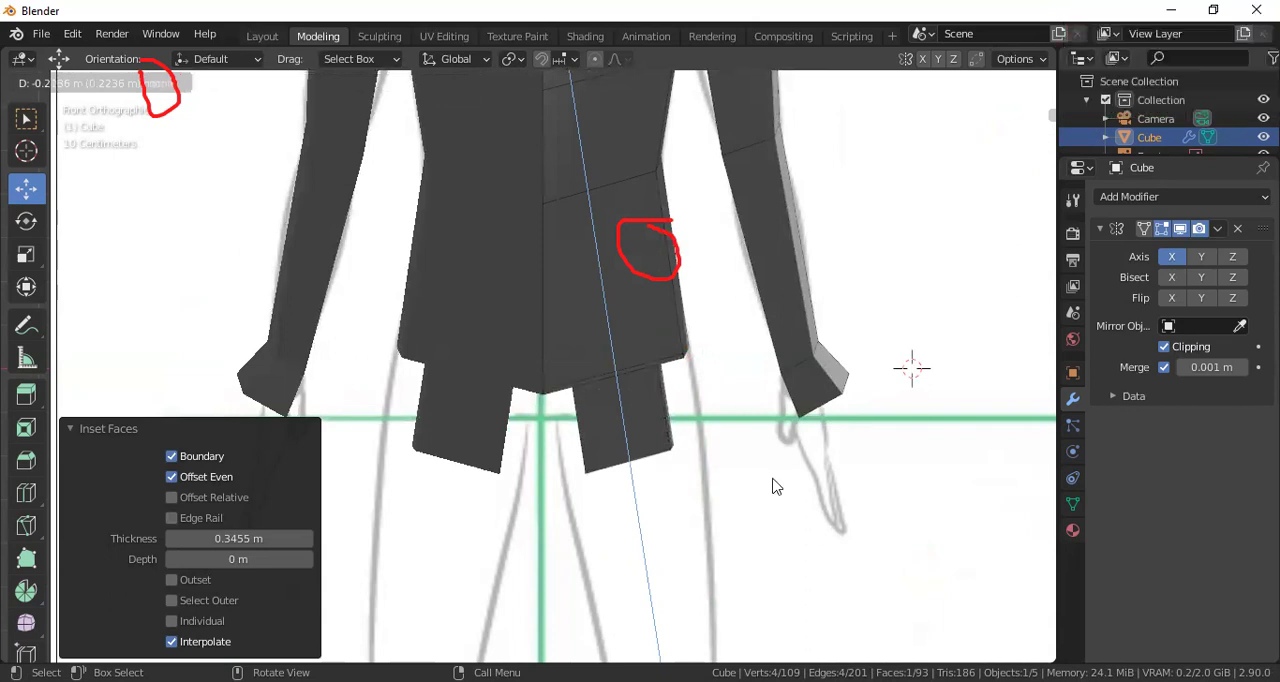
Finish the first leg extrusion at about 0.224 m along its normal and switch to vertex selection
{"action": "left_click", "coordinate": [740, 384]}
{"action": "middle_click_drag", "start_coordinate": [740, 384], "coordinate": [743, 247], "text": "shift"}
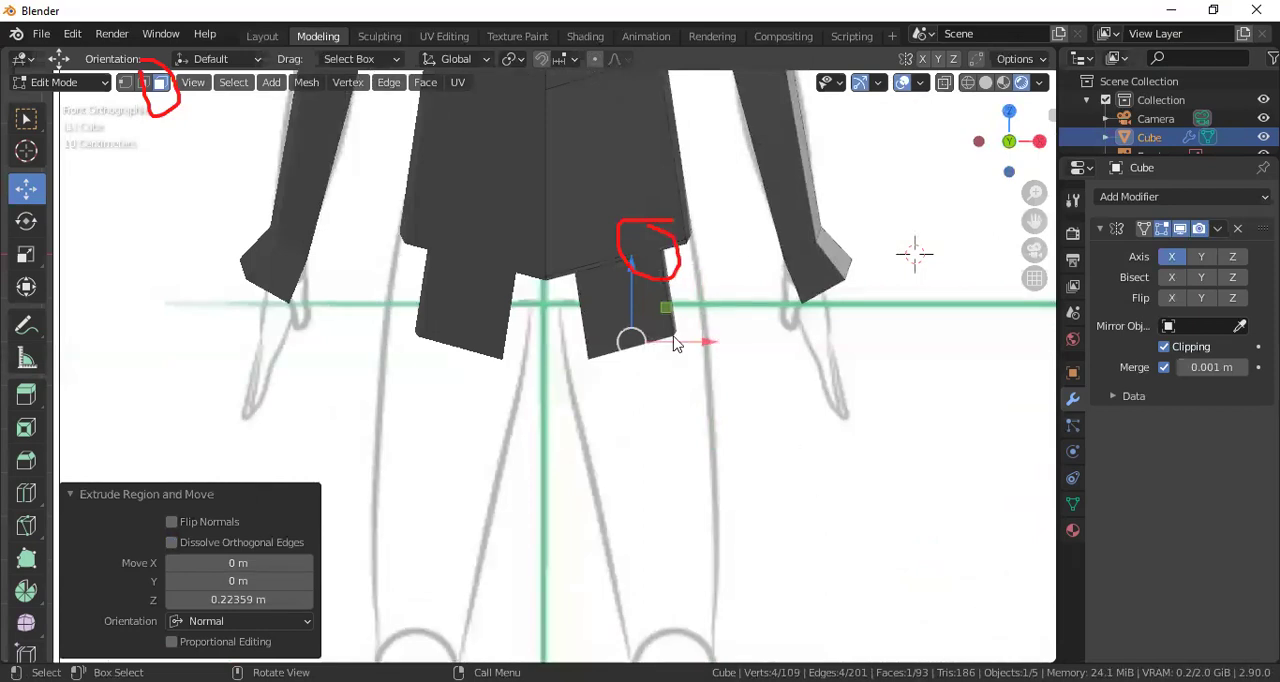
{"action": "left_click", "coordinate": [970, 84]}
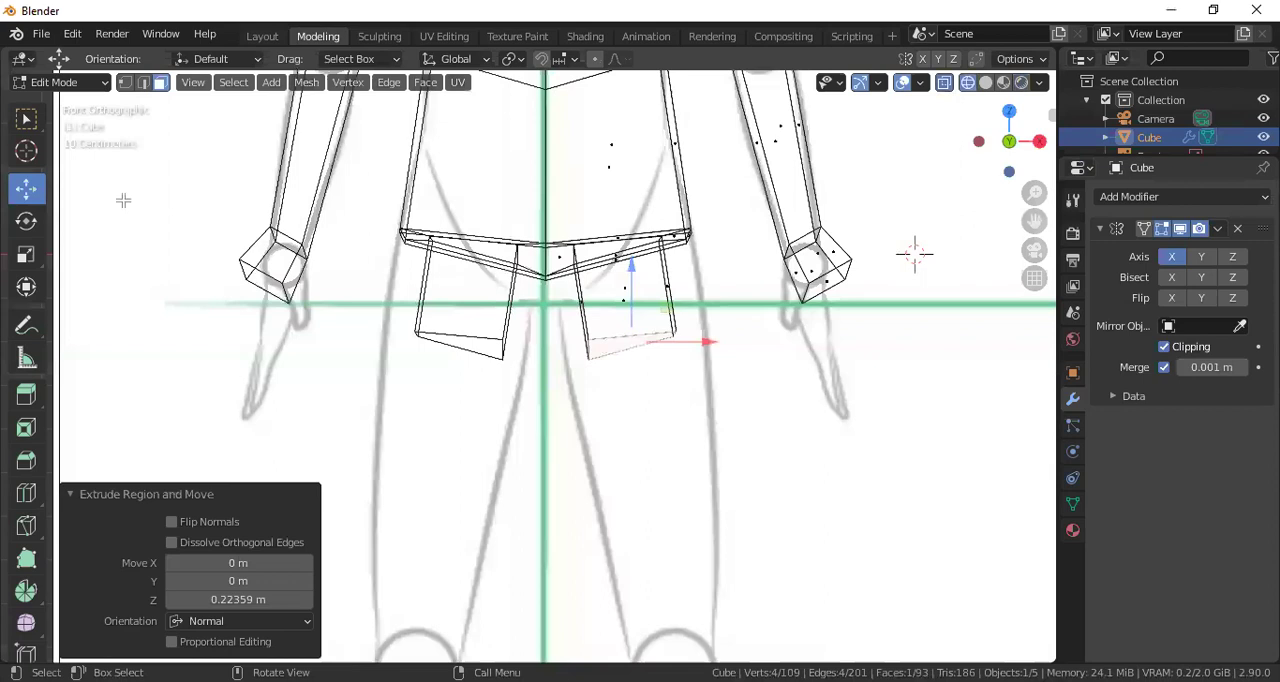
{"action": "left_click", "coordinate": [125, 82]}
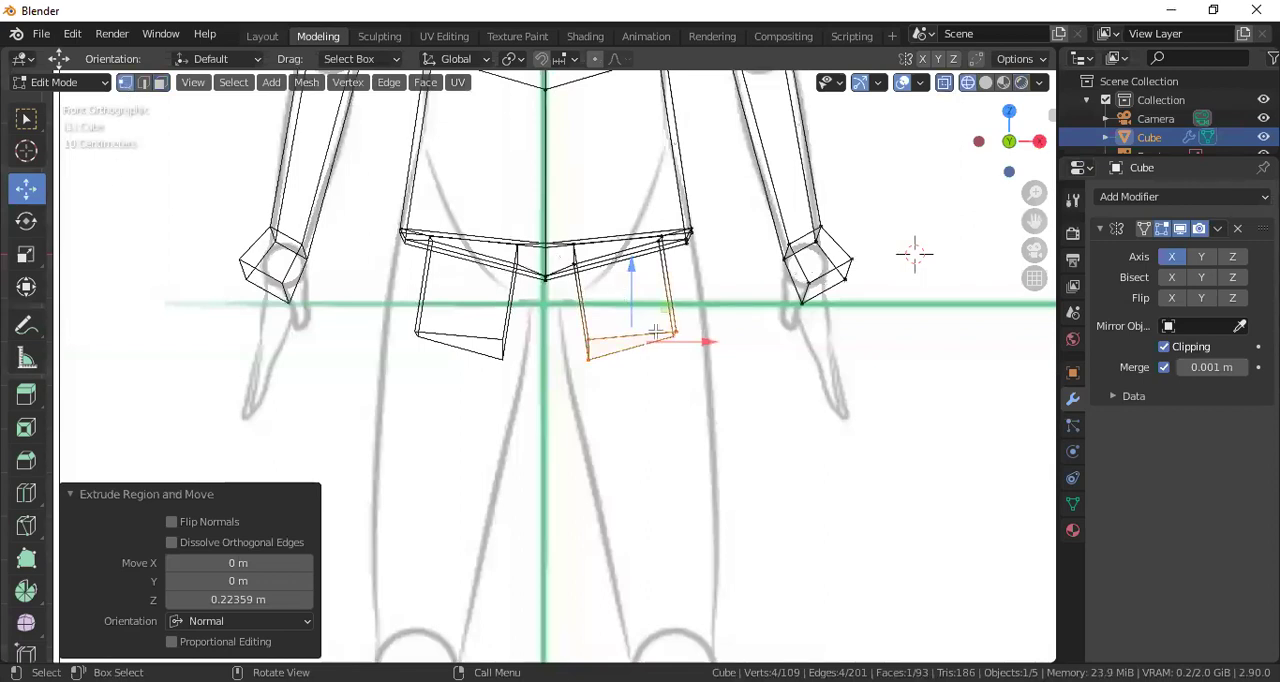
{"action": "middle_click_drag", "start_coordinate": [690, 263], "coordinate": [585, 195]}
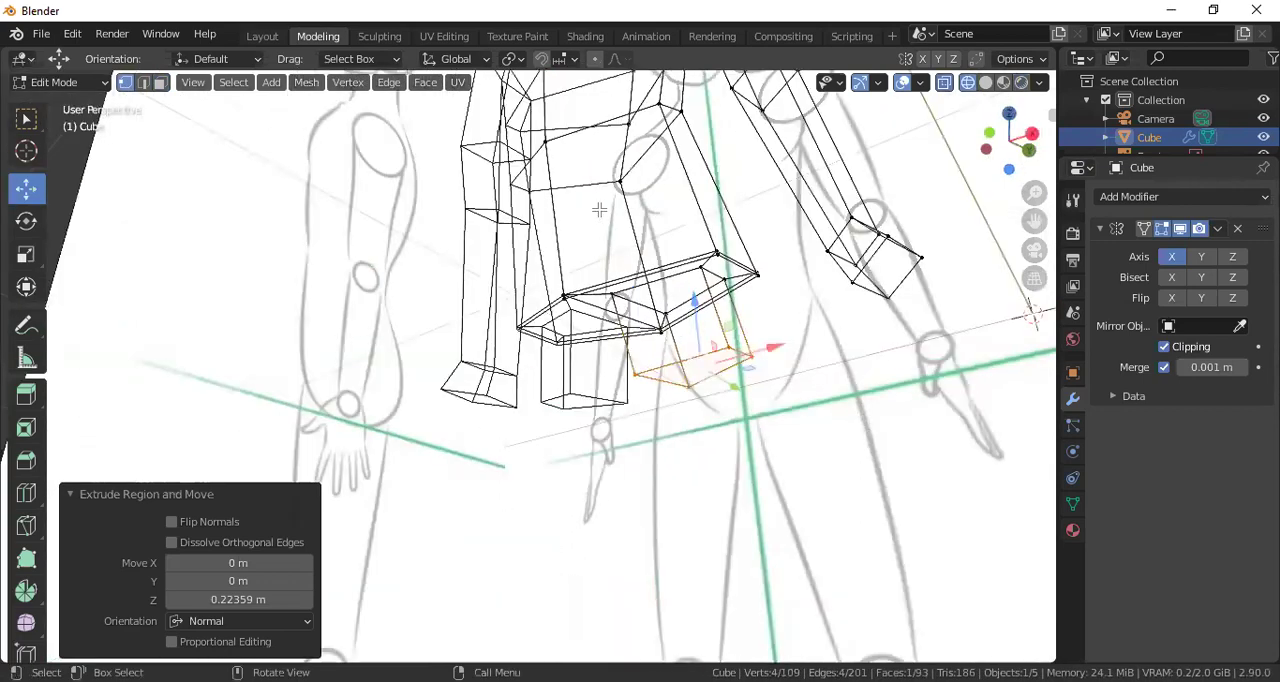
{"action": "left_click", "coordinate": [1019, 83]}
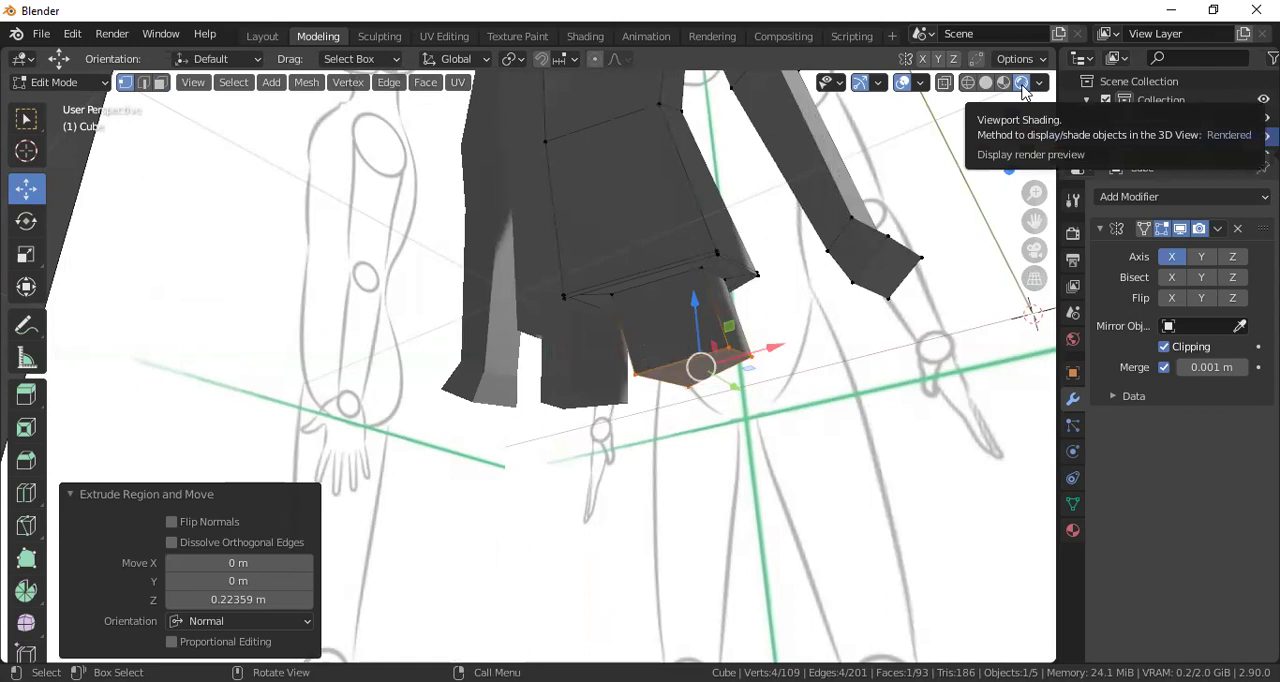
Select the two outer vertices at the top of the leg segment and move them outward about 0.069 m along X
{"action": "scroll", "coordinate": [745, 291], "scroll_direction": "up", "scroll_amount": 2}
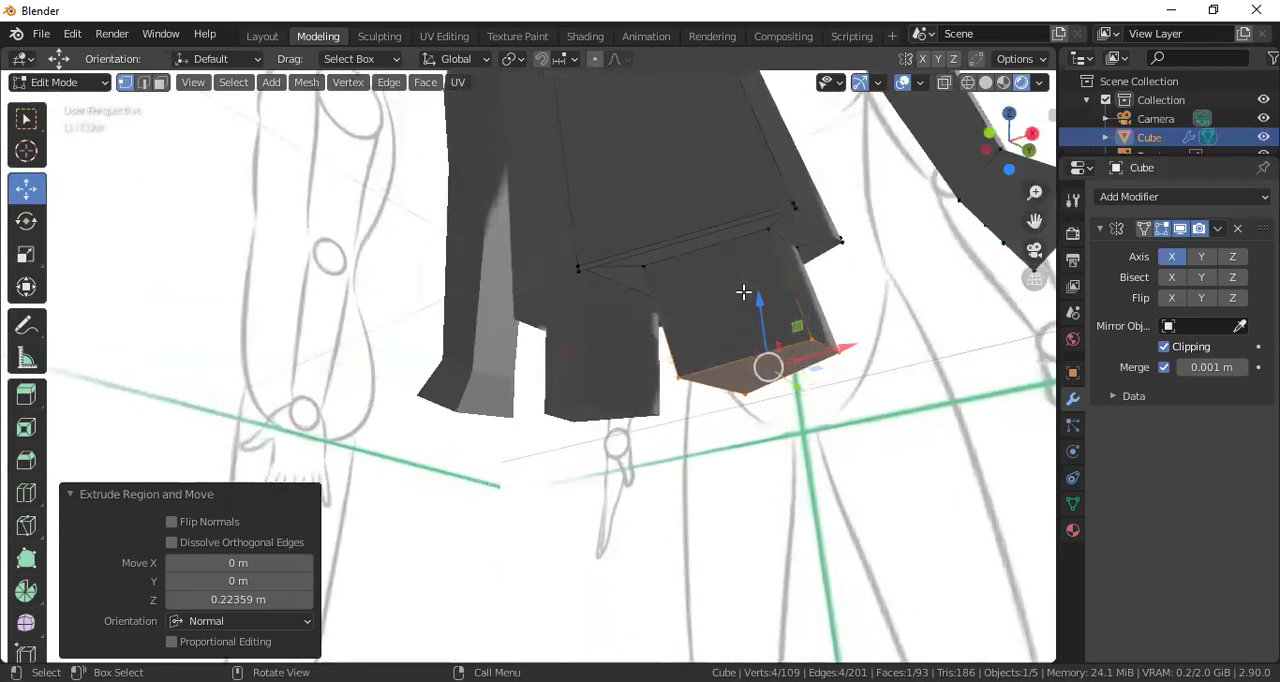
{"action": "left_click", "coordinate": [768, 235]}
{"action": "left_click", "coordinate": [799, 249], "text": "shift"}
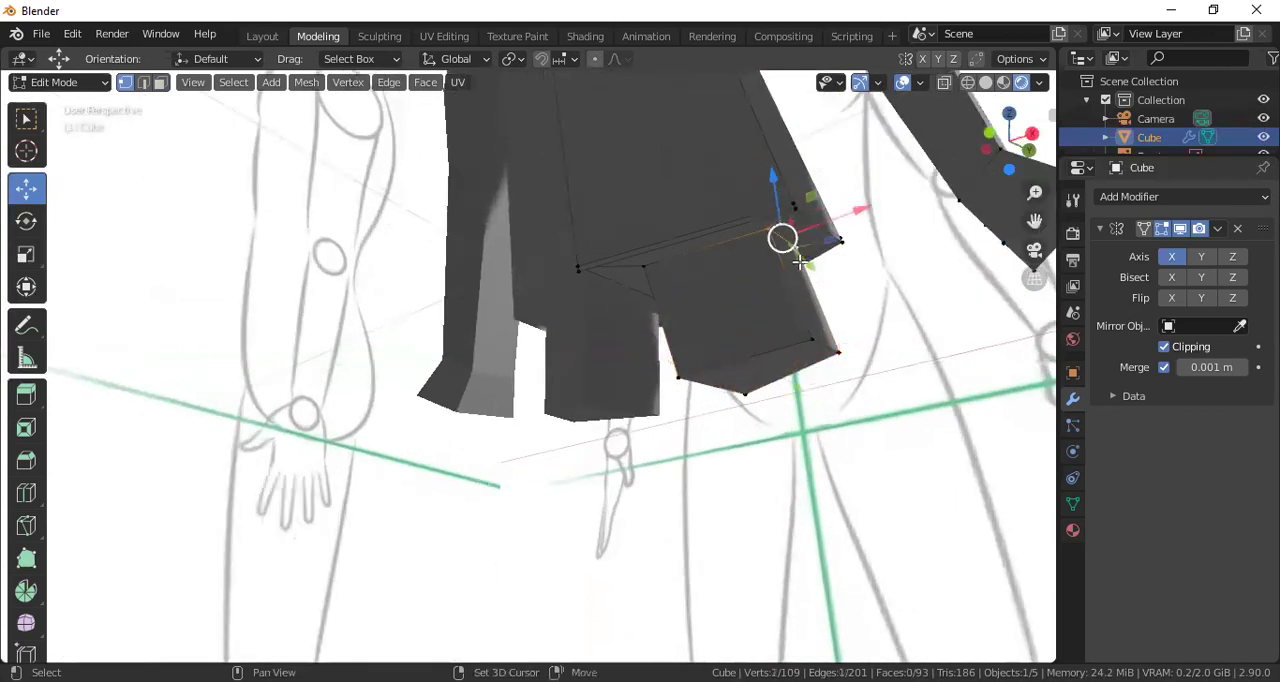
{"action": "scroll", "coordinate": [800, 262], "scroll_direction": "down", "scroll_amount": 2}
{"action": "key", "text": "KP_1"}
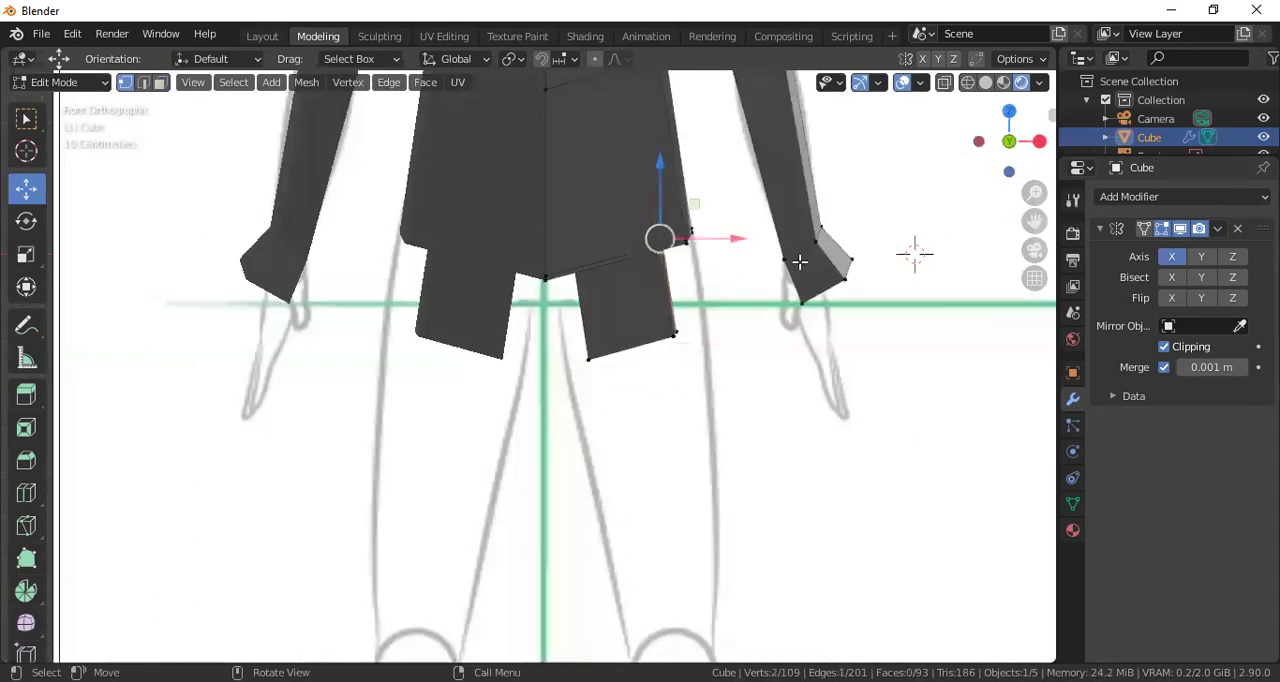
{"action": "left_click_drag", "start_coordinate": [738, 239], "coordinate": [765, 241]}
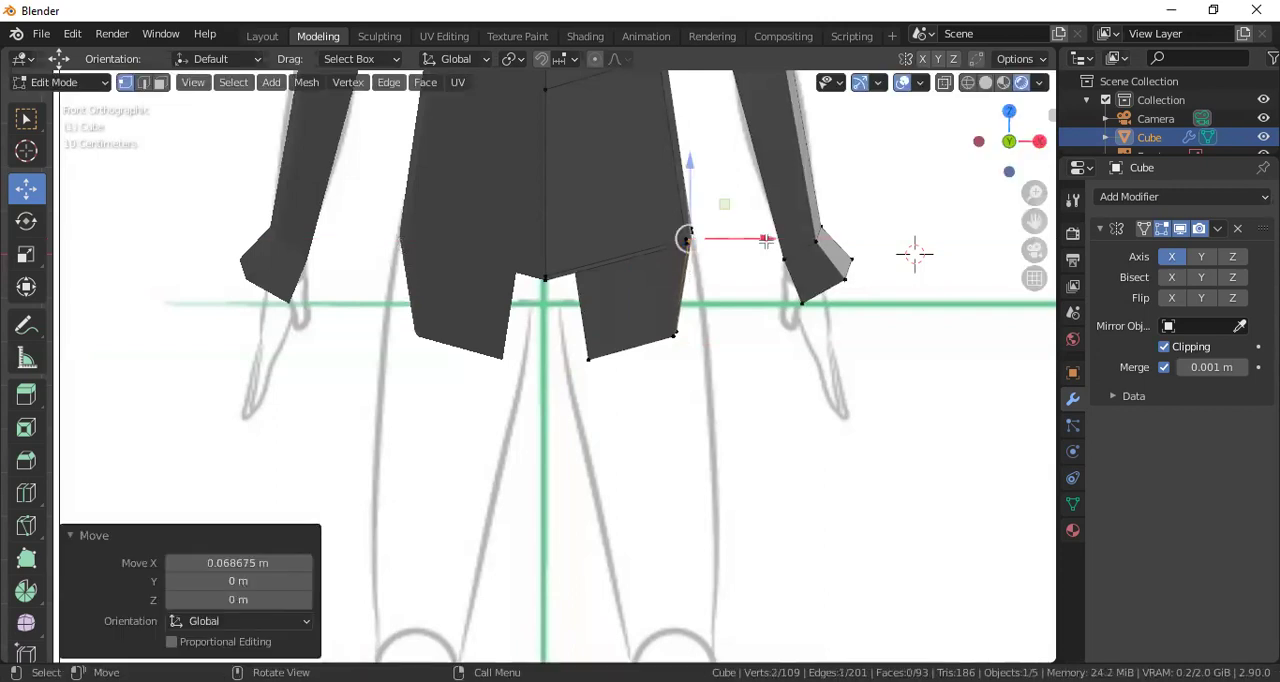
Select the two inner vertices at the top of the leg segment and move them about -0.062 m along X toward the crotch
{"action": "mouse_move", "coordinate": [599, 316]}
{"action": "middle_mouse_down"}
{"action": "mouse_move", "coordinate": [620, 285]}
{"action": "mouse_move", "coordinate": [507, 333]}
{"action": "middle_mouse_up"}
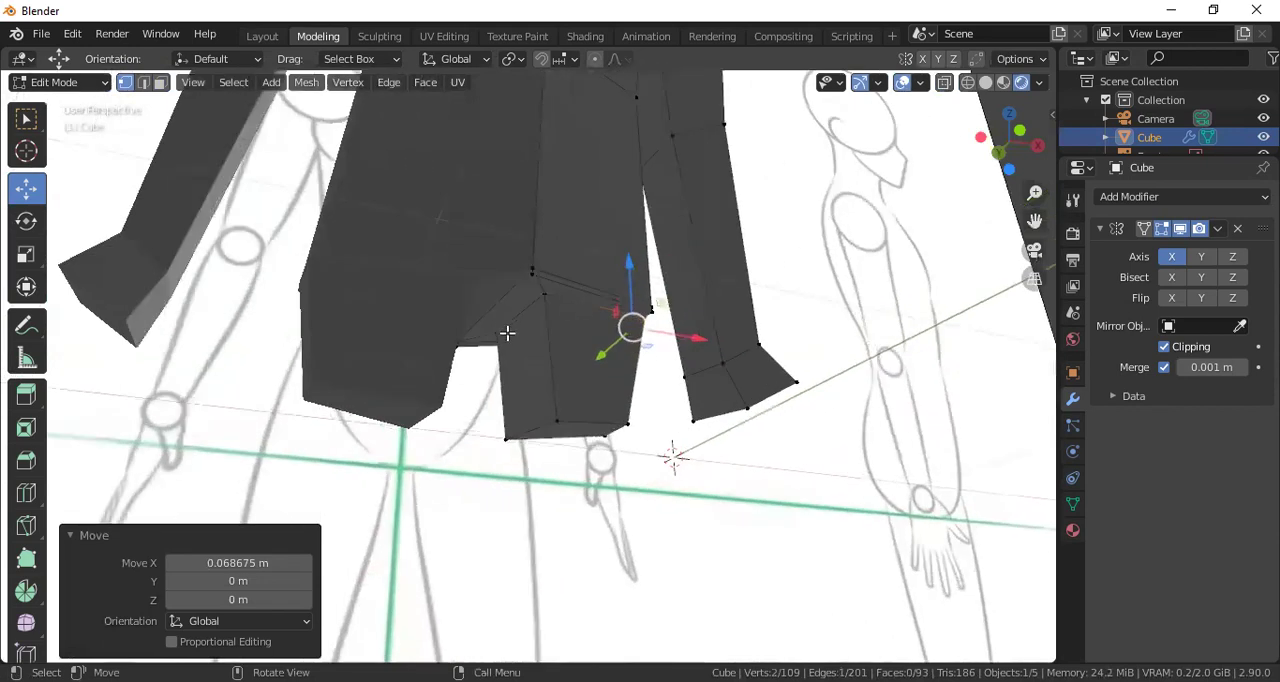
{"action": "left_click", "coordinate": [492, 337]}
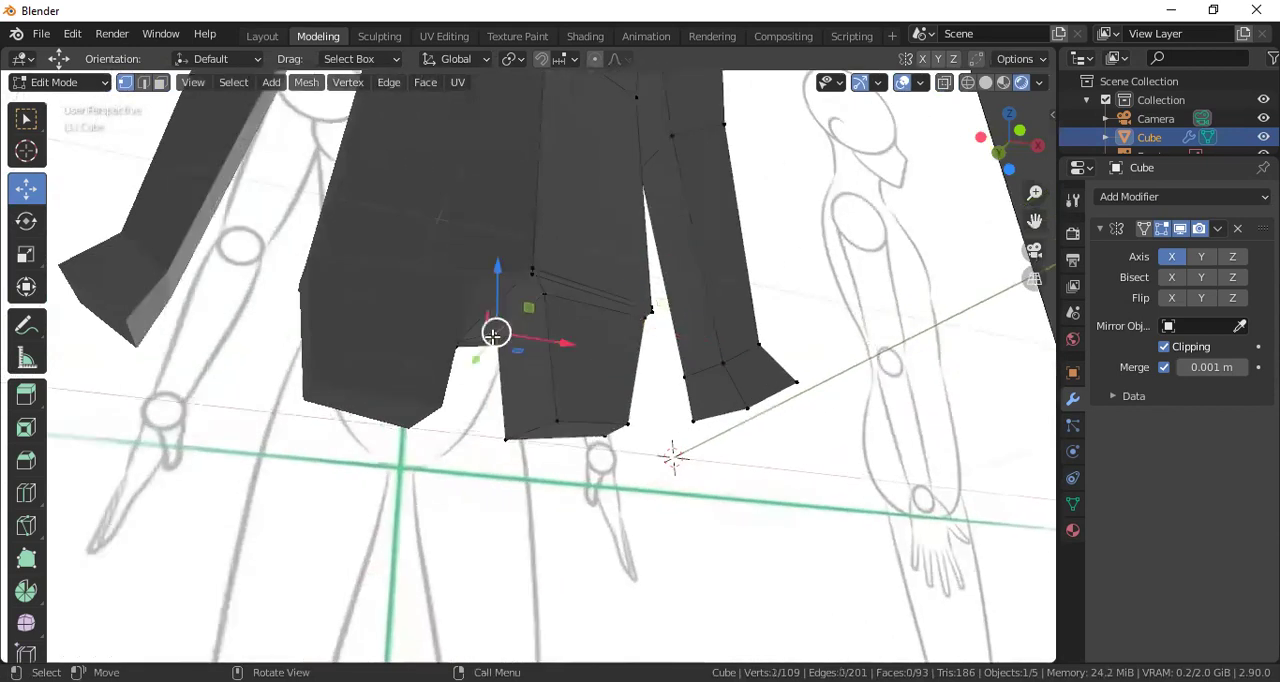
{"action": "left_click", "coordinate": [542, 297], "text": "shift"}
{"action": "key", "text": "KP_1"}
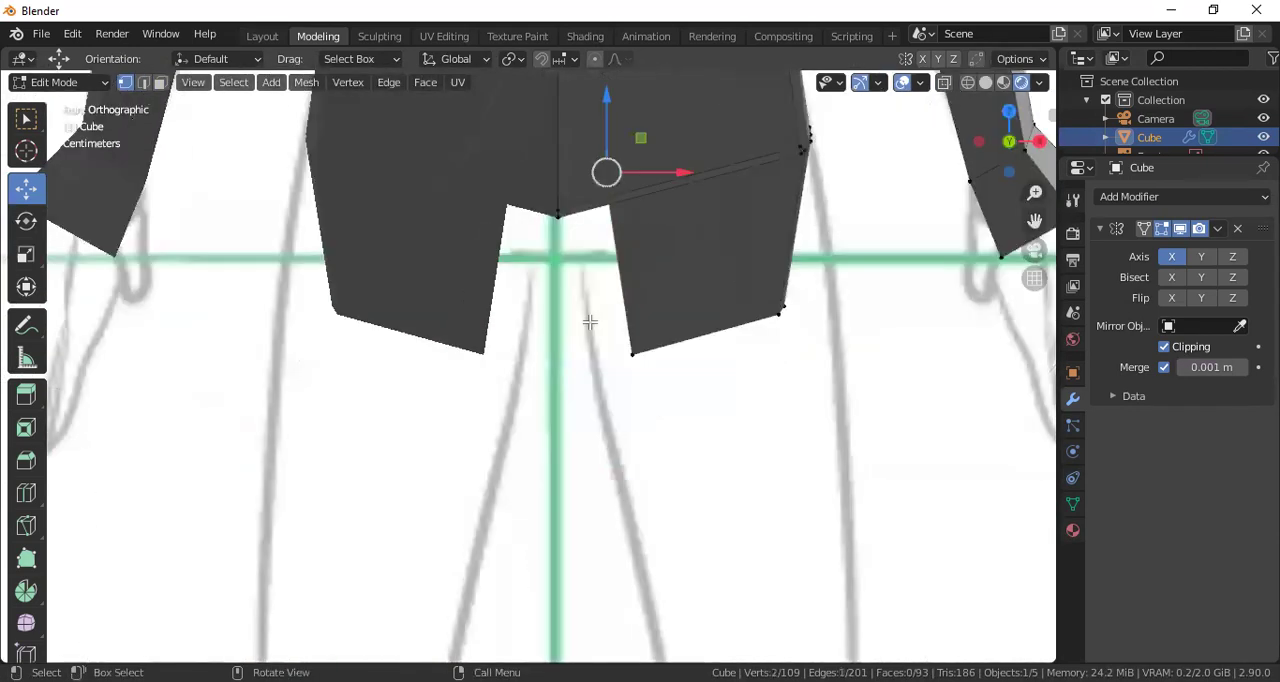
{"action": "left_click_drag", "start_coordinate": [646, 177], "coordinate": [610, 187]}
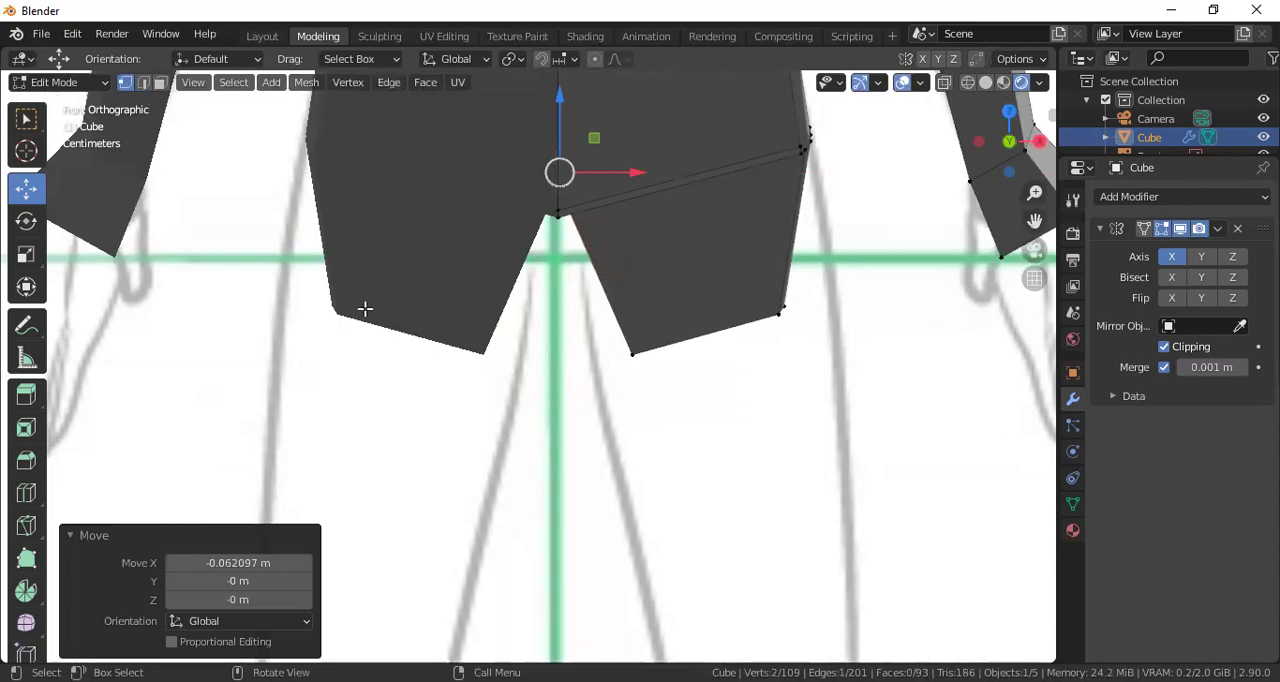
Select the two lower inner vertices of the leg segment and move them about -0.056 m along X to the sketched inner thigh
{"action": "mouse_move", "coordinate": [828, 291]}
{"action": "middle_mouse_down"}
{"action": "mouse_move", "coordinate": [757, 286]}
{"action": "mouse_move", "coordinate": [636, 357]}
{"action": "middle_mouse_up"}
{"action": "left_click", "coordinate": [522, 359]}
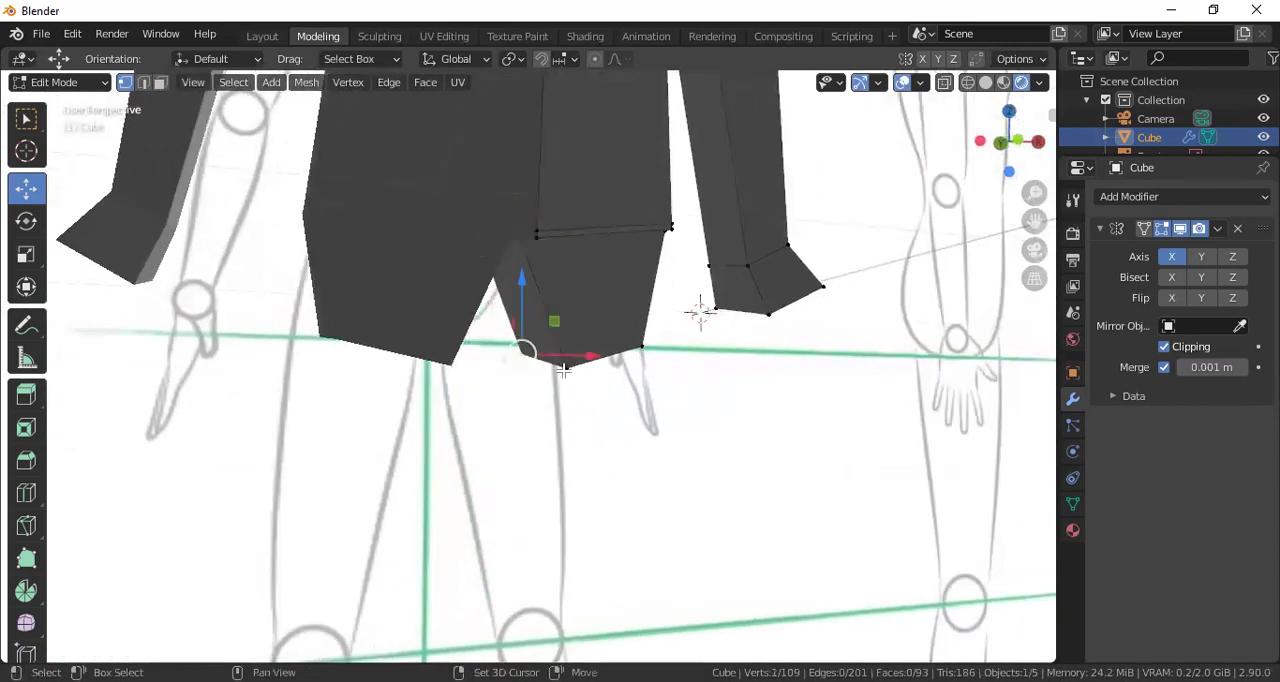
{"action": "key", "text": "KP_1"}
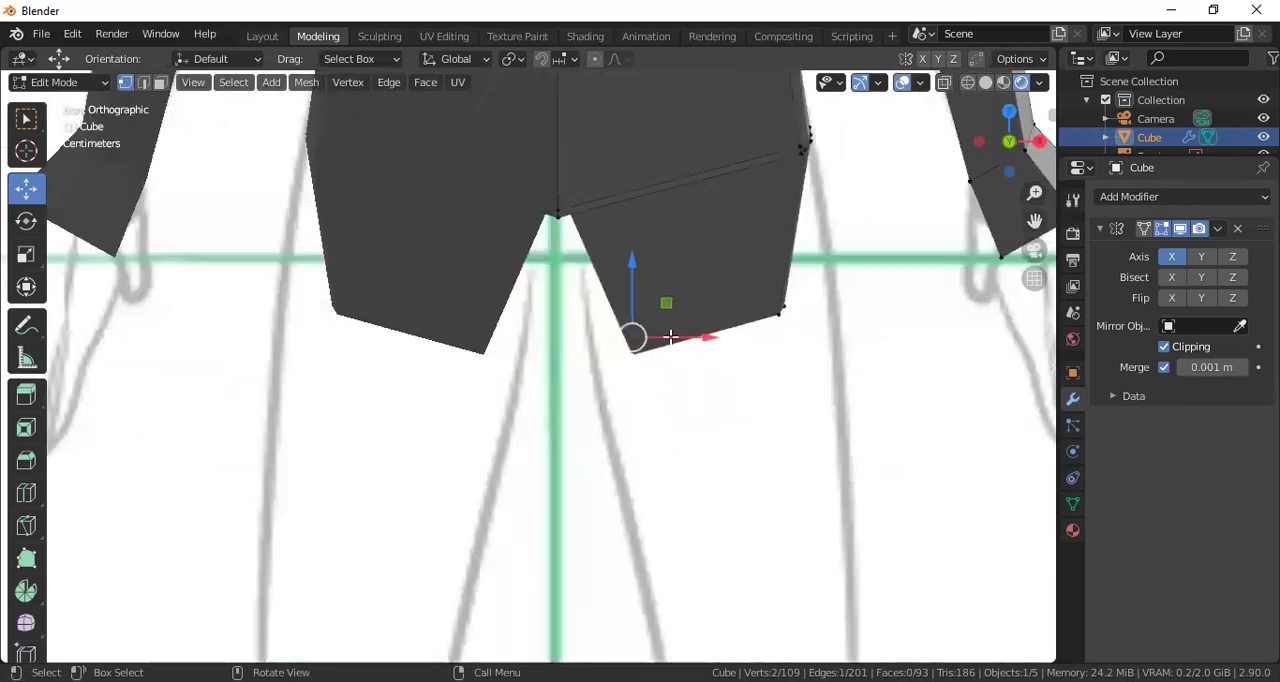
{"action": "key", "text": "g"}
{"action": "key", "text": "x"}
{"action": "left_click", "coordinate": [623, 338]}
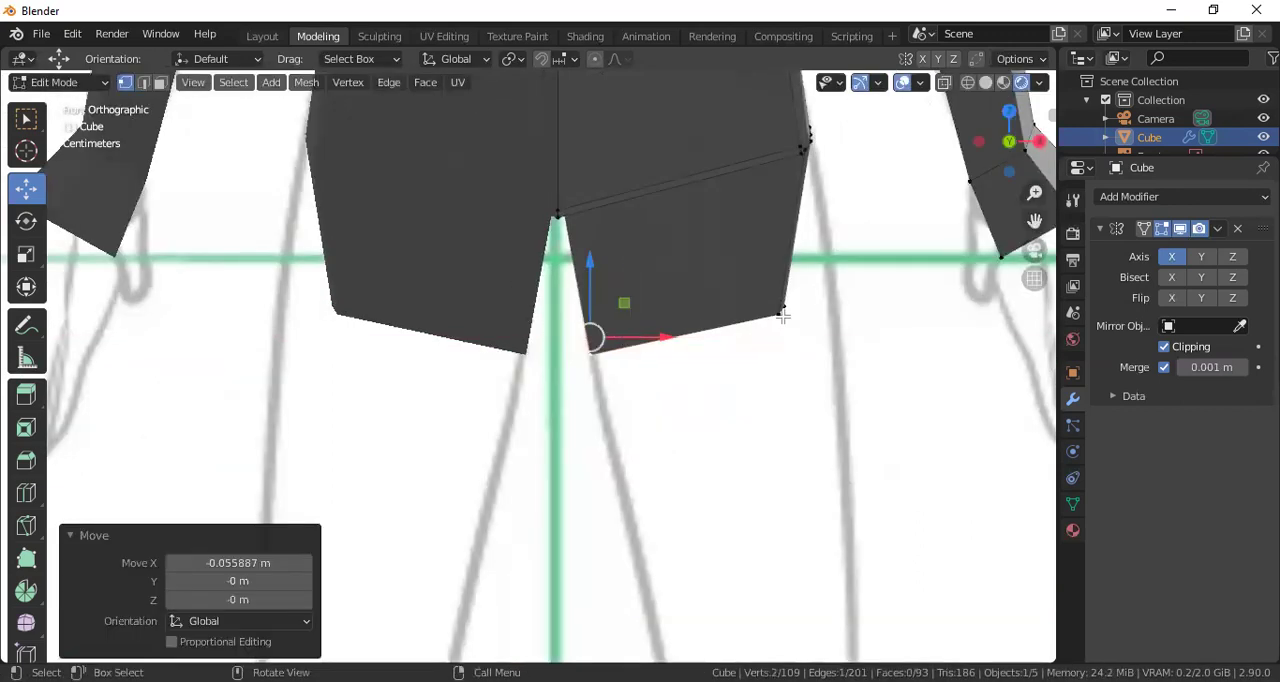
Select the two lower outer vertices of the leg segment and move them about 0.063 m along X to the sketched outer thigh
{"action": "middle_click_drag", "start_coordinate": [774, 320], "coordinate": [666, 303]}
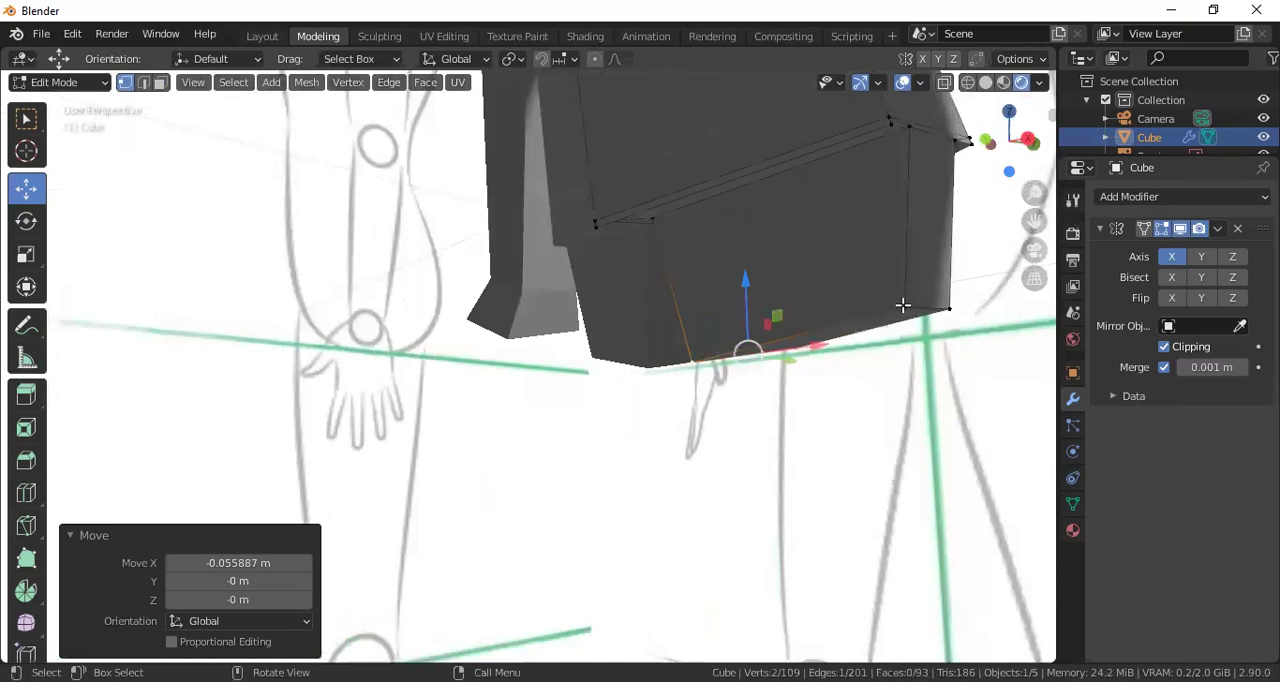
{"action": "left_click", "coordinate": [965, 315]}
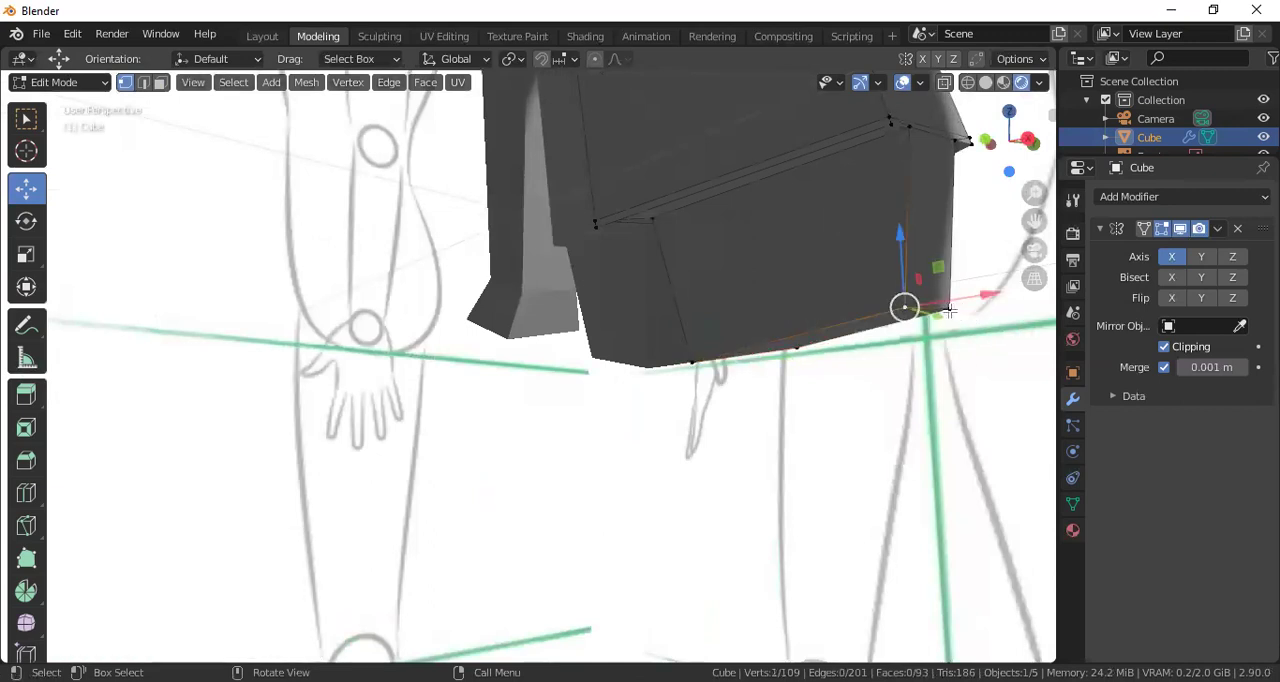
{"action": "left_click", "coordinate": [947, 309], "text": "shift"}
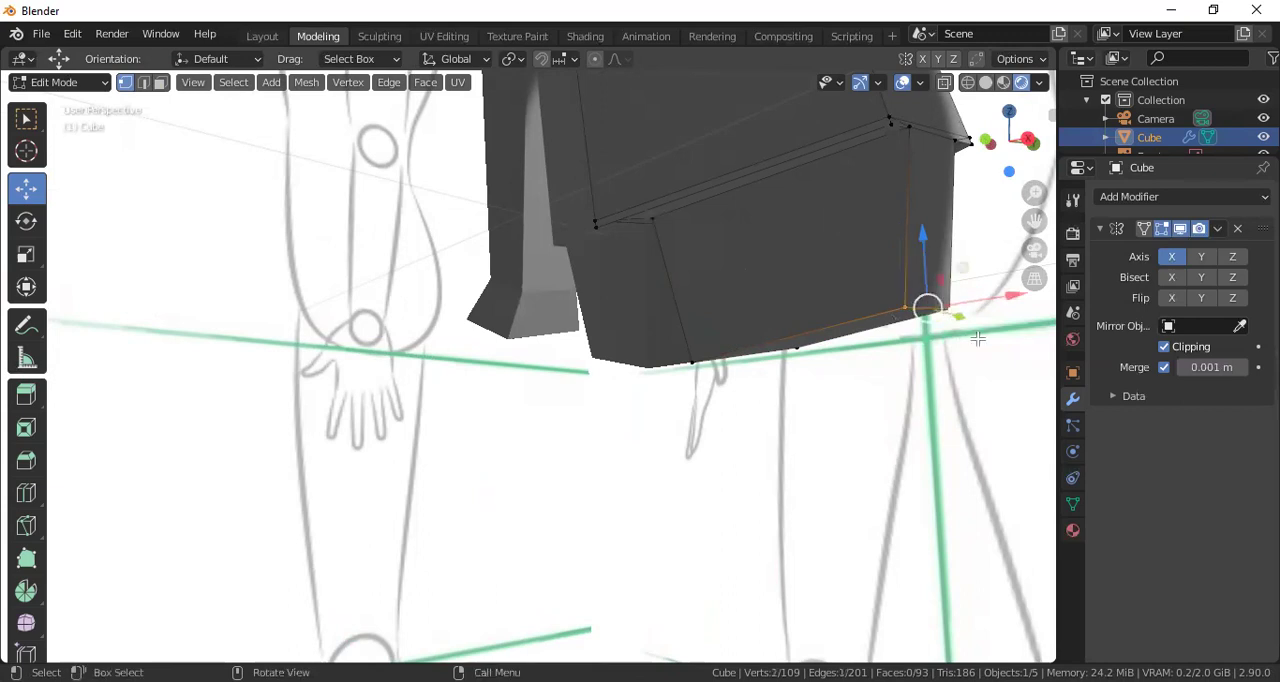
{"action": "key", "text": "KP_1"}
{"action": "left_click_drag", "start_coordinate": [863, 323], "coordinate": [910, 295]}
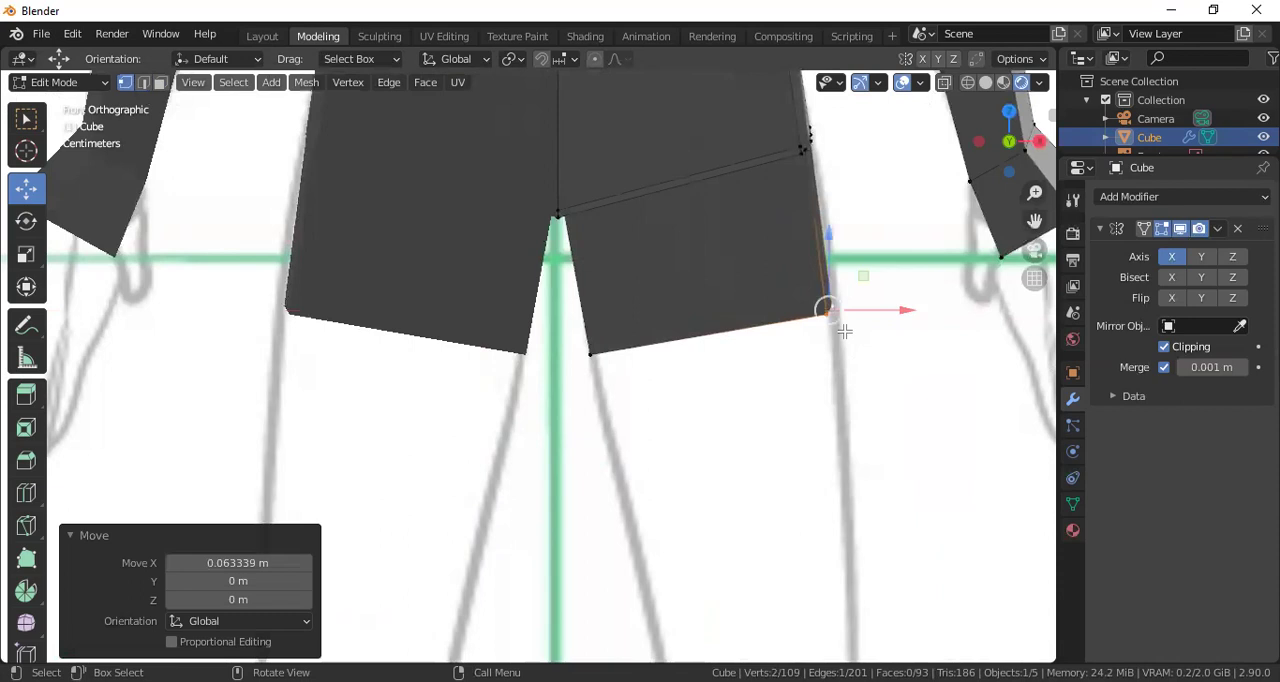
Select the face on the underside of the leg and extrude it about 0.207 m along its normal in front view
{"action": "scroll", "coordinate": [846, 332], "scroll_direction": "down", "scroll_amount": 5}
{"action": "middle_click_drag", "start_coordinate": [826, 339], "coordinate": [686, 297]}
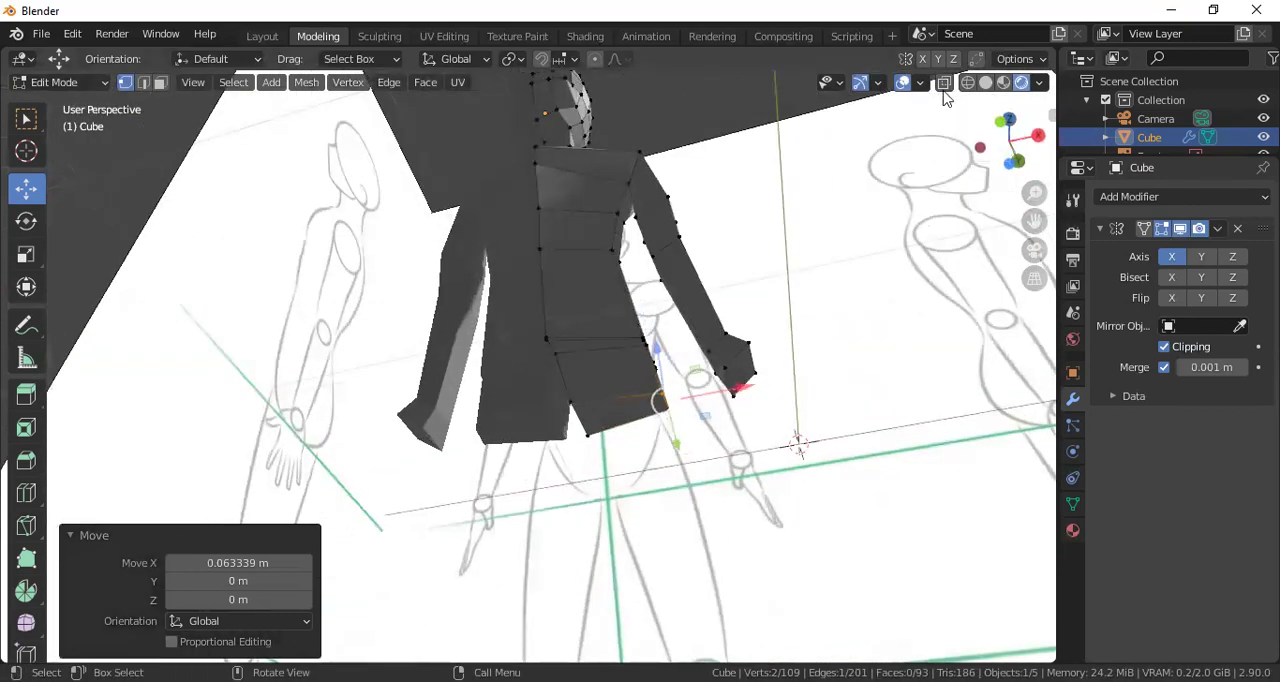
{"action": "key", "text": "3"}
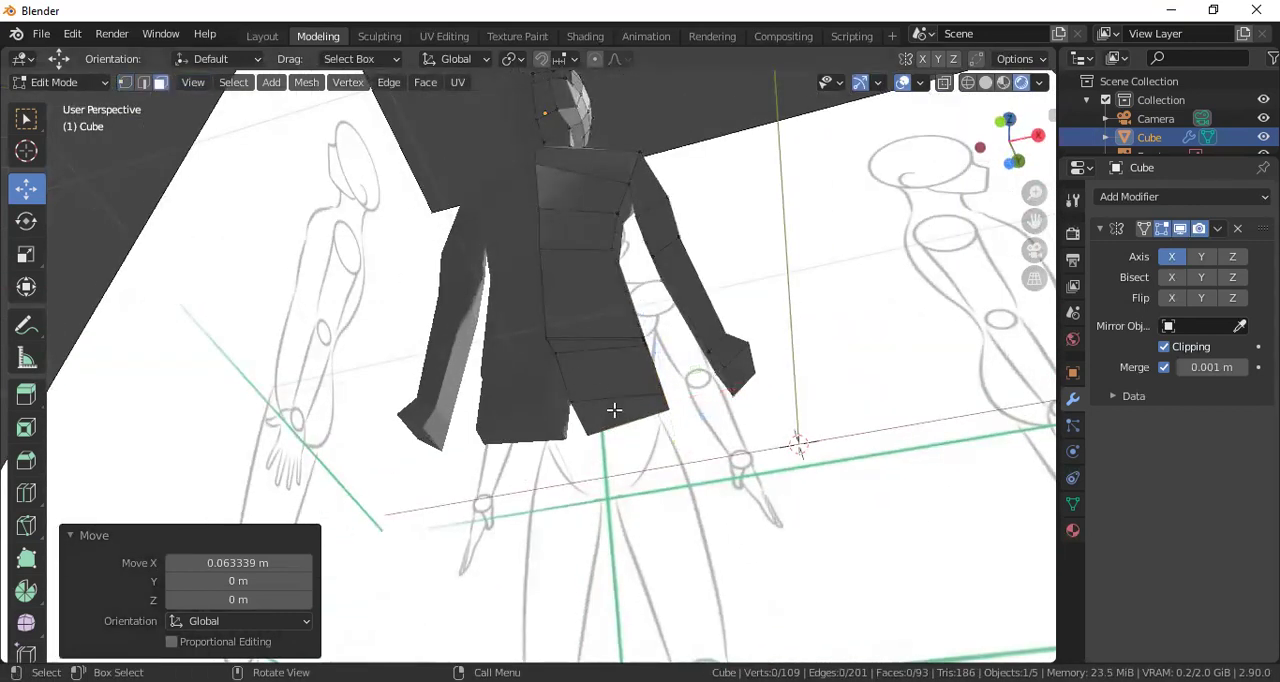
{"action": "left_click", "coordinate": [614, 410]}
{"action": "middle_click_drag", "start_coordinate": [614, 410], "coordinate": [616, 482], "text": "alt"}
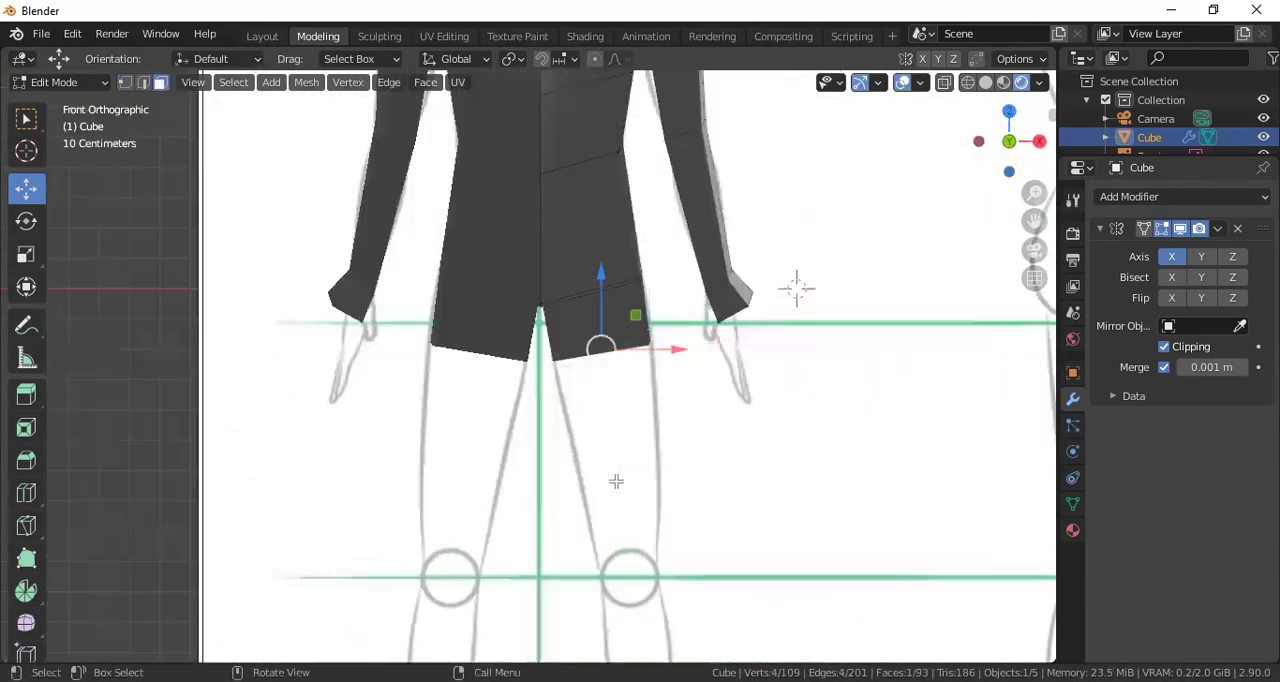
{"action": "key", "text": "e"}
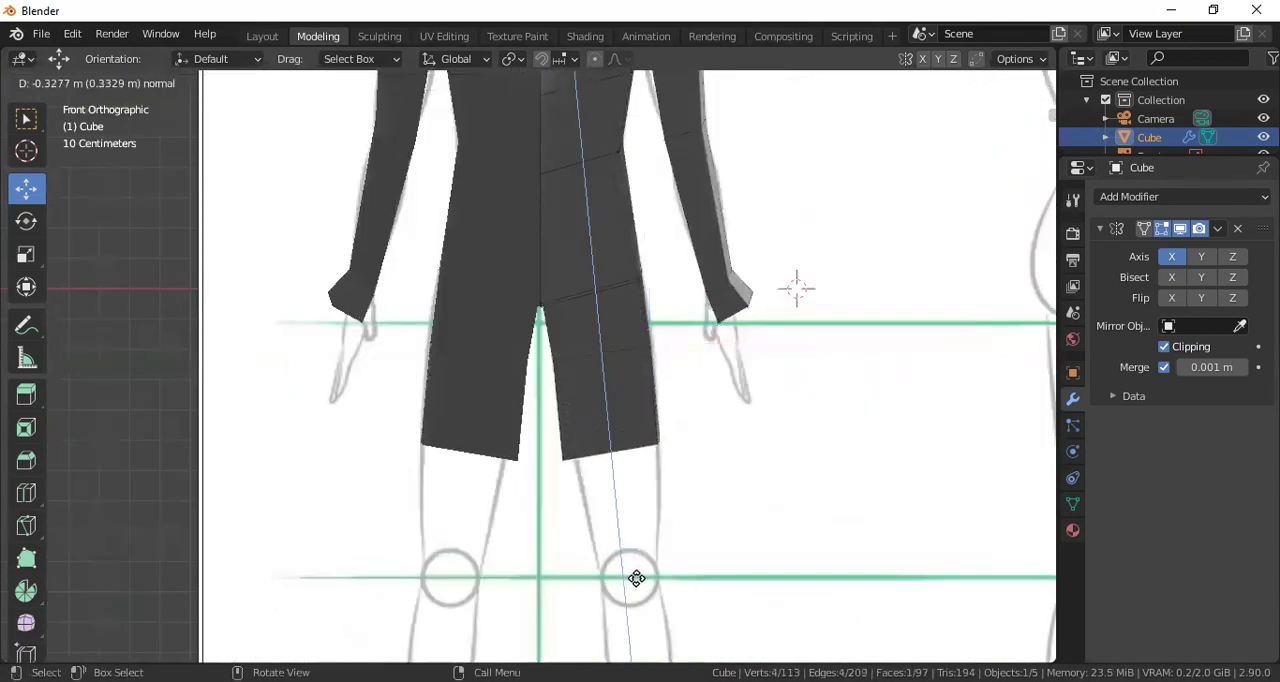
{"action": "left_click", "coordinate": [670, 537]}
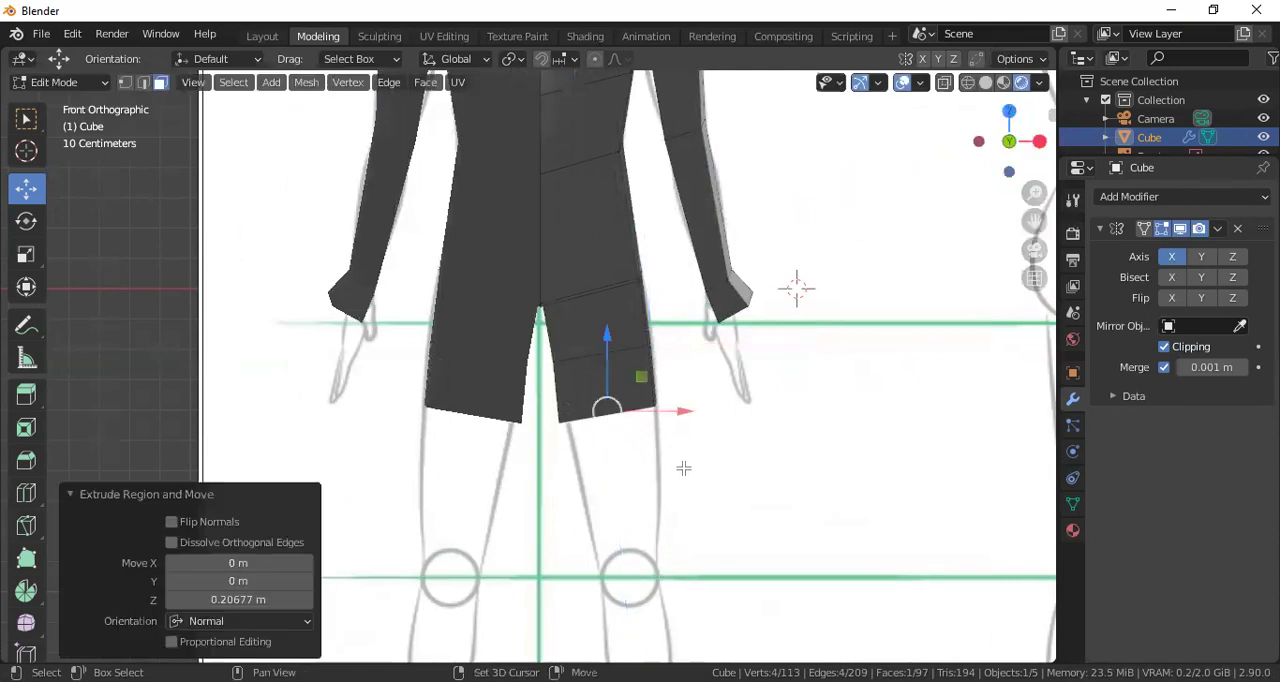
Extrude the leg's end face twice more toward the knee, by about 0.248 m and 0.253 m along its normal
{"action": "middle_click_drag", "start_coordinate": [683, 466], "coordinate": [674, 383], "text": "shift"}
{"action": "key", "text": "e"}
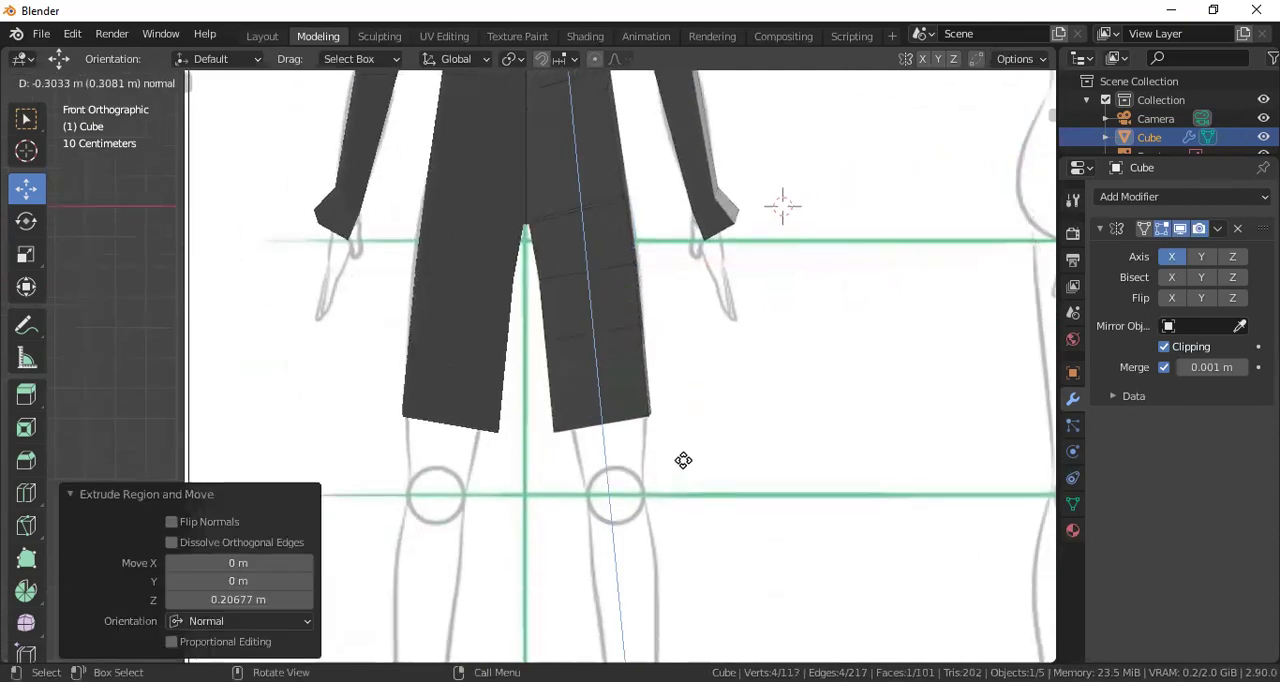
{"action": "left_click", "coordinate": [683, 462]}
{"action": "key", "text": "e"}
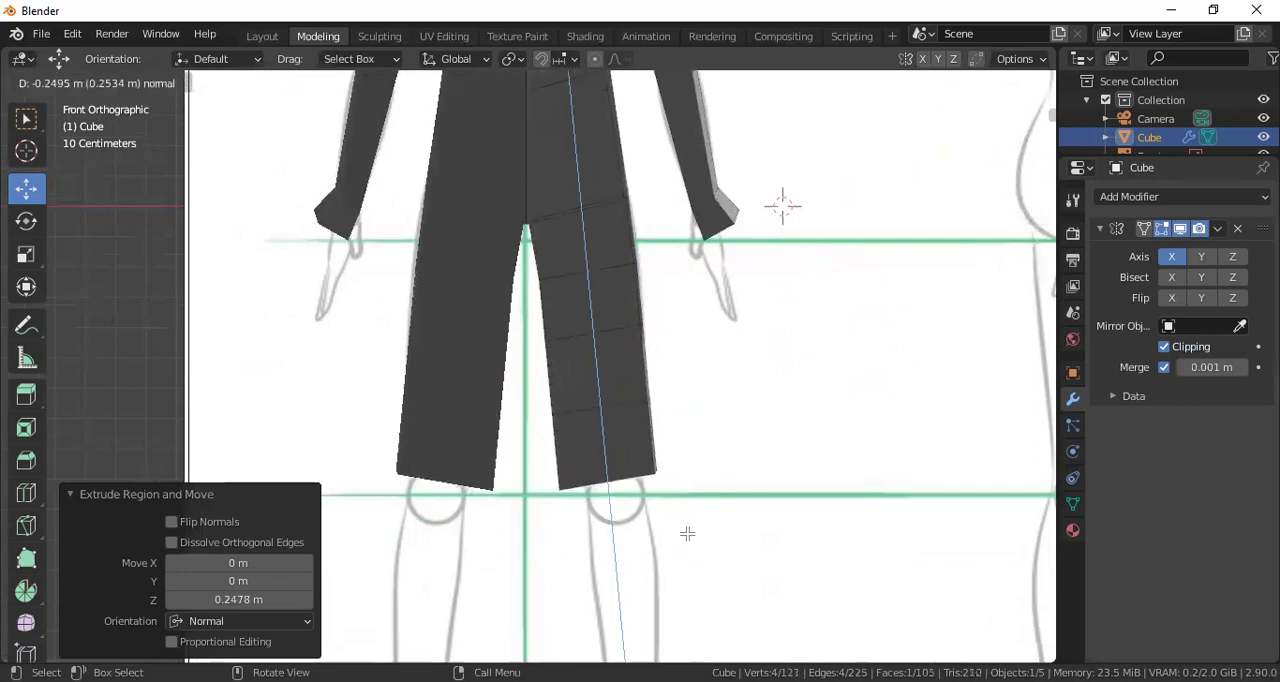
{"action": "left_click", "coordinate": [685, 468]}
Switch to wireframe shading and vertex selection, and show the leg in front view
{"action": "scroll", "coordinate": [685, 468], "scroll_direction": "down", "scroll_amount": 2}
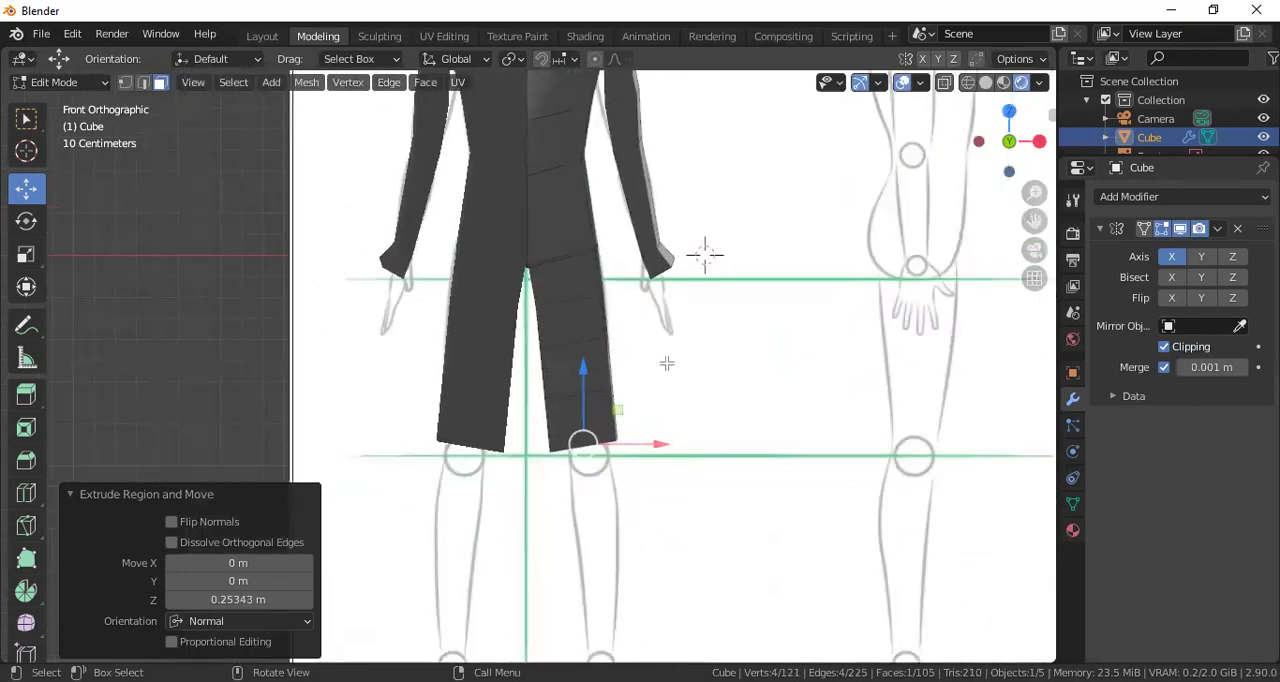
{"action": "middle_click_drag", "start_coordinate": [666, 363], "coordinate": [643, 363]}
{"action": "left_click", "coordinate": [967, 82]}
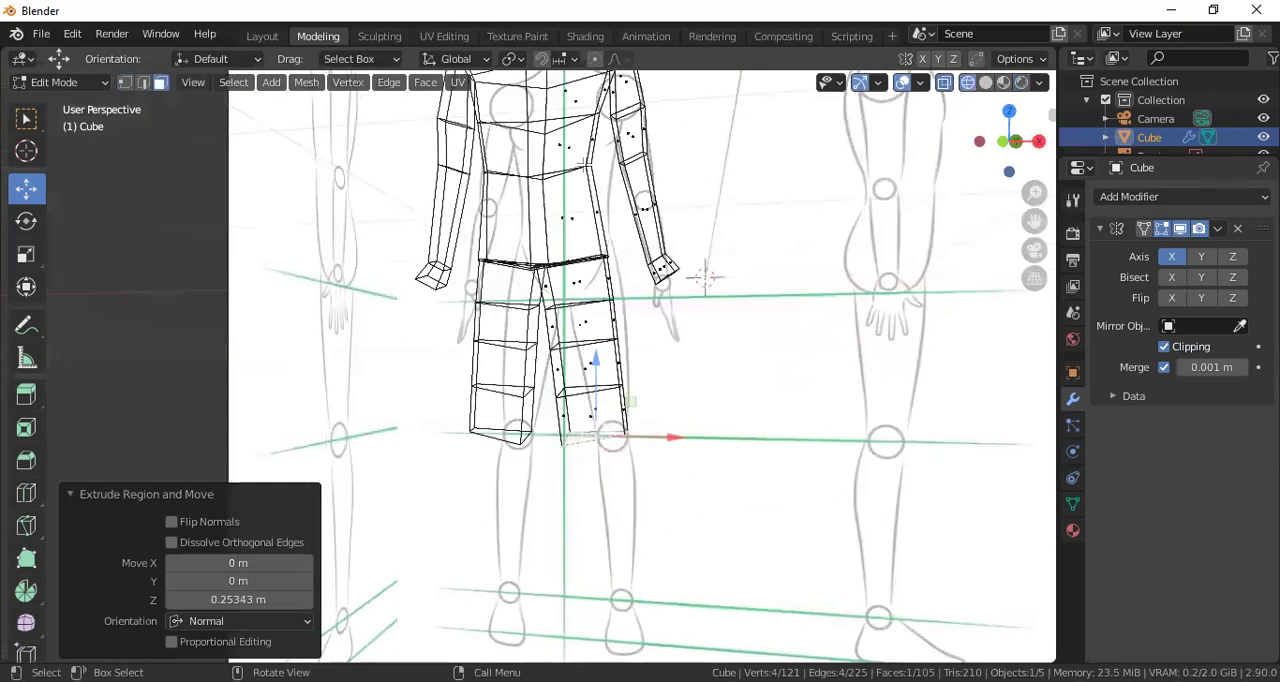
{"action": "left_click", "coordinate": [125, 82]}
{"action": "scroll", "coordinate": [637, 348], "scroll_direction": "up", "scroll_amount": 2}
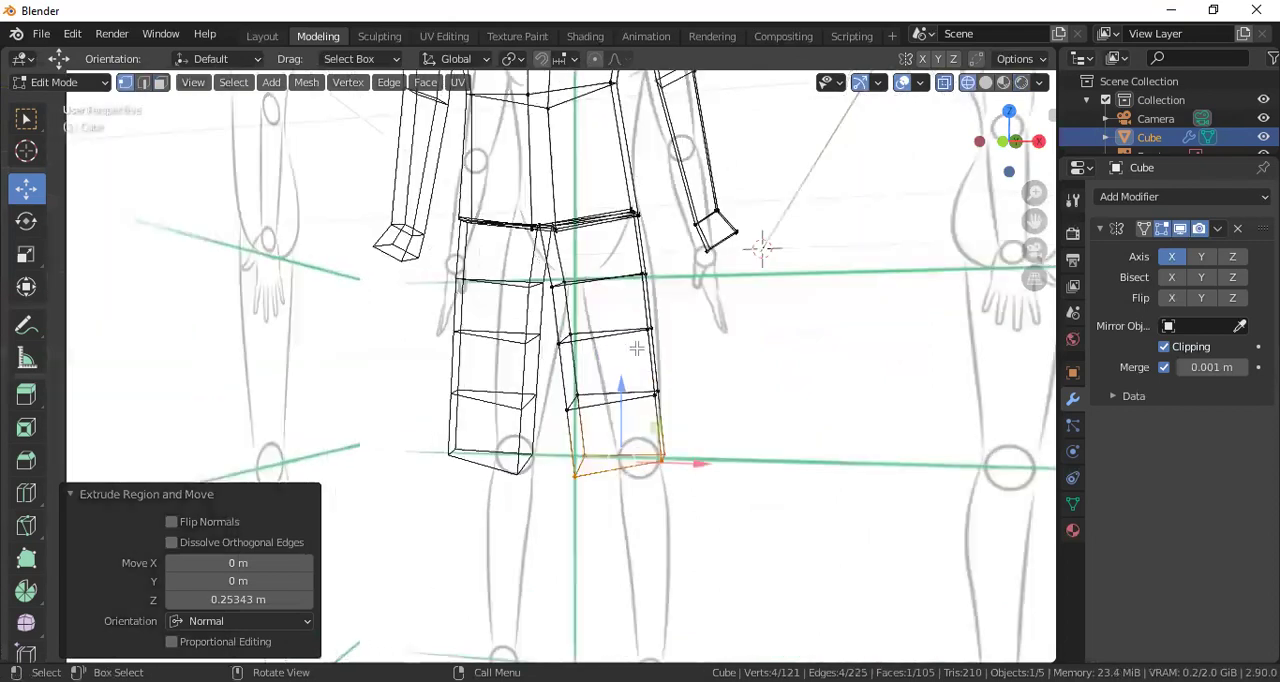
{"action": "key", "text": "KP_1"}
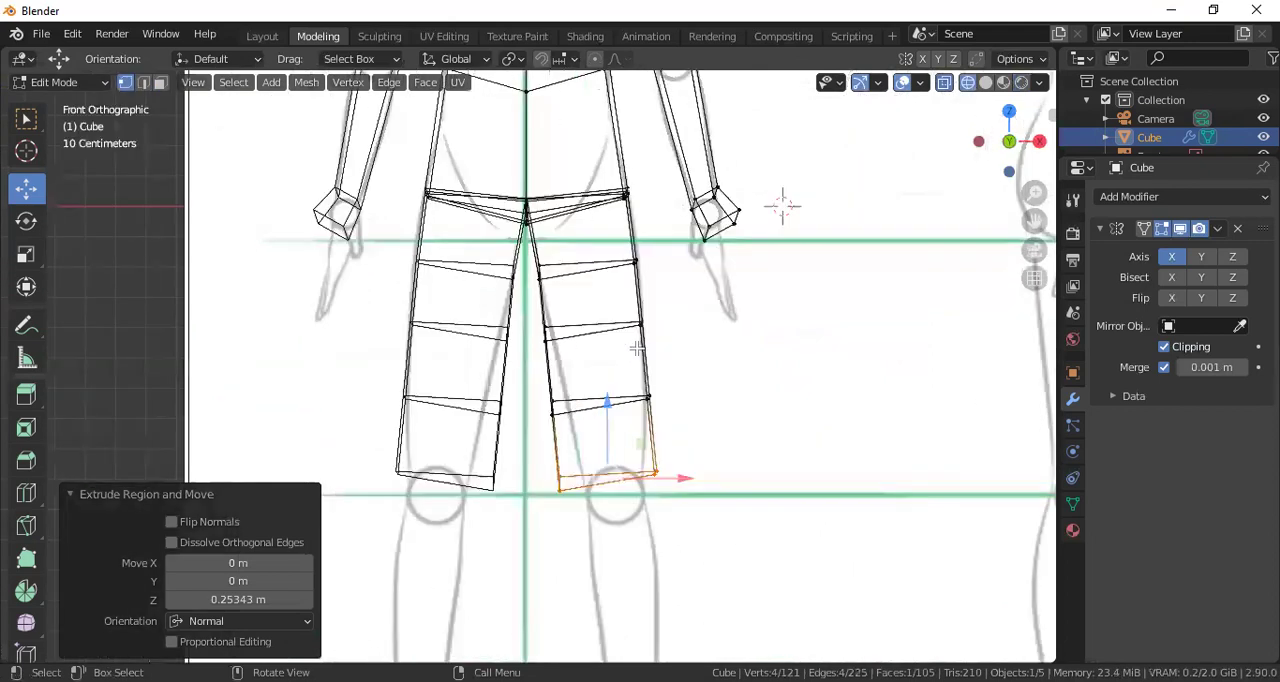
Move the leg's inner and outer vertices along X to fit the thigh sketch, shifting the outer knee vertices about -0.046 m
{"action": "left_click", "coordinate": [553, 328]}
{"action": "key", "text": "g"}
{"action": "left_click_drag", "start_coordinate": [616, 331], "coordinate": [613, 331]}
{"action": "left_click_drag", "start_coordinate": [537, 396], "coordinate": [627, 408]}
{"action": "left_click_drag", "start_coordinate": [556, 462], "coordinate": [670, 465]}
{"action": "left_click", "coordinate": [656, 473]}
{"action": "scroll", "coordinate": [670, 462], "scroll_direction": "down", "scroll_amount": 1}
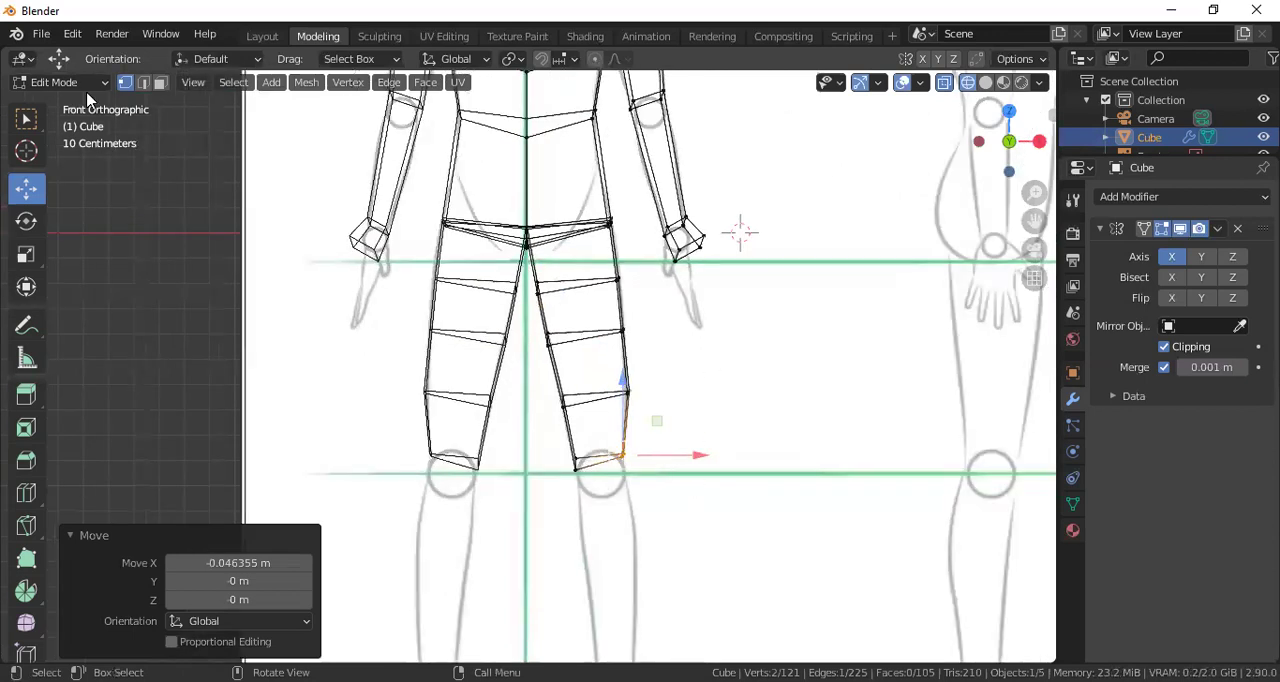
Switch to rendered shading and face selection, and extrude the leg's end face at the knee about 0.281 m along its normal in front view
{"action": "left_click", "coordinate": [1020, 84]}
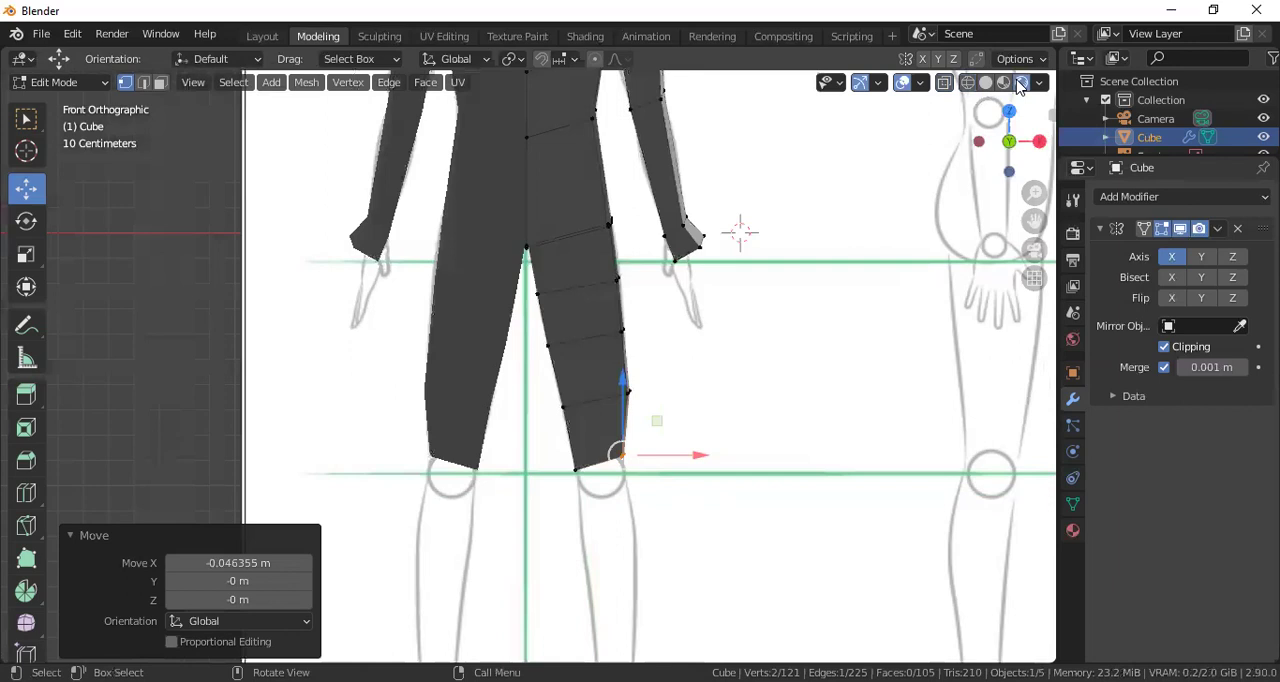
{"action": "middle_click_drag", "start_coordinate": [770, 380], "coordinate": [700, 340]}
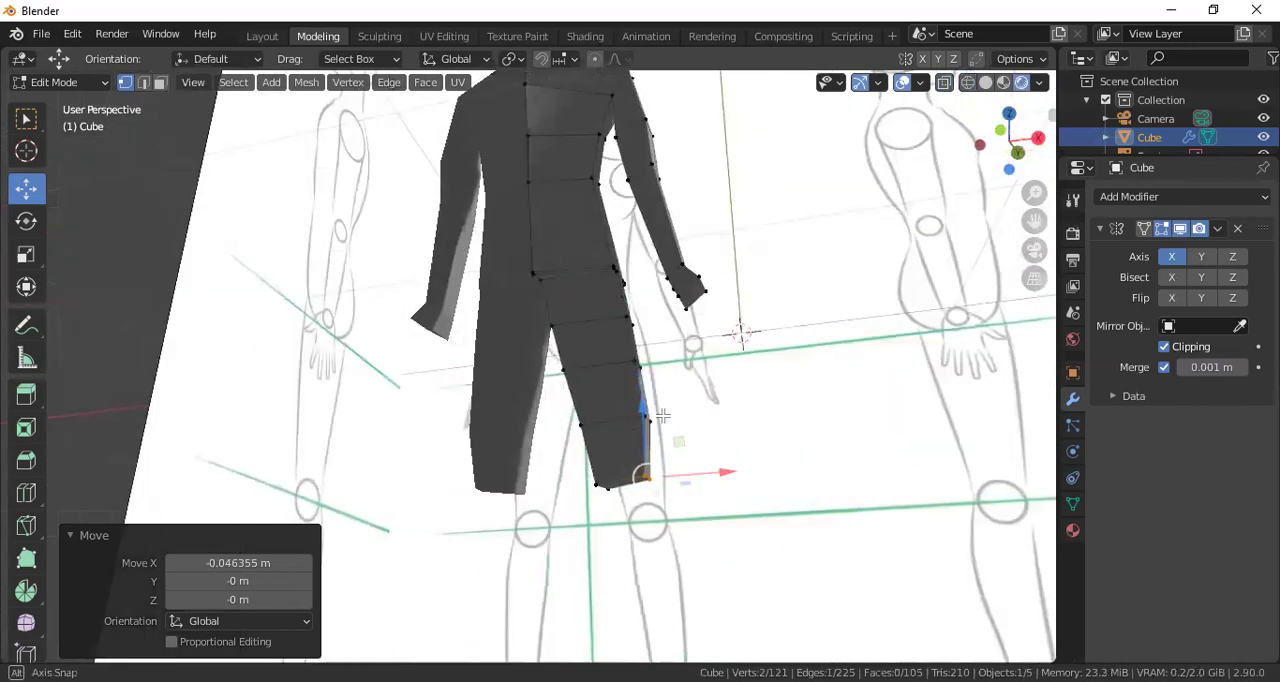
{"action": "left_click", "coordinate": [160, 83]}
{"action": "middle_click_drag", "start_coordinate": [640, 470], "coordinate": [628, 487]}
{"action": "left_click", "coordinate": [628, 481]}
{"action": "left_click", "coordinate": [640, 489]}
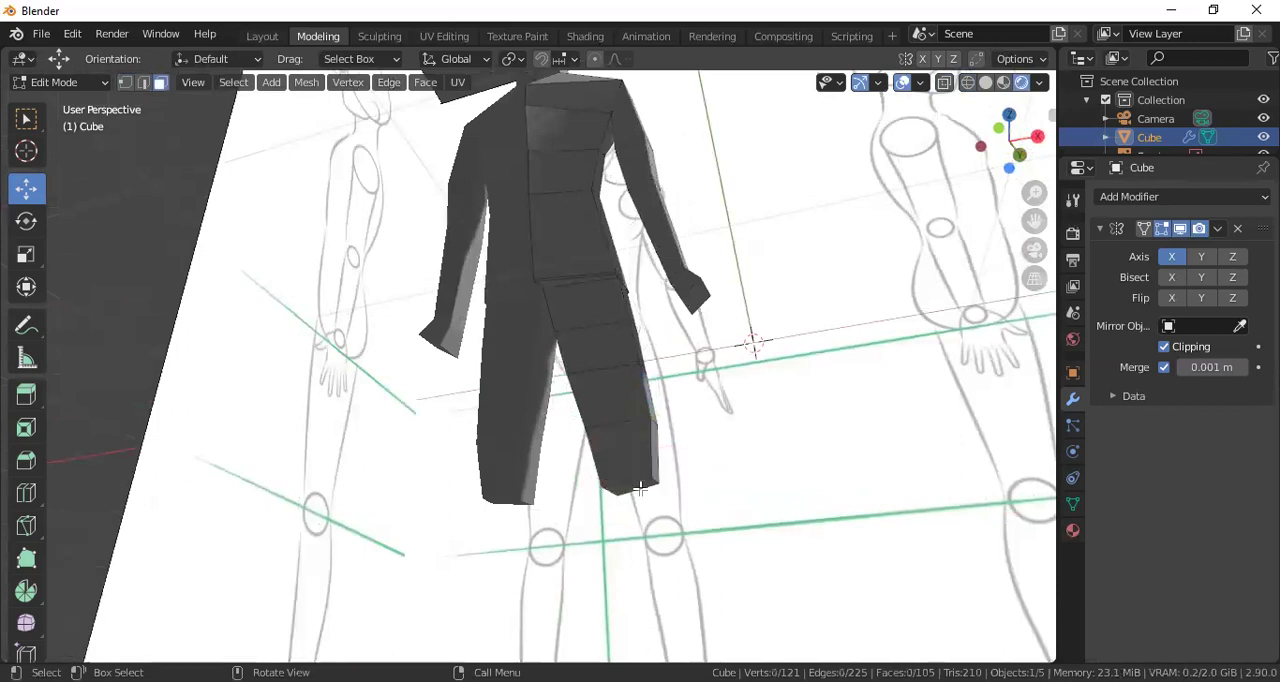
{"action": "left_click", "coordinate": [636, 488]}
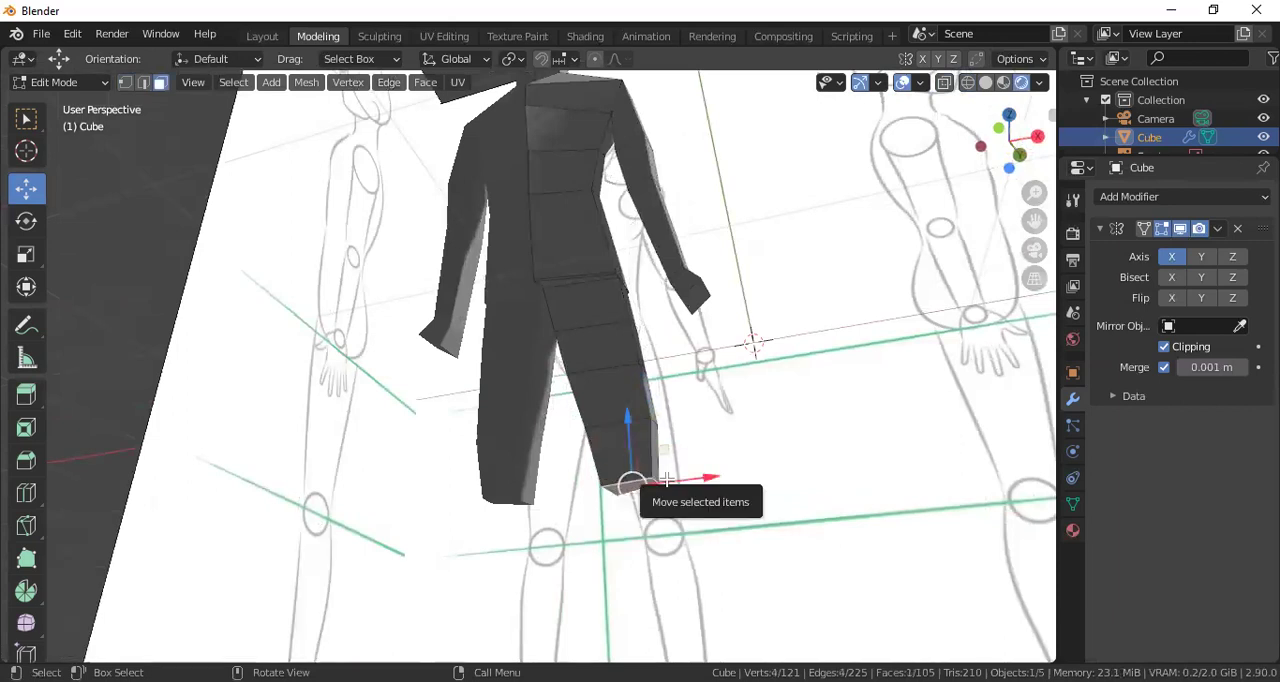
{"action": "key", "text": "KP_1"}
{"action": "key", "text": "e"}
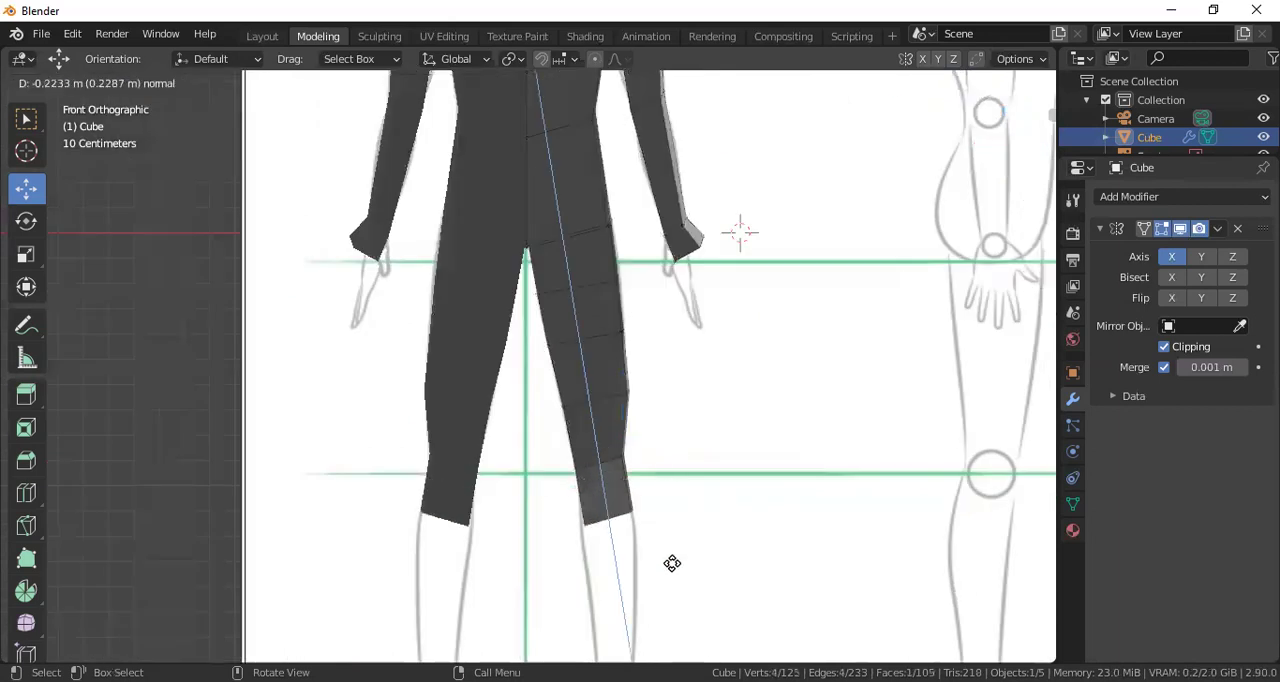
{"action": "left_click", "coordinate": [654, 551]}
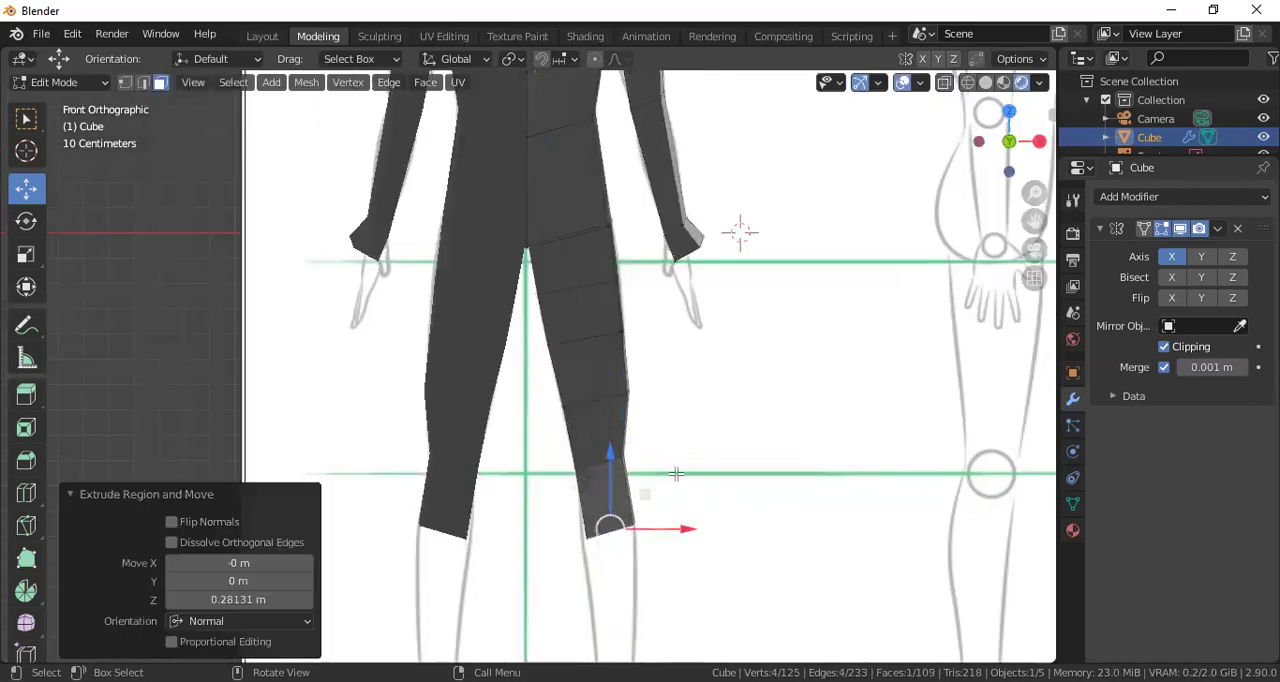
Extrude the leg's end face twice more down to the ankle, by about 0.403 m and 0.507 m along its normal
{"action": "scroll", "coordinate": [676, 474], "scroll_direction": "down", "scroll_amount": 2}
{"action": "key", "text": "e"}
{"action": "left_click", "coordinate": [657, 548]}
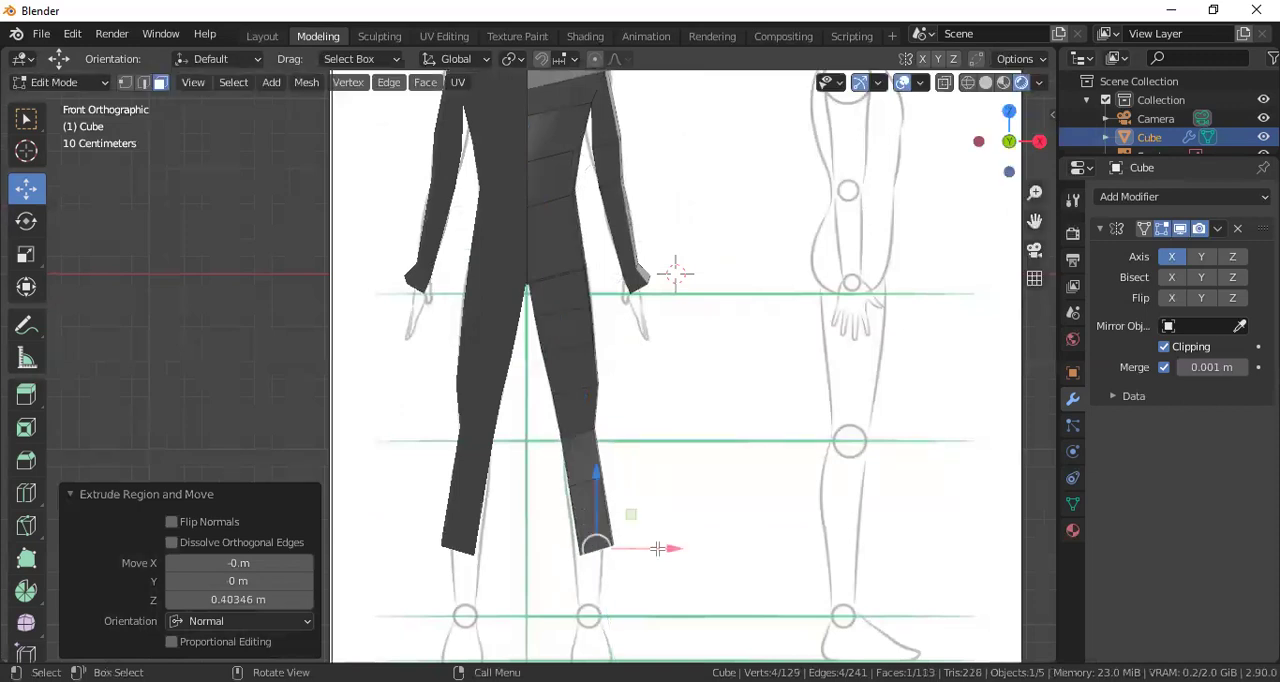
{"action": "middle_click_drag", "start_coordinate": [655, 469], "coordinate": [683, 337], "text": "shift"}
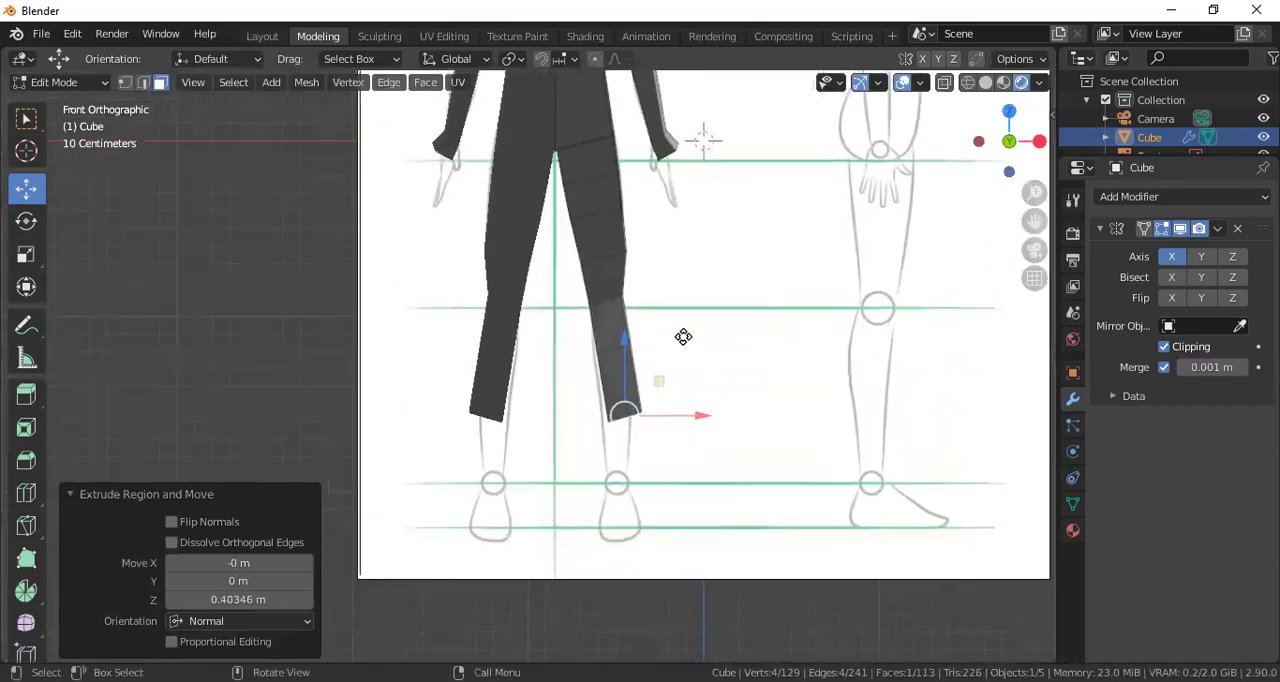
{"action": "key", "text": "e"}
{"action": "left_click", "coordinate": [674, 427]}
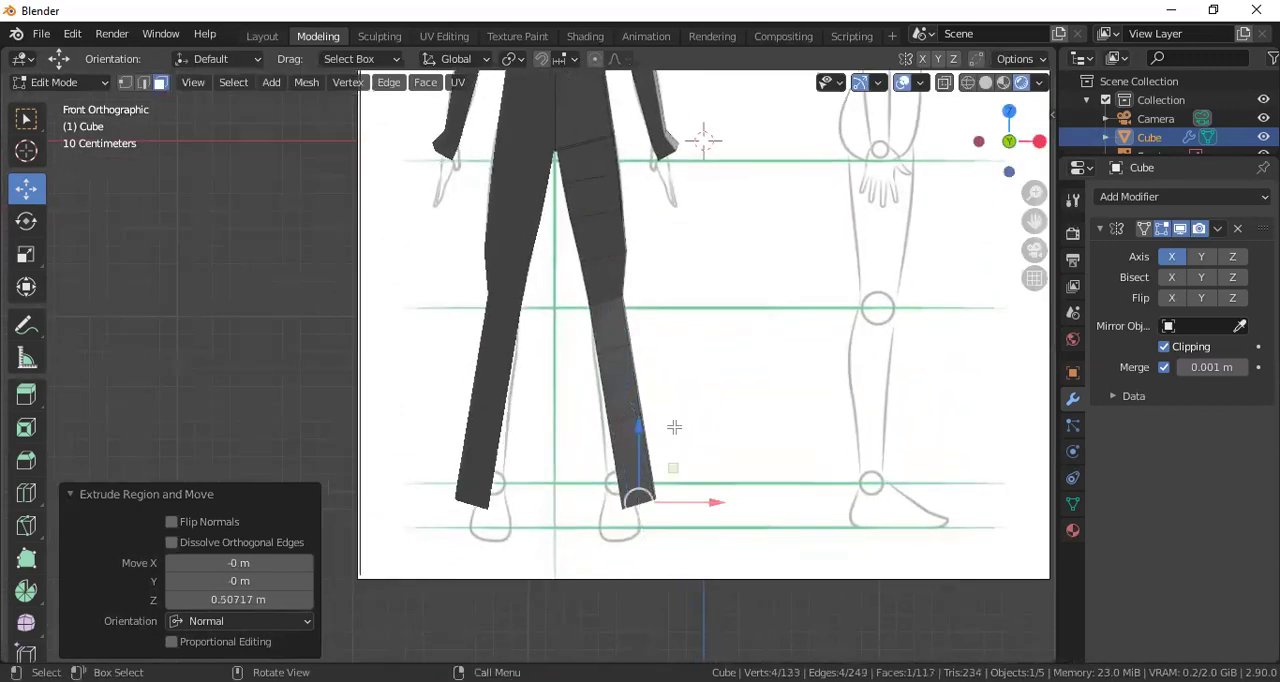
In wireframe with vertex selection, move the calf's inner vertices along X to the front sketch, shifting the lower pair about -0.037 m
{"action": "scroll", "coordinate": [678, 447], "scroll_direction": "up", "scroll_amount": 2}
{"action": "middle_click_drag", "start_coordinate": [700, 400], "coordinate": [629, 376]}
{"action": "key", "text": "KP_1"}
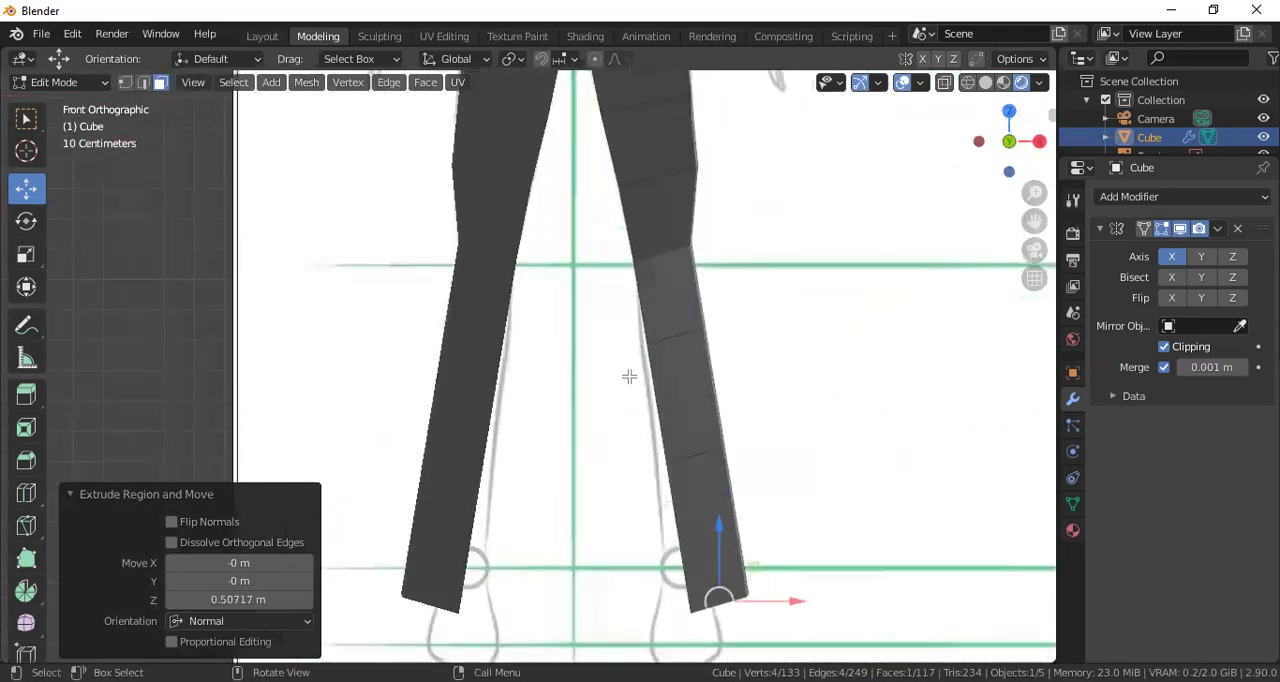
{"action": "left_click", "coordinate": [967, 82]}
{"action": "left_click", "coordinate": [126, 83]}
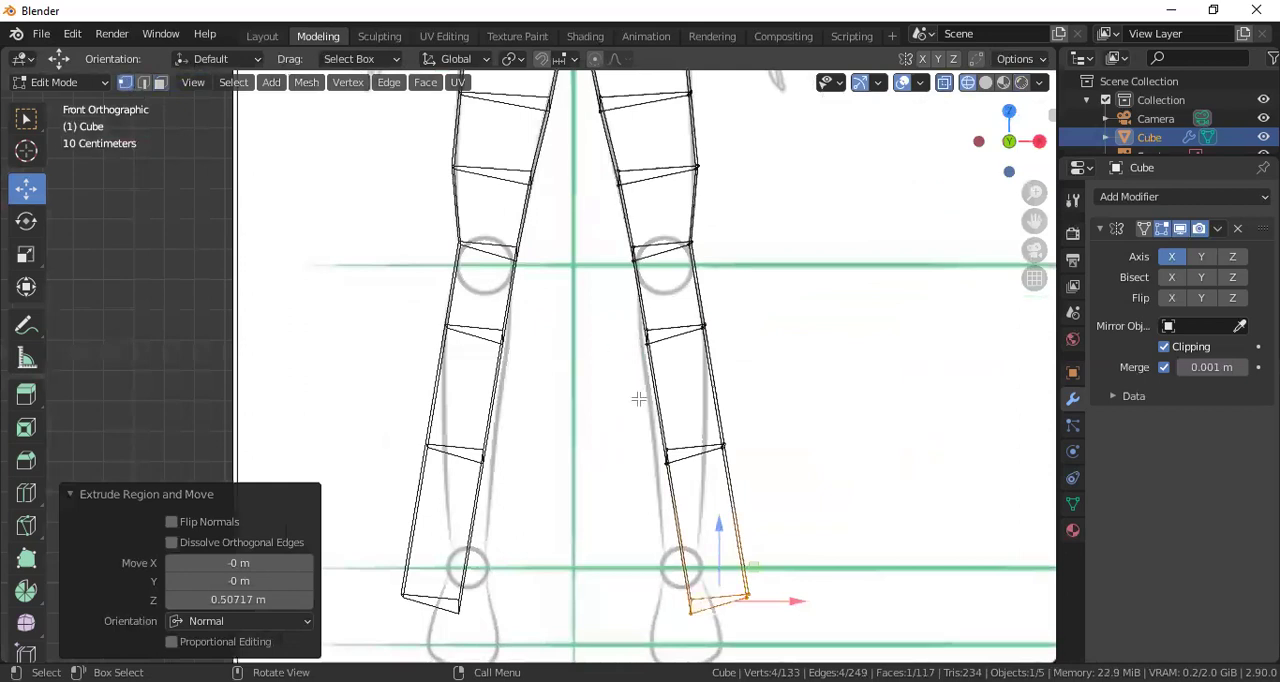
{"action": "left_click_drag", "start_coordinate": [691, 340], "coordinate": [658, 385]}
{"action": "left_click_drag", "start_coordinate": [656, 443], "coordinate": [690, 476]}
{"action": "key", "text": "g"}
{"action": "key", "text": "x"}
{"action": "left_click", "coordinate": [698, 460]}
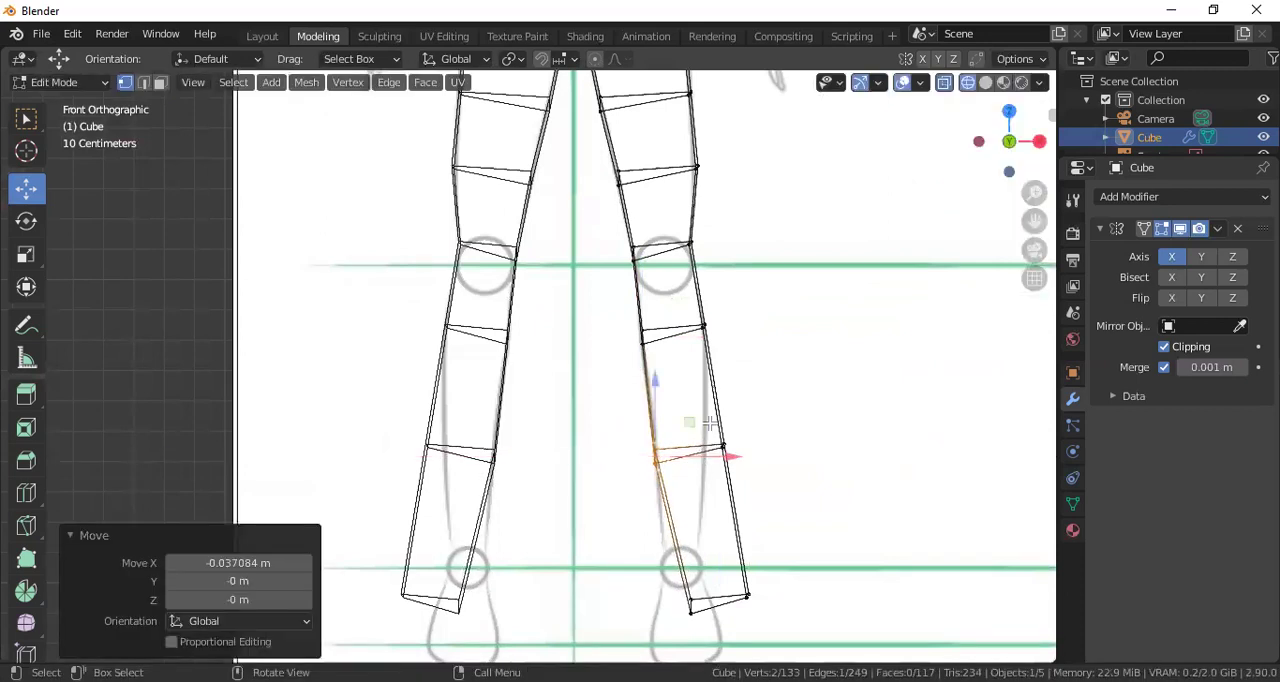
Move the lower calf's outer vertices about -0.053 m along X to meet the sketched calf outline
{"action": "left_click", "coordinate": [722, 448]}
{"action": "key", "text": "g"}
{"action": "key", "text": "x"}
{"action": "left_click", "coordinate": [737, 446]}
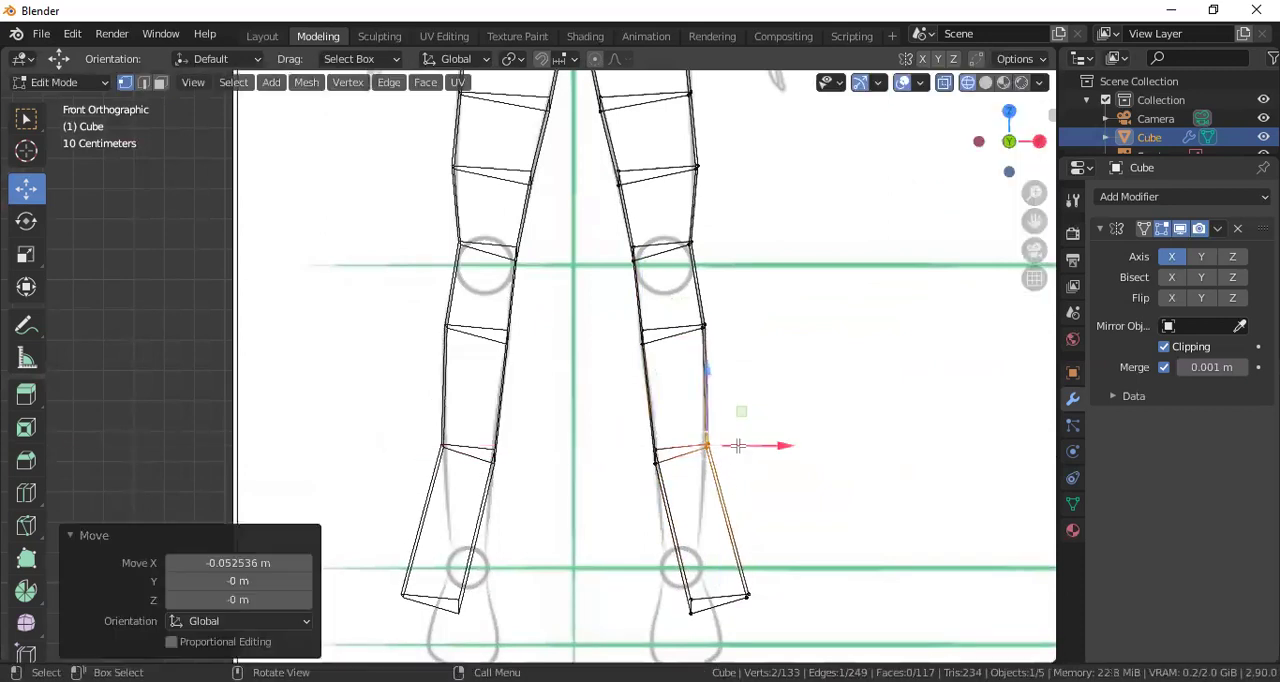
Move the ankle's inner vertices about -0.111 m and its outer vertices about -0.156 m along X to fit the front sketch
{"action": "scroll", "coordinate": [738, 446], "scroll_direction": "down", "scroll_amount": 1}
{"action": "middle_click_drag", "start_coordinate": [737, 454], "coordinate": [736, 354], "text": "shift"}
{"action": "left_click_drag", "start_coordinate": [651, 444], "coordinate": [680, 483]}
{"action": "key", "text": "g"}
{"action": "key", "text": "x"}
{"action": "left_click", "coordinate": [718, 471]}
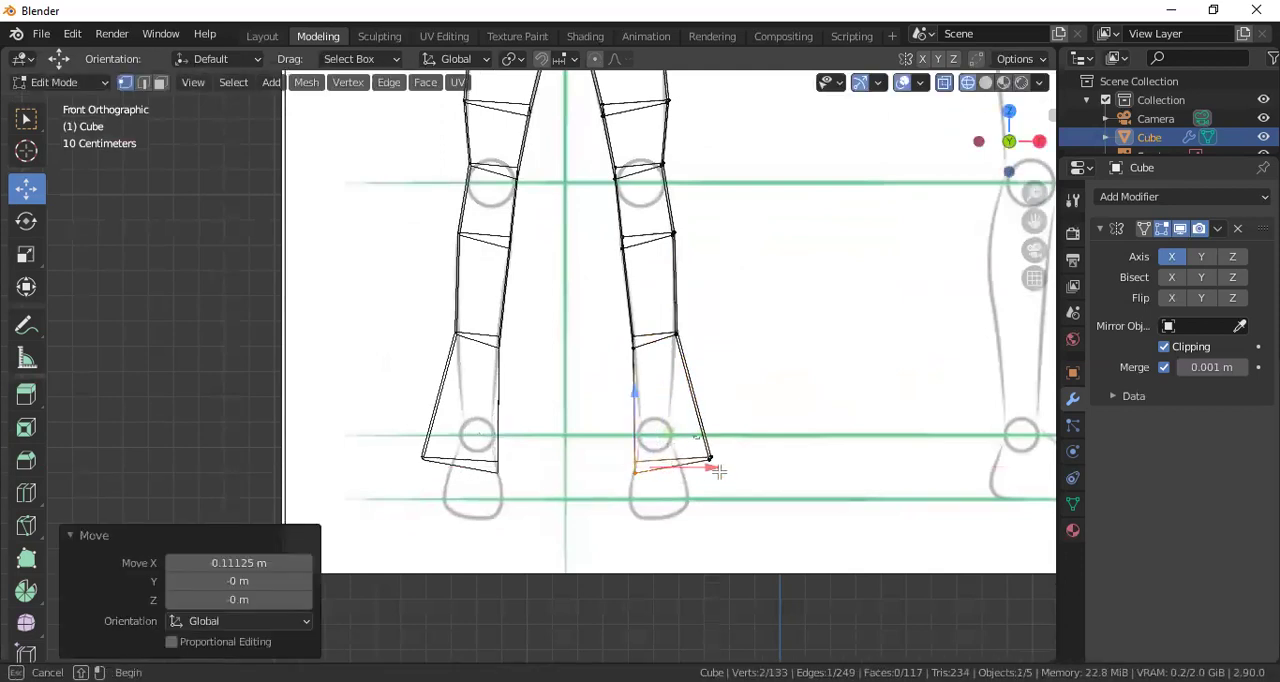
{"action": "key", "text": "g"}
{"action": "key", "text": "x"}
{"action": "left_click", "coordinate": [700, 458]}
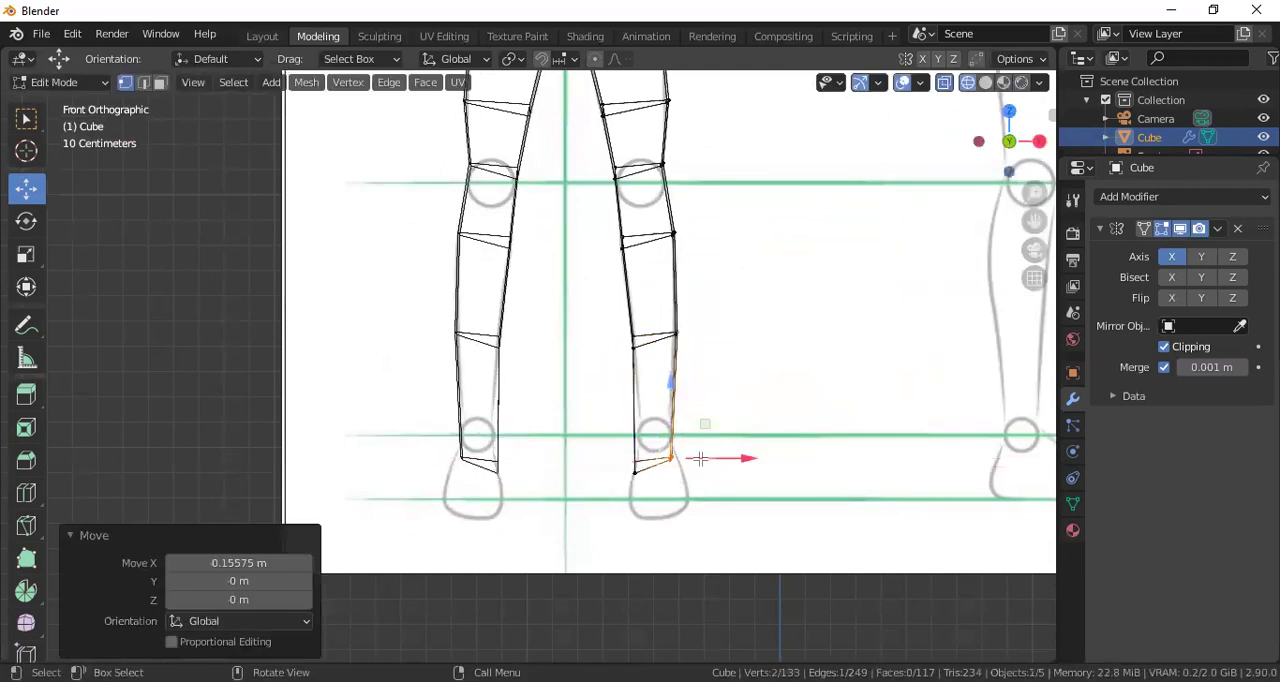
{"action": "scroll", "coordinate": [700, 457], "scroll_direction": "down", "scroll_amount": 7}
{"action": "scroll", "coordinate": [660, 430], "scroll_direction": "up", "scroll_amount": 4}
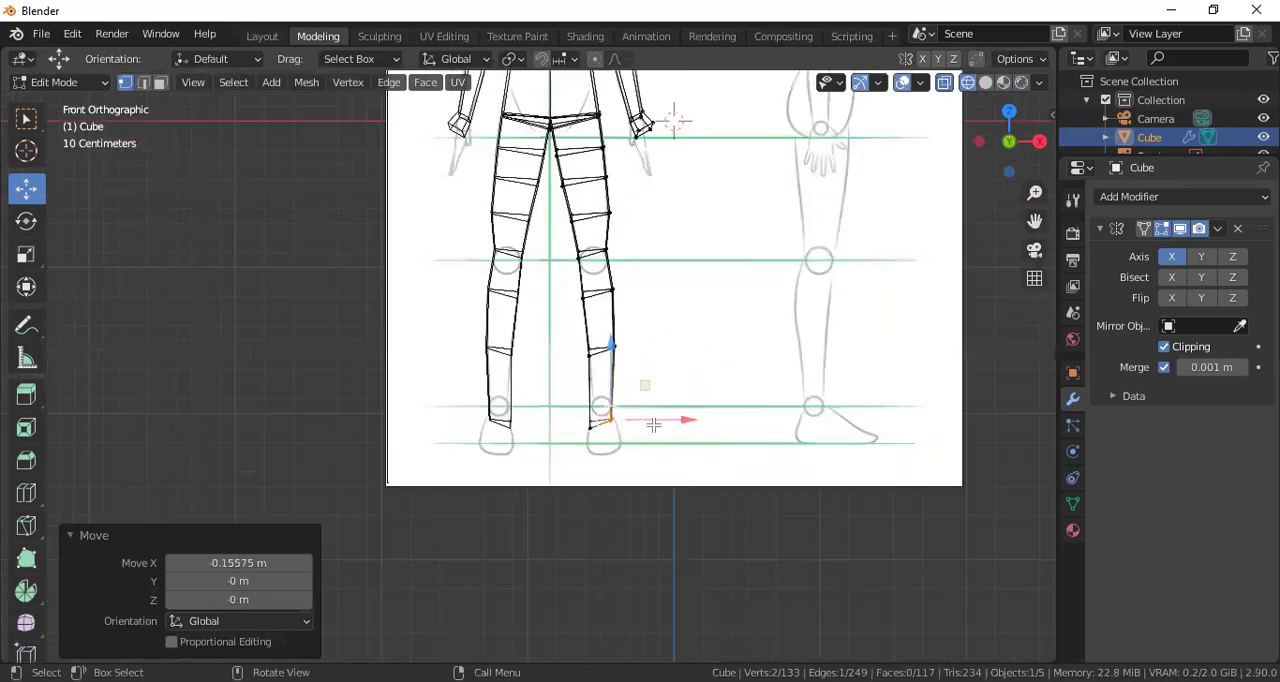
{"action": "scroll", "coordinate": [653, 425], "scroll_direction": "up", "scroll_amount": 3}
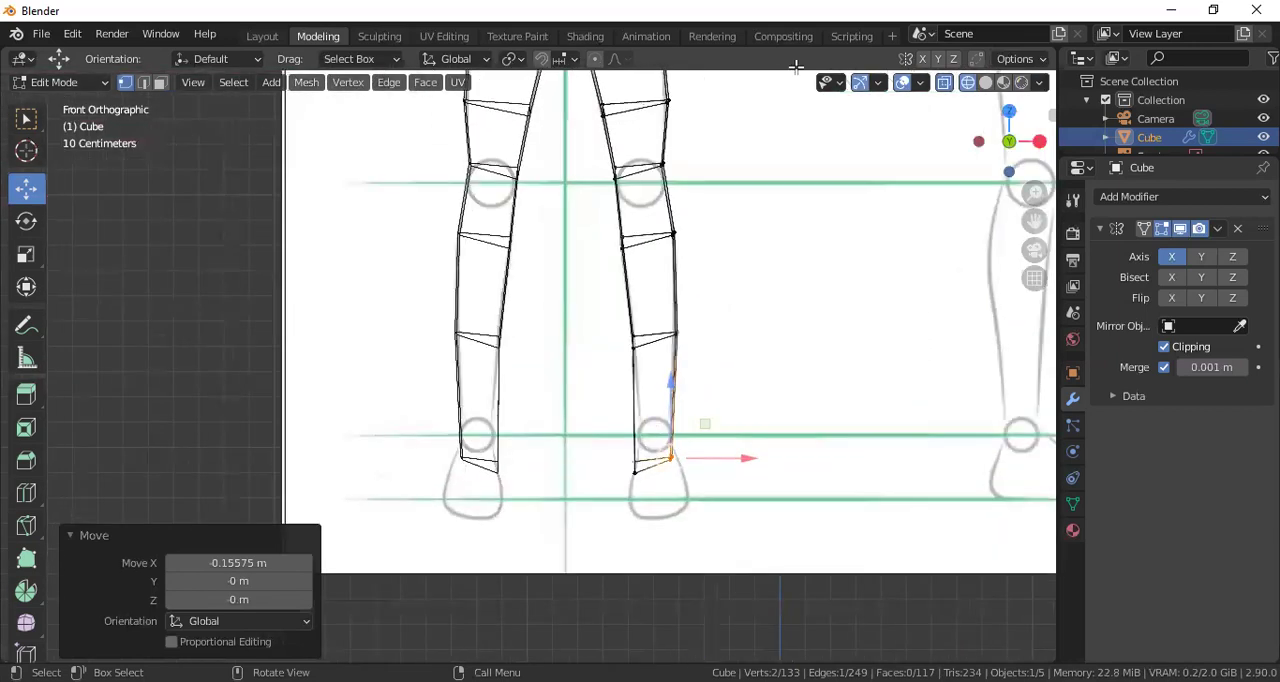
Extrude the ankle's end face about 0.167 m along its normal in front view and scale it by 1.622 for the foot
{"action": "middle_click_drag", "start_coordinate": [861, 183], "coordinate": [673, 409]}
{"action": "left_click", "coordinate": [643, 513]}
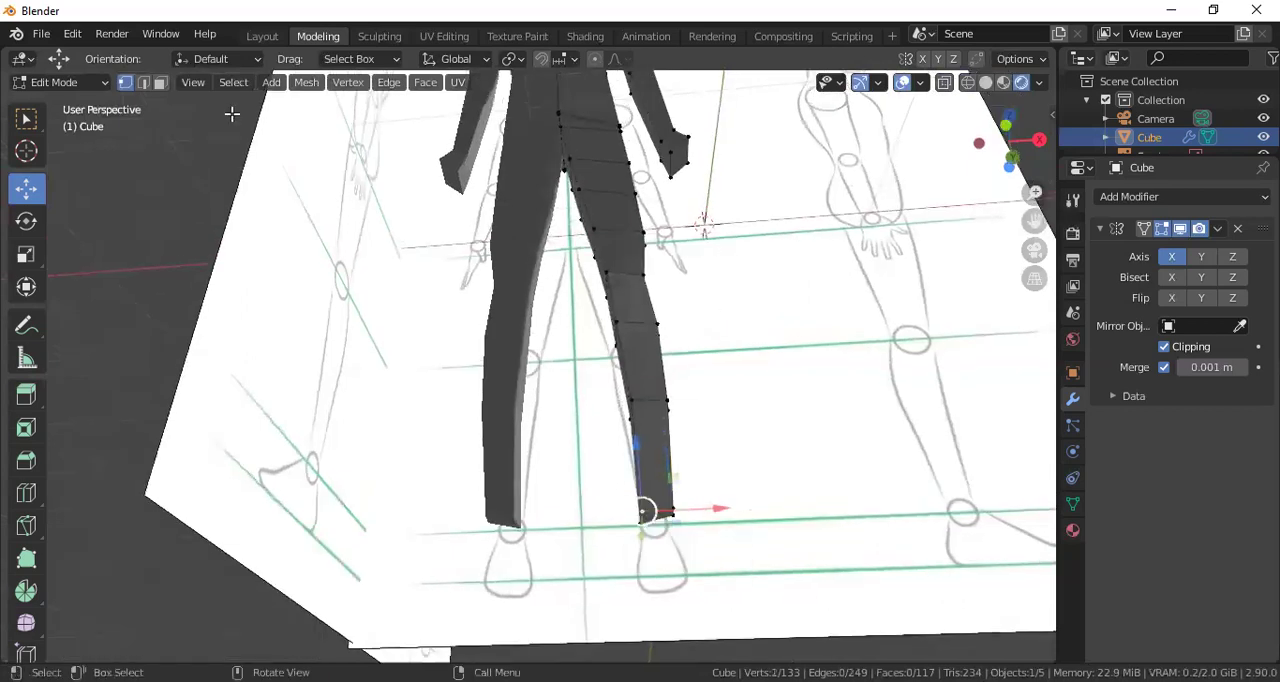
{"action": "left_click", "coordinate": [161, 83]}
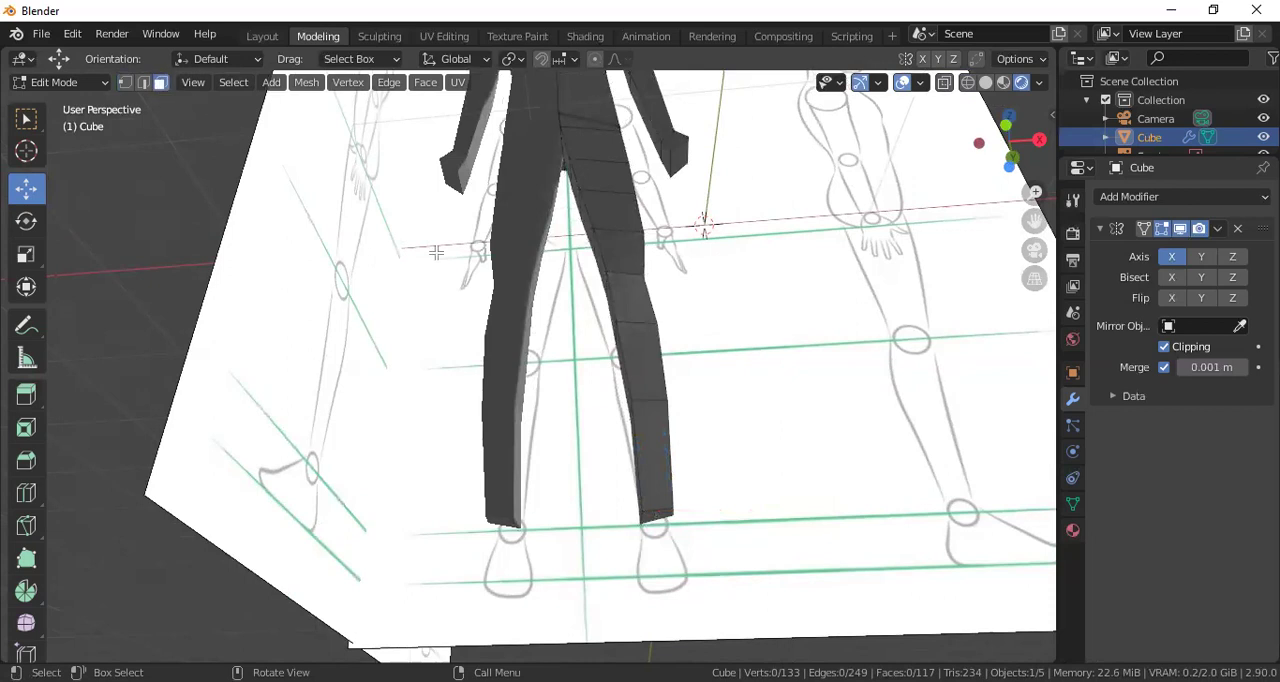
{"action": "left_click", "coordinate": [649, 512]}
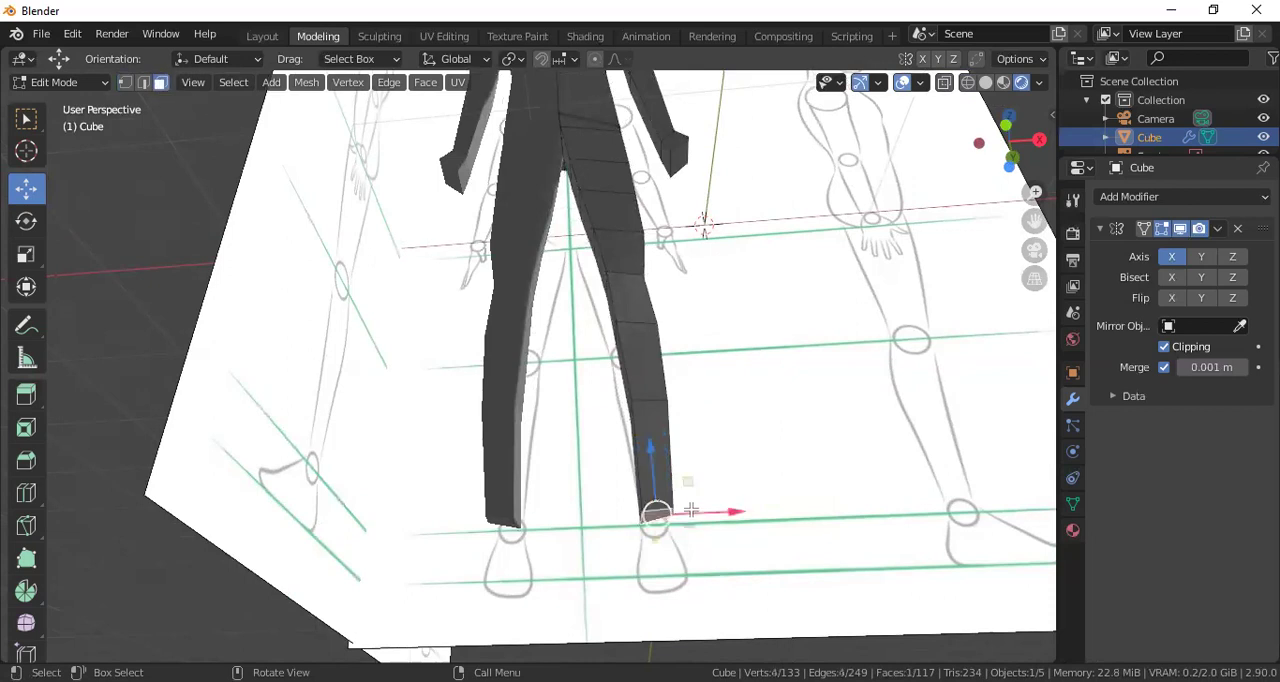
{"action": "key", "text": "KP_1"}
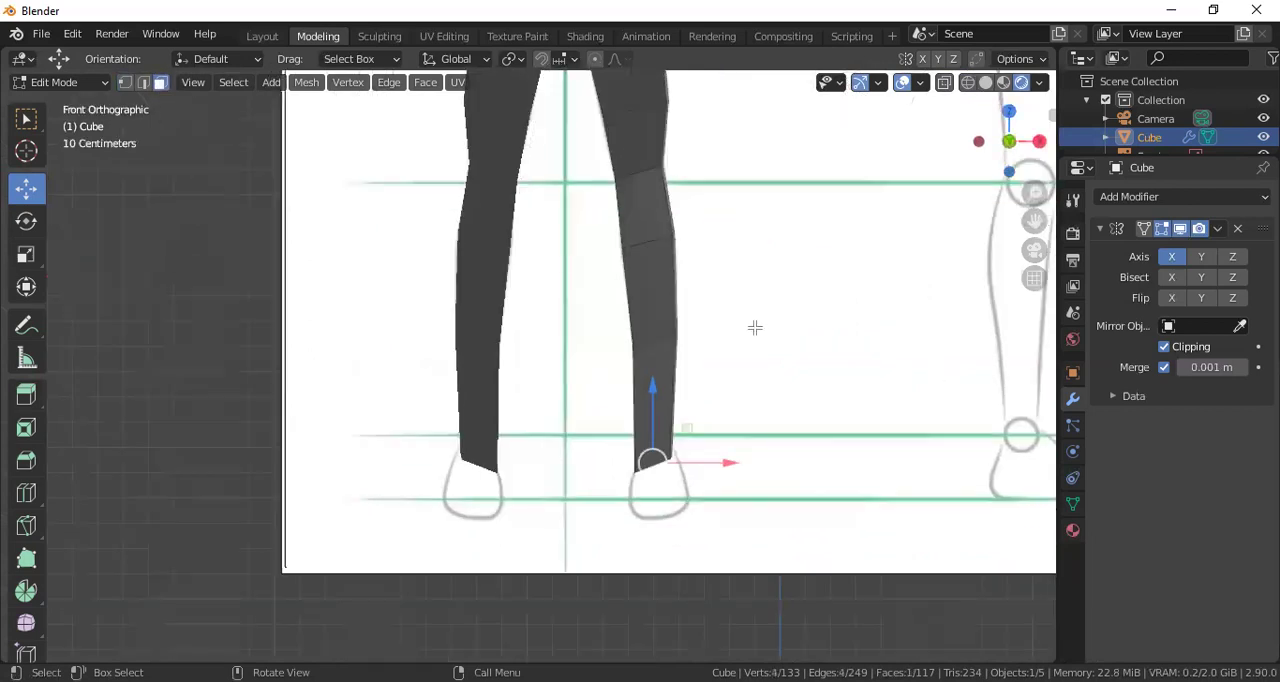
{"action": "key", "text": "e"}
{"action": "left_click", "coordinate": [762, 369]}
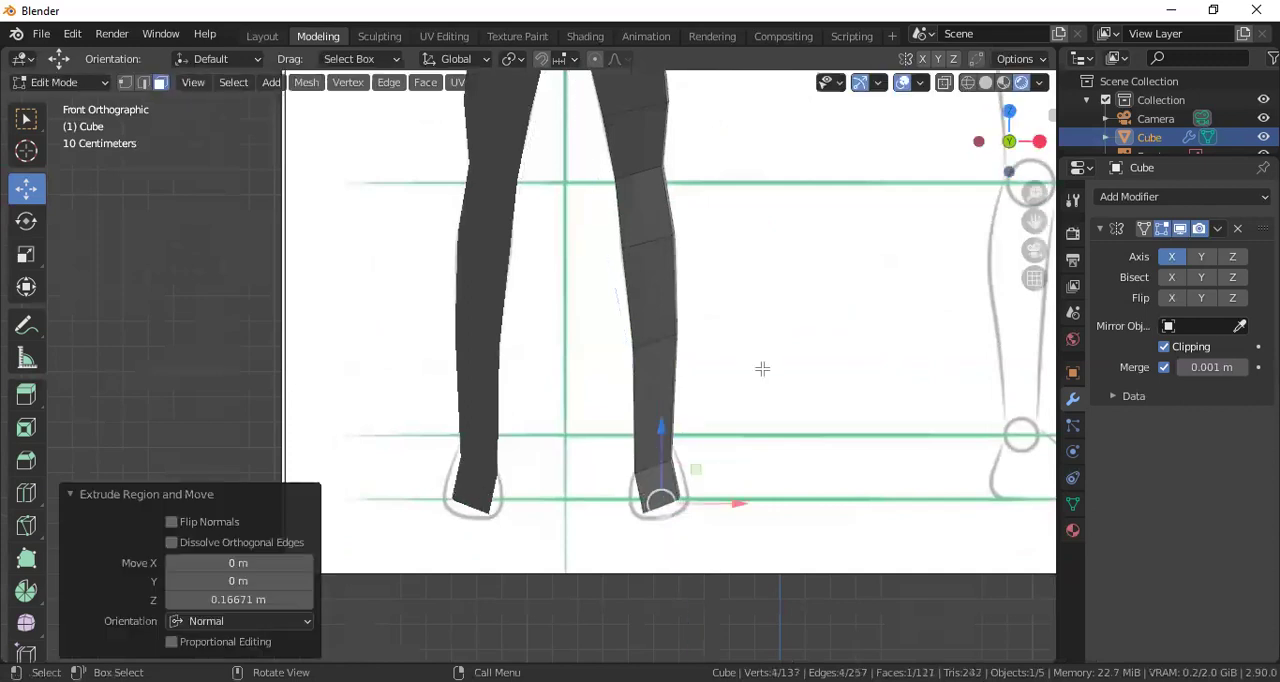
{"action": "key", "text": "s"}
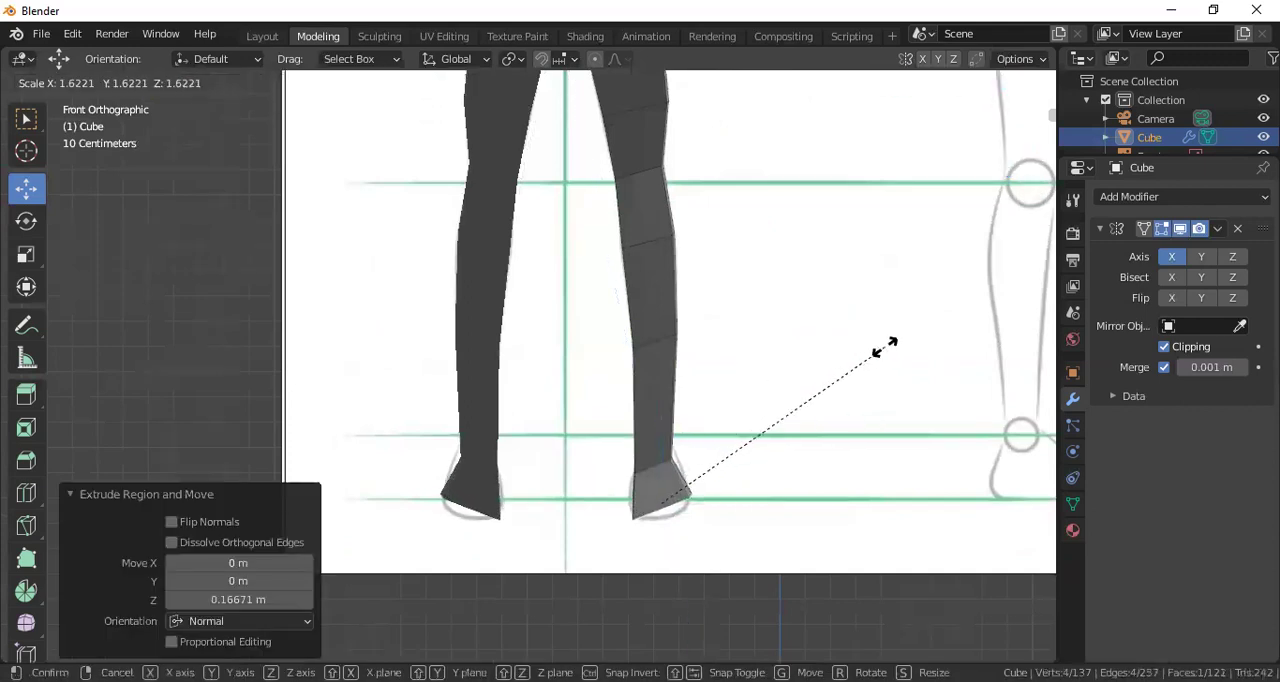
{"action": "left_click", "coordinate": [886, 344]}
Show the leg in right view with rendered shading and vertex selection, and select the upper thigh's front vertex
{"action": "scroll", "coordinate": [734, 327], "scroll_direction": "down", "scroll_amount": 3}
{"action": "middle_click_drag", "start_coordinate": [734, 287], "coordinate": [507, 294]}
{"action": "key", "text": "KP_3"}
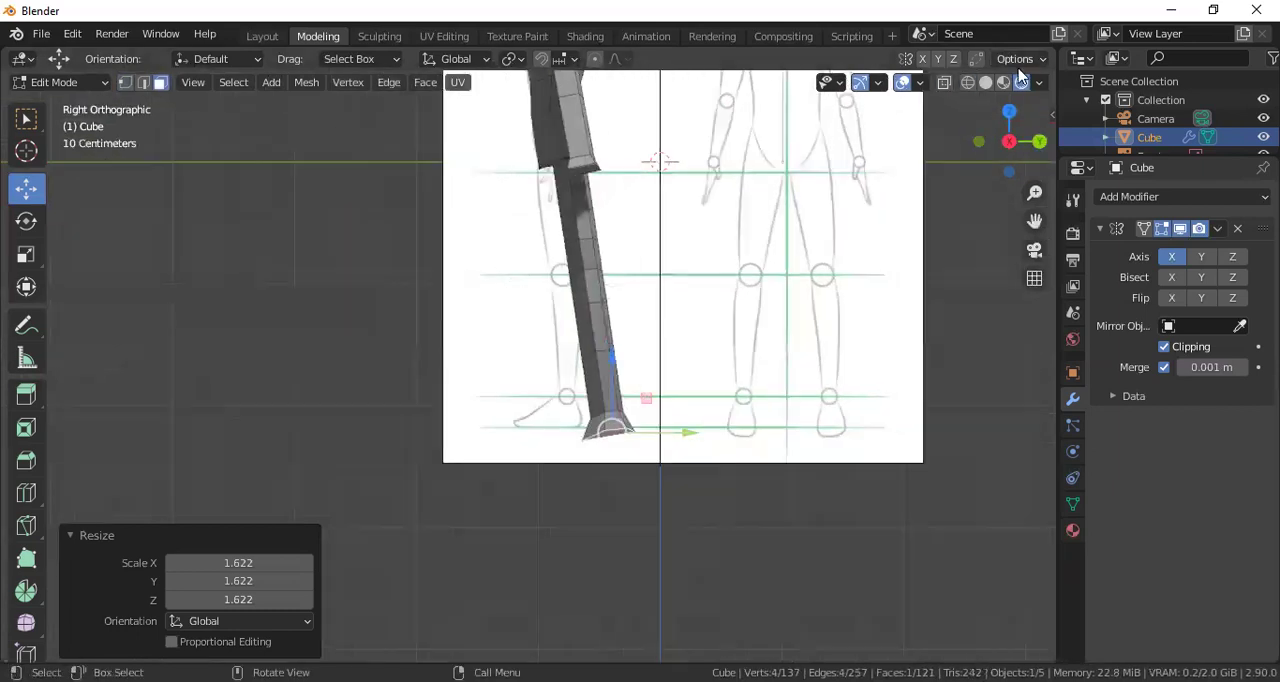
{"action": "left_click", "coordinate": [987, 84]}
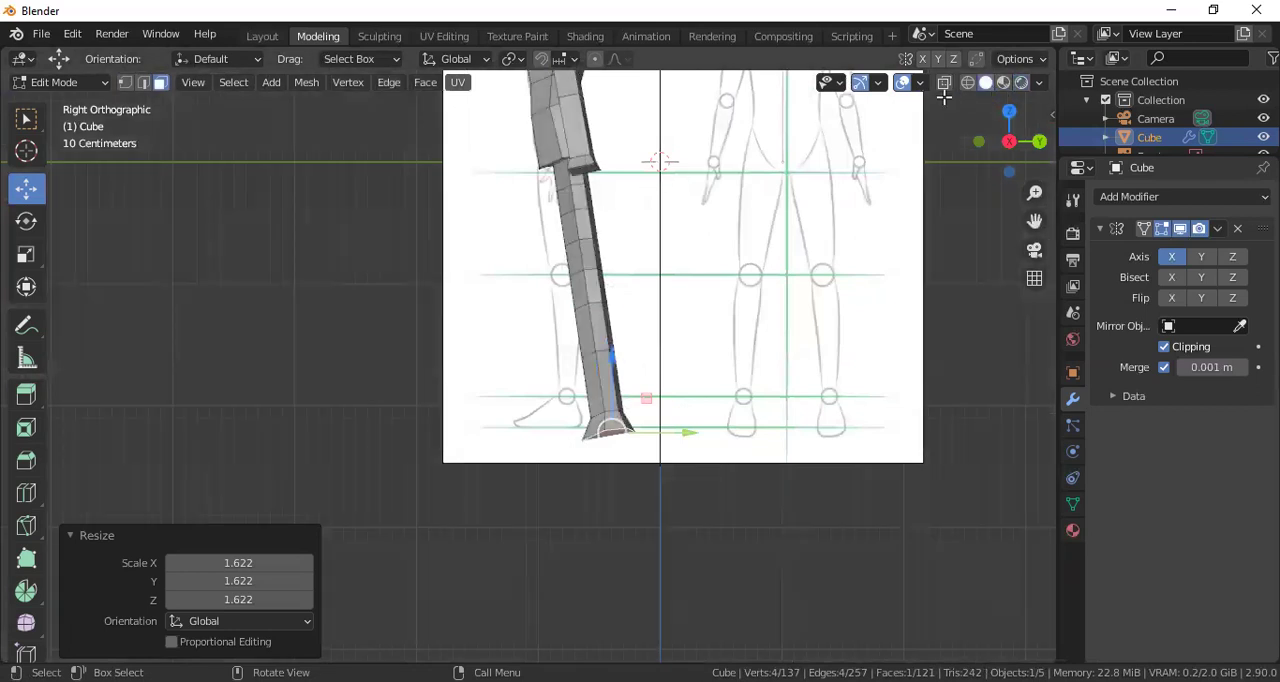
{"action": "left_click", "coordinate": [1018, 86]}
{"action": "left_click", "coordinate": [125, 83]}
{"action": "scroll", "coordinate": [672, 178], "scroll_direction": "up", "scroll_amount": 2}
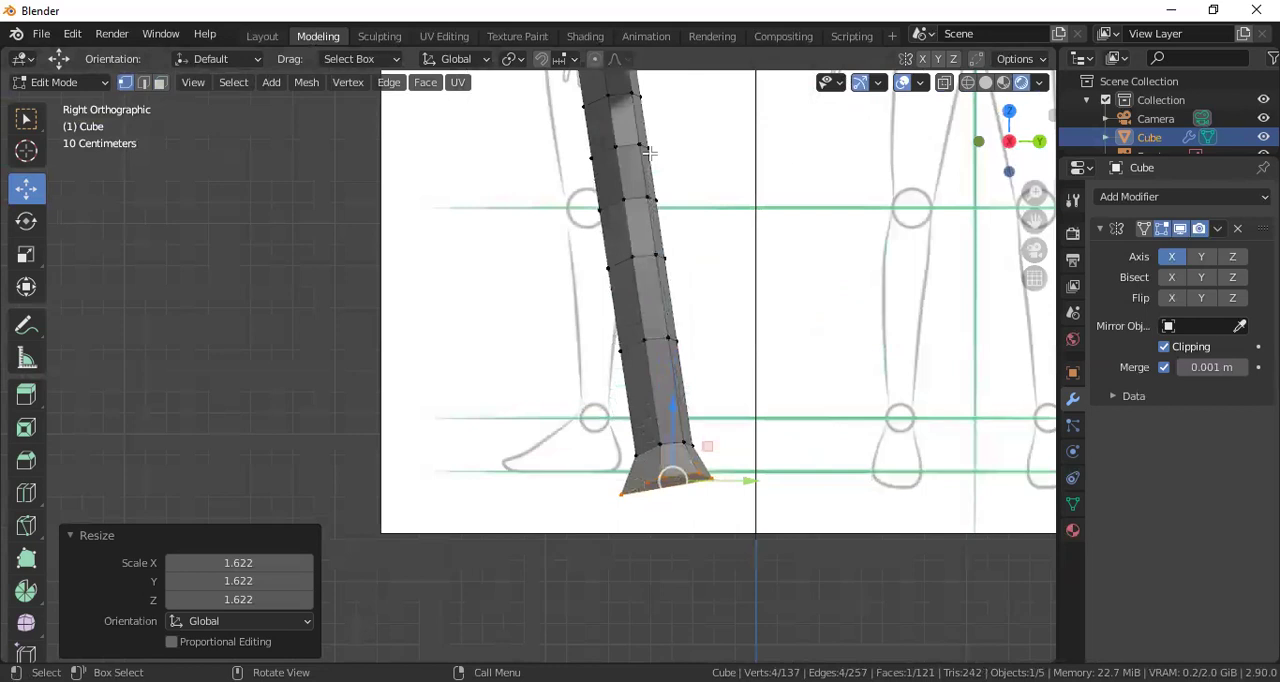
{"action": "scroll", "coordinate": [648, 152], "scroll_direction": "down", "scroll_amount": 1}
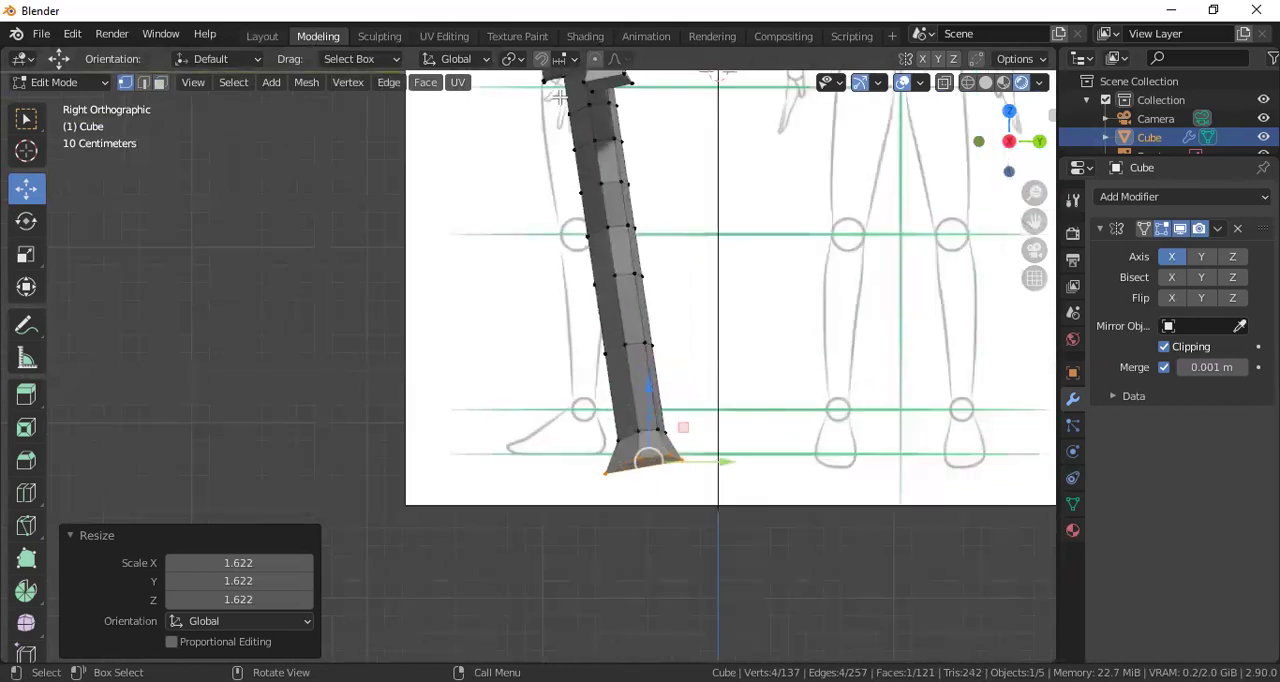
{"action": "left_click_drag", "start_coordinate": [562, 98], "coordinate": [578, 128]}
{"action": "scroll", "coordinate": [620, 262], "scroll_direction": "up", "scroll_amount": 3}
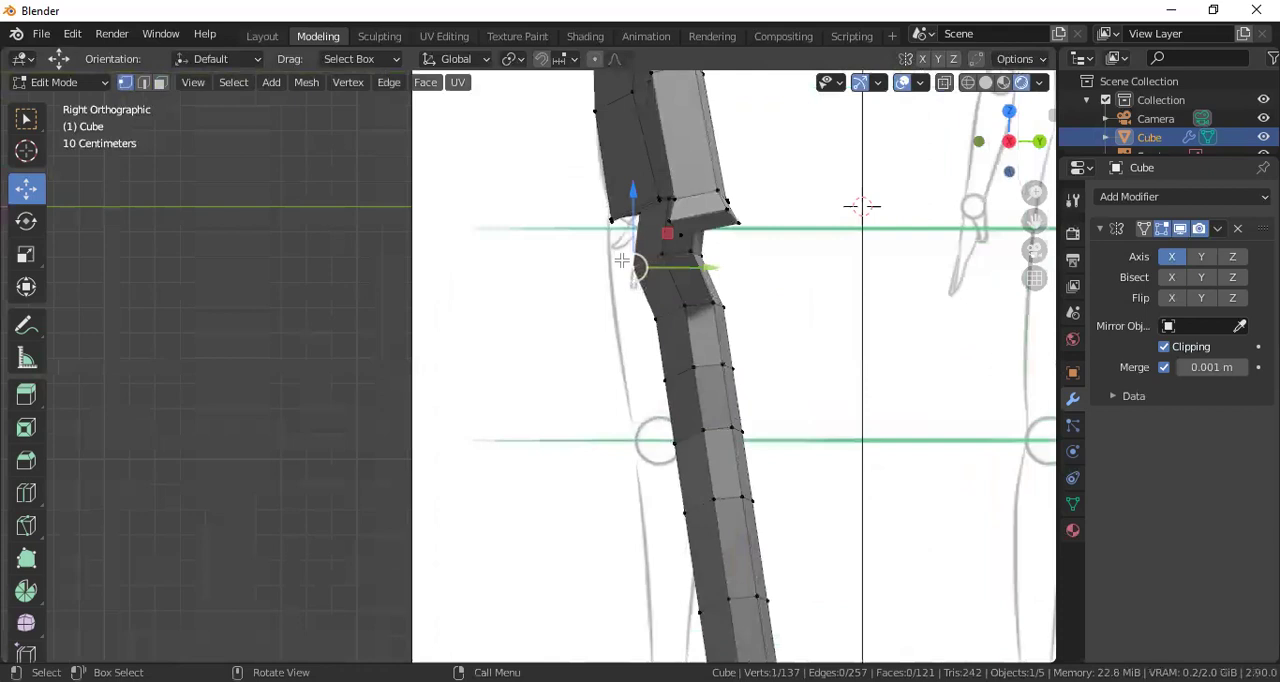
{"action": "key", "text": "g"}
{"action": "left_click", "coordinate": [680, 278]}
{"action": "key", "text": "ctrl+z"}
Move the upper thigh's front vertex forward and about -0.063 m along Z, and the vertex above it about -0.092 m along Y
{"action": "mouse_move", "coordinate": [674, 270]}
{"action": "left_mouse_down"}
{"action": "mouse_move", "coordinate": [642, 270]}
{"action": "mouse_move", "coordinate": [658, 271]}
{"action": "left_mouse_up"}
{"action": "left_click_drag", "start_coordinate": [627, 210], "coordinate": [645, 227]}
{"action": "scroll", "coordinate": [663, 189], "scroll_direction": "up", "scroll_amount": 3}
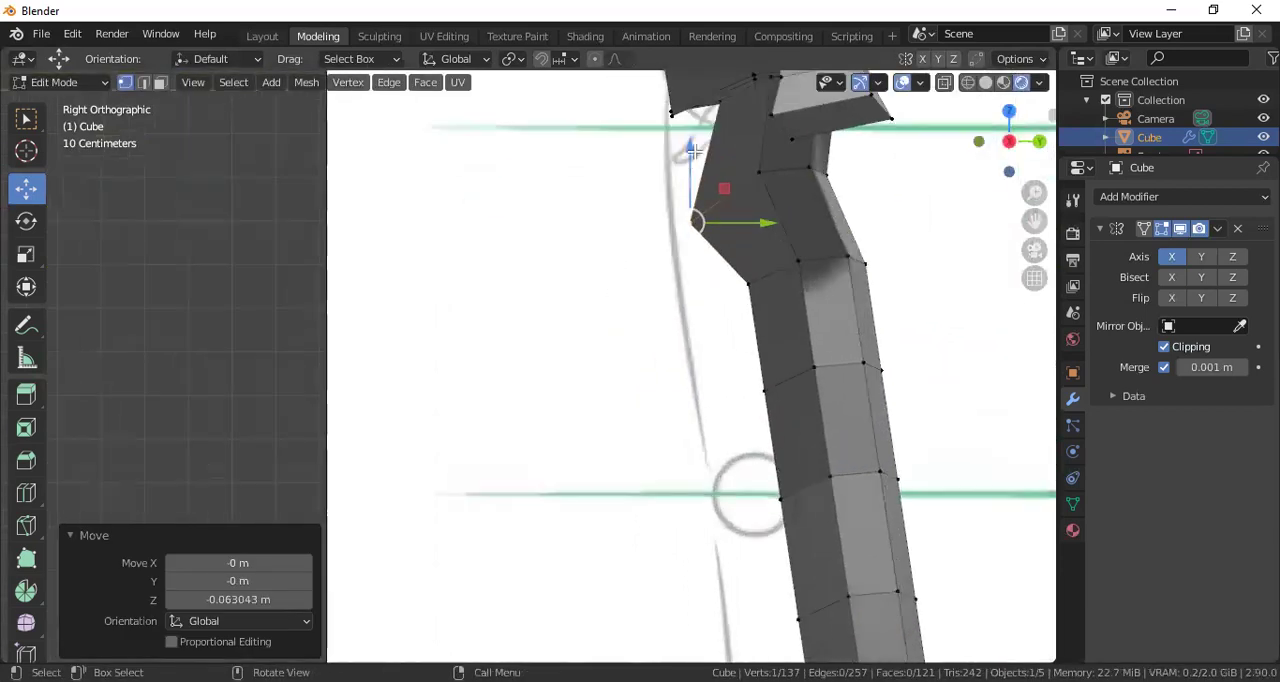
{"action": "left_click", "coordinate": [718, 103]}
{"action": "left_click_drag", "start_coordinate": [767, 107], "coordinate": [726, 110]}
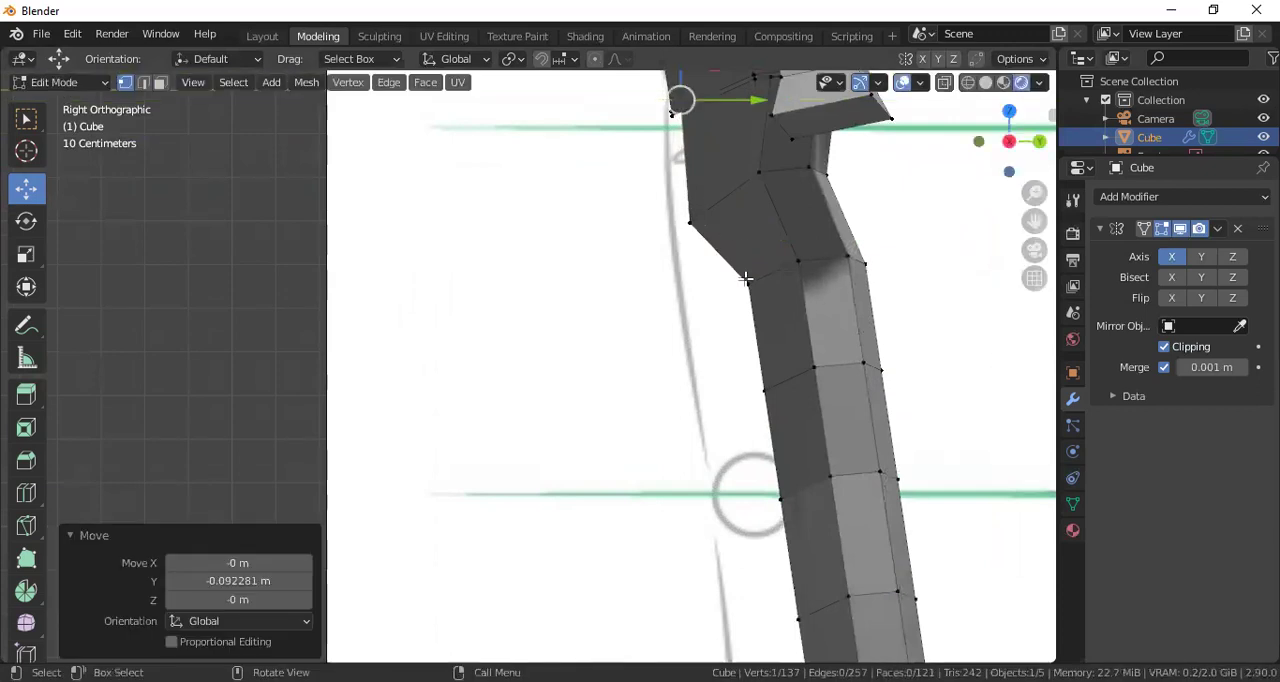
Move the thigh's remaining front vertices forward along Y to follow the side sketch's front outline
{"action": "scroll", "coordinate": [745, 278], "scroll_direction": "down", "scroll_amount": 2}
{"action": "scroll", "coordinate": [706, 277], "scroll_direction": "down", "scroll_amount": 2}
{"action": "left_click_drag", "start_coordinate": [624, 308], "coordinate": [650, 430]}
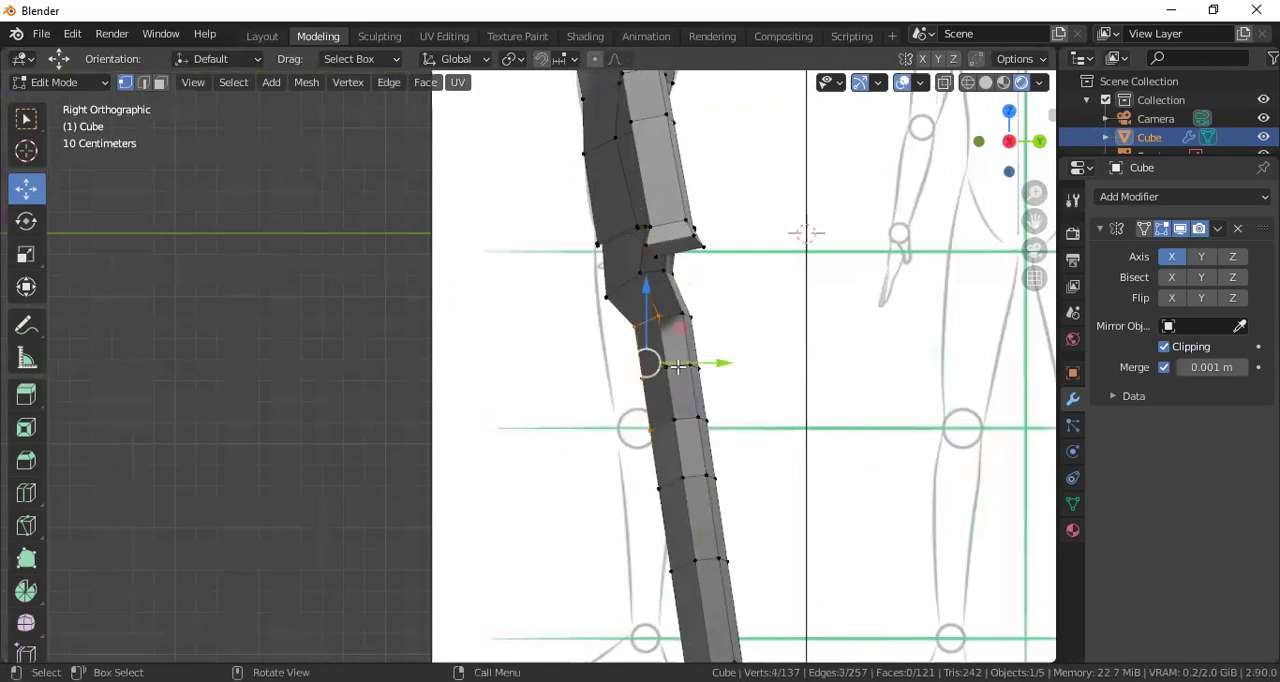
{"action": "left_click_drag", "start_coordinate": [654, 370], "coordinate": [648, 362]}
{"action": "left_click", "coordinate": [636, 325]}
{"action": "left_click_drag", "start_coordinate": [611, 312], "coordinate": [630, 350]}
Move the front vertices of the knee and shin forward along Y to match the side sketch
{"action": "middle_click_drag", "start_coordinate": [655, 405], "coordinate": [672, 273], "text": "shift"}
{"action": "left_click_drag", "start_coordinate": [663, 250], "coordinate": [693, 348]}
{"action": "left_click_drag", "start_coordinate": [711, 297], "coordinate": [680, 292]}
{"action": "left_click_drag", "start_coordinate": [683, 396], "coordinate": [658, 410]}
Move the ankle's front vertex forward to the side sketch and the sole's front vertex about -0.458 m along Y
{"action": "left_click_drag", "start_coordinate": [697, 492], "coordinate": [721, 556]}
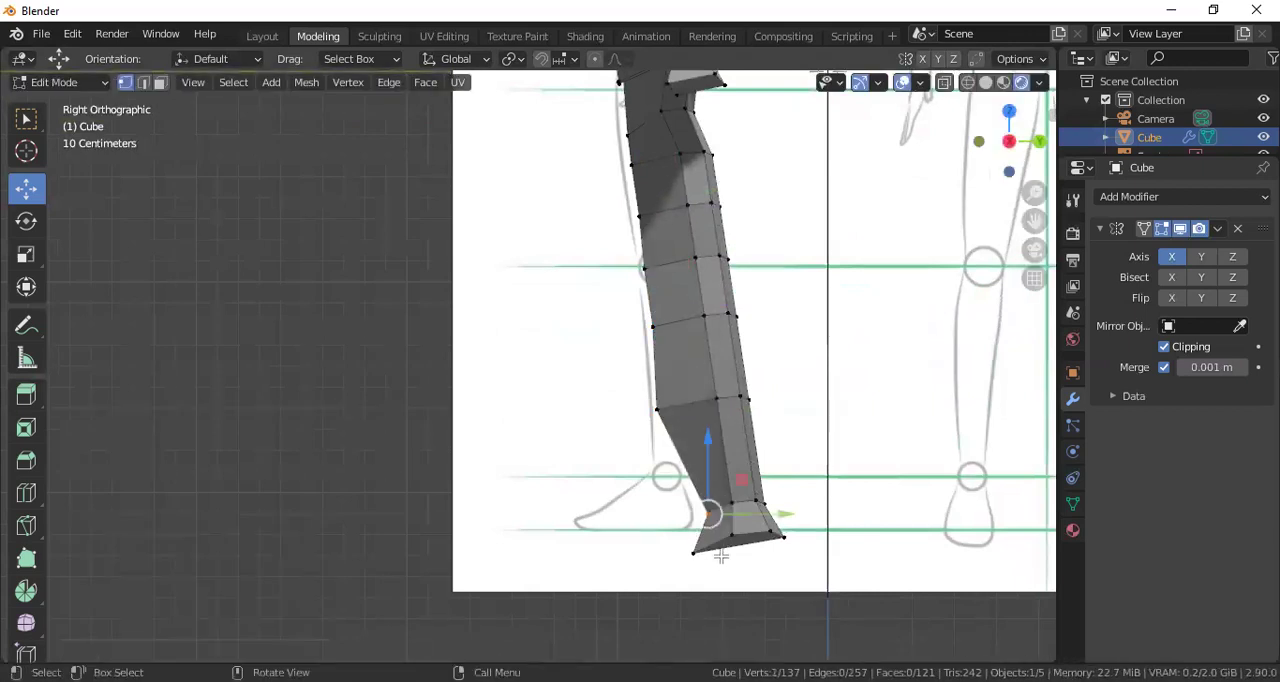
{"action": "left_click_drag", "start_coordinate": [678, 513], "coordinate": [706, 563]}
{"action": "key", "text": "g"}
{"action": "key", "text": "y"}
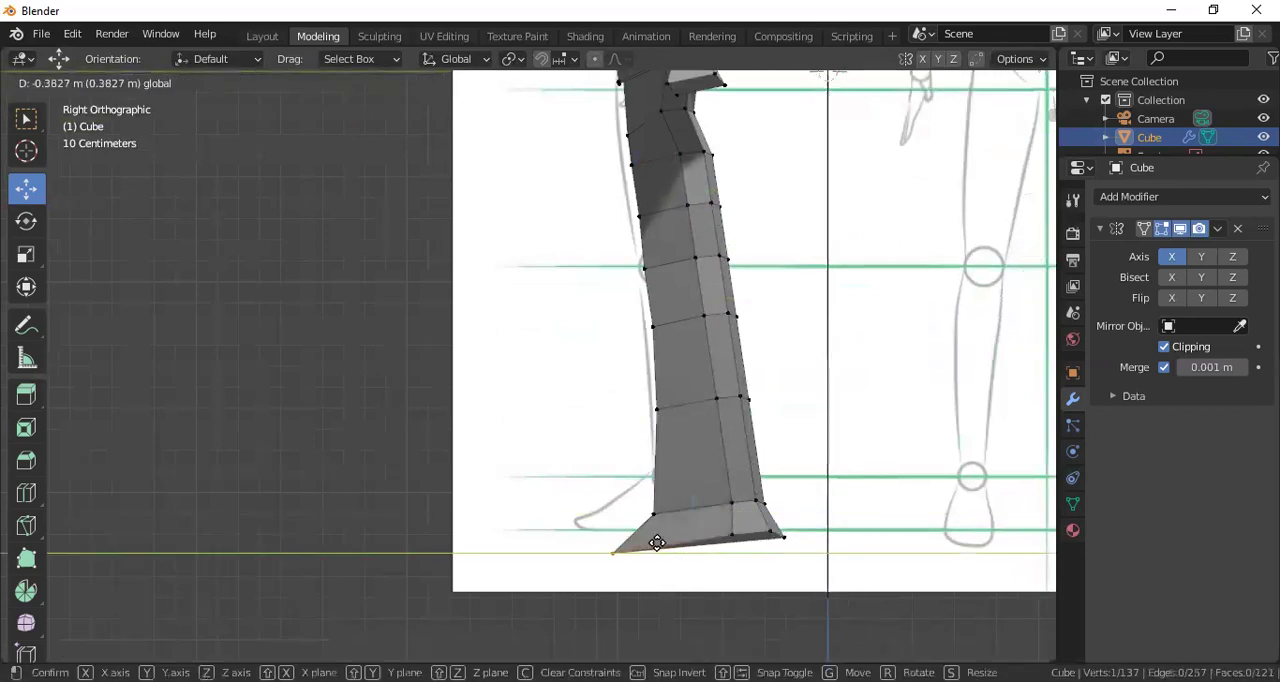
{"action": "left_click", "coordinate": [640, 541]}
Switch the side view of the leg and foot to wireframe shading
{"action": "scroll", "coordinate": [707, 396], "scroll_direction": "down", "scroll_amount": 1}
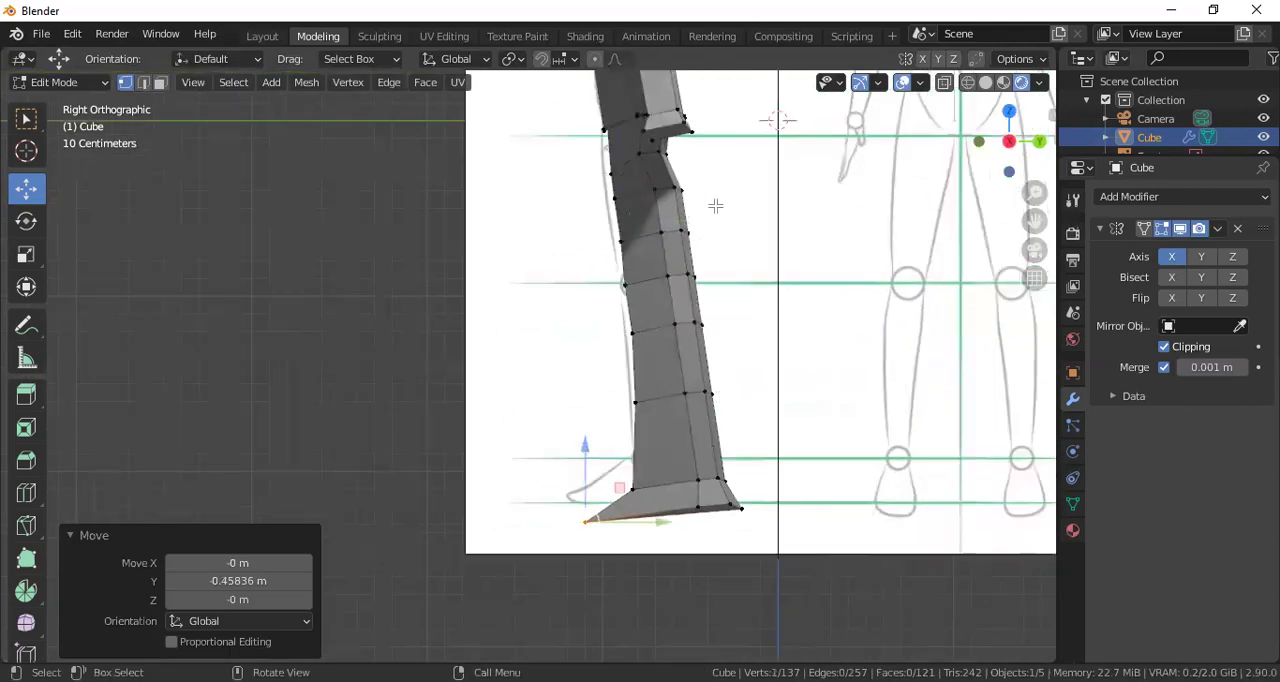
{"action": "scroll", "coordinate": [716, 205], "scroll_direction": "up", "scroll_amount": 2}
{"action": "left_click", "coordinate": [966, 84]}
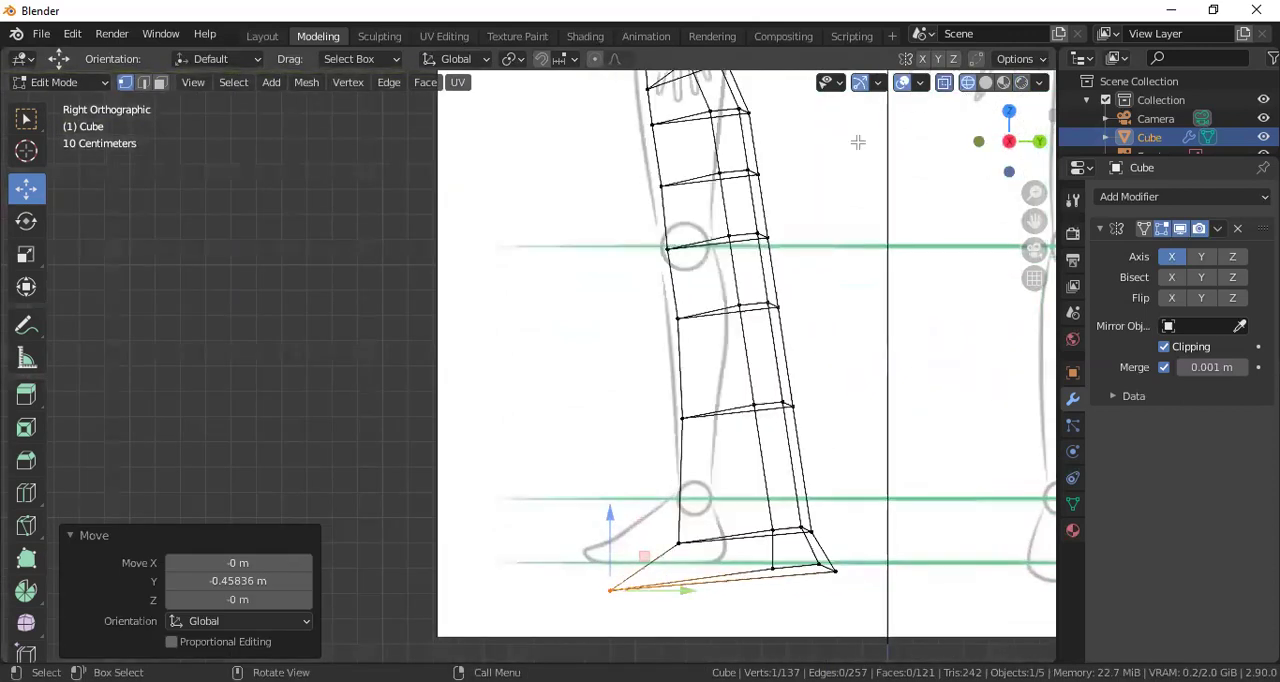
Move the middle vertices of the lower thigh and knee about -0.096 m along Y, and bring the shin's middle vertices forward too
{"action": "key", "text": "b"}
{"action": "left_click_drag", "start_coordinate": [739, 311], "coordinate": [738, 300]}
{"action": "mouse_move", "coordinate": [780, 174]}
{"action": "left_mouse_down"}
{"action": "mouse_move", "coordinate": [736, 174]}
{"action": "mouse_move", "coordinate": [755, 172]}
{"action": "left_mouse_up"}
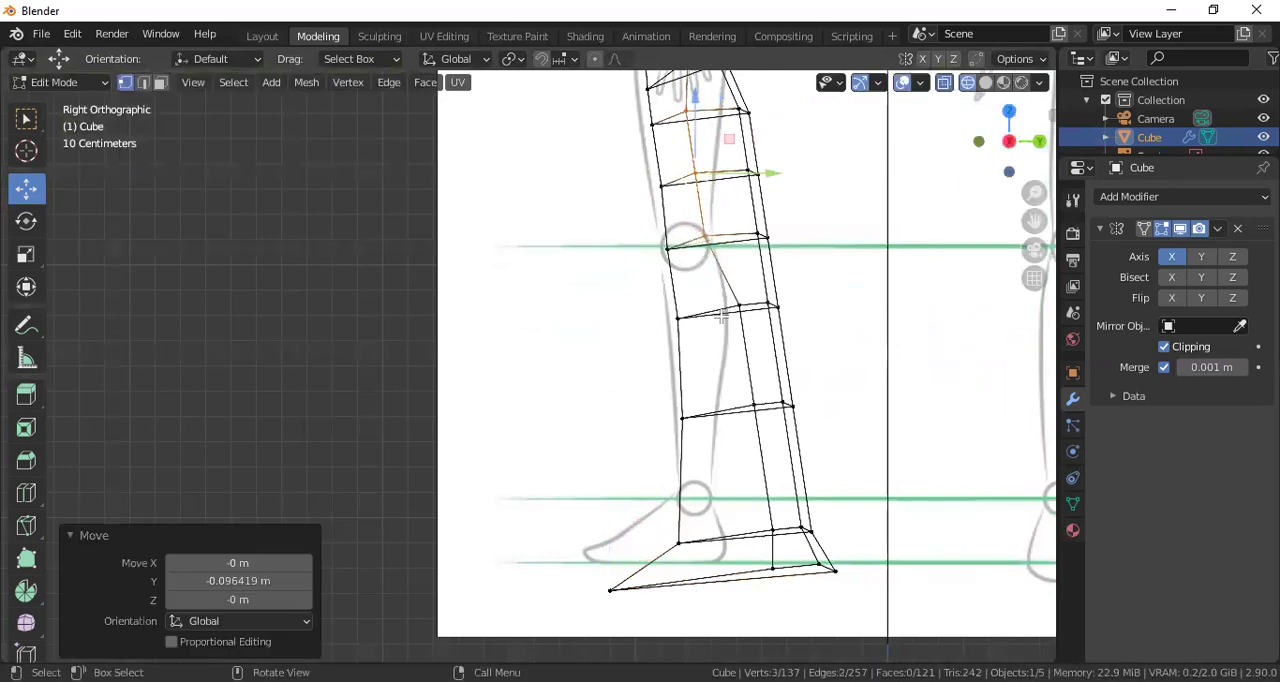
{"action": "key", "text": "b"}
{"action": "left_click_drag", "start_coordinate": [729, 290], "coordinate": [767, 457]}
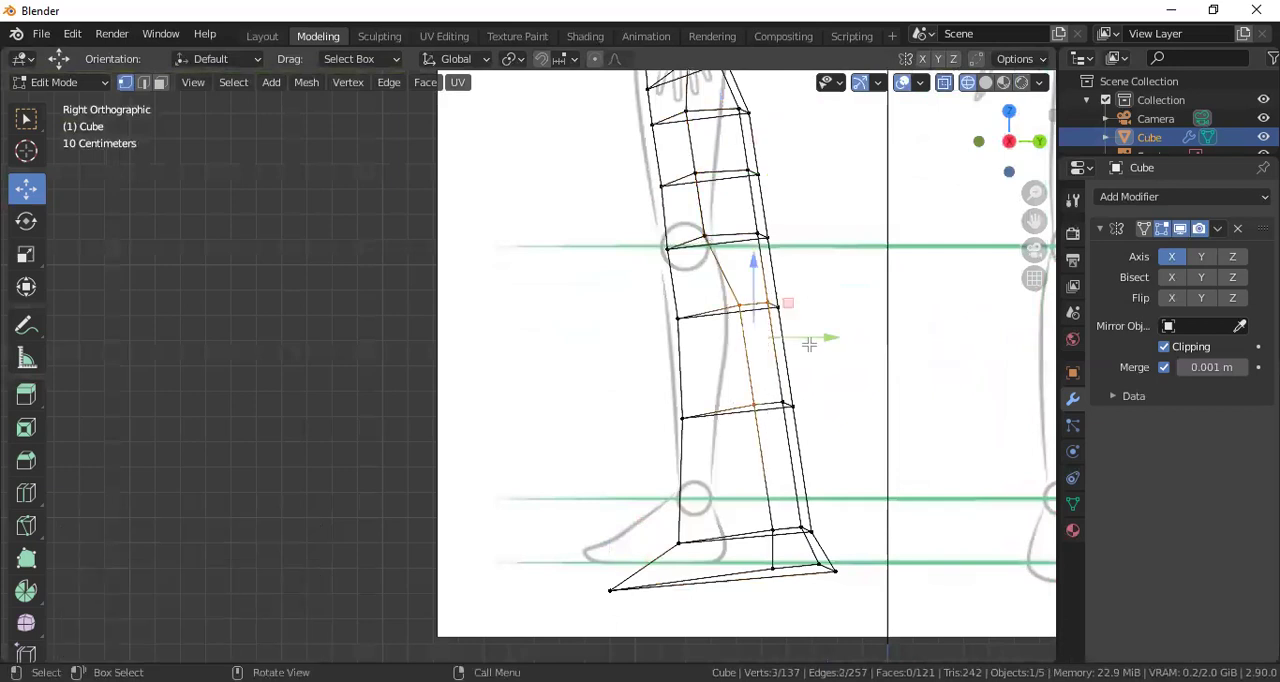
{"action": "left_click_drag", "start_coordinate": [784, 337], "coordinate": [764, 343]}
Move the middle vertices of the ankle and sole about -0.252 m along Y, and the lower shin's inner rear vertex about -0.196 m
{"action": "key", "text": "b"}
{"action": "left_click_drag", "start_coordinate": [752, 500], "coordinate": [762, 551]}
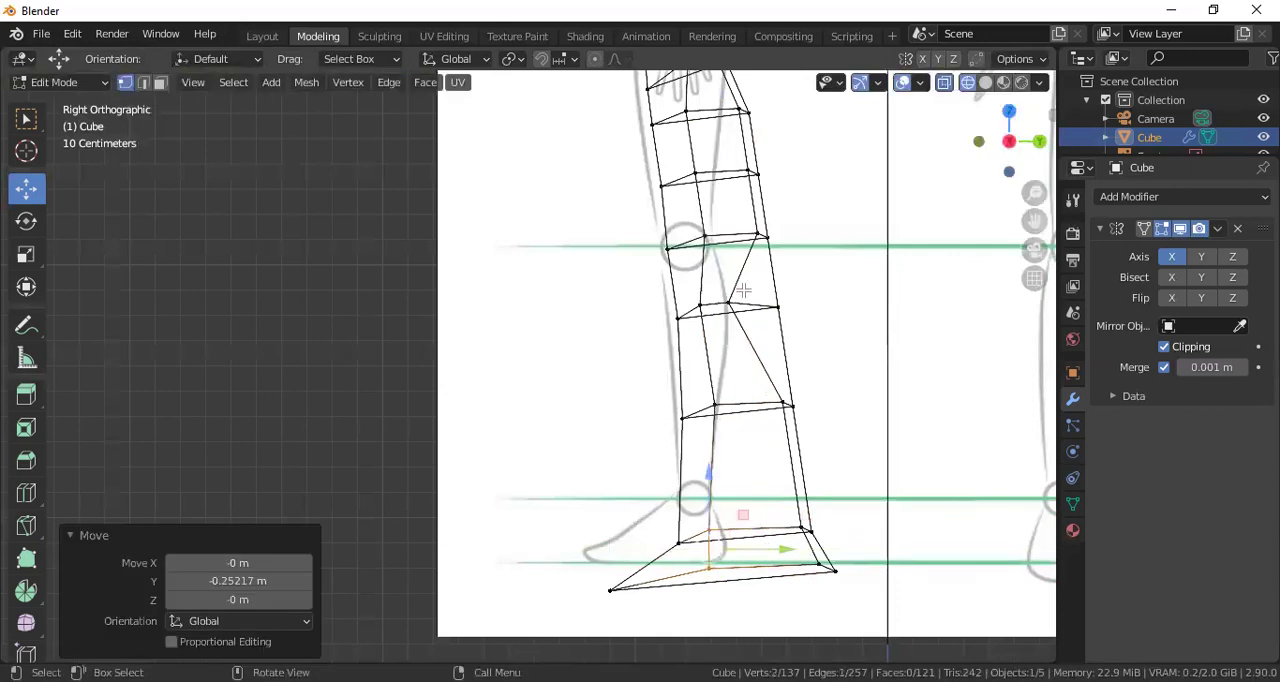
{"action": "scroll", "coordinate": [740, 262], "scroll_direction": "down", "scroll_amount": 1}
{"action": "key", "text": "b"}
{"action": "left_click_drag", "start_coordinate": [733, 396], "coordinate": [758, 410]}
{"action": "key", "text": "g"}
{"action": "key", "text": "y"}
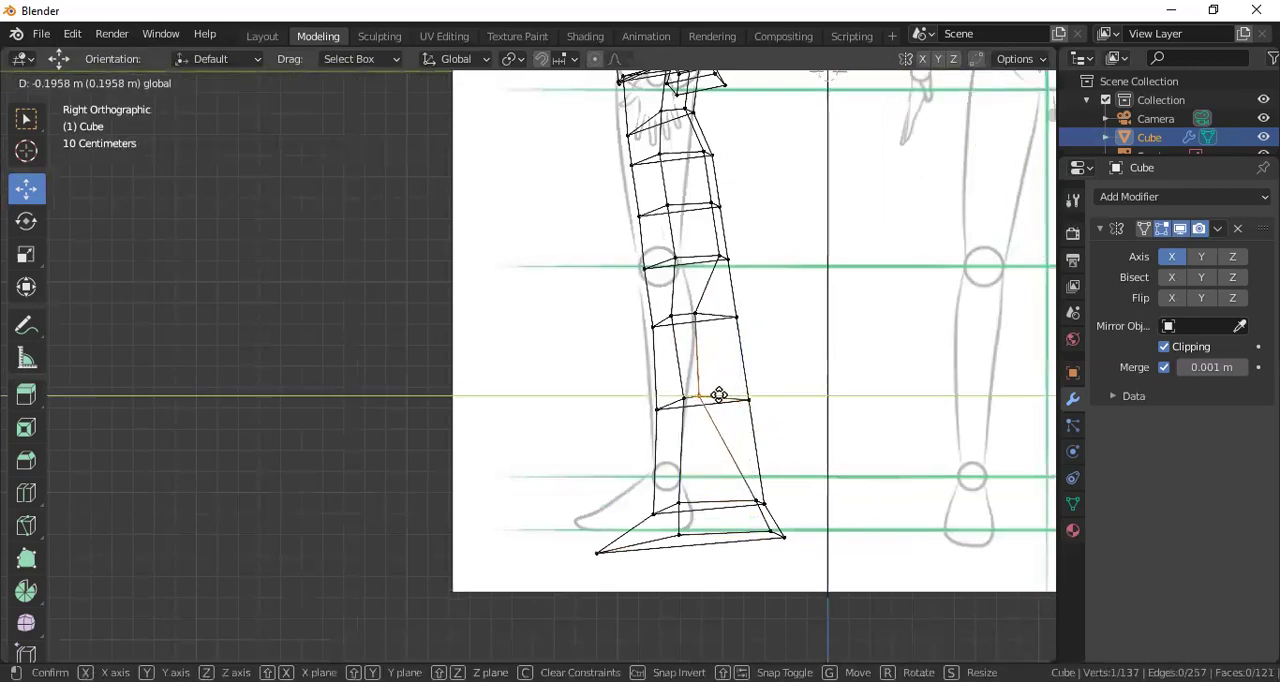
{"action": "left_click", "coordinate": [717, 397]}
Move the rear vertices of the thigh and knee forward along Y to follow the side sketch's rear outline
{"action": "key", "text": "b"}
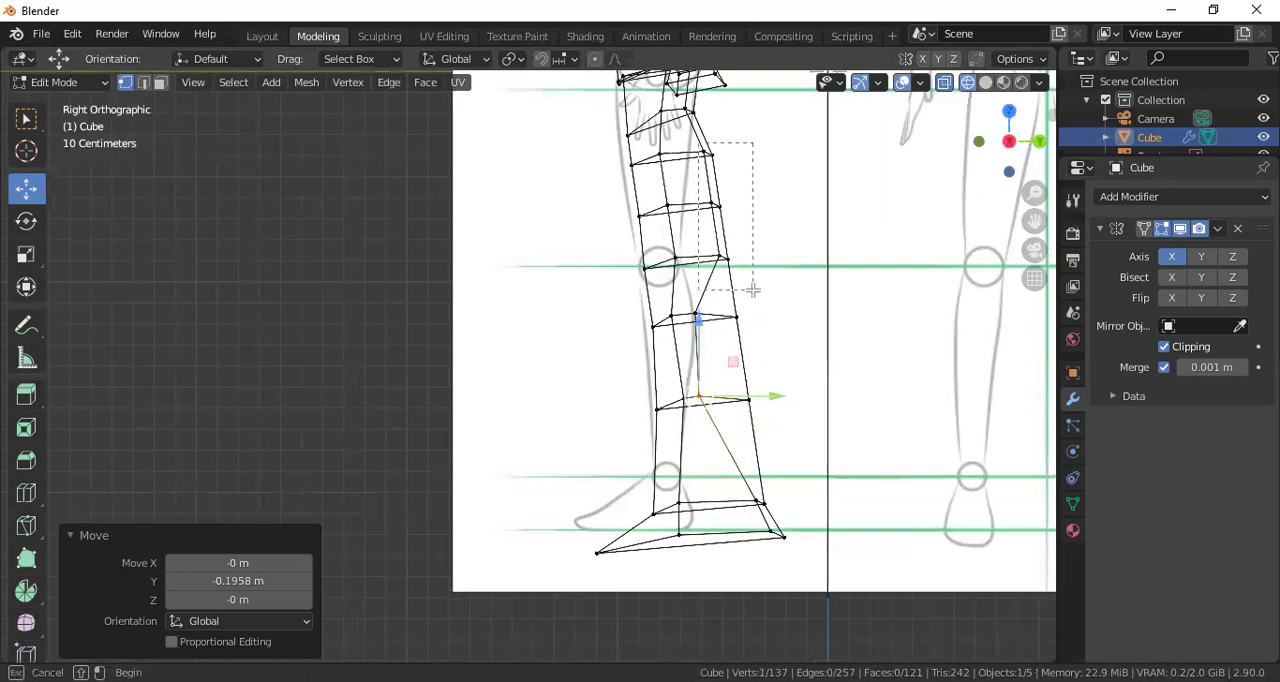
{"action": "left_click_drag", "start_coordinate": [753, 290], "coordinate": [753, 290]}
{"action": "left_click_drag", "start_coordinate": [768, 205], "coordinate": [713, 219]}
{"action": "left_click", "coordinate": [742, 200]}
{"action": "key", "text": "ctrl+z"}
{"action": "scroll", "coordinate": [716, 208], "scroll_direction": "up", "scroll_amount": 2}
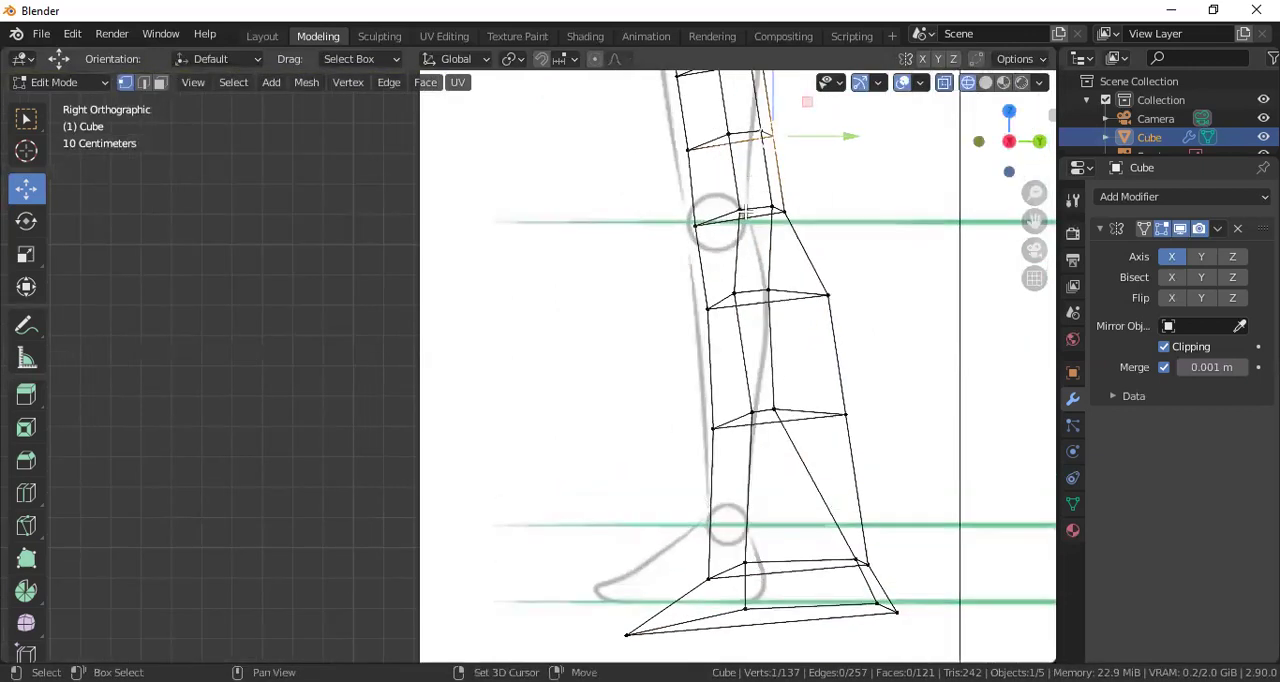
{"action": "middle_click_drag", "start_coordinate": [750, 110], "coordinate": [684, 264], "text": "shift"}
{"action": "left_click", "coordinate": [717, 297], "text": "shift"}
{"action": "left_click_drag", "start_coordinate": [763, 291], "coordinate": [743, 291]}
Move the calf's rear vertices forward along Y to the side sketch, shifting the outermost one about -0.142 m
{"action": "key", "text": "b"}
{"action": "mouse_move", "coordinate": [725, 380]}
{"action": "left_mouse_down"}
{"action": "mouse_move", "coordinate": [737, 367]}
{"action": "mouse_move", "coordinate": [721, 367]}
{"action": "left_mouse_up"}
{"action": "left_click_drag", "start_coordinate": [690, 418], "coordinate": [737, 454]}
{"action": "left_click", "coordinate": [748, 449]}
{"action": "middle_click_drag", "start_coordinate": [727, 525], "coordinate": [749, 317], "text": "shift"}
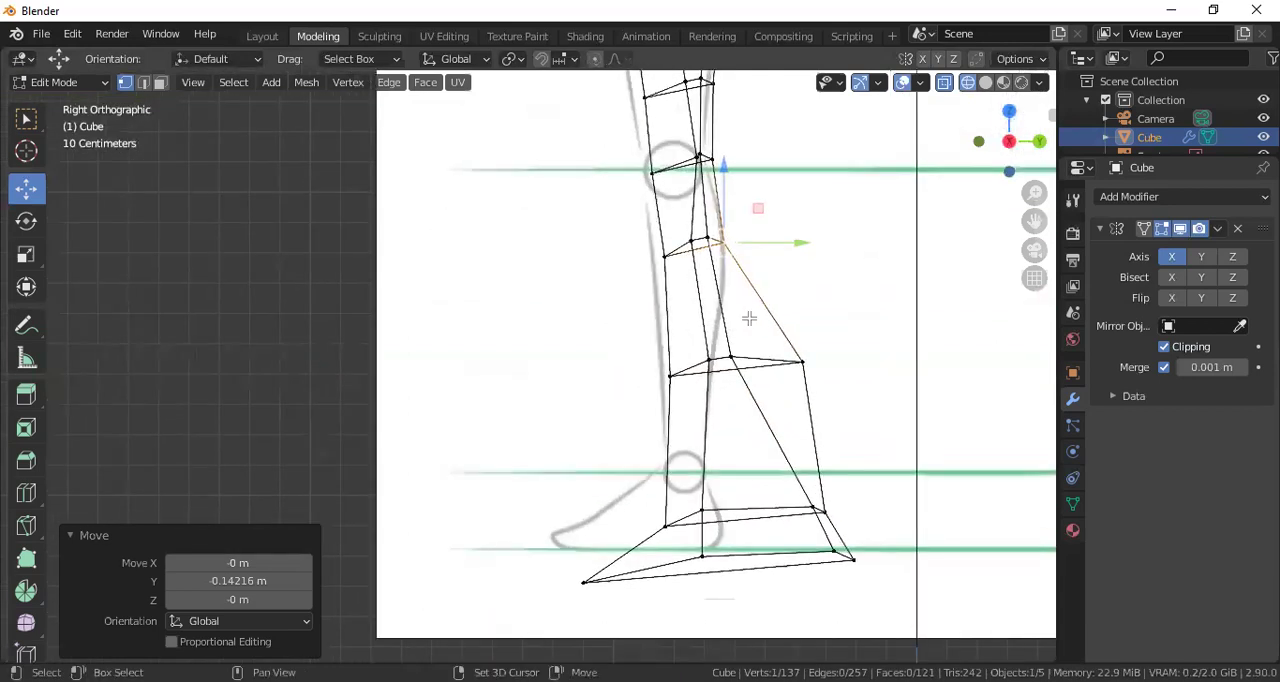
Move the lower shin's rear vertices forward along Y to the side sketch's rear outline
{"action": "key", "text": "b"}
{"action": "left_click_drag", "start_coordinate": [815, 383], "coordinate": [719, 316]}
{"action": "left_click", "coordinate": [714, 357]}
{"action": "left_click", "coordinate": [717, 357]}
{"action": "left_click", "coordinate": [761, 355]}
Move the rear vertices of the ankle and heel forward along Y, finishing the foot with a shift of about -0.085 m
{"action": "left_click_drag", "start_coordinate": [800, 473], "coordinate": [745, 556]}
{"action": "left_click", "coordinate": [813, 532]}
{"action": "scroll", "coordinate": [693, 541], "scroll_direction": "down", "scroll_amount": 1}
{"action": "left_click_drag", "start_coordinate": [564, 531], "coordinate": [602, 566]}
{"action": "left_click_drag", "start_coordinate": [572, 505], "coordinate": [646, 496]}
{"action": "left_click", "coordinate": [639, 498]}
Show the whole figure with rendered shading and switch from Edit Mode to Object Mode
{"action": "scroll", "coordinate": [704, 436], "scroll_direction": "down", "scroll_amount": 5}
{"action": "middle_click_drag", "start_coordinate": [634, 309], "coordinate": [948, 155]}
{"action": "left_click", "coordinate": [1023, 84]}
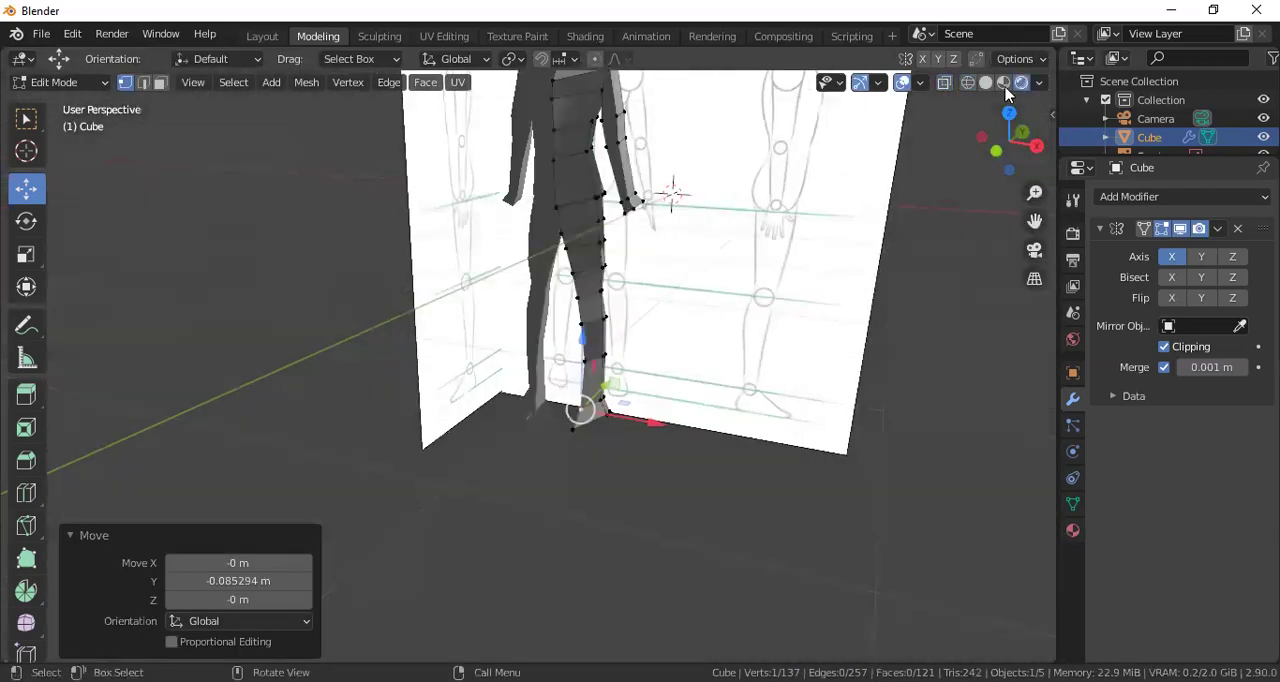
{"action": "scroll", "coordinate": [763, 266], "scroll_direction": "down", "scroll_amount": 3}
{"action": "middle_click_drag", "start_coordinate": [704, 274], "coordinate": [751, 260]}
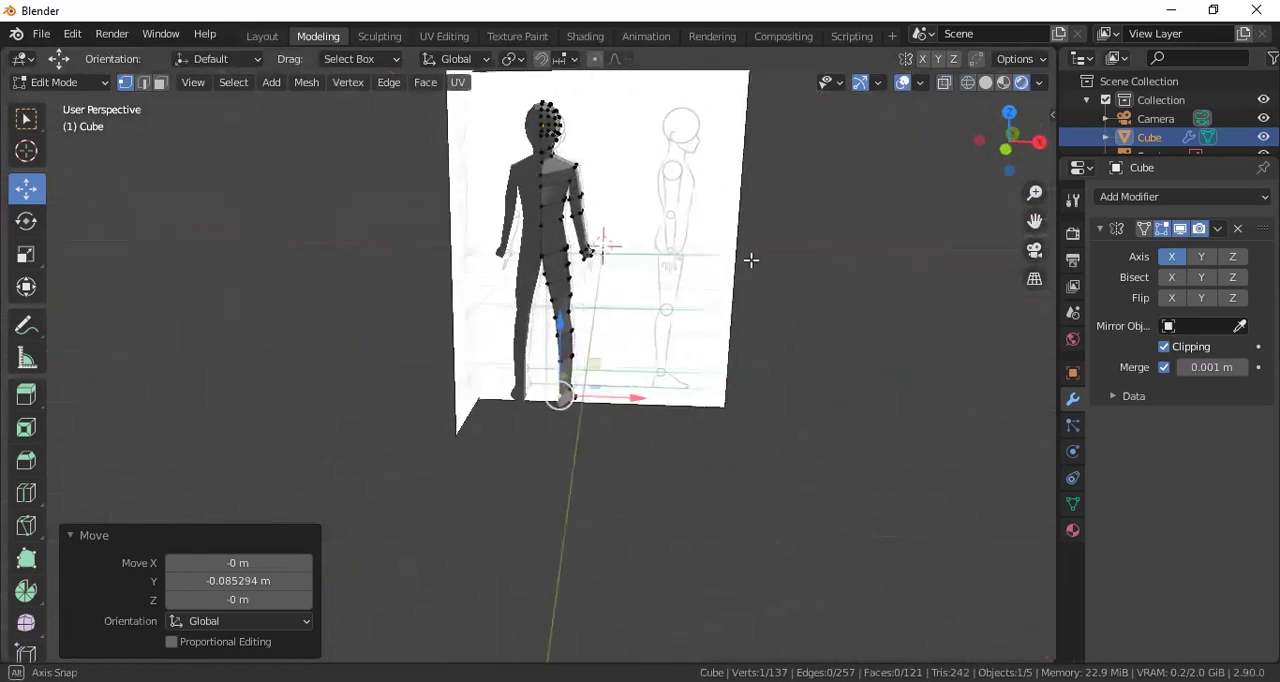
{"action": "left_click", "coordinate": [37, 84]}
{"action": "left_click", "coordinate": [46, 106]}
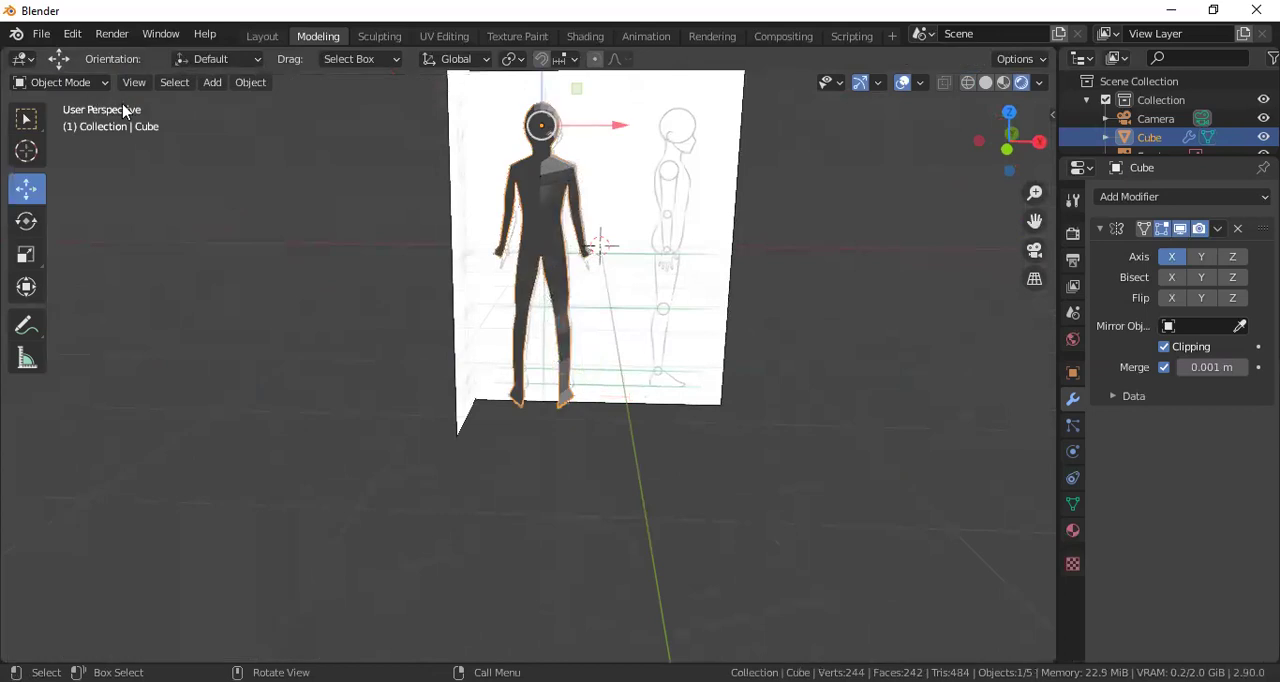
Duplicate the body in the front view and place the copy about 1.905 m along X and -0.033 m along Z
{"action": "scroll", "coordinate": [676, 171], "scroll_direction": "up", "scroll_amount": 1}
{"action": "middle_click_drag", "start_coordinate": [677, 214], "coordinate": [671, 257]}
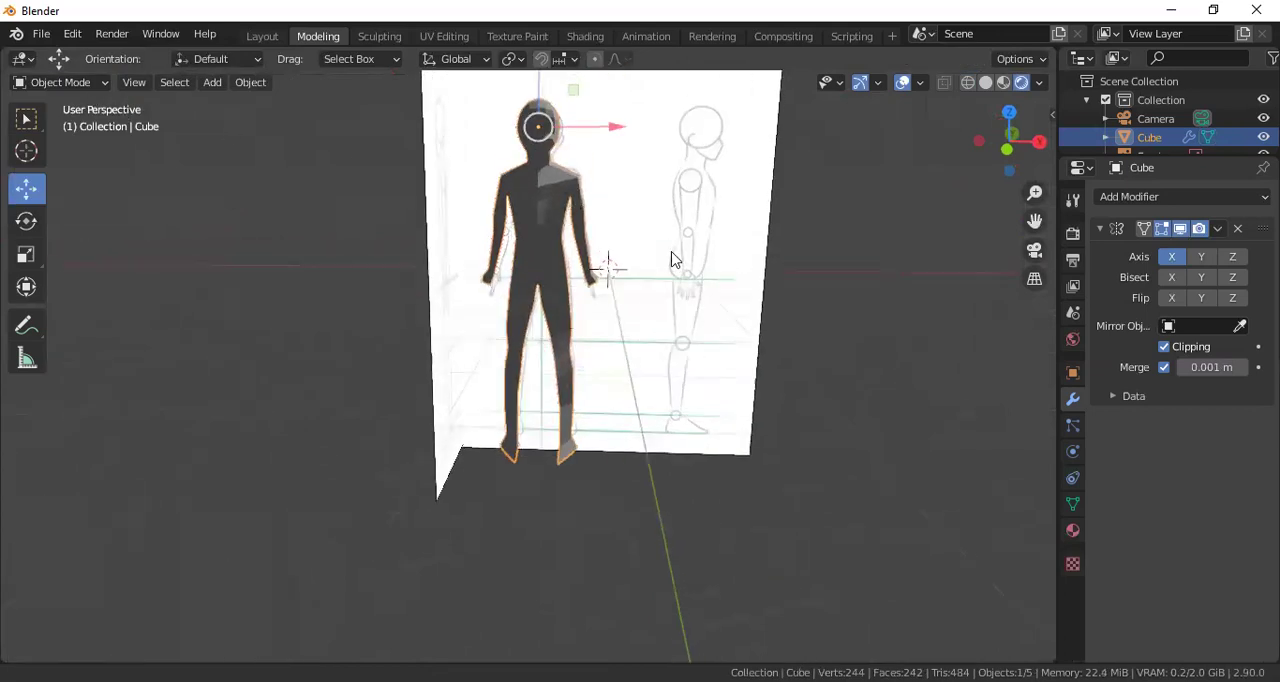
{"action": "key", "text": "KP_1"}
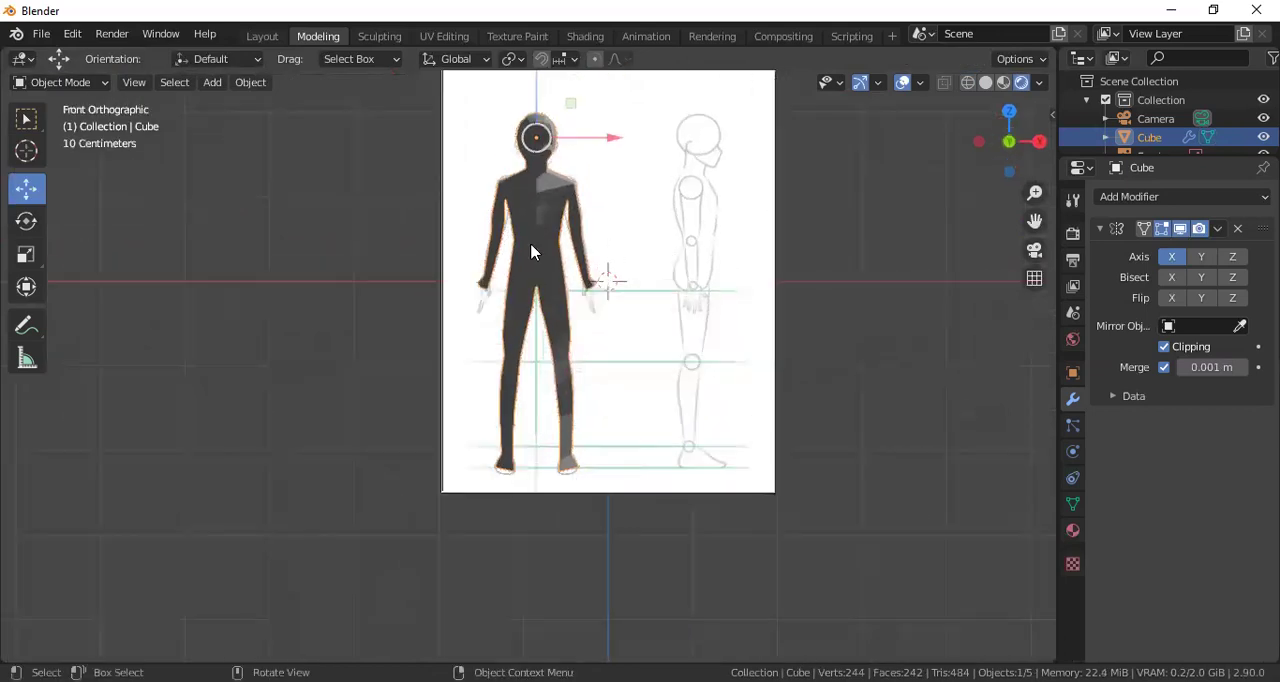
{"action": "key", "text": "shift+d"}
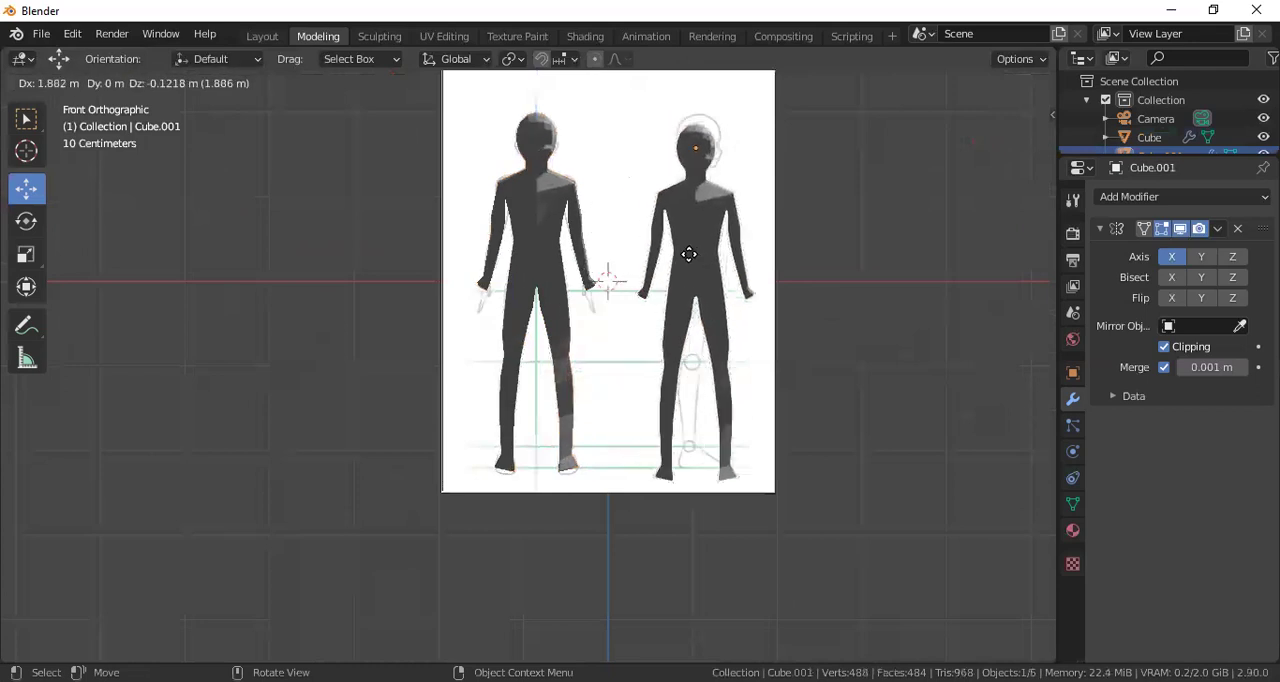
{"action": "left_click", "coordinate": [697, 253]}
Add a Catmull-Clark Subdivision Surface modifier with viewport level 2 to the duplicated body and shade it smooth
{"action": "middle_click_drag", "start_coordinate": [763, 265], "coordinate": [650, 302]}
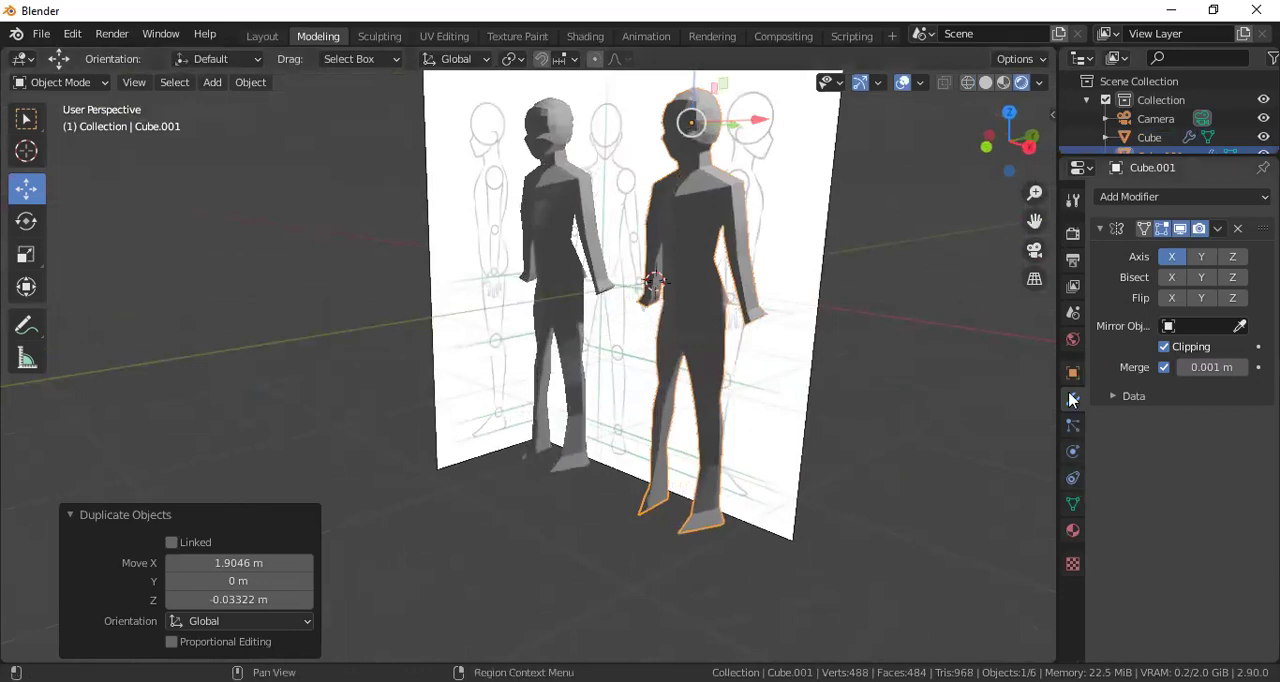
{"action": "left_click", "coordinate": [1205, 199]}
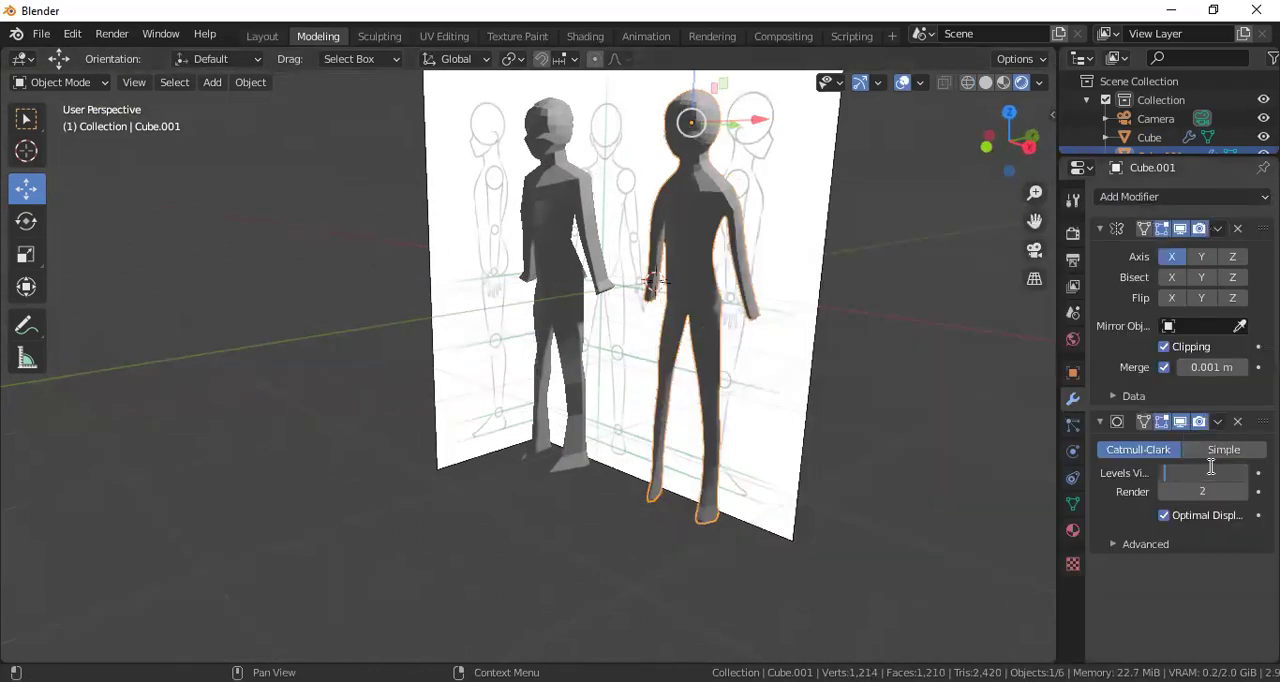
{"action": "middle_click_drag", "start_coordinate": [678, 325], "coordinate": [710, 267]}
{"action": "right_click", "coordinate": [710, 267]}
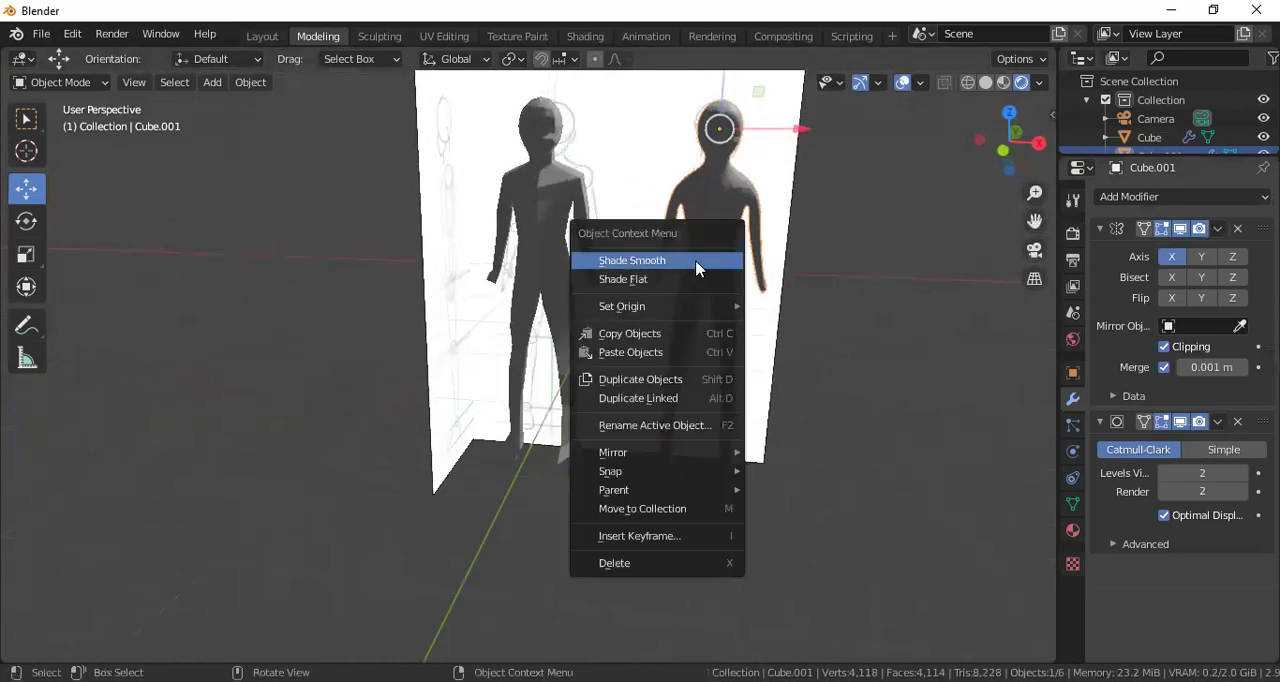
{"action": "left_click", "coordinate": [712, 262]}
Select the scene's light and move it about -4.584 m along Y to illuminate the fronts of both figures
{"action": "scroll", "coordinate": [760, 222], "scroll_direction": "up", "scroll_amount": 3}
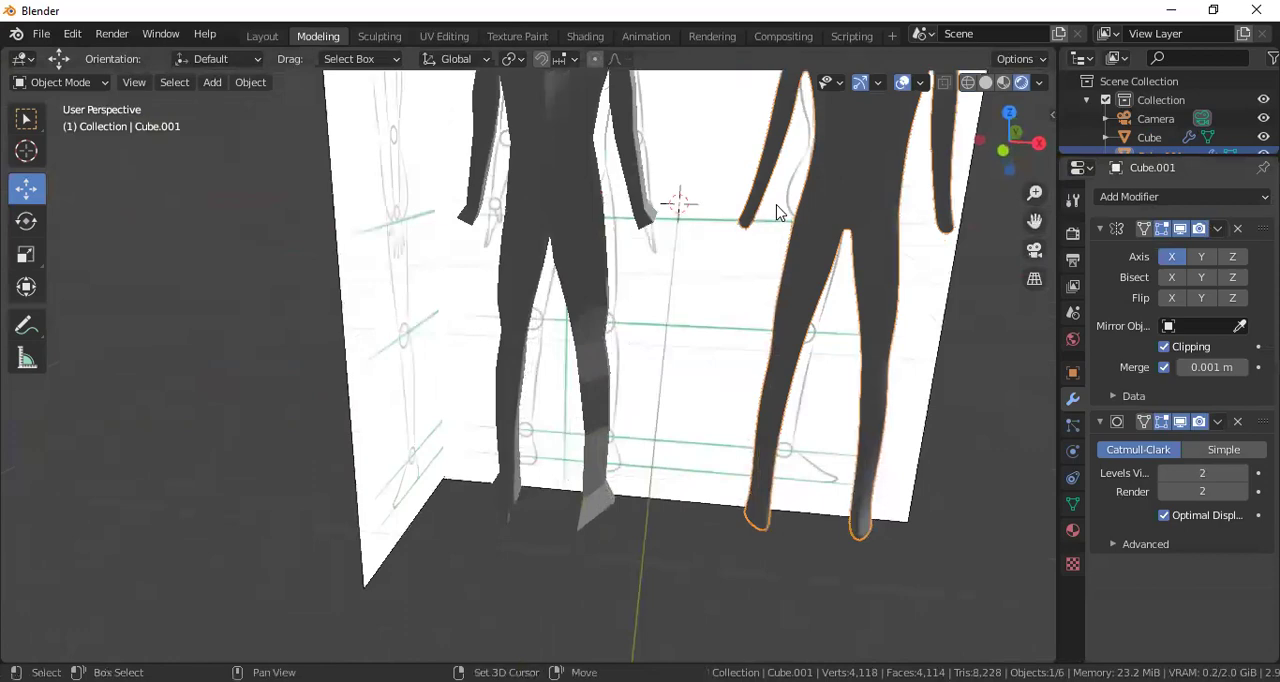
{"action": "middle_click_drag", "start_coordinate": [634, 314], "coordinate": [746, 163]}
{"action": "scroll", "coordinate": [743, 251], "scroll_direction": "down", "scroll_amount": 2}
{"action": "scroll", "coordinate": [741, 185], "scroll_direction": "down", "scroll_amount": 6}
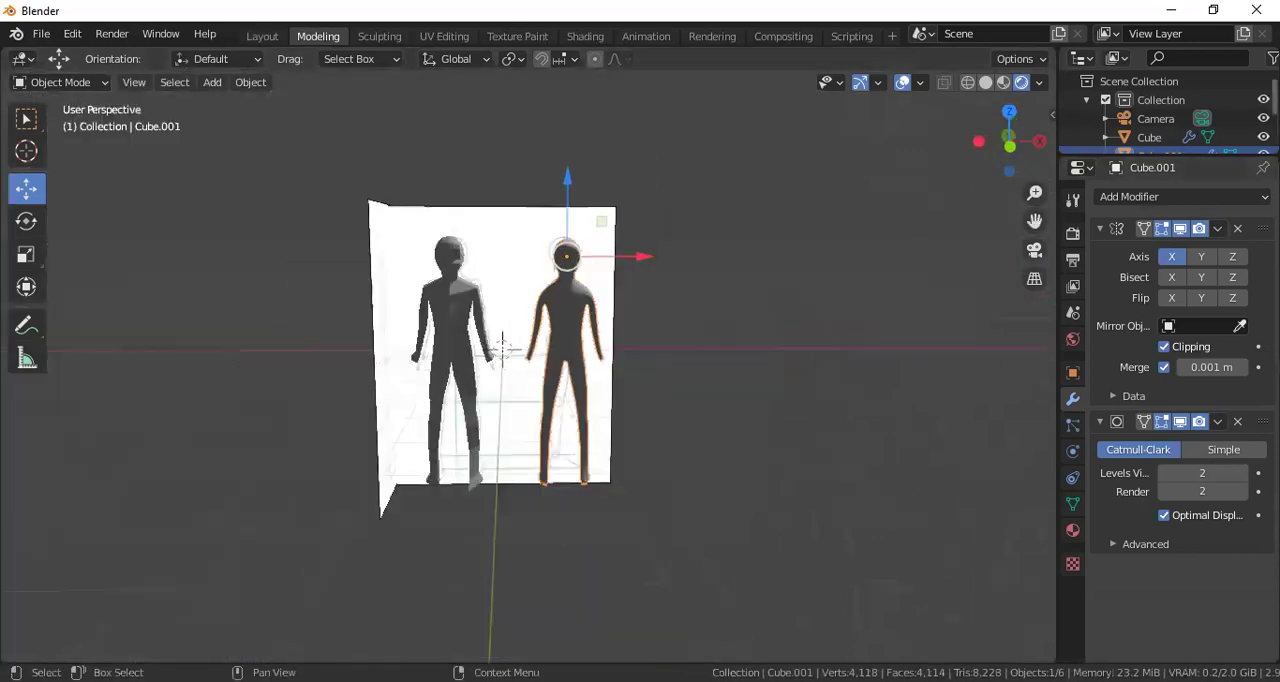
{"action": "left_click_drag", "start_coordinate": [1166, 157], "coordinate": [1168, 238]}
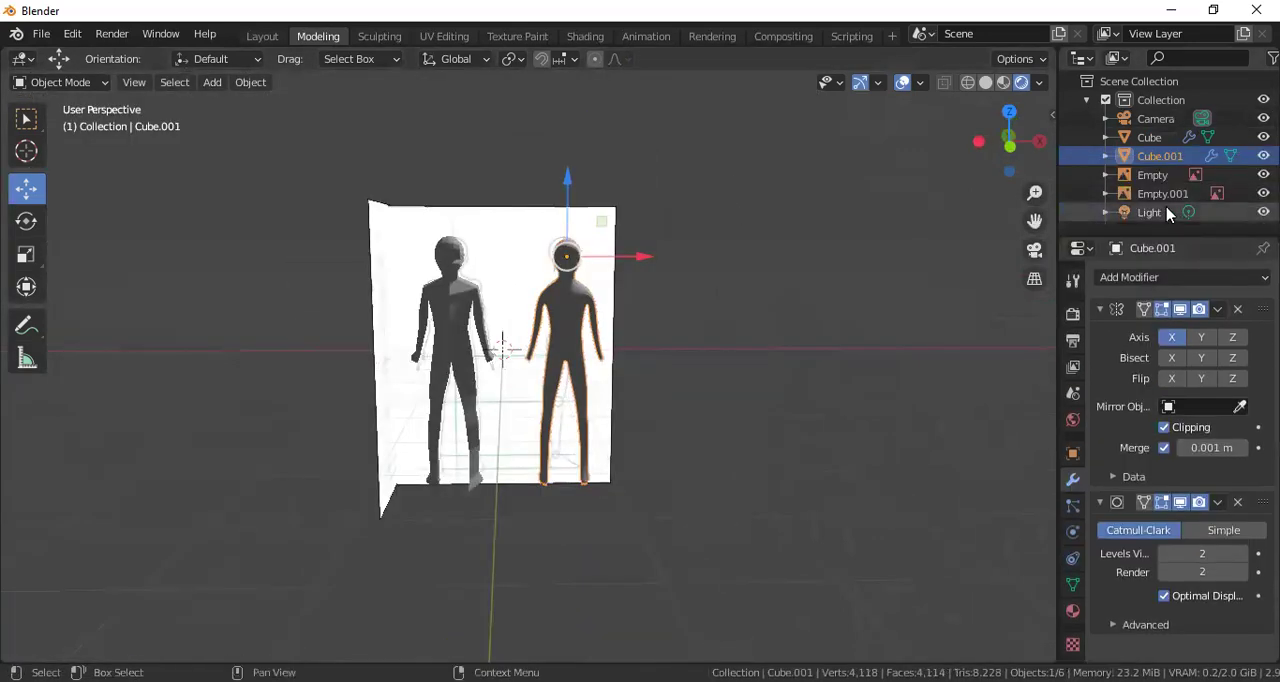
{"action": "left_click", "coordinate": [1150, 213]}
{"action": "scroll", "coordinate": [770, 277], "scroll_direction": "down", "scroll_amount": 3}
{"action": "middle_click_drag", "start_coordinate": [766, 277], "coordinate": [681, 237]}
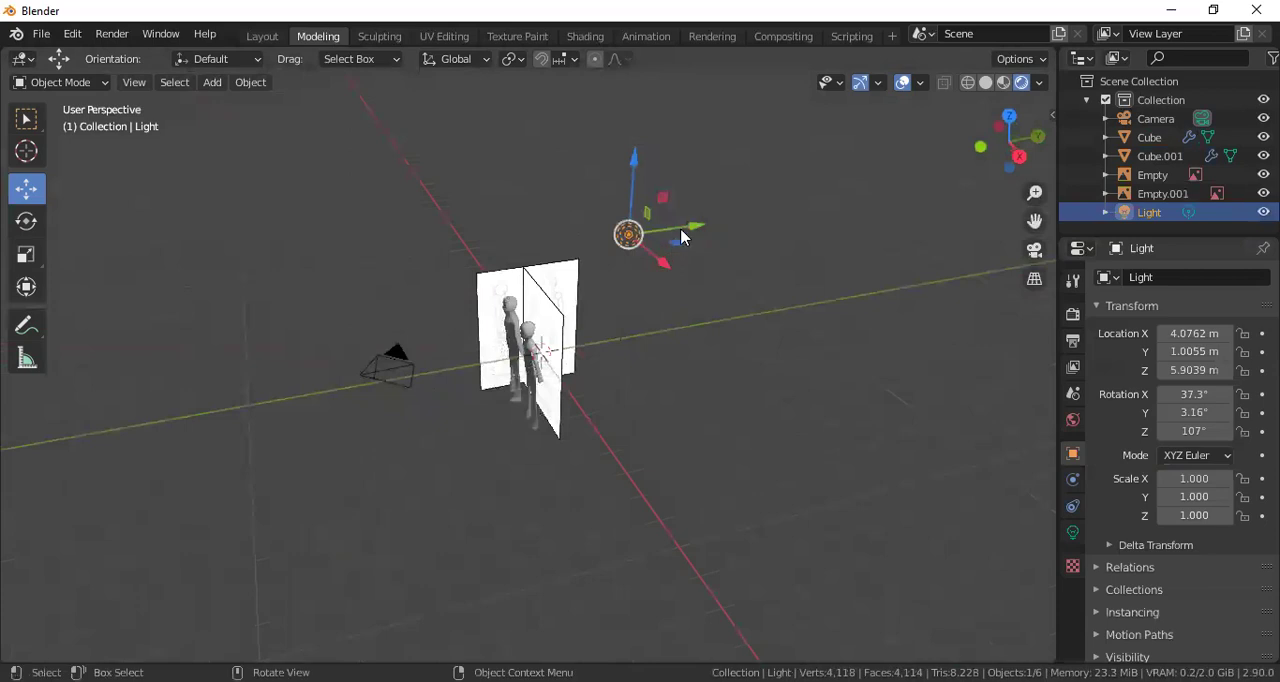
{"action": "left_click_drag", "start_coordinate": [561, 248], "coordinate": [521, 262]}
{"action": "middle_click_drag", "start_coordinate": [569, 336], "coordinate": [690, 235]}
{"action": "scroll", "coordinate": [555, 383], "scroll_direction": "up", "scroll_amount": 7}
{"action": "middle_click_drag", "start_coordinate": [575, 379], "coordinate": [624, 387]}
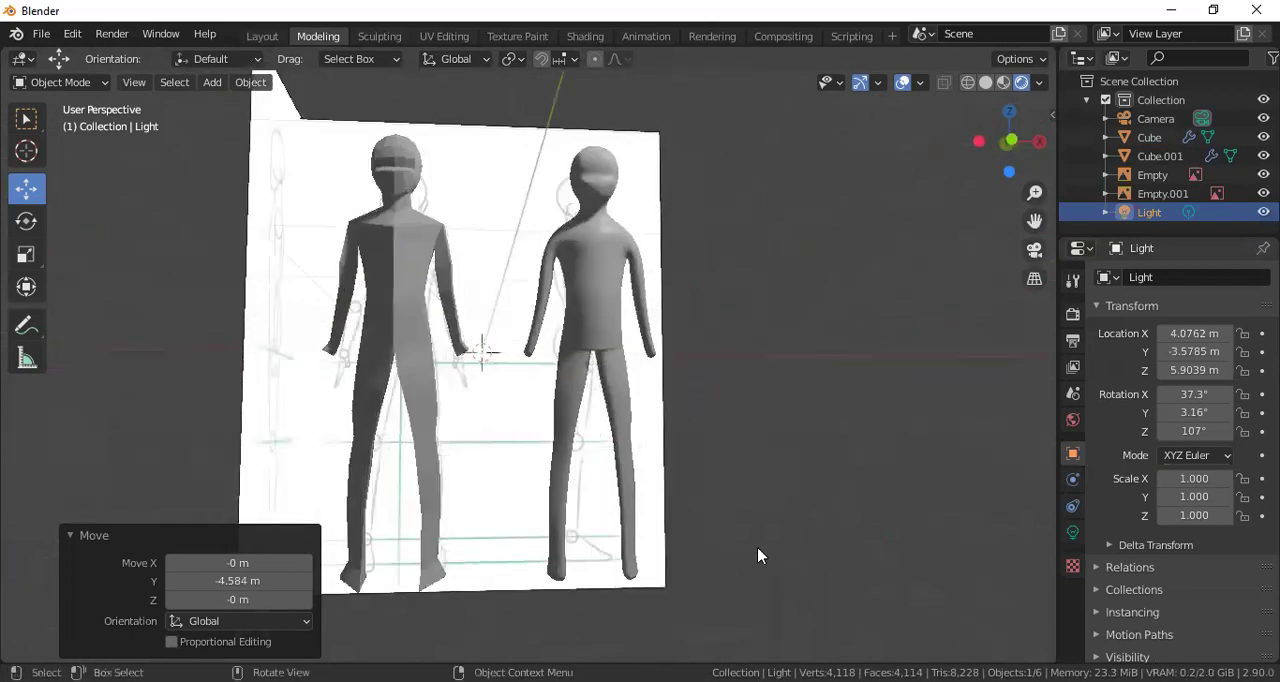